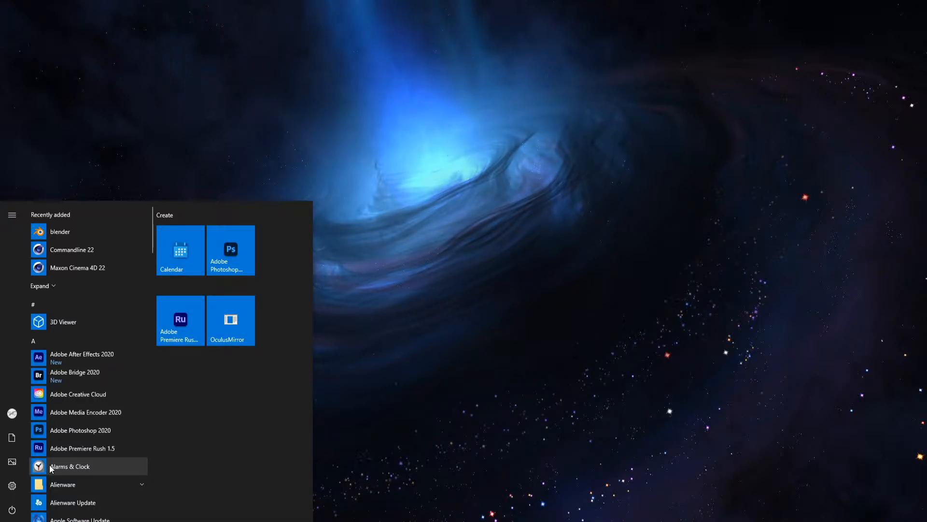
# Step: Launch Adobe Photoshop and the installed application matching "ven"
pyautogui.write('pho')
pyautogui.press('Return')
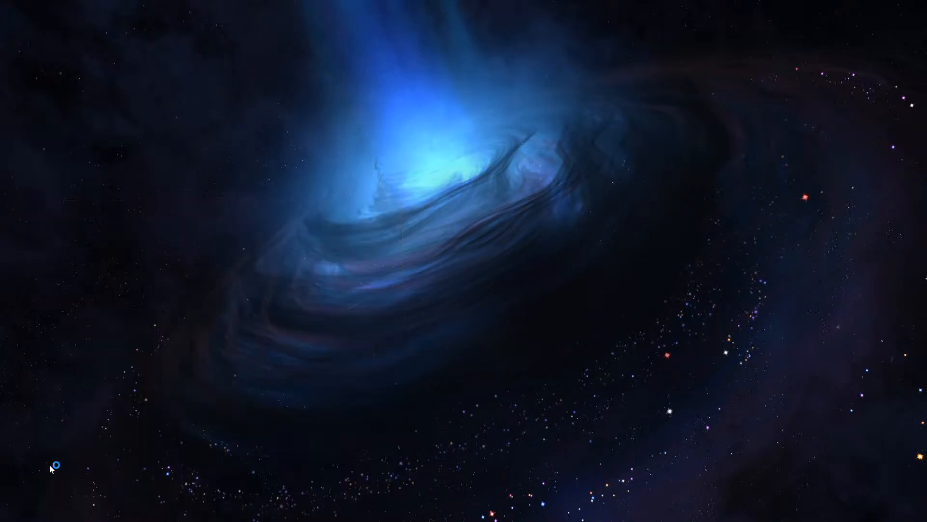
pyautogui.press('super')
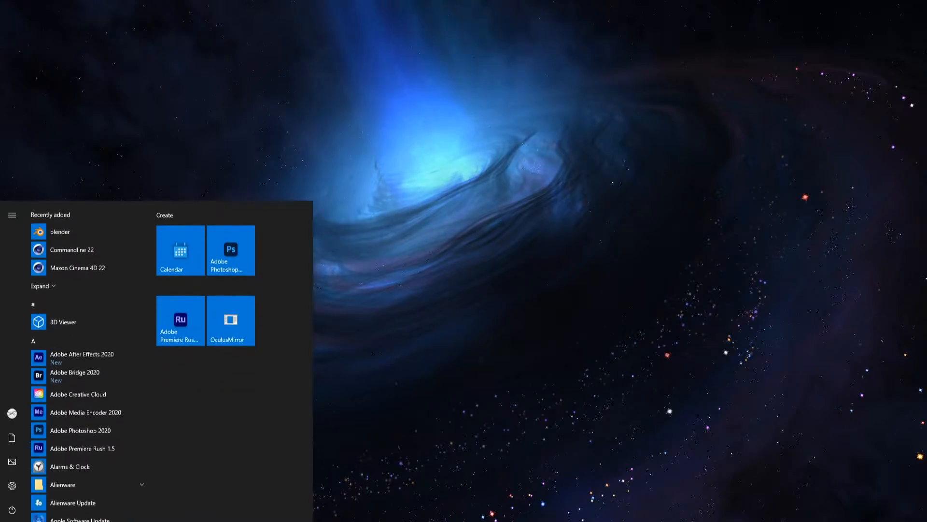
pyautogui.write('ven')
pyautogui.press('Return')
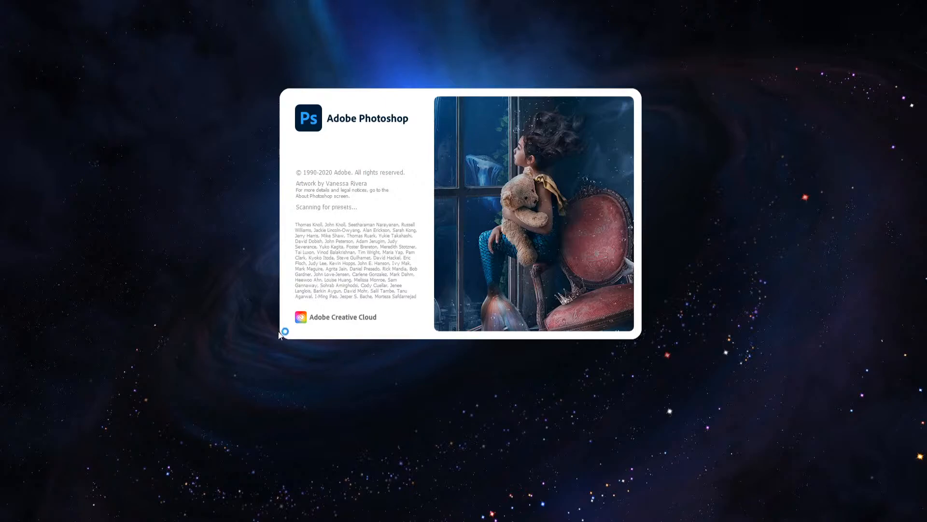
# Step: Close the open Steam window while Photoshop loads
pyautogui.rightClick(400, 521)
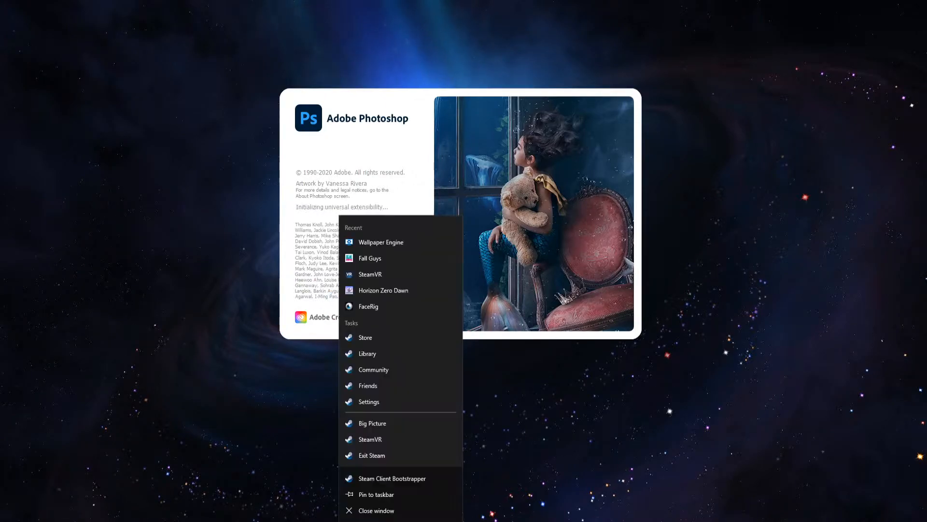
pyautogui.click(399, 515)
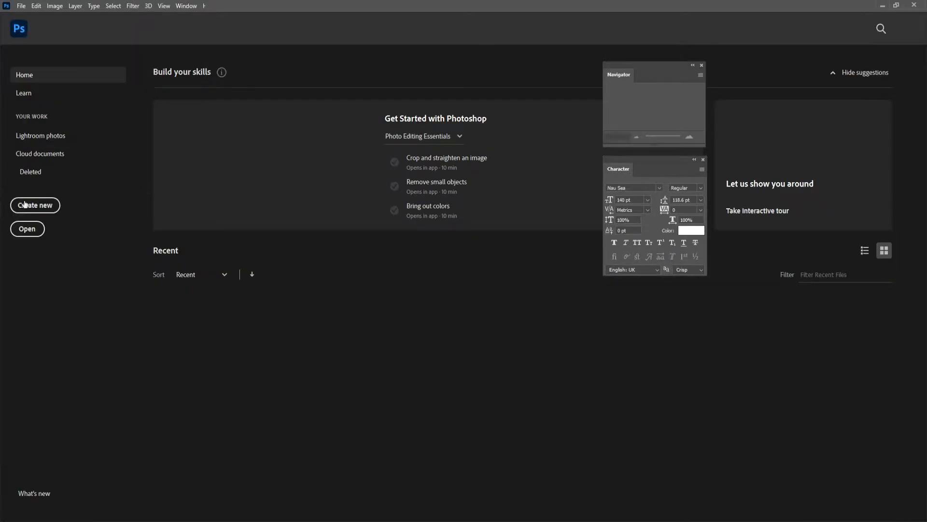
# Step: Create a new RGB document 1920 pixels wide and 3840 pixels high at 72 pixels per inch
pyautogui.click(27, 205)
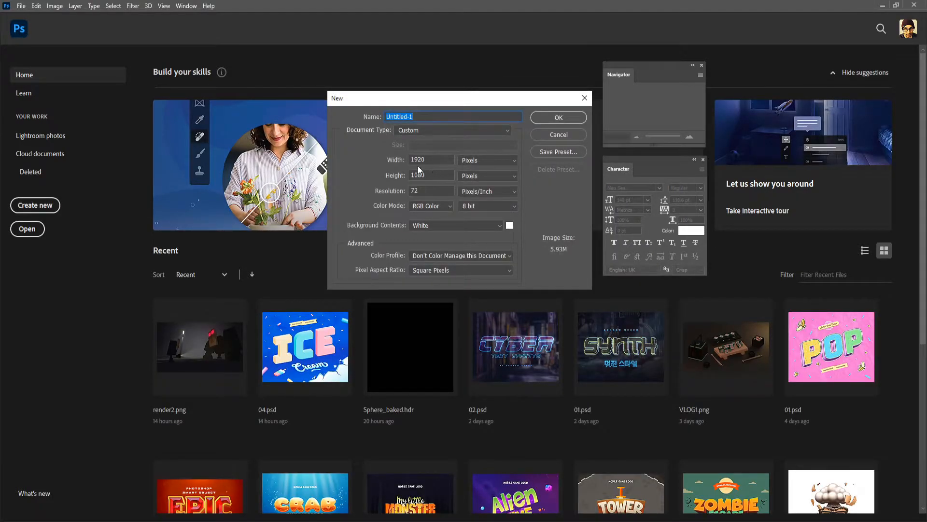
pyautogui.doubleClick(430, 175)
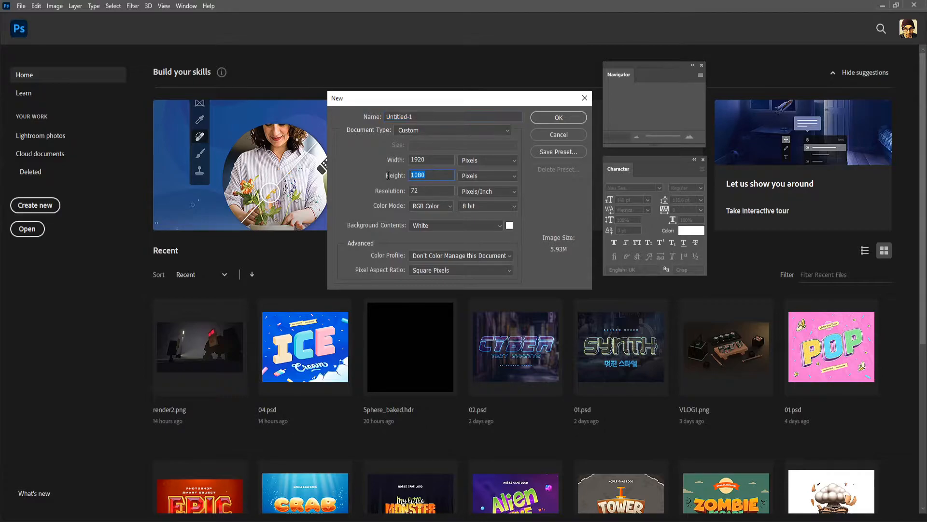
pyautogui.write('3840')
pyautogui.click(556, 117)
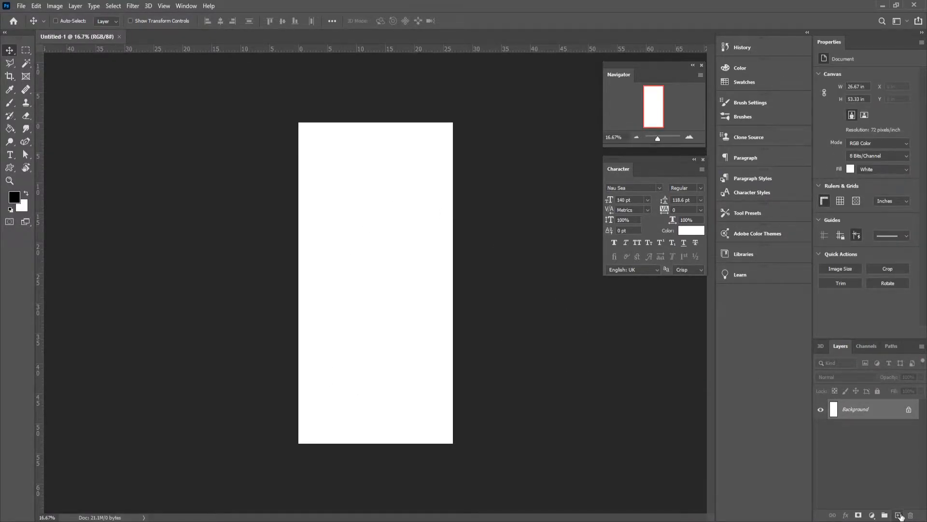
# Step: Add a new empty layer above the Background and set the foreground color to bright purple
pyautogui.click(897, 515)
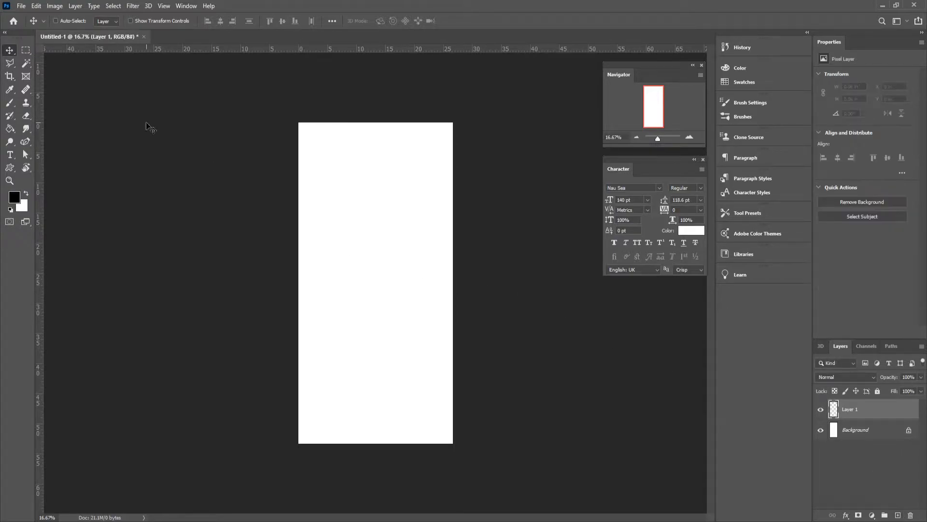
pyautogui.click(27, 50)
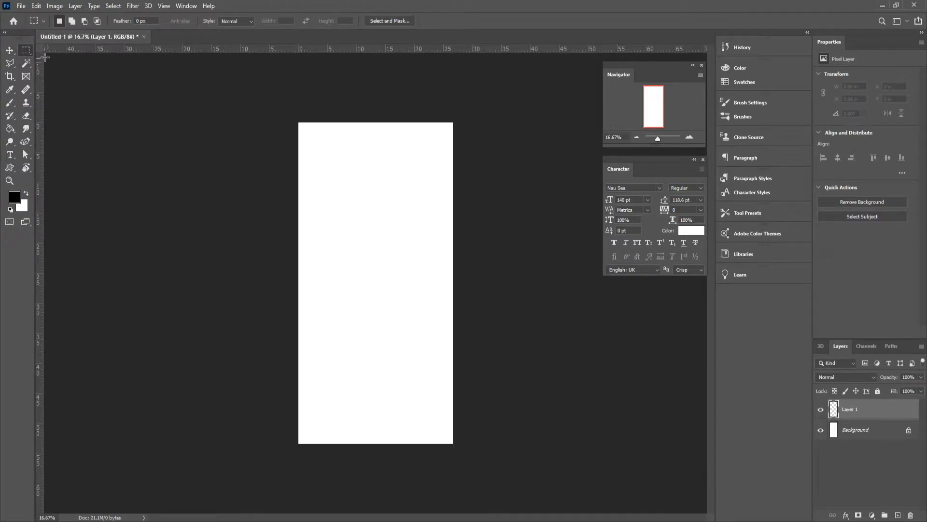
pyautogui.click(14, 197)
pyautogui.moveTo(763, 262); pyautogui.dragTo(777, 216)
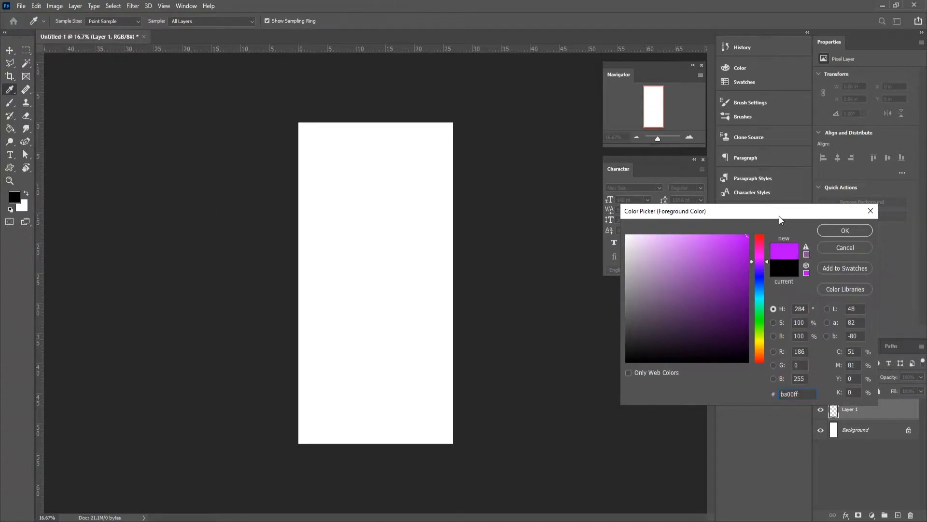
pyautogui.click(831, 230)
# Step: Fill a narrow vertical rectangle of about 1.33 × 19.92 in near the canvas's upper right with purple, then deselect it
pyautogui.moveTo(399, 134); pyautogui.dragTo(430, 241)
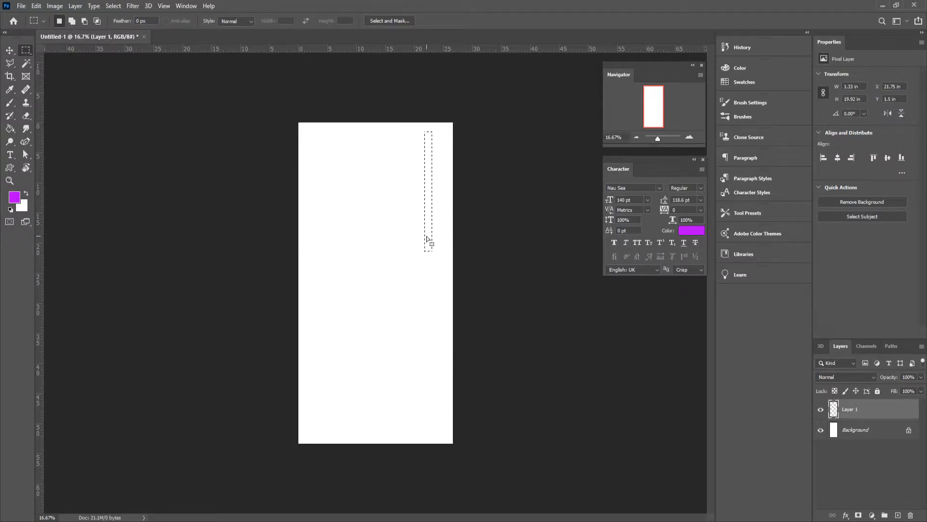
pyautogui.press('g')
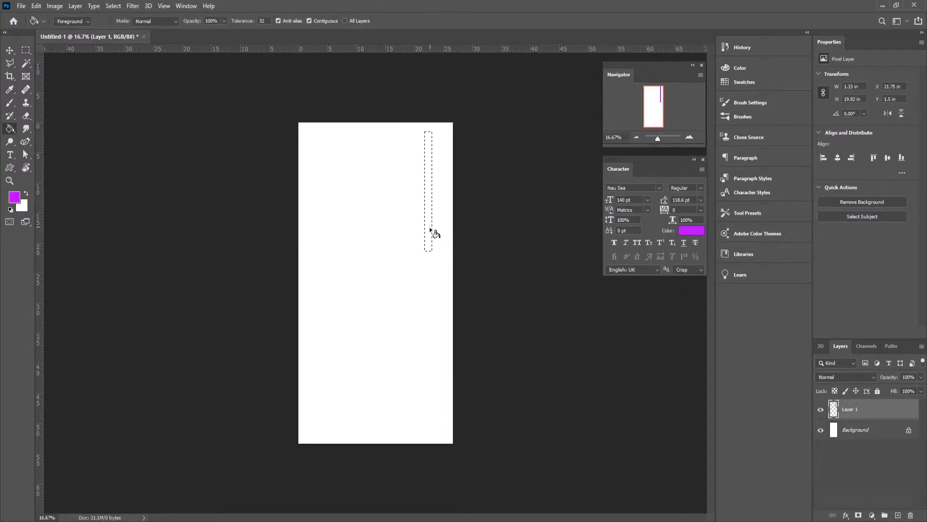
pyautogui.click(431, 231)
pyautogui.click(26, 52)
pyautogui.hotkey('ctrl', 'd')
# Step: Add a blue vertical bar of about 1.08 × 24.92 in near the middle of the canvas and clear the selection
pyautogui.moveTo(382, 199); pyautogui.dragTo(388, 347)
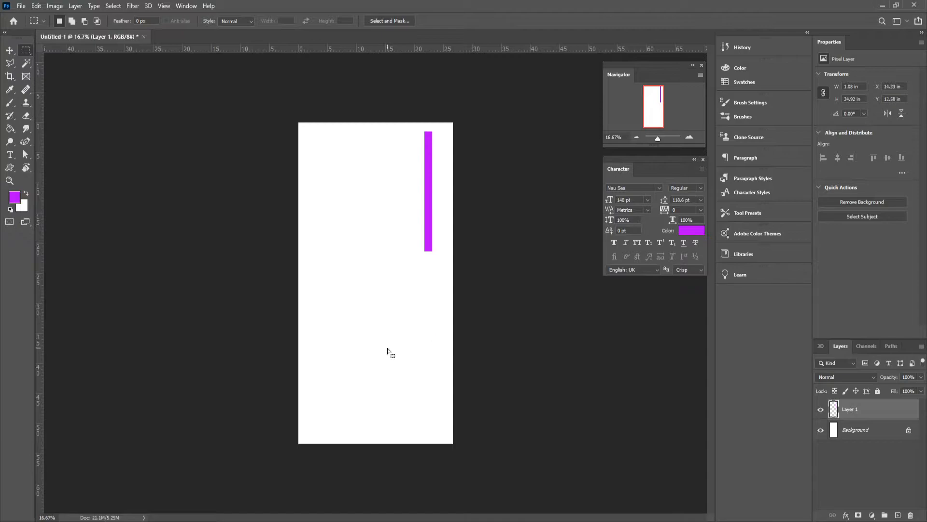
pyautogui.click(691, 231)
pyautogui.write('0096ff')
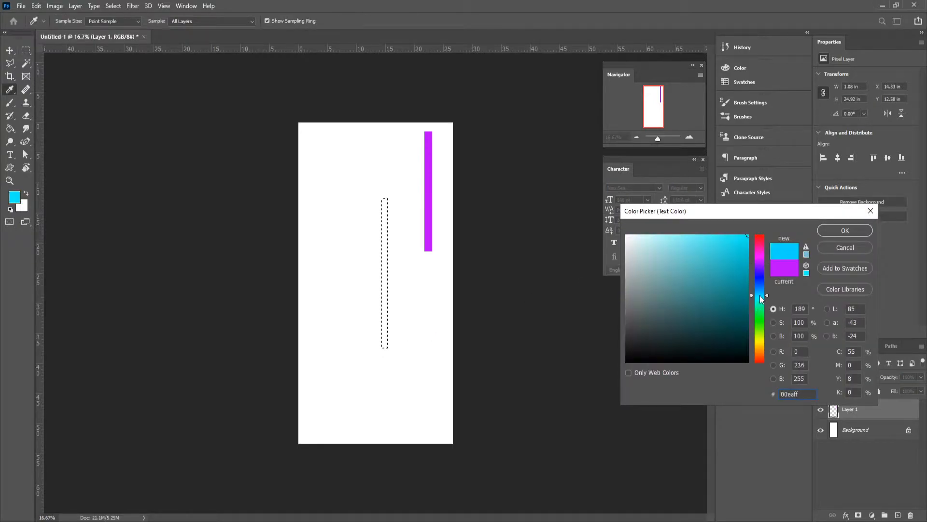
pyautogui.click(843, 230)
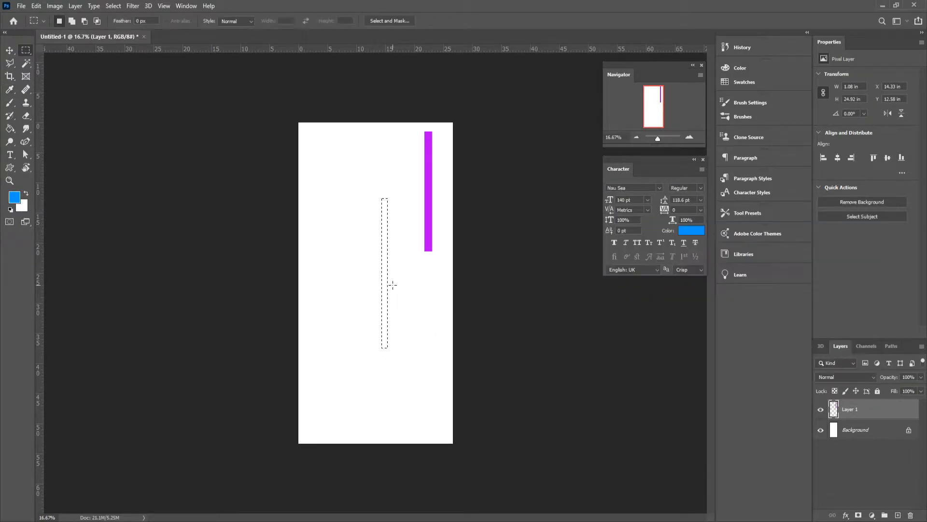
pyautogui.press('g')
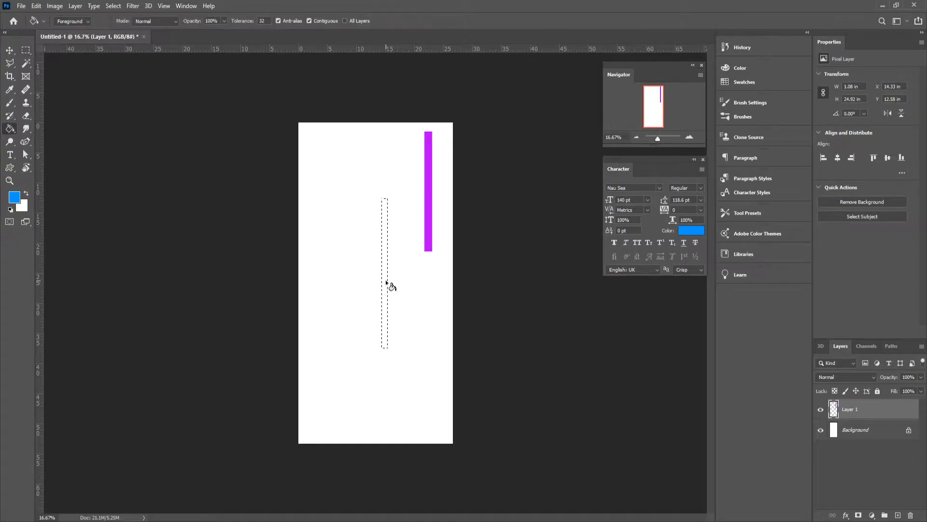
pyautogui.click(385, 280)
pyautogui.press('m')
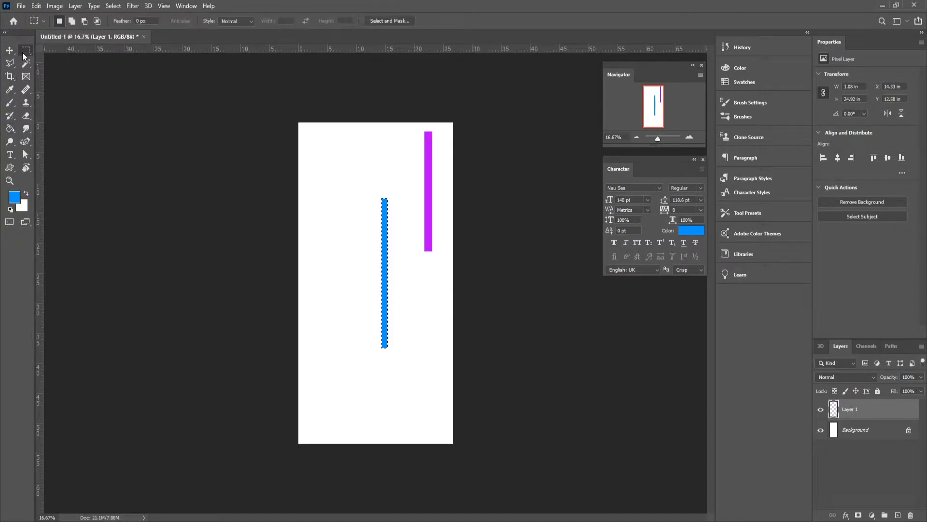
pyautogui.click(397, 307)
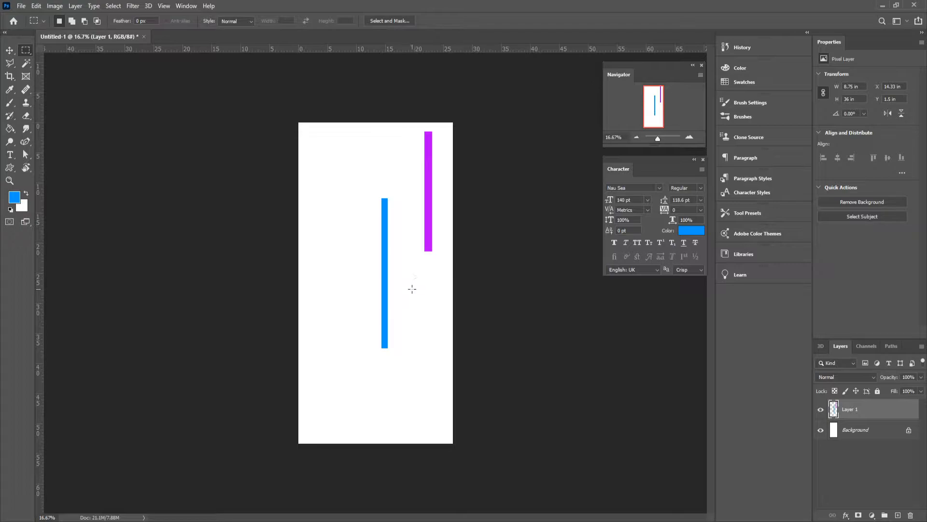
# Step: Add a yellow-orange vertical bar of about 1.17 × 21 in below the purple bar and clear the selection
pyautogui.moveTo(423, 294); pyautogui.dragTo(429, 419)
pyautogui.click(15, 197)
pyautogui.moveTo(761, 296); pyautogui.dragTo(758, 346)
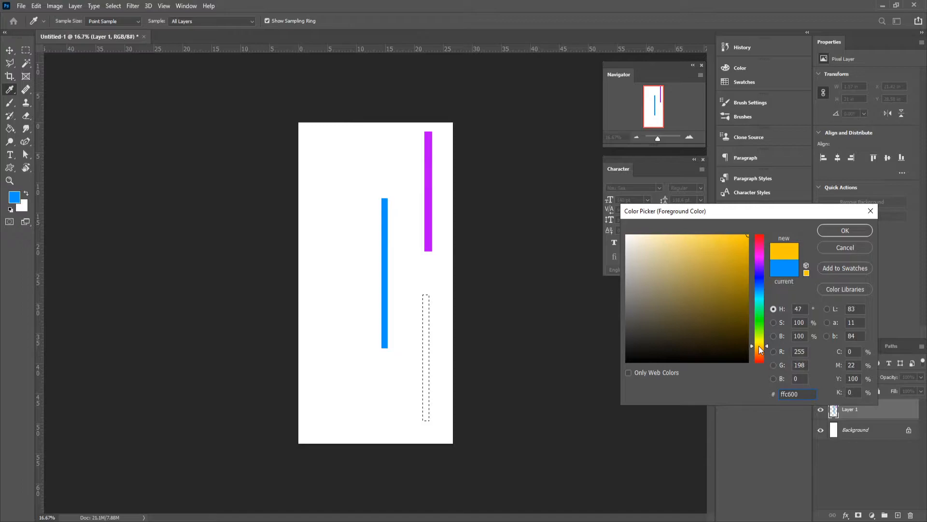
pyautogui.click(844, 231)
pyautogui.press('m')
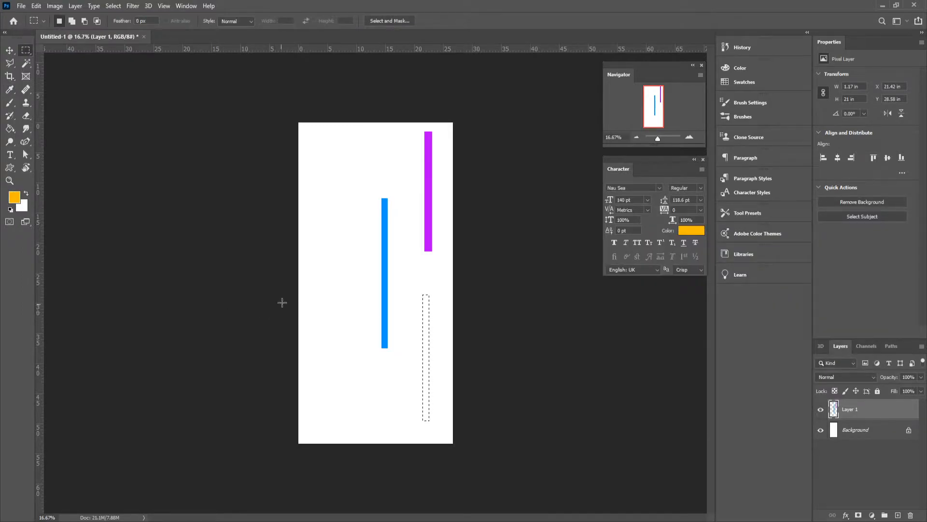
pyautogui.press('g')
pyautogui.click(425, 338)
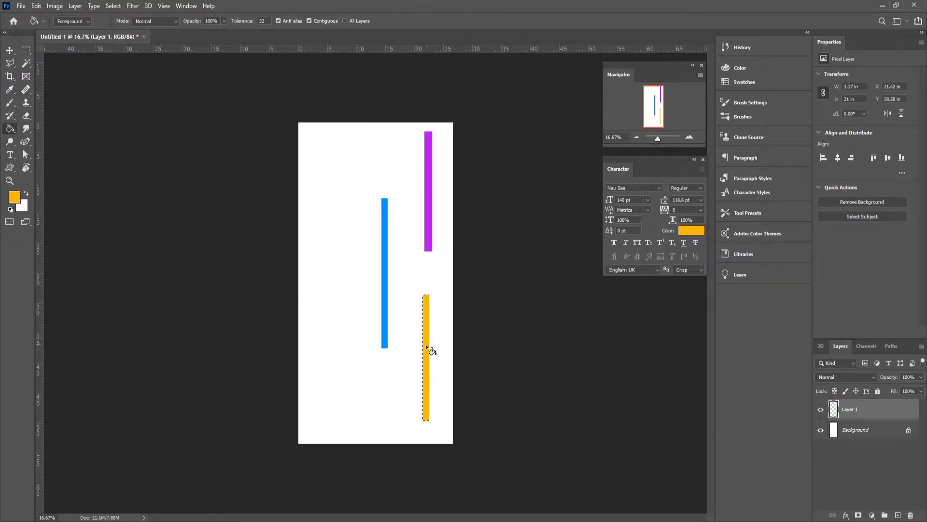
pyautogui.hotkey('ctrl', 'd')
# Step: Duplicate the three-bar layer and place the copy in the left half of the canvas at the same height
pyautogui.press('v')
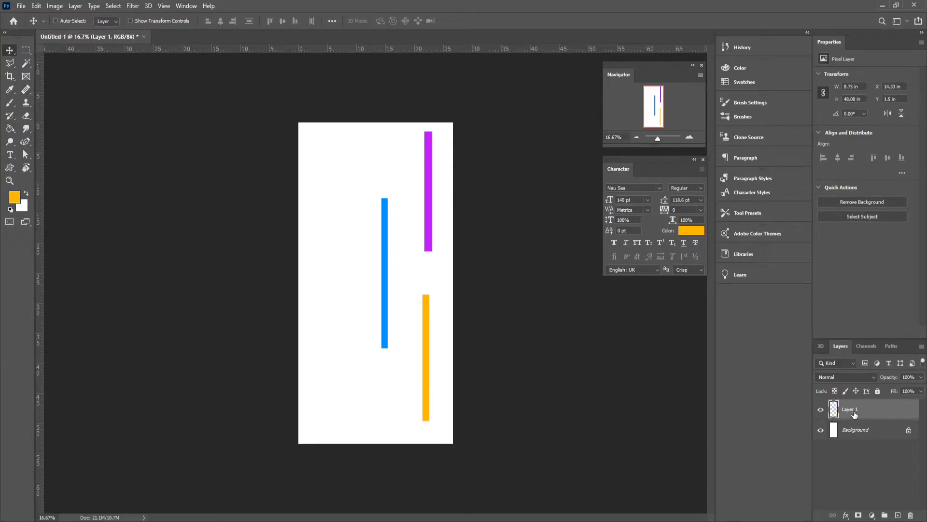
pyautogui.press('ctrl')
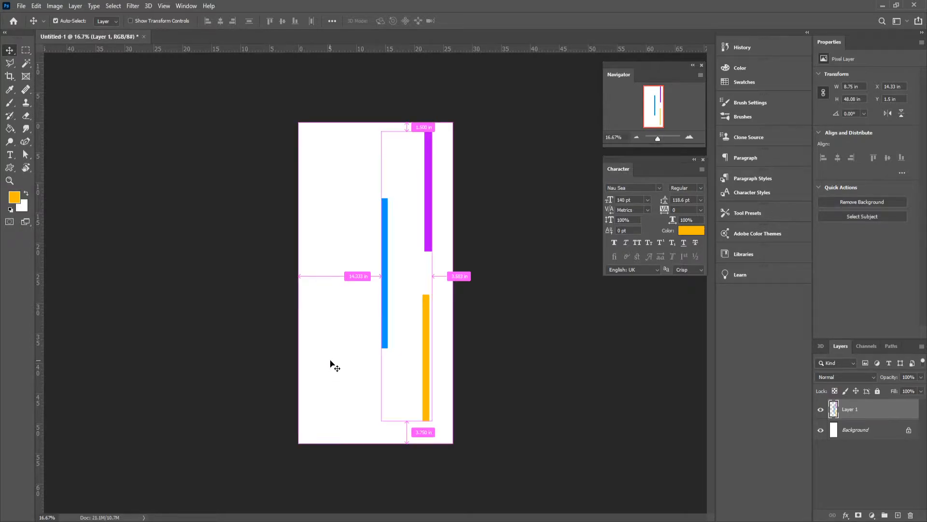
pyautogui.keyDown('alt'); pyautogui.moveTo(424, 361); pyautogui.dragTo(358, 364); pyautogui.keyUp('alt')
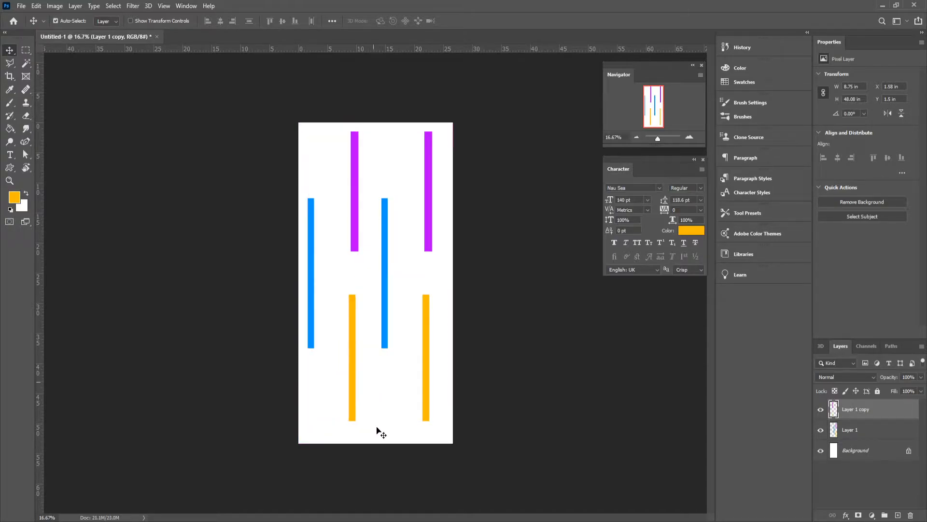
# Step: Scale the copied bars down to about 5.92 × 32.5 in near the canvas's upper left and flip them horizontally
pyautogui.hotkey('ctrl', 't')
pyautogui.moveTo(361, 422); pyautogui.dragTo(346, 397)
pyautogui.press('Return')
pyautogui.moveTo(333, 351); pyautogui.dragTo(342, 309)
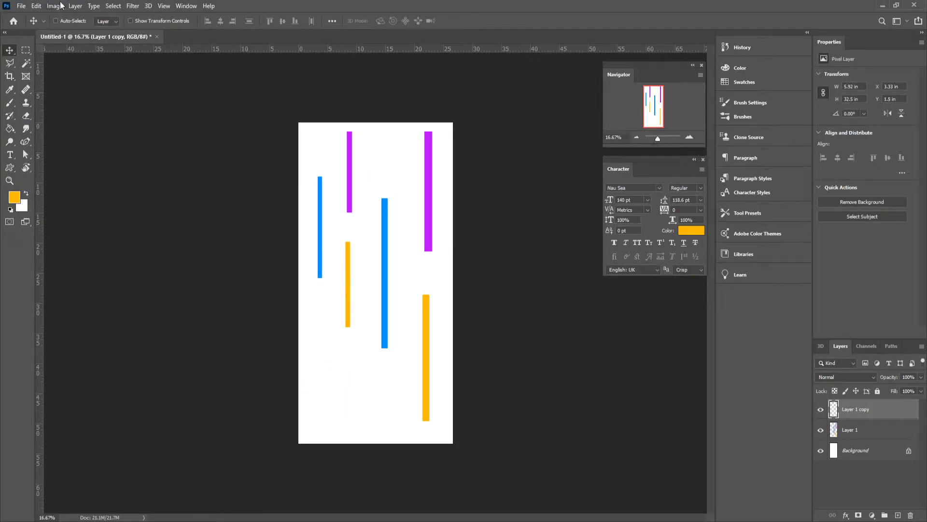
pyautogui.click(37, 6)
pyautogui.moveTo(94, 239)
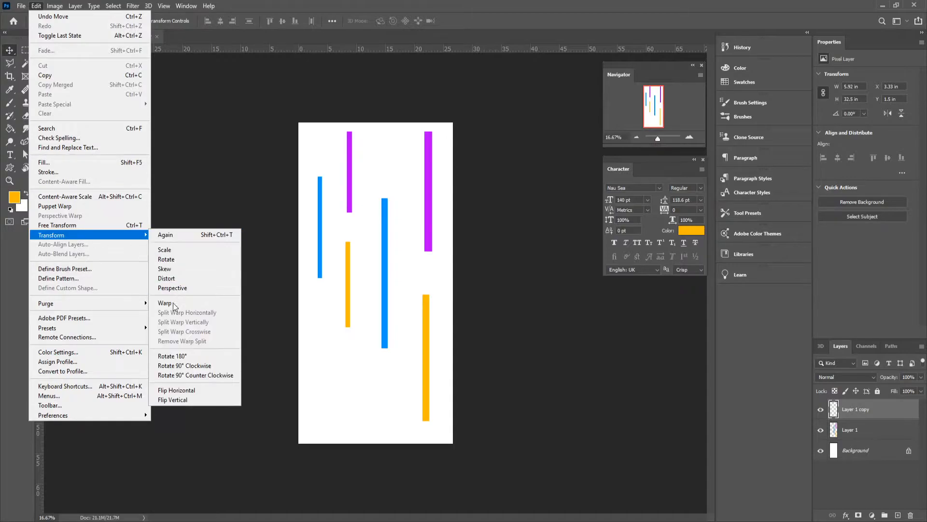
pyautogui.click(187, 390)
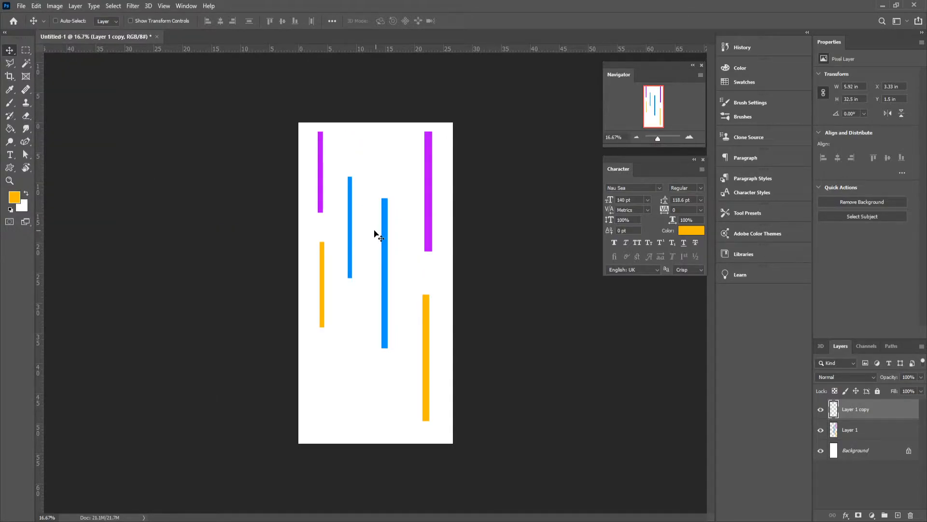
# Step: Duplicate the flipped bars toward the lower left of the canvas and scale the new copy down to about 2.13 × 11.68 in
pyautogui.press('ctrl')
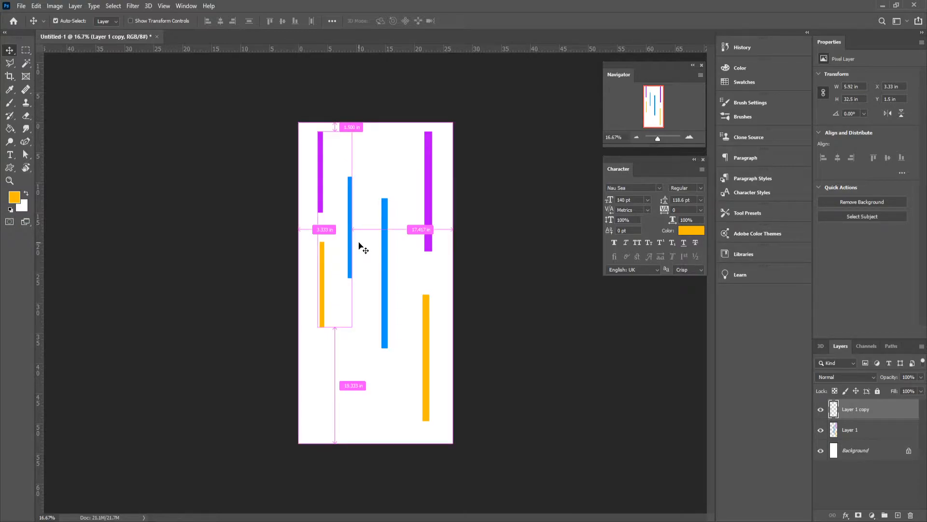
pyautogui.keyDown('alt'); pyautogui.moveTo(338, 224); pyautogui.dragTo(351, 321); pyautogui.keyUp('alt')
pyautogui.press('ctrl')
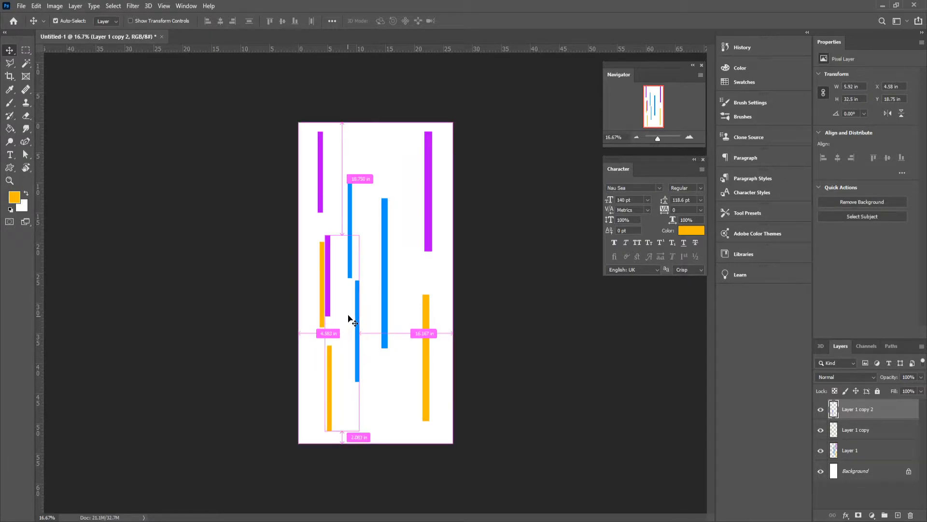
pyautogui.hotkey('ctrl', 't')
pyautogui.moveTo(325, 235); pyautogui.dragTo(348, 406)
pyautogui.press('Return')
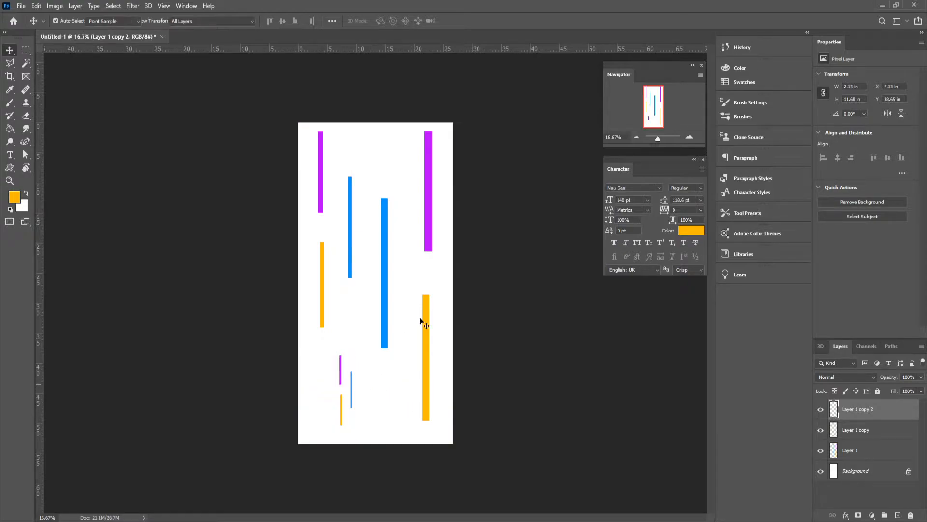
# Step: Shift the hue of the small lower-left bars by +162 with Hue/Saturation
pyautogui.hotkey('ctrl', 'u')
pyautogui.moveTo(656, 236); pyautogui.dragTo(702, 245)
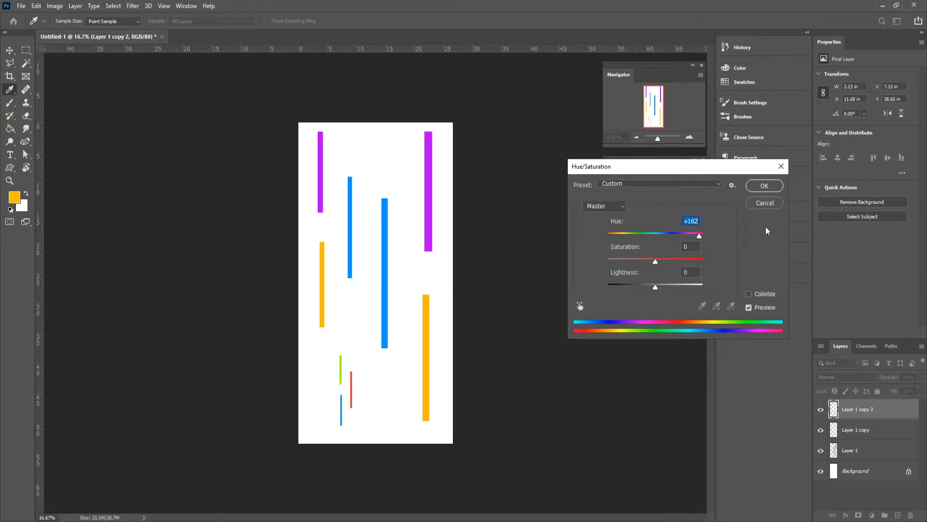
pyautogui.click(768, 188)
# Step: Duplicate the recolored small bars to just above the large blue bar and scale the copy to about 1.61 × 8.86 in
pyautogui.keyDown('alt'); pyautogui.moveTo(352, 410); pyautogui.dragTo(387, 176); pyautogui.keyUp('alt')
pyautogui.hotkey('ctrl', 't')
pyautogui.press('Return')
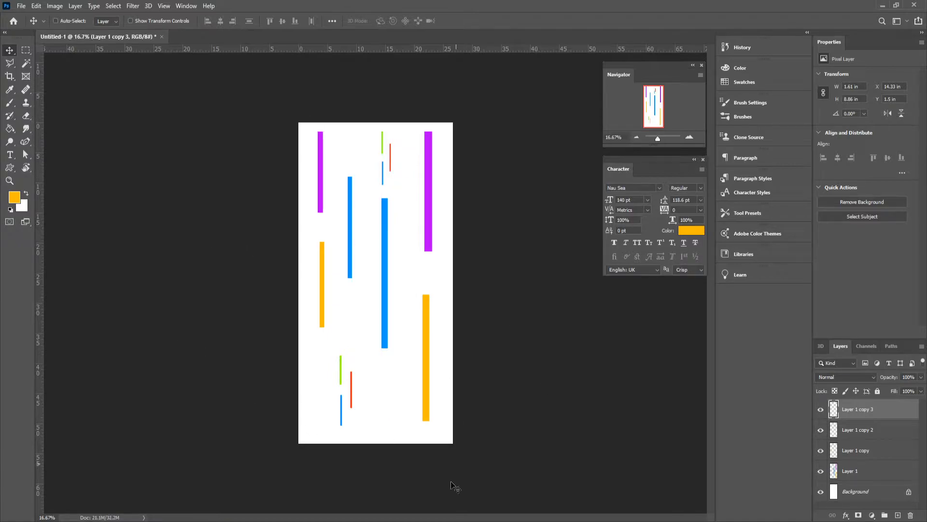
# Step: Select all four bar layers and nudge them down and right together to X 3.58 in, Y 2.75 in
pyautogui.click(850, 451)
pyautogui.click(859, 472)
pyautogui.keyDown('shift'); pyautogui.click(868, 414); pyautogui.keyUp('shift')
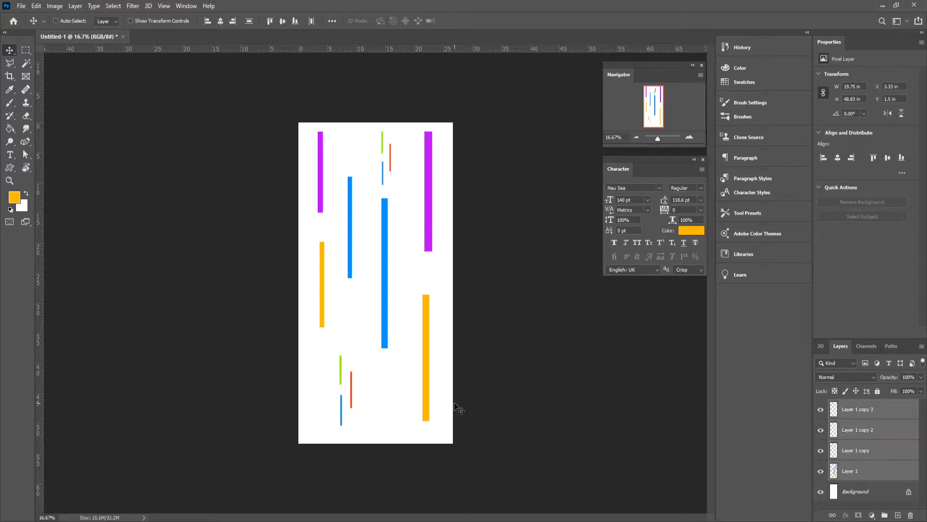
pyautogui.hotkey('shift', 'Down')
pyautogui.hotkey('shift', 'Down')
pyautogui.hotkey('shift', 'Down')
pyautogui.hotkey('shift', 'Down')
pyautogui.hotkey('shift', 'Right')
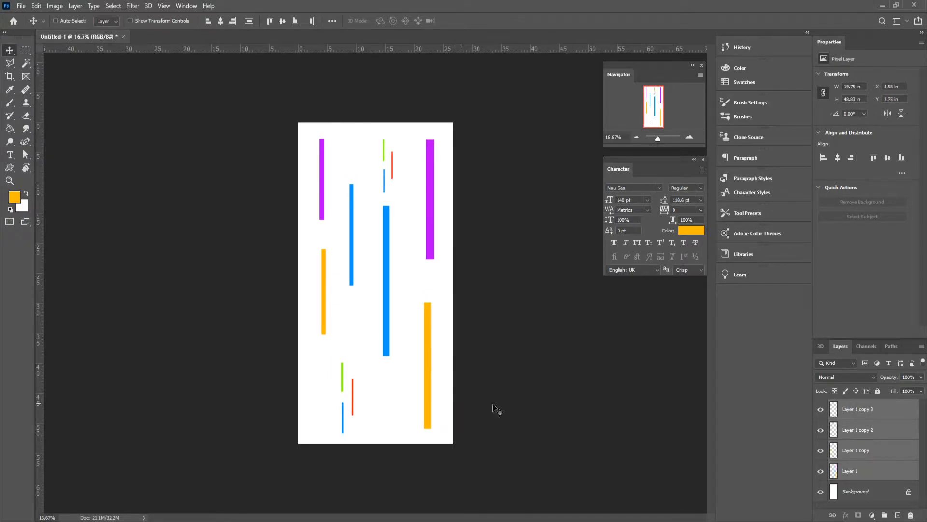
# Step: Hide the white Background layer so only the colored bars remain on transparency
pyautogui.click(821, 491)
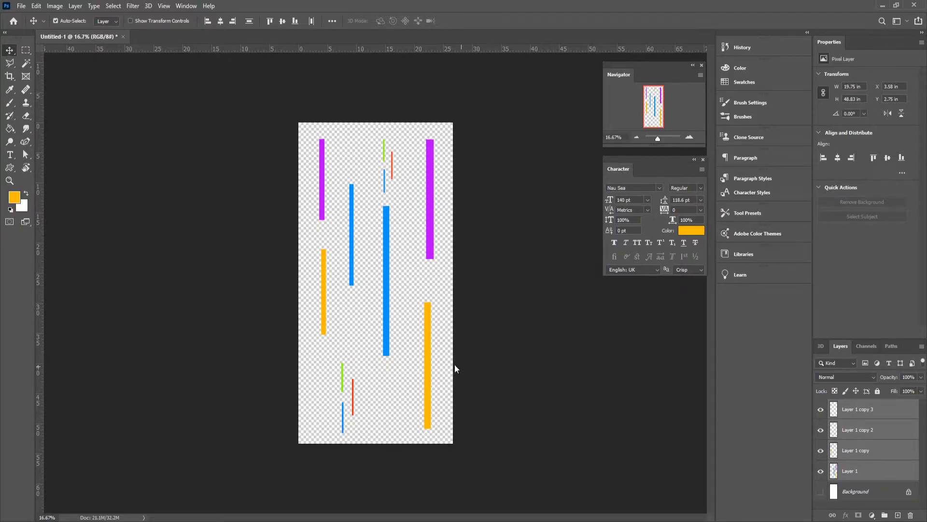
# Step: Save a copy of the image as a PNG named NEONS on the Desktop, using the large file size option
pyautogui.hotkey('ctrl', 'shift', 's')
pyautogui.click(106, 236)
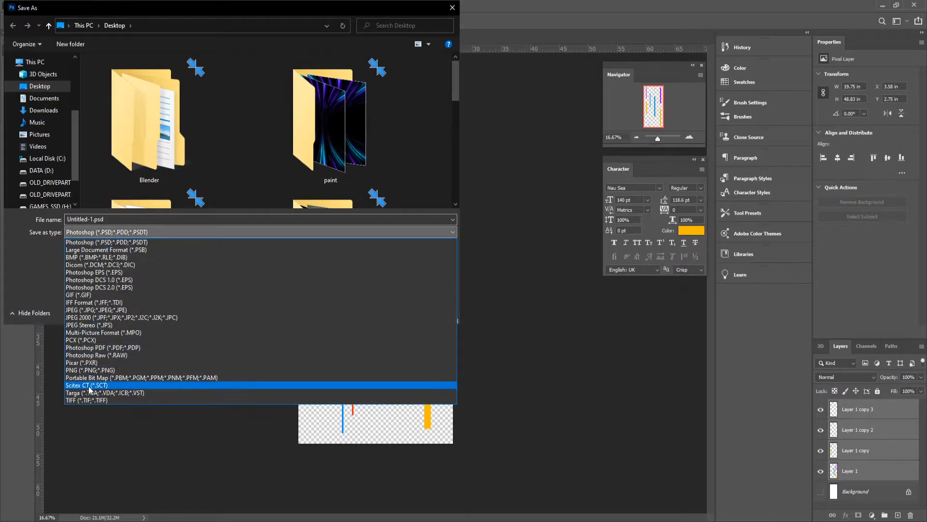
pyautogui.click(119, 376)
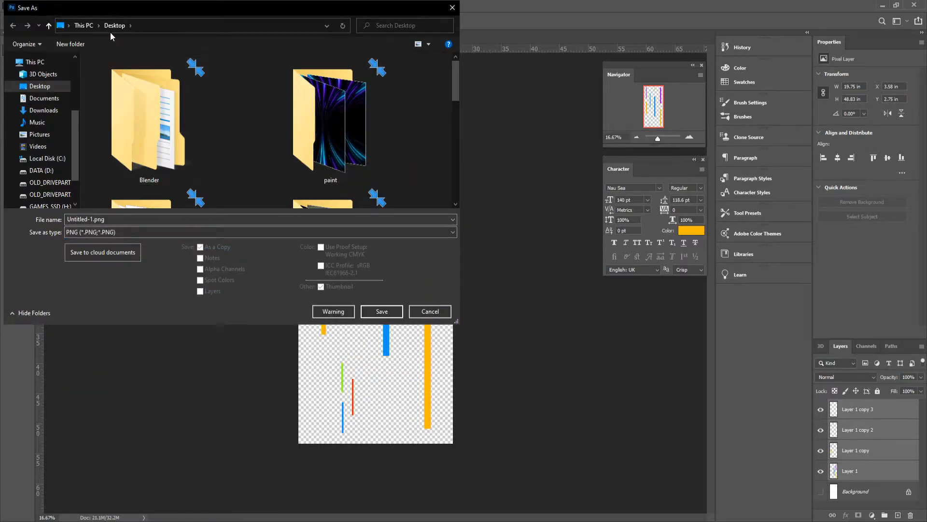
pyautogui.click(168, 217)
pyautogui.write('NEON')
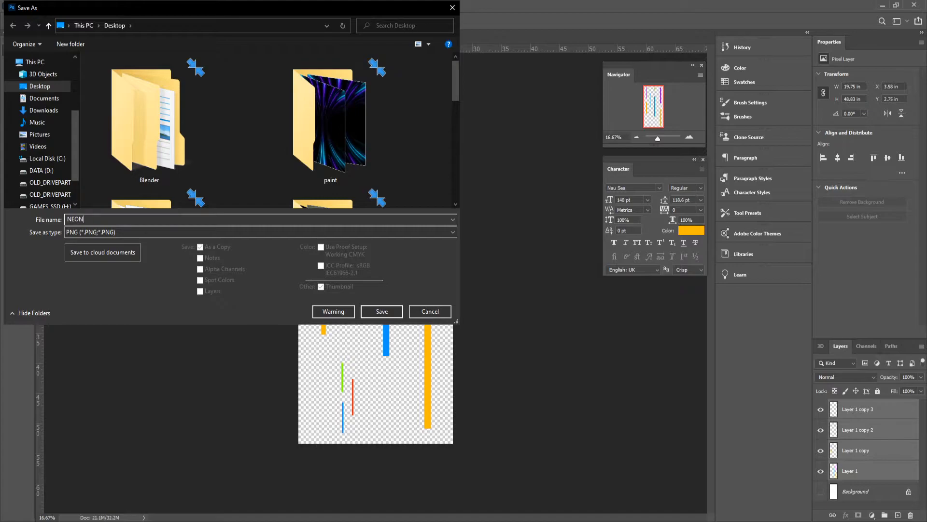
pyautogui.press('Return')
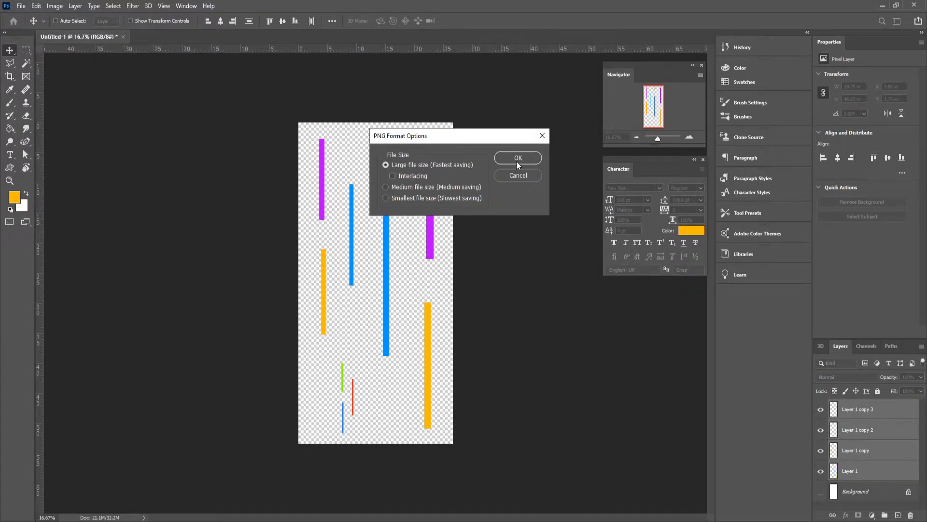
pyautogui.click(517, 158)
# Step: Switch to Ventuz and open the ONLYGOODSIR project with a new scene
pyautogui.click(882, 5)
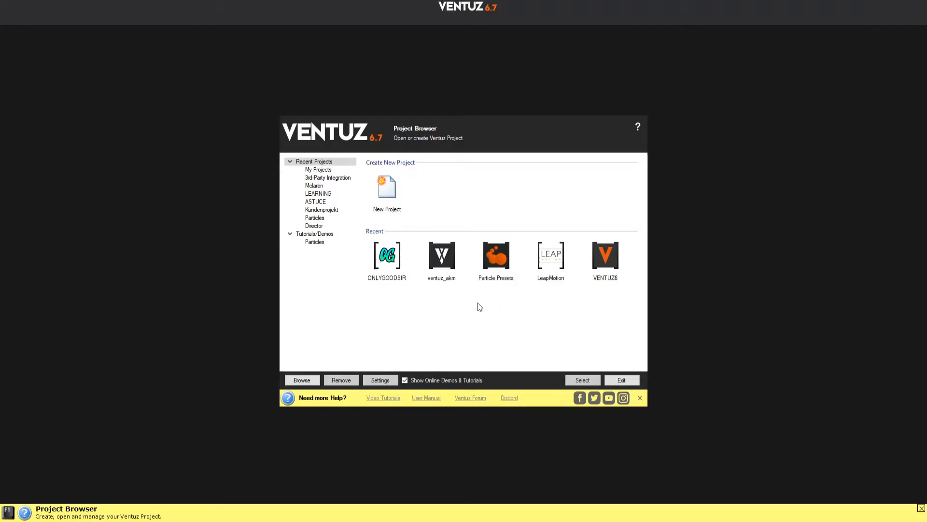
pyautogui.doubleClick(393, 287)
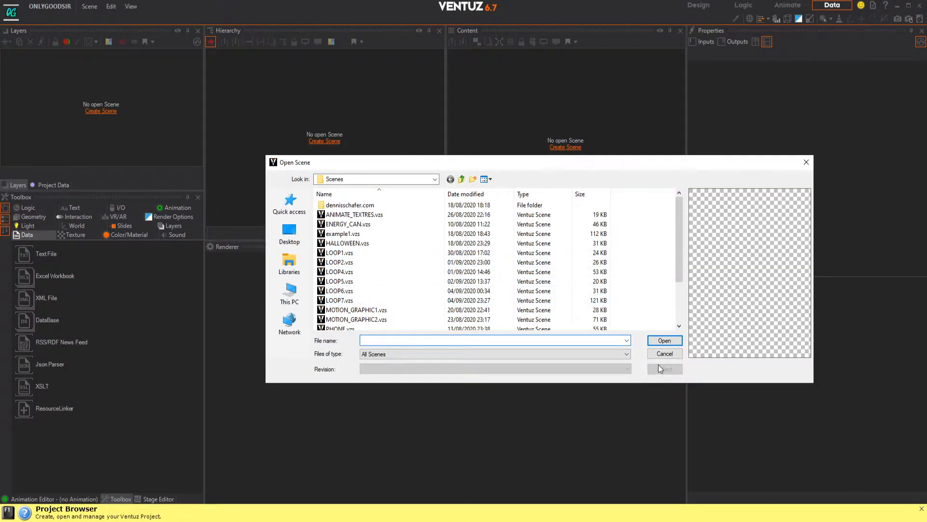
pyautogui.click(662, 355)
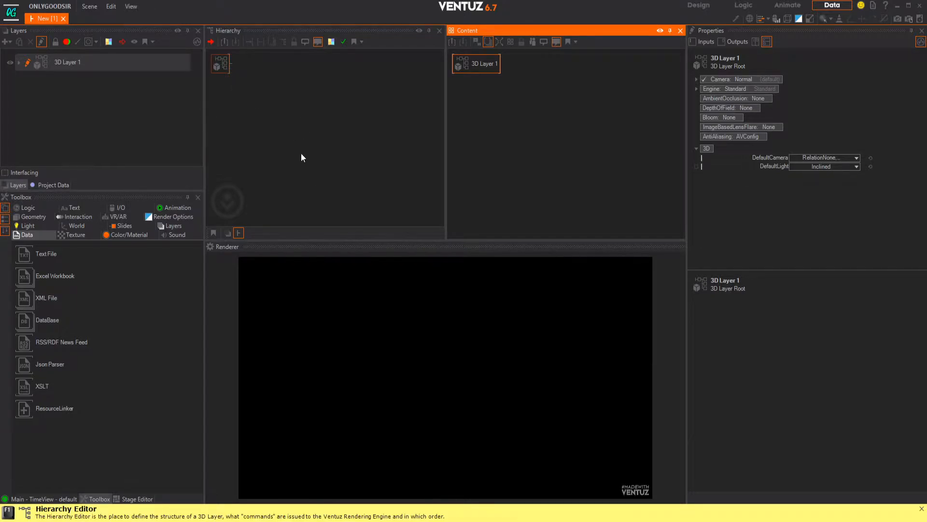
# Step: Add an Axis node to the root of 3D Layer 1 in the hierarchy
pyautogui.click(274, 143)
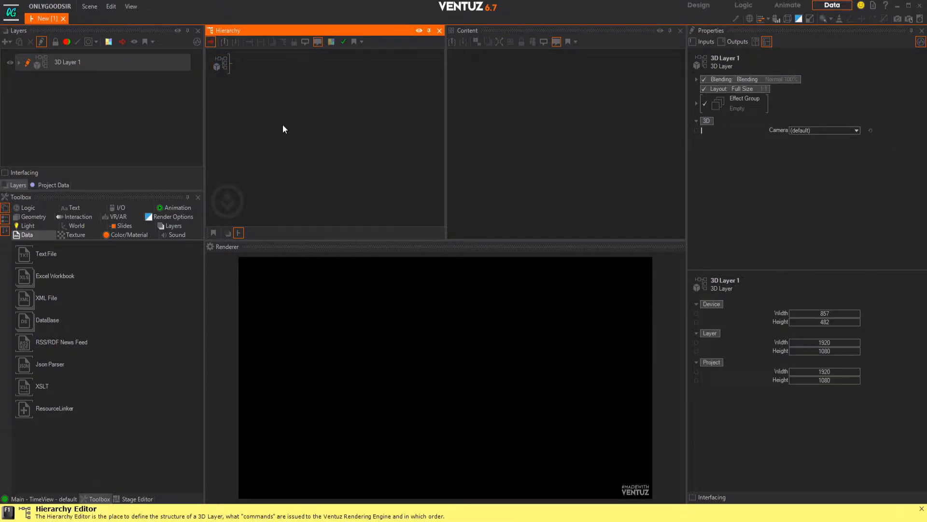
pyautogui.press('Tab')
pyautogui.write('ax')
pyautogui.press('Down')
pyautogui.press('Return')
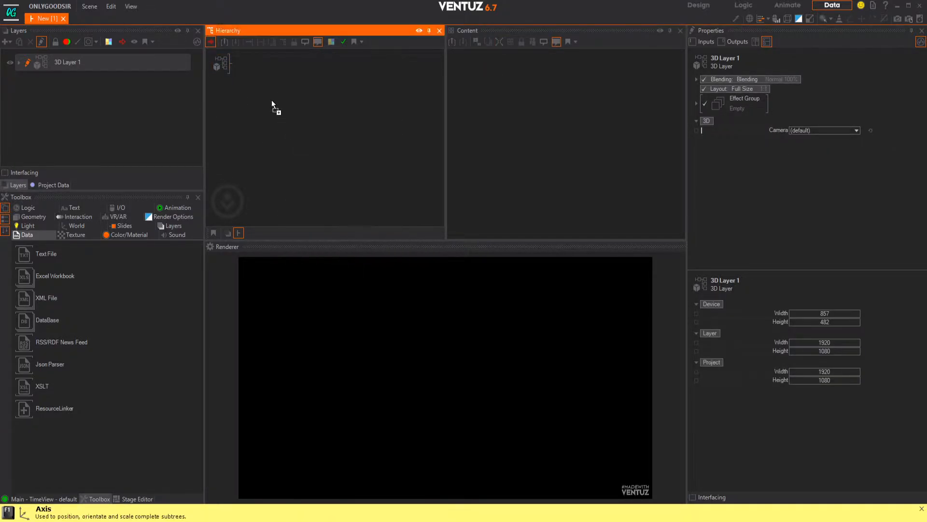
pyautogui.click(245, 68)
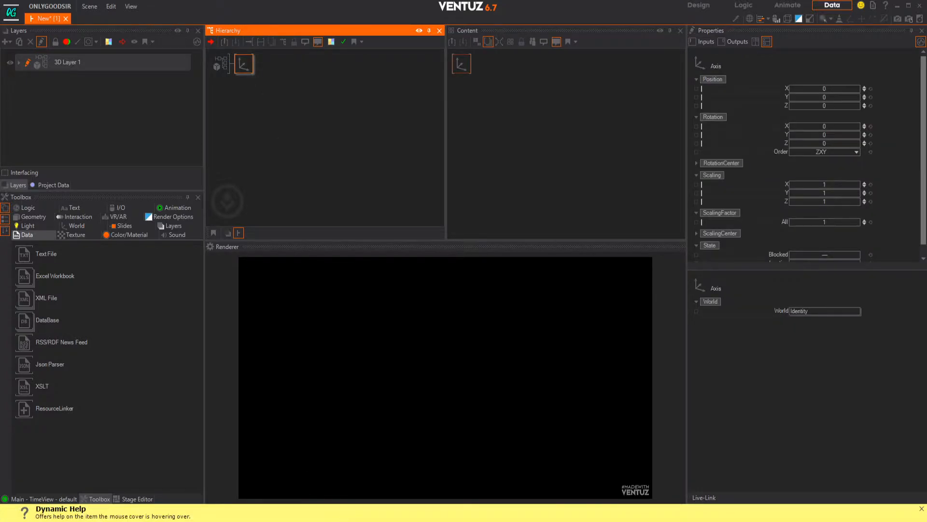
# Step: Bring NEONS.png from the Desktop into the hierarchy as a material after the Axis and set its lighting model to No Light
pyautogui.press('super+e')
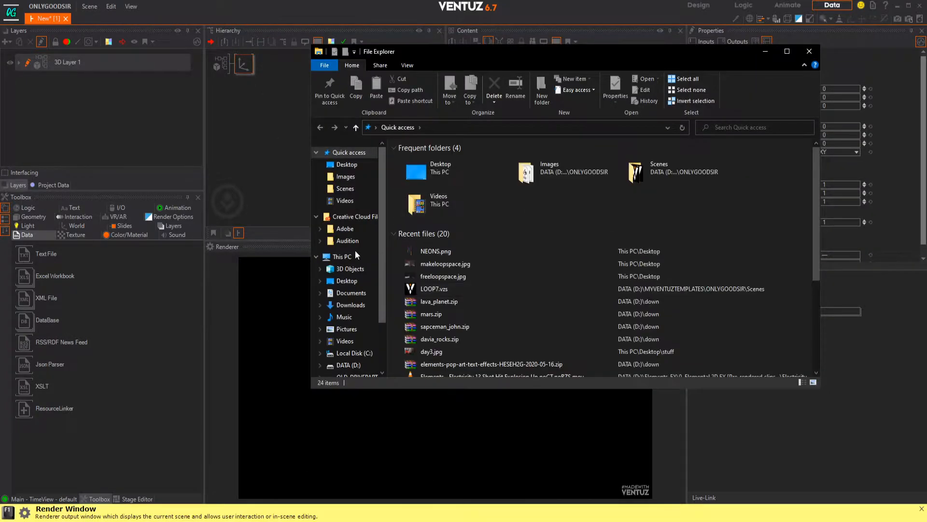
pyautogui.click(431, 174)
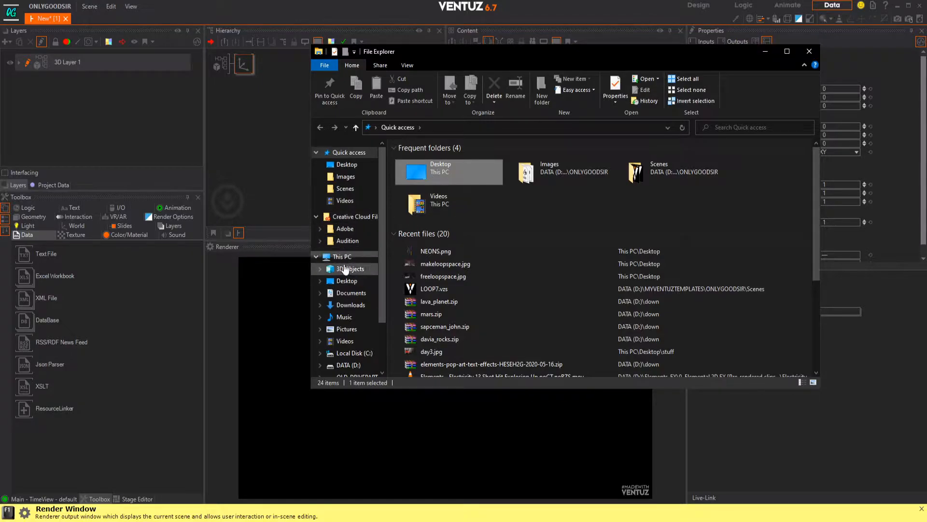
pyautogui.click(344, 280)
pyautogui.moveTo(473, 237); pyautogui.dragTo(257, 63)
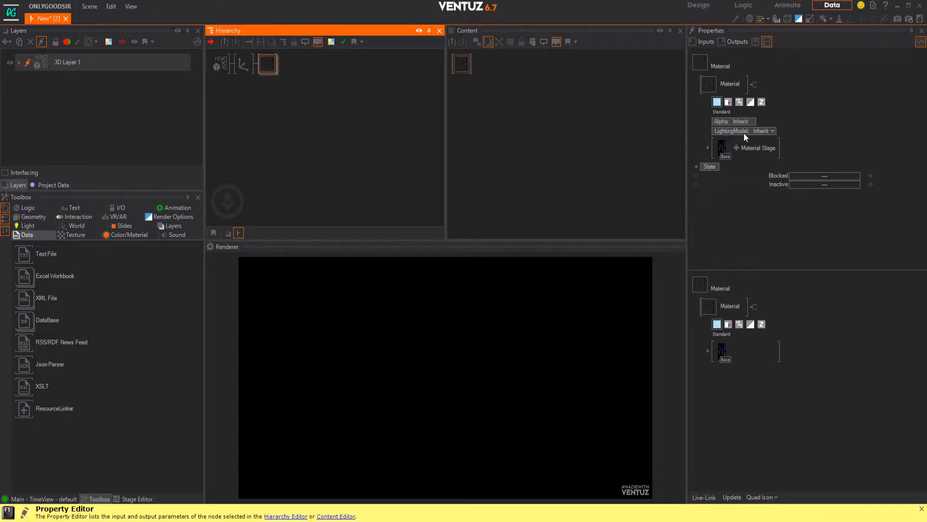
pyautogui.click(765, 131)
pyautogui.click(719, 163)
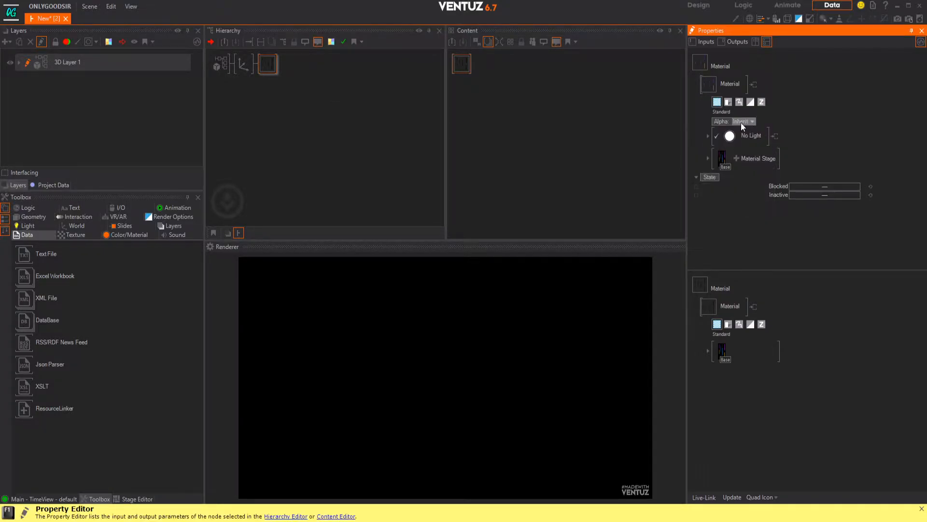
# Step: Attach a Rectangle to the material and raise the Axis's overall scaling factor to 9
pyautogui.click(337, 106)
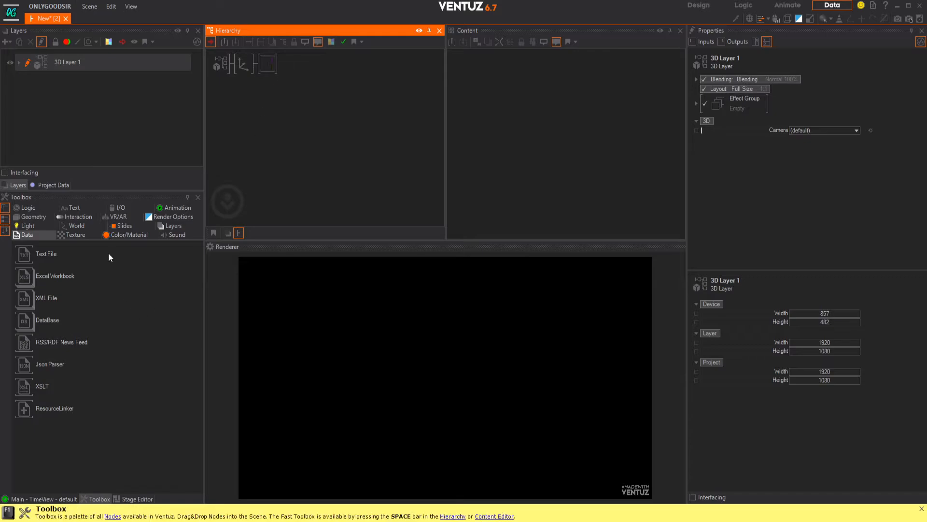
pyautogui.click(34, 216)
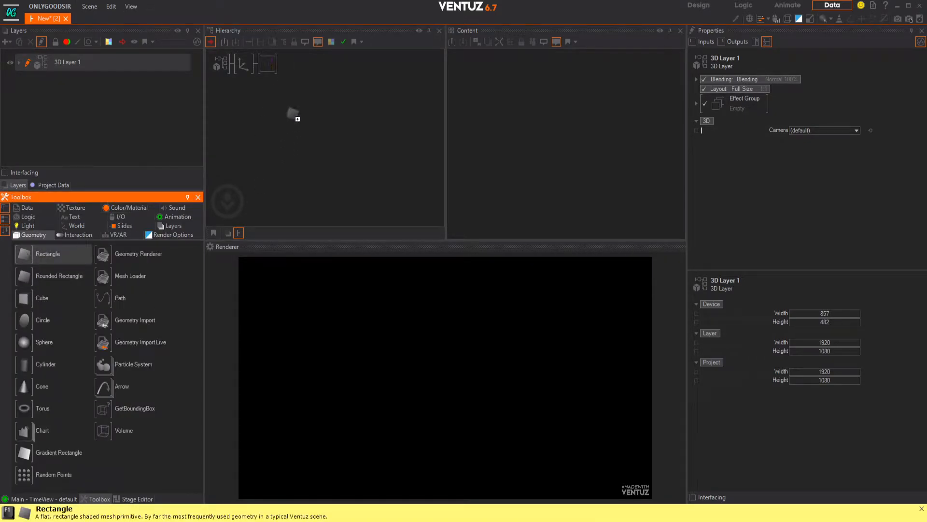
pyautogui.click(284, 69)
pyautogui.click(244, 65)
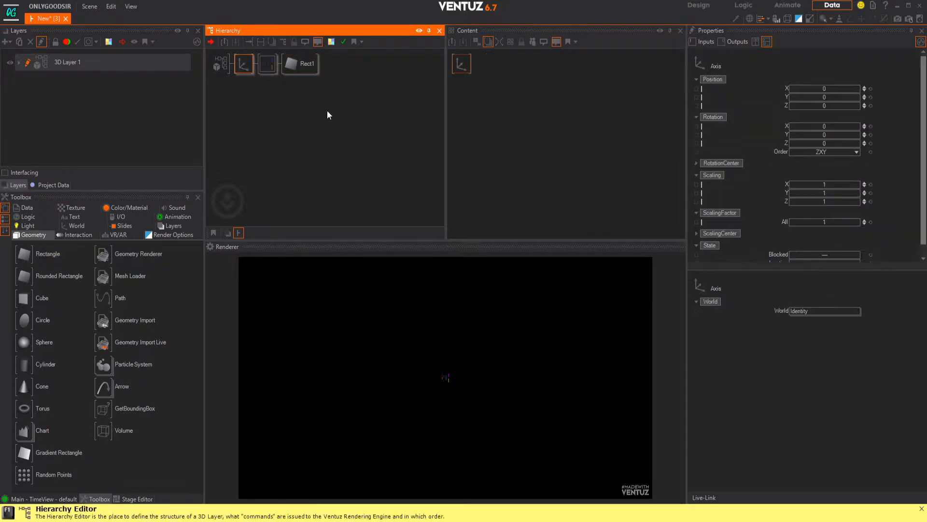
pyautogui.moveTo(826, 222); pyautogui.dragTo(850, 227)
# Step: Stretch the rectangle to a SizeY of about 2.38 and move the Axis to Z position 7.6
pyautogui.click(300, 64)
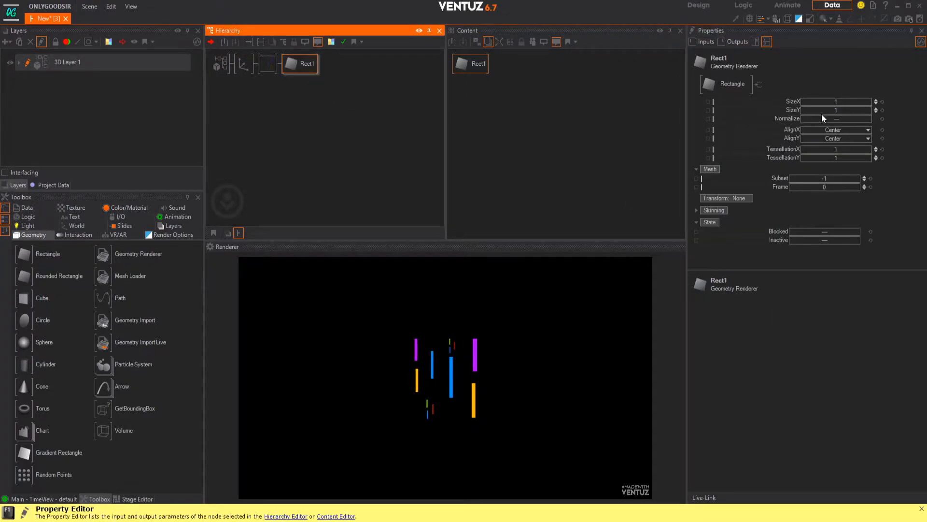
pyautogui.moveTo(838, 112); pyautogui.dragTo(847, 111)
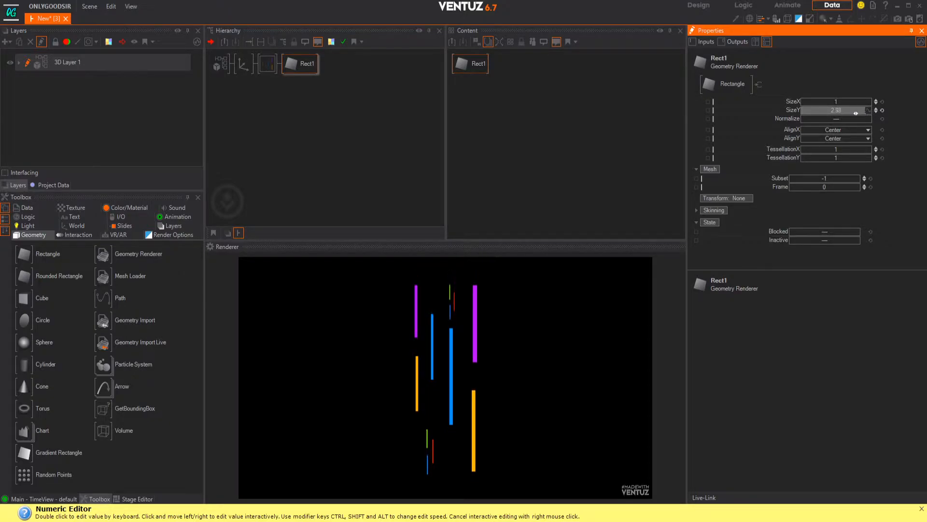
pyautogui.click(244, 63)
pyautogui.moveTo(813, 107); pyautogui.dragTo(840, 106)
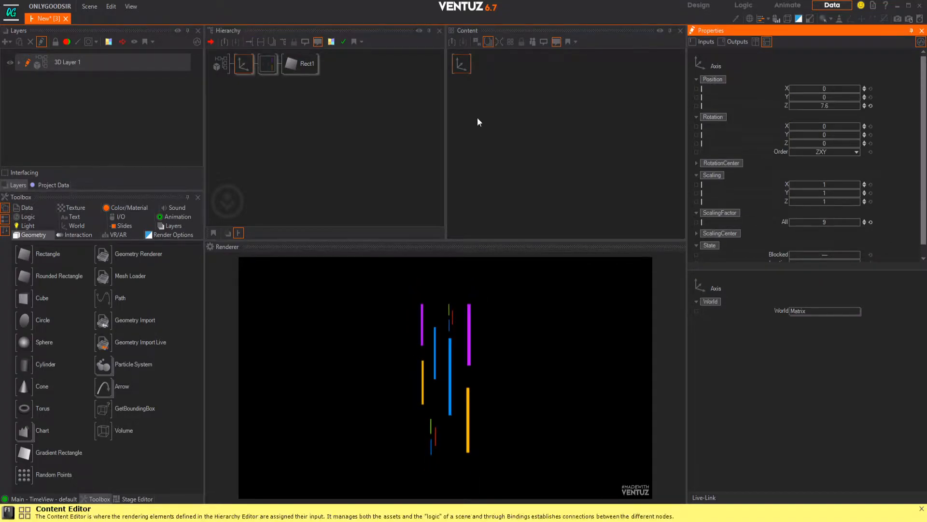
# Step: Change the NEONS texture's mapping in the material's base stage from Simple to 2D Mapping with UV0
pyautogui.click(266, 63)
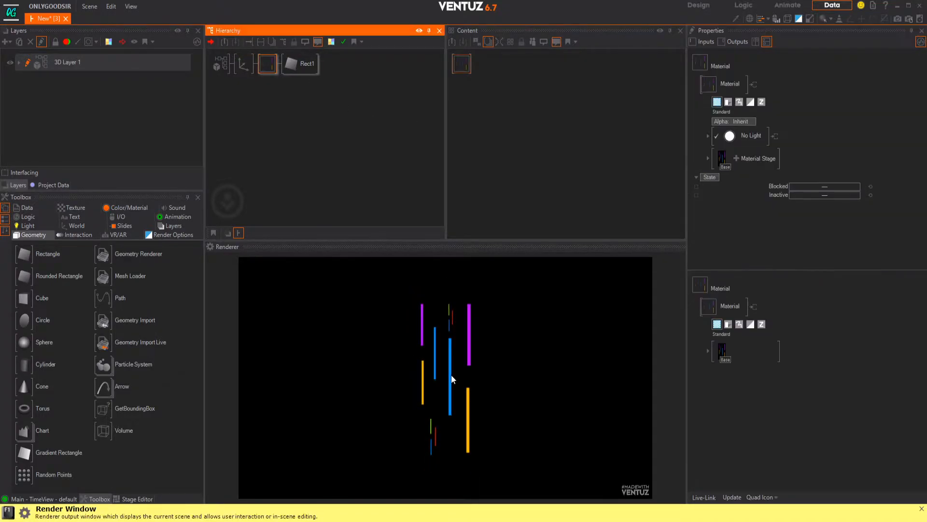
pyautogui.click(709, 160)
pyautogui.click(706, 158)
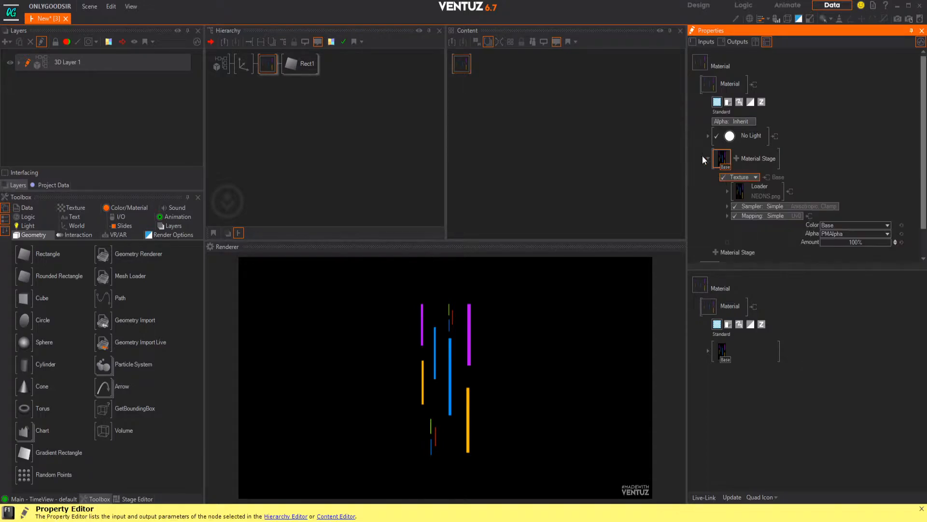
pyautogui.scroll(-1, 748, 189)
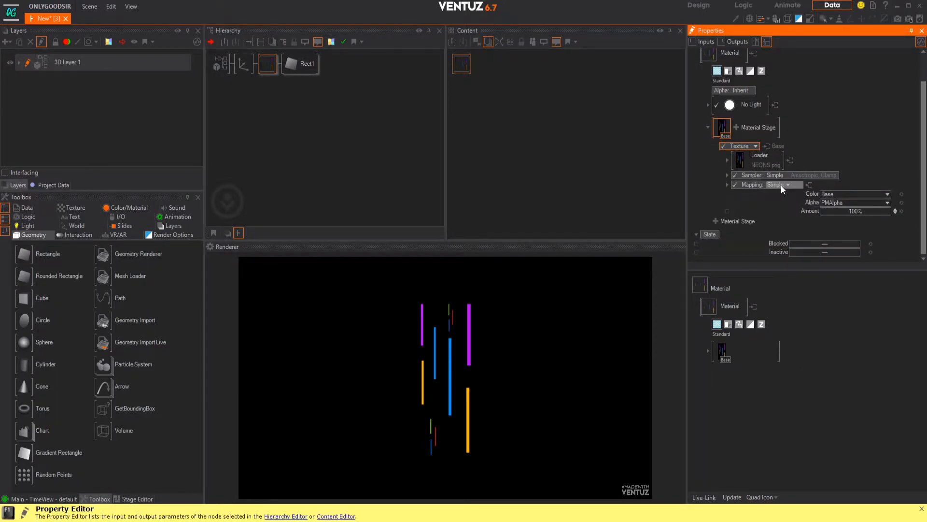
pyautogui.click(782, 185)
pyautogui.moveTo(765, 207)
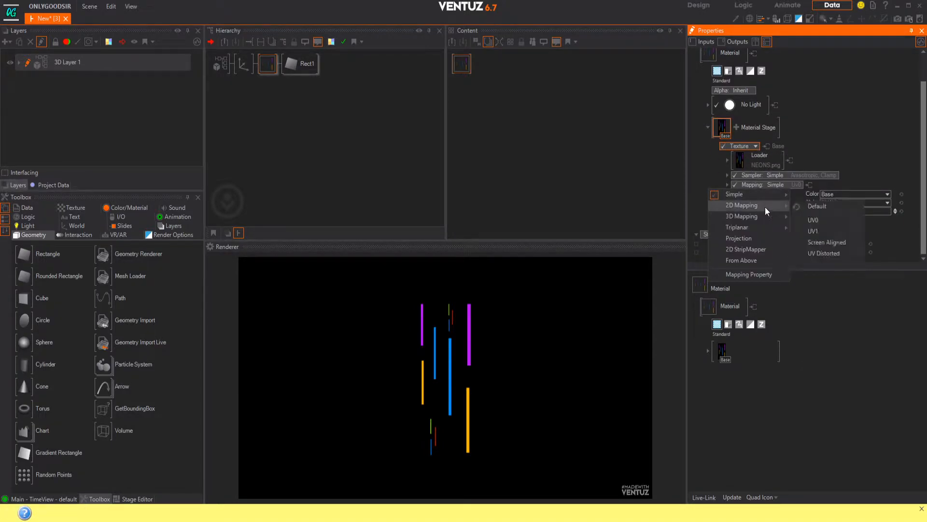
pyautogui.click(815, 221)
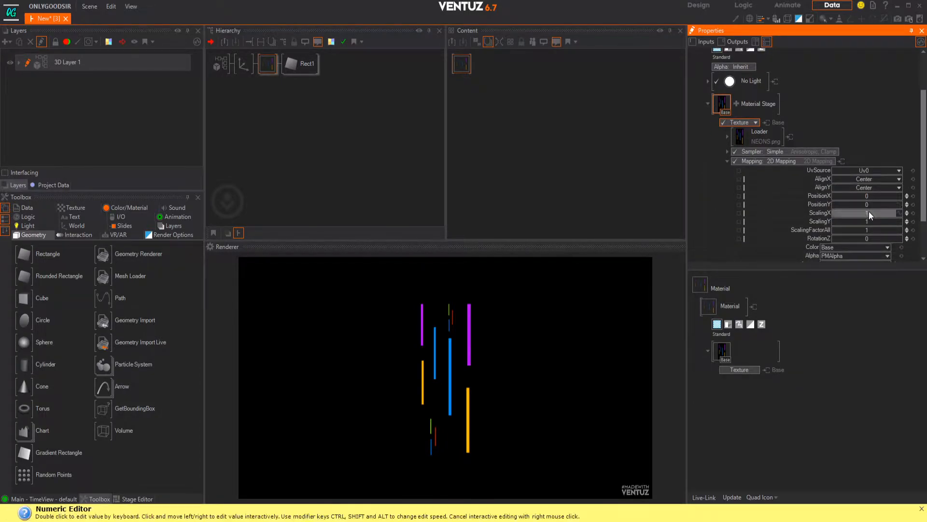
# Step: Shift the texture's mapping PositionY to about -0.29 and set its sampler to Anisotropic, Wrap
pyautogui.moveTo(868, 207); pyautogui.dragTo(824, 204)
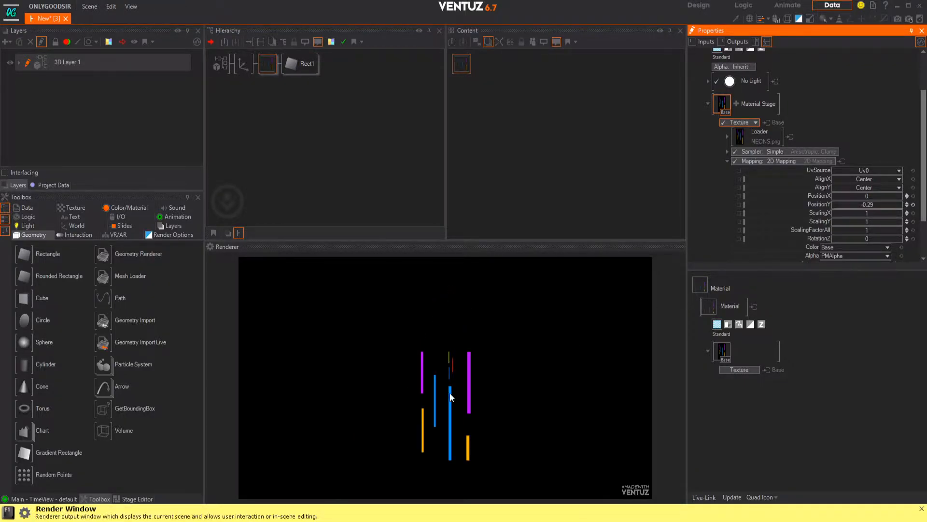
pyautogui.click(827, 152)
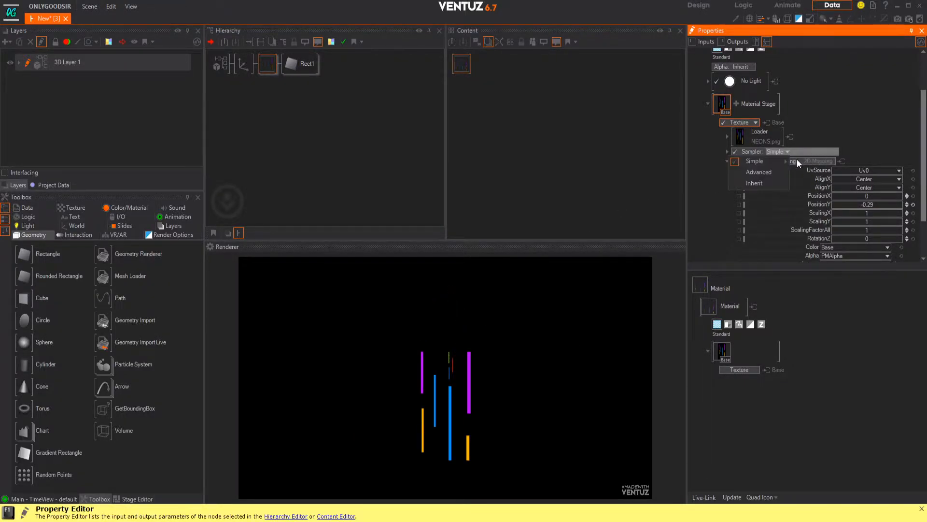
pyautogui.moveTo(775, 166)
pyautogui.click(812, 186)
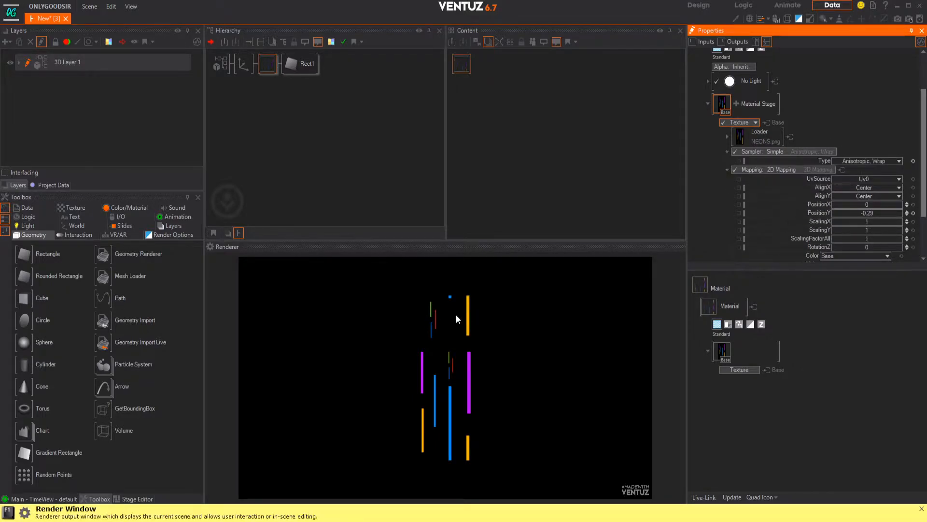
# Step: Slide the texture's mapping PositionY to test the wrapping, reset it, and set it to 1
pyautogui.moveTo(865, 212); pyautogui.dragTo(893, 214)
pyautogui.click(913, 213)
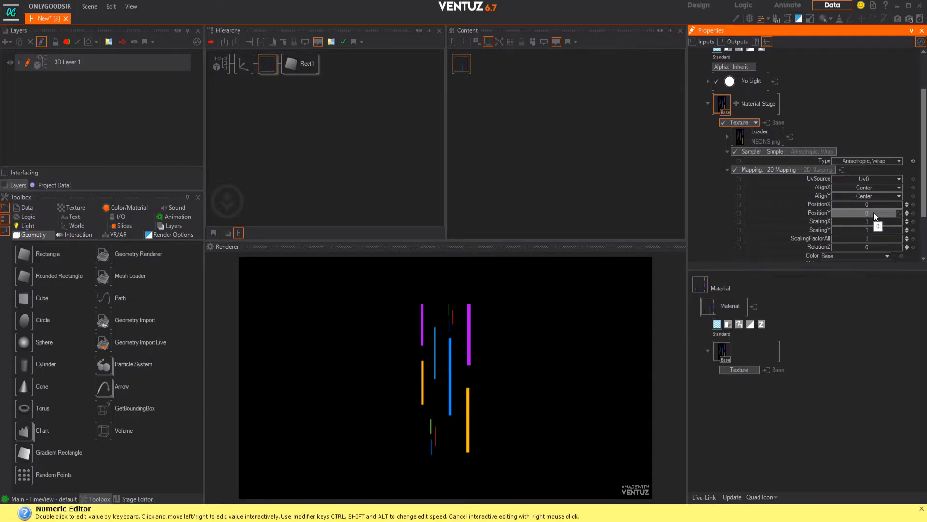
pyautogui.doubleClick(873, 213)
pyautogui.write('1')
pyautogui.press('Return')
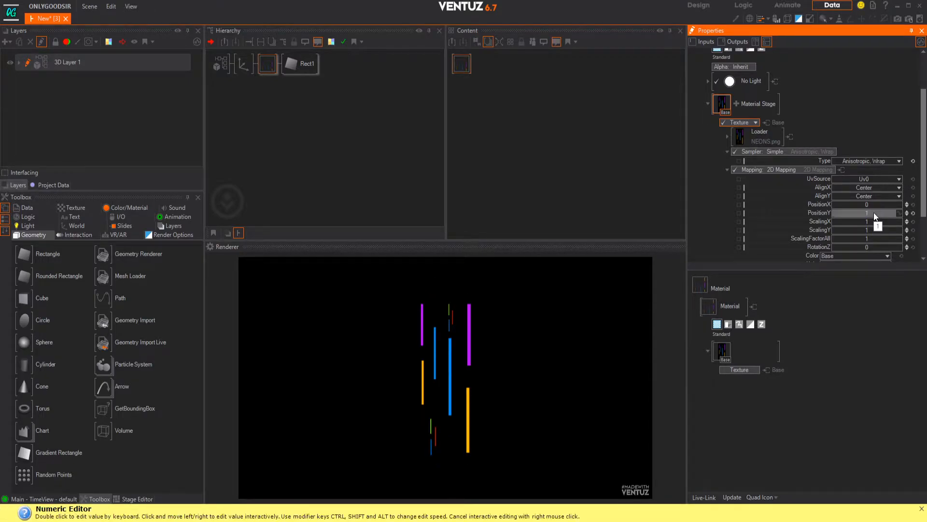
# Step: Animate the mapping PositionY with a Linear 1 mover and reposition the mover node clear of the material node
pyautogui.click(899, 212)
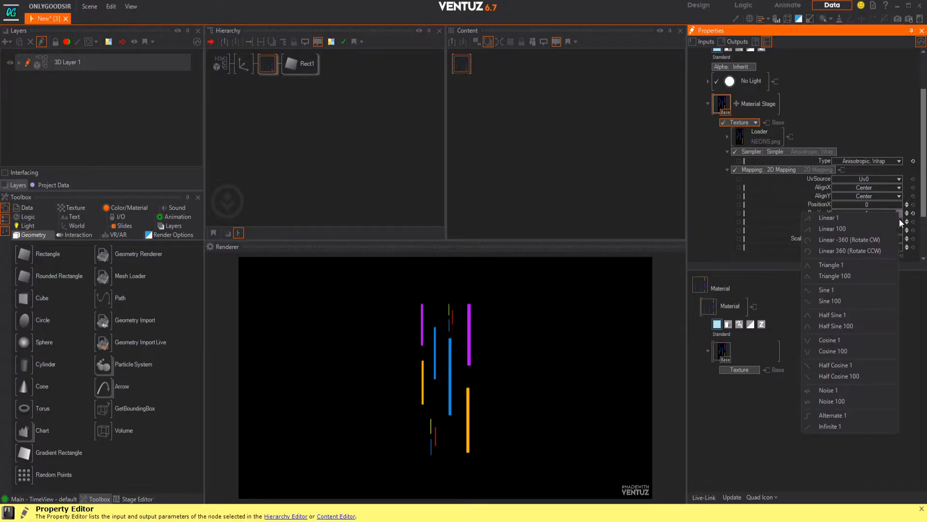
pyautogui.click(844, 216)
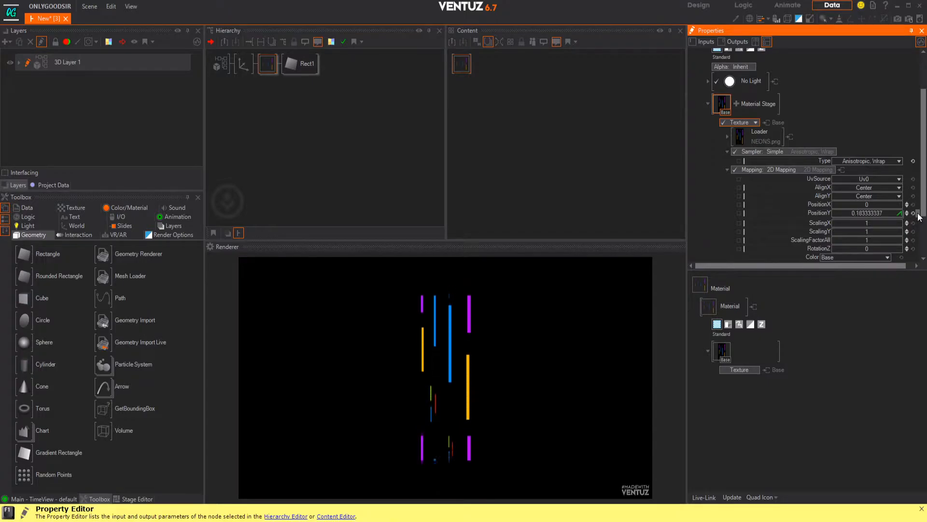
pyautogui.click(508, 105)
pyautogui.moveTo(508, 106); pyautogui.dragTo(572, 121)
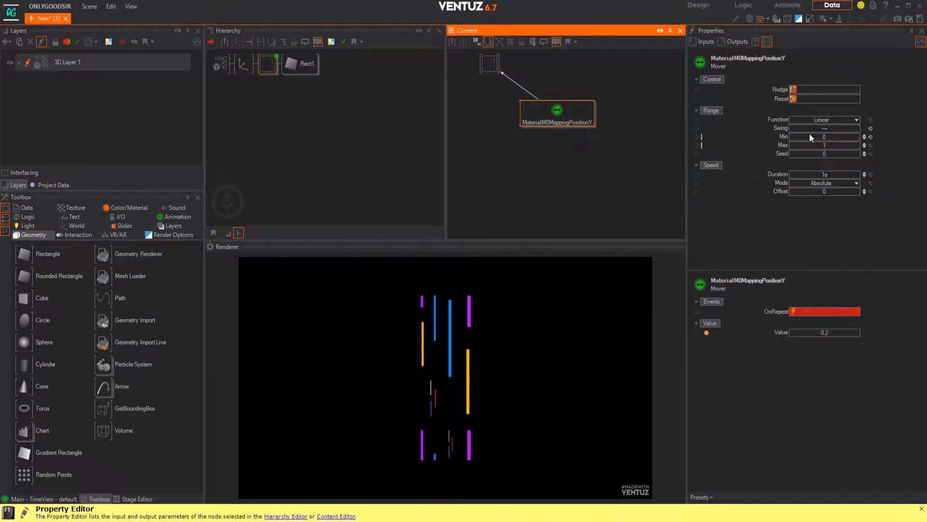
# Step: Reverse the mover's range by setting Min to 1 and Max to 0, and shift its node slightly upward
pyautogui.click(828, 136)
pyautogui.write('1')
pyautogui.press('Return')
pyautogui.doubleClick(833, 143)
pyautogui.write('0')
pyautogui.press('Return')
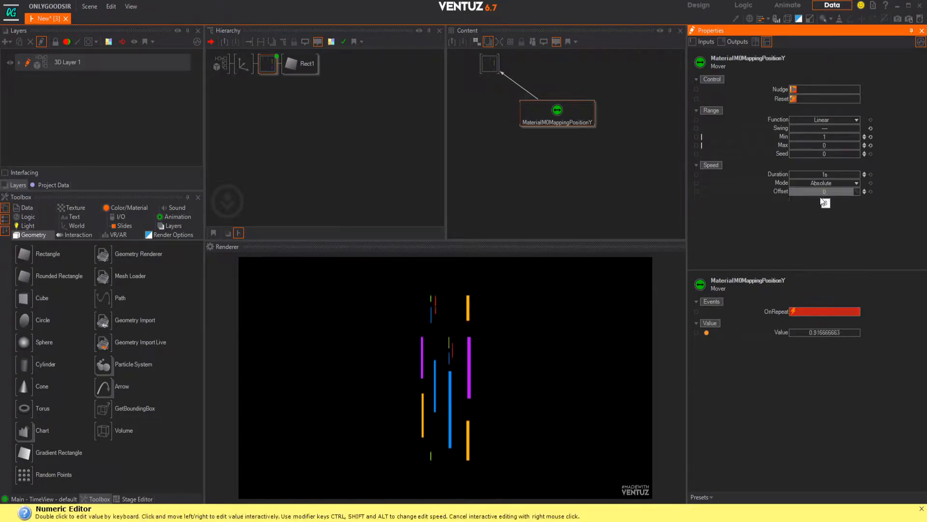
pyautogui.moveTo(556, 116); pyautogui.dragTo(562, 100)
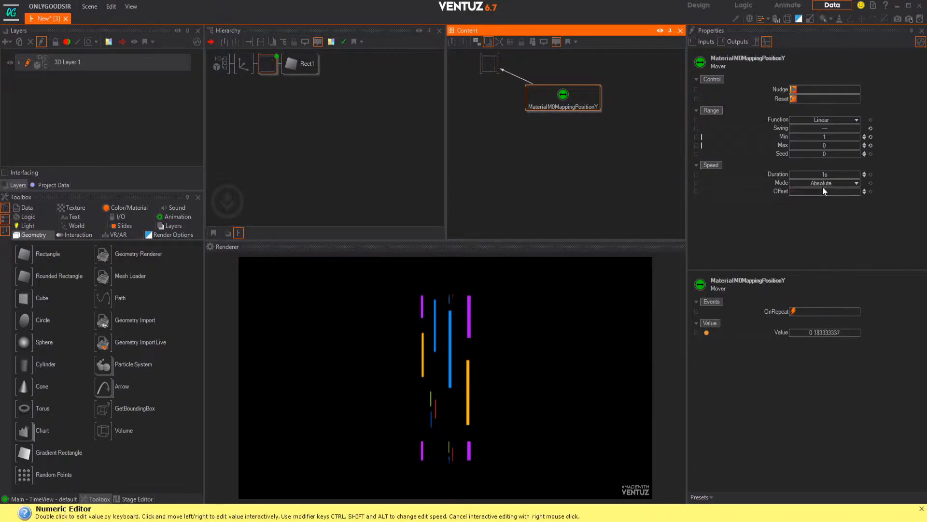
# Step: Set the mover's Duration to 8.6 s and the rectangle axis's overall scaling factor to 8.46
pyautogui.click(825, 174)
pyautogui.moveTo(830, 175); pyautogui.dragTo(840, 175)
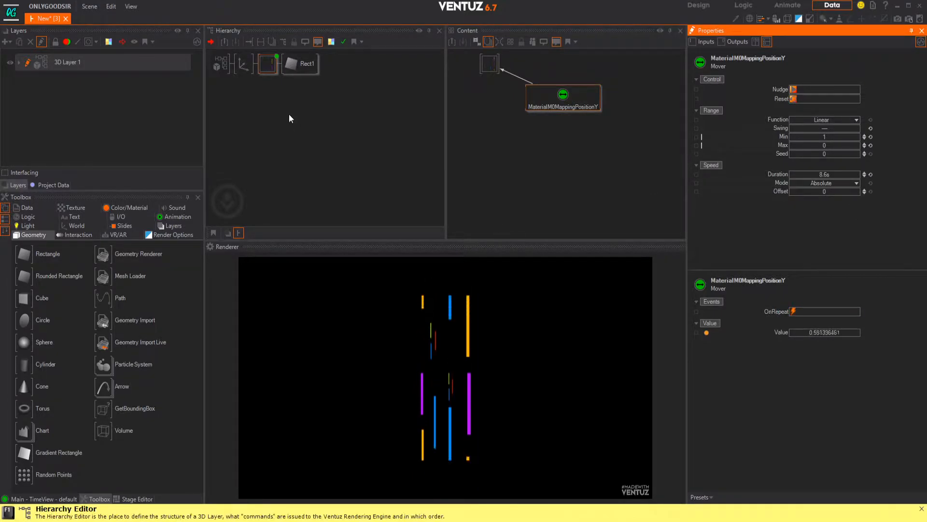
pyautogui.click(244, 64)
pyautogui.moveTo(826, 219); pyautogui.dragTo(859, 220)
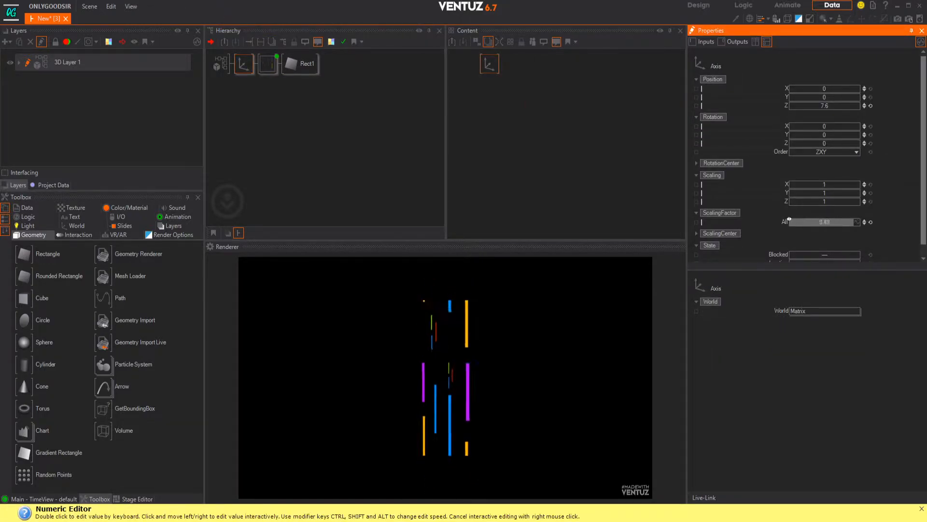
pyautogui.moveTo(789, 221); pyautogui.dragTo(778, 221)
pyautogui.click(237, 52)
# Step: Duplicate the axis branch with its material and rectangle, and set the copy's Position X to about -8.78
pyautogui.click(243, 64)
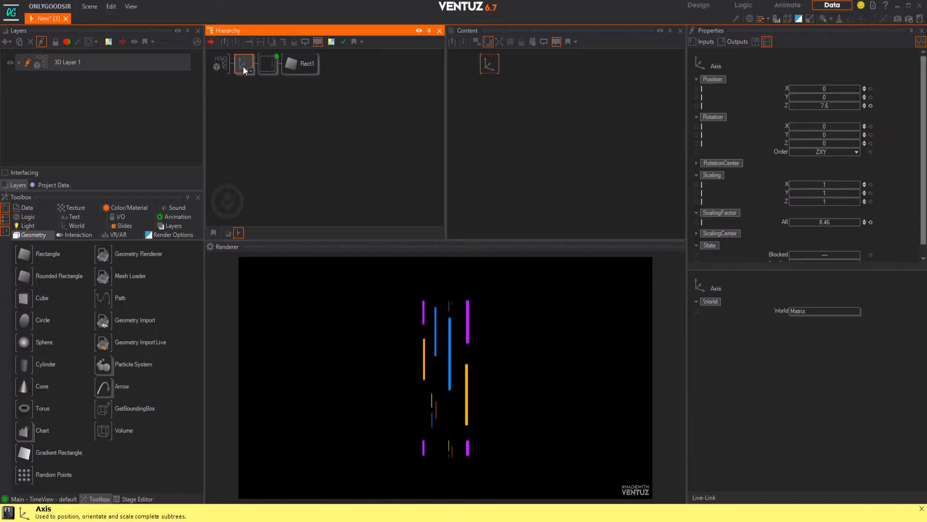
pyautogui.keyDown('ctrl'); pyautogui.moveTo(244, 65); pyautogui.dragTo(242, 76); pyautogui.keyUp('ctrl')
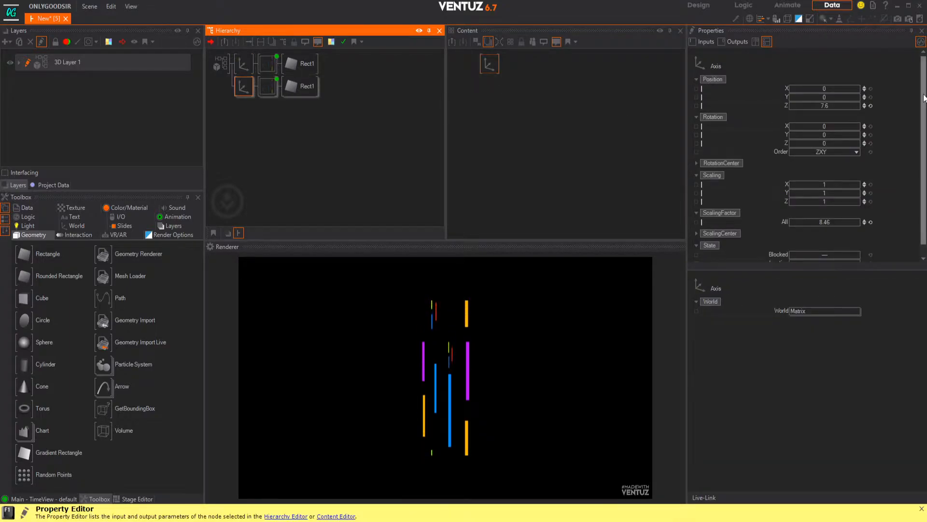
pyautogui.moveTo(830, 89); pyautogui.dragTo(815, 92)
# Step: Set the Offset of the second branch's mapping mover to 4.1
pyautogui.click(267, 87)
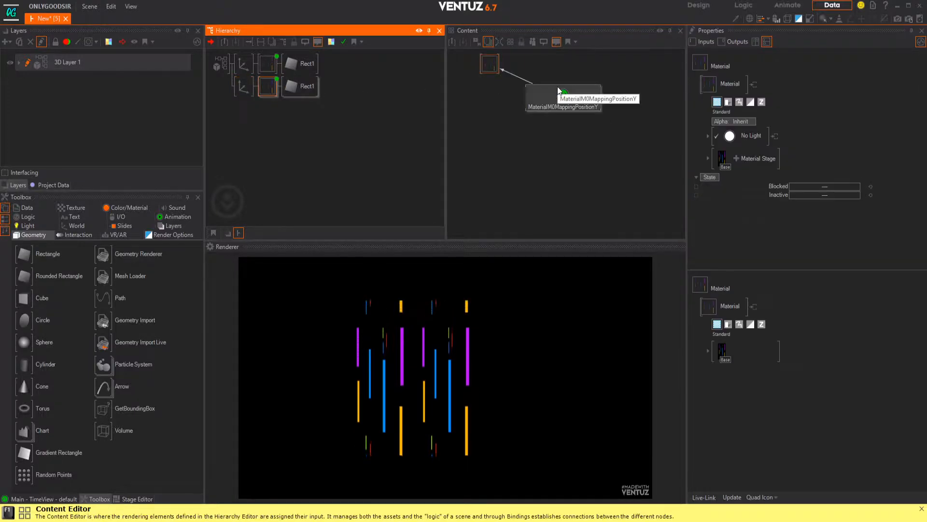
pyautogui.click(559, 93)
pyautogui.moveTo(825, 192); pyautogui.dragTo(842, 191)
# Step: Duplicate the second axis branch and set the new copy's Position X to about 8.22
pyautogui.click(239, 91)
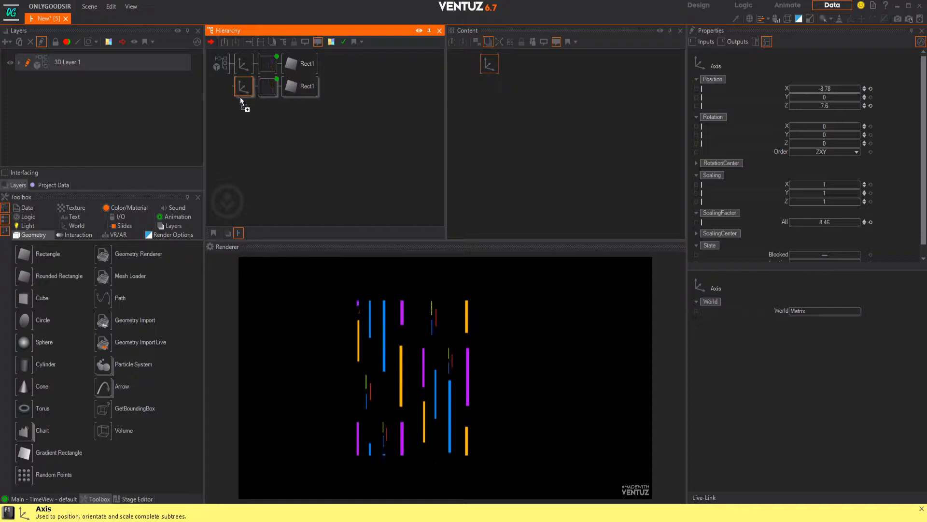
pyautogui.hotkey('ctrl', 'v')
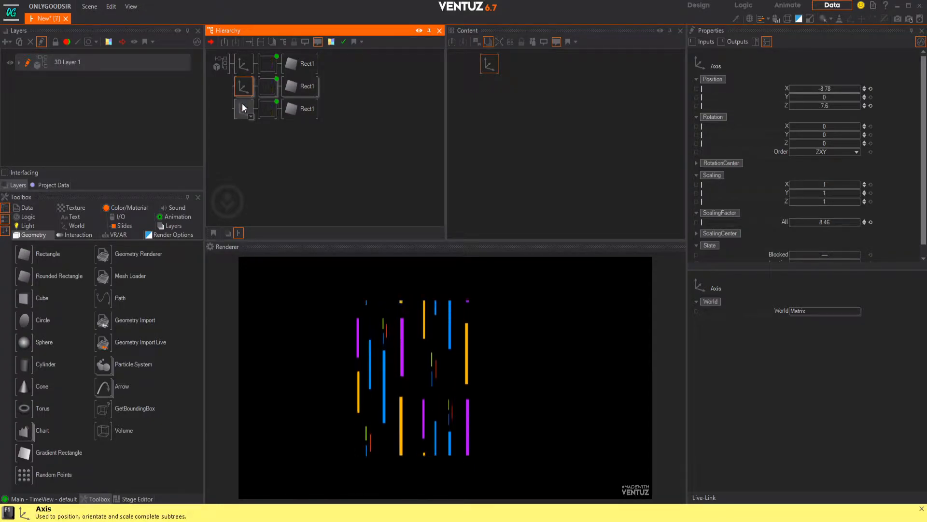
pyautogui.click(242, 107)
pyautogui.moveTo(828, 89); pyautogui.dragTo(854, 90)
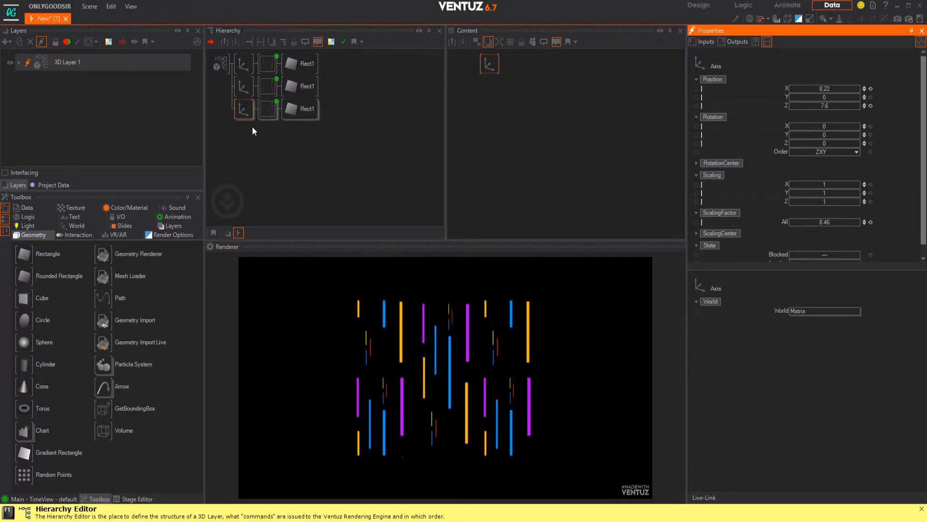
# Step: Set the Offset of the third branch's mapping mover to -6.9
pyautogui.click(263, 113)
pyautogui.click(541, 90)
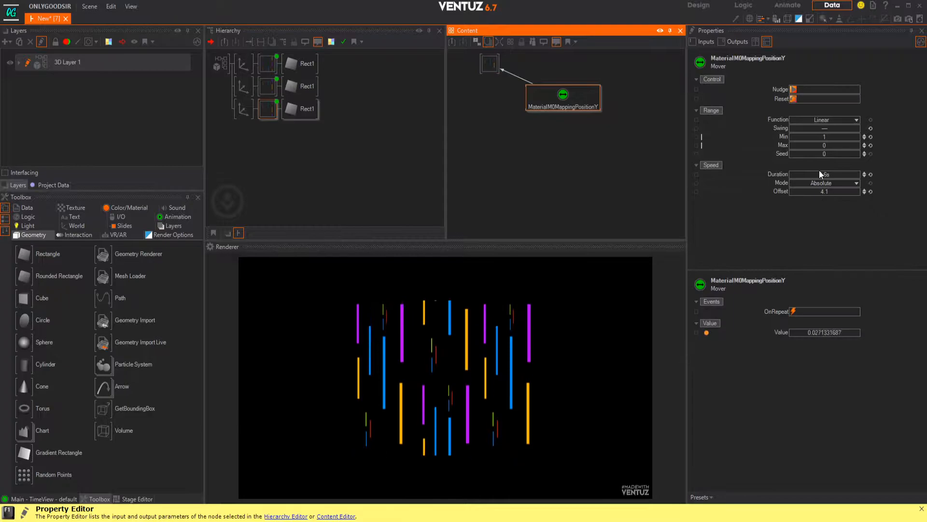
pyautogui.moveTo(842, 191); pyautogui.dragTo(795, 187)
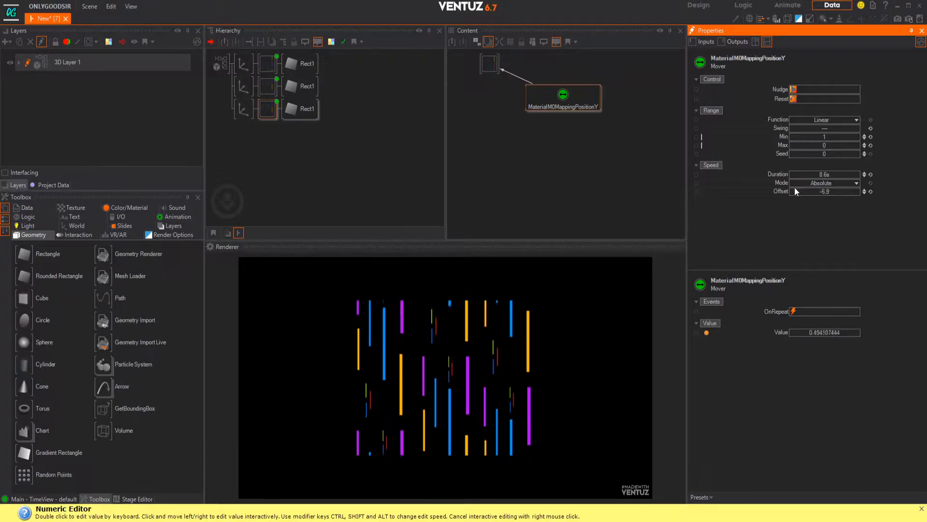
# Step: Move the third and second branches slightly farther from the center by adjusting their axes' Position X
pyautogui.click(243, 108)
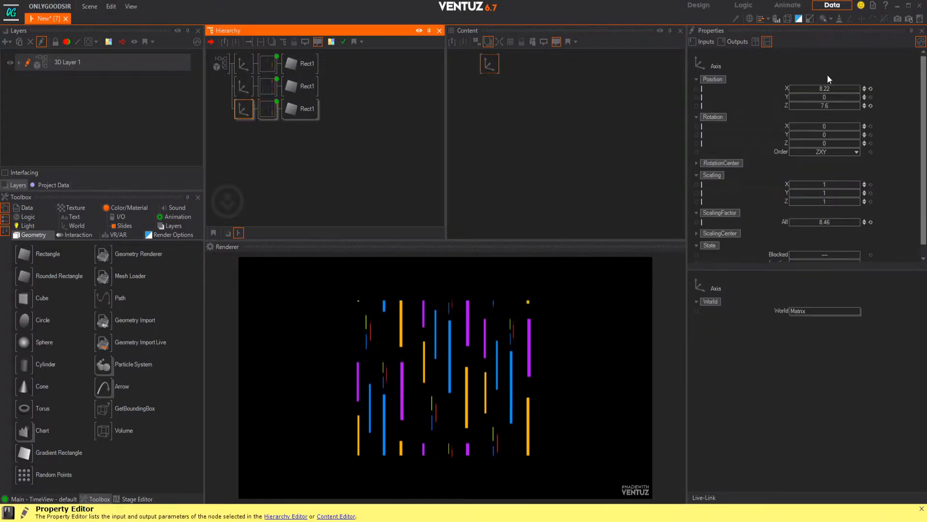
pyautogui.moveTo(827, 89); pyautogui.dragTo(821, 89)
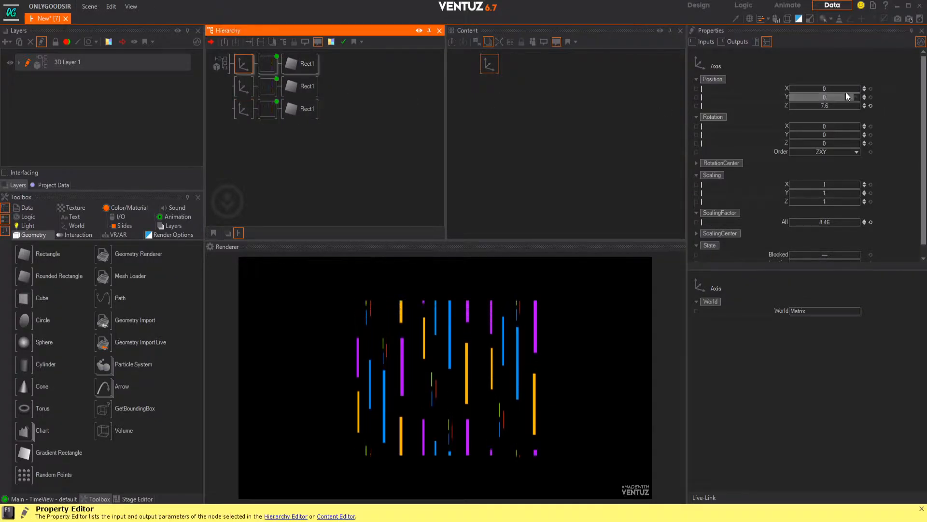
pyautogui.click(242, 91)
pyautogui.moveTo(797, 89); pyautogui.dragTo(826, 88)
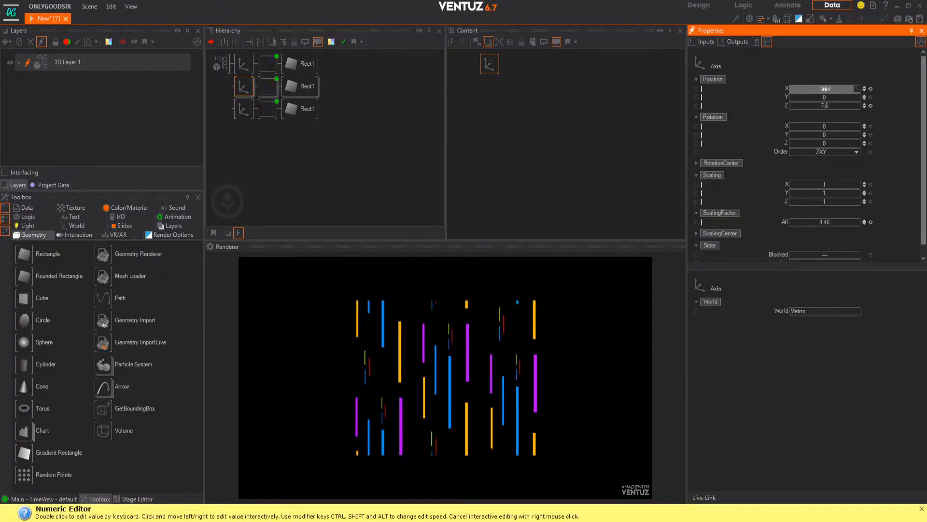
# Step: Insert a new Axis as the common parent of the three bar branches
pyautogui.click(255, 143)
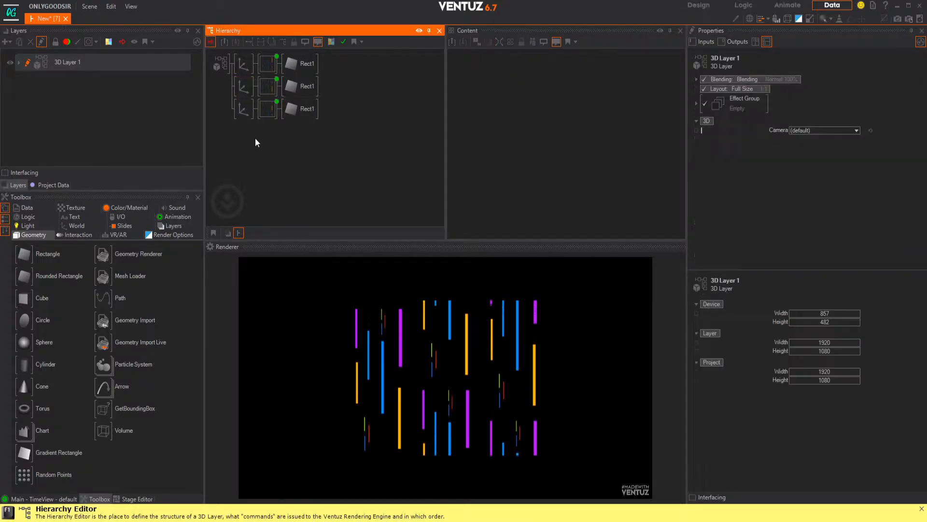
pyautogui.rightClick(258, 148)
pyautogui.click(267, 172)
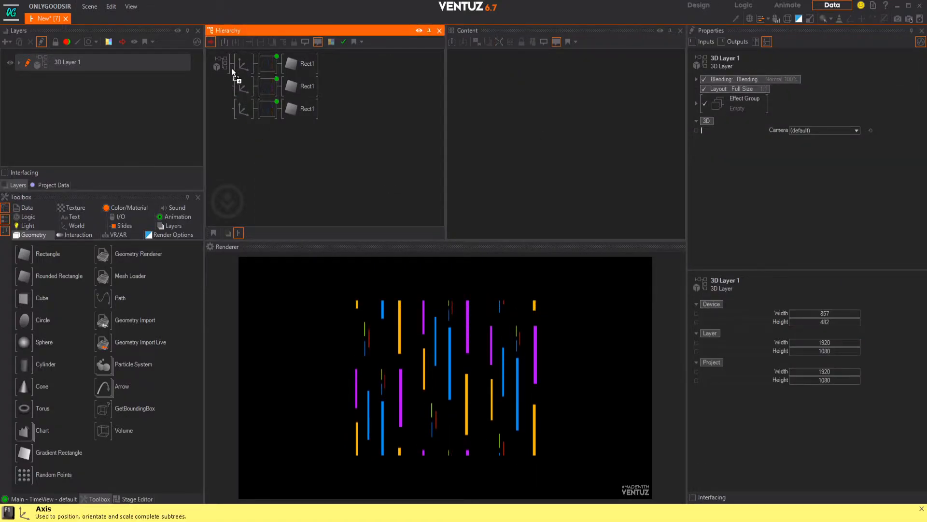
pyautogui.click(236, 68)
# Step: Add another Axis directly under the layer, above the bars' parent axis, and select it
pyautogui.rightClick(248, 134)
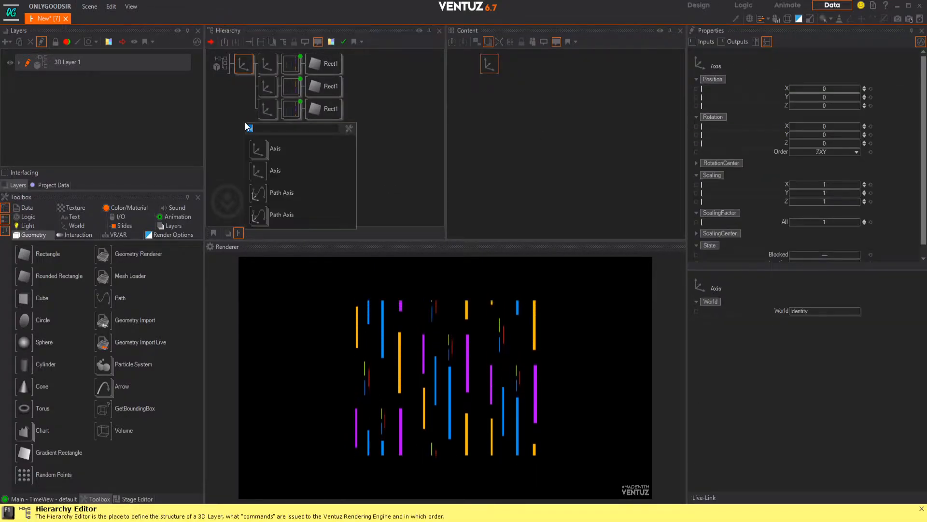
pyautogui.click(270, 150)
pyautogui.click(244, 59)
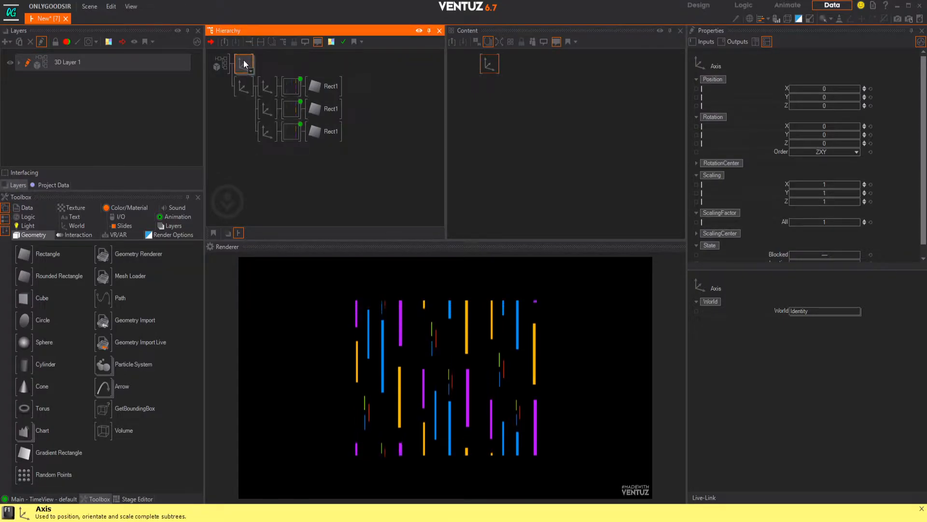
pyautogui.doubleClick(276, 67)
pyautogui.write('re')
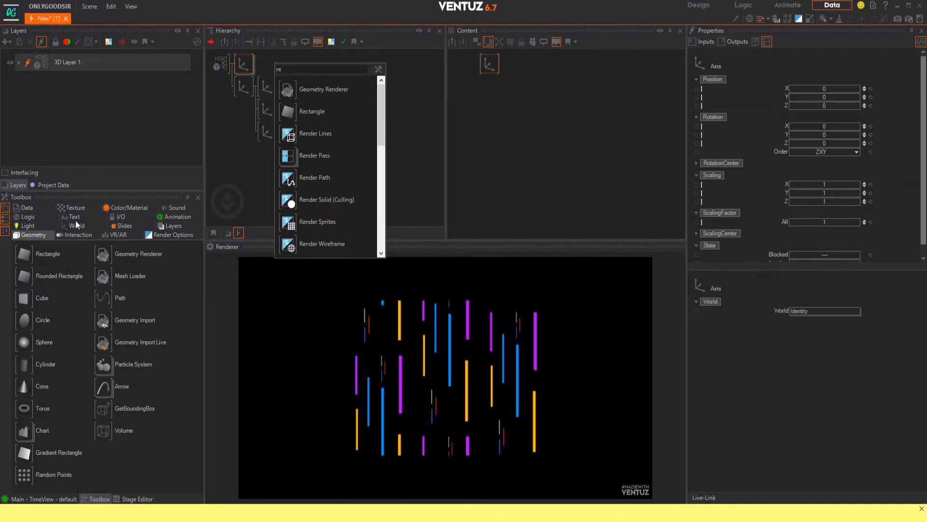
pyautogui.click(230, 158)
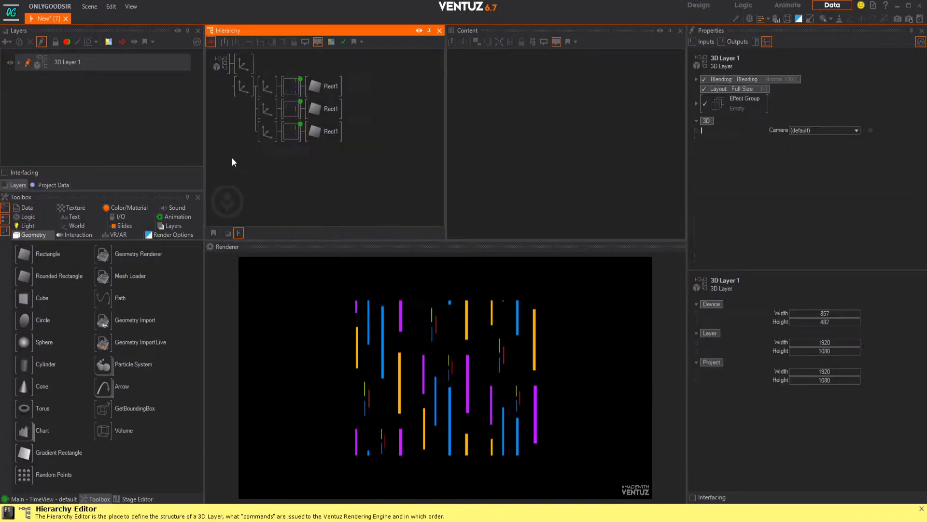
# Step: Add a Rectangle under the new empty axis to serve as a background
pyautogui.doubleClick(341, 183)
pyautogui.write('re')
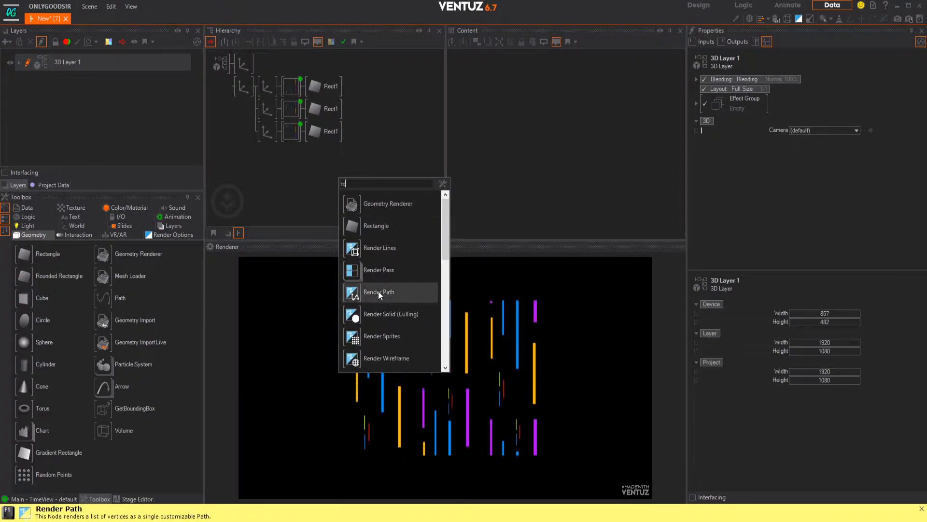
pyautogui.click(379, 225)
pyautogui.click(251, 66)
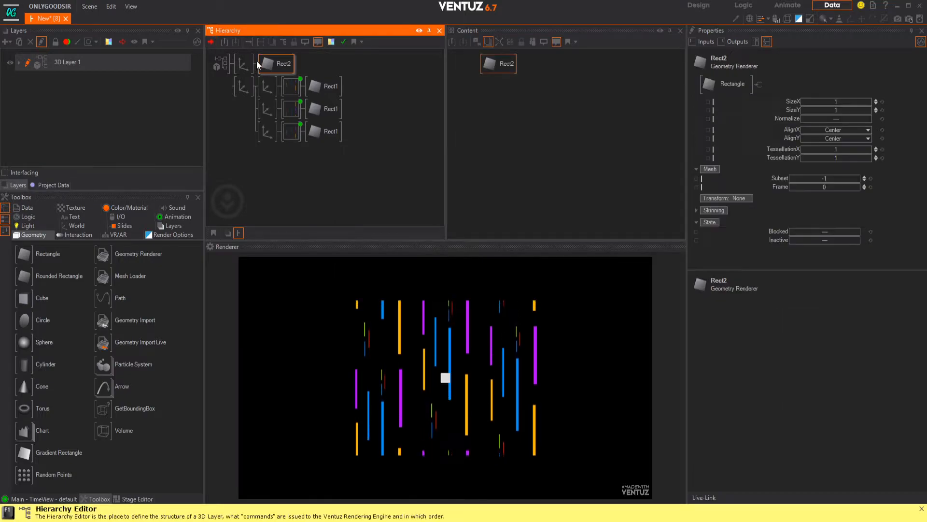
# Step: Set the background axis to Position Z 11.8, Scaling X 1.82 and an overall scaling factor of 22.48
pyautogui.click(237, 67)
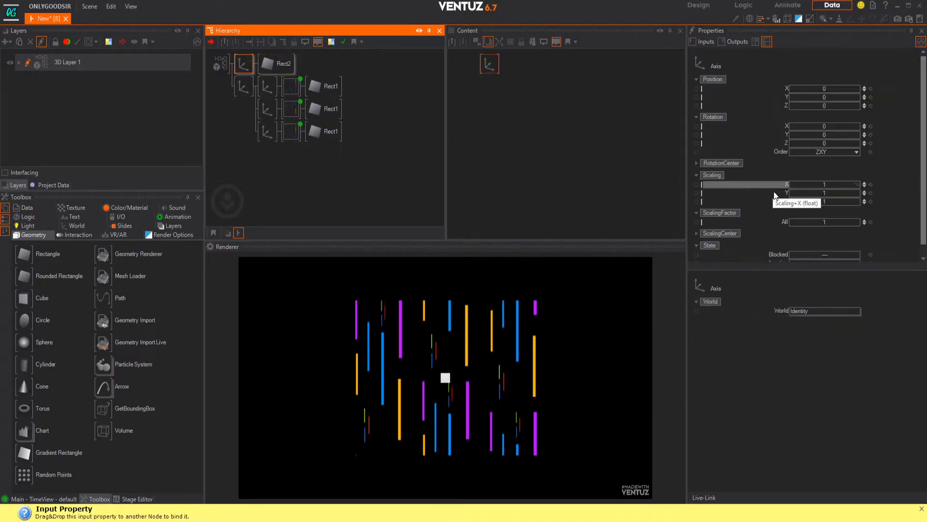
pyautogui.moveTo(827, 221)
pyautogui.mouseDown()
pyautogui.moveTo(852, 221)
pyautogui.moveTo(819, 220)
pyautogui.mouseUp()
pyautogui.moveTo(826, 184); pyautogui.dragTo(850, 183)
pyautogui.moveTo(825, 106); pyautogui.dragTo(827, 106)
pyautogui.moveTo(824, 220)
pyautogui.mouseDown()
pyautogui.moveTo(861, 222)
pyautogui.moveTo(800, 218)
pyautogui.moveTo(822, 220)
pyautogui.mouseUp()
# Step: Widen the background rectangle by setting its SizeX to 1.66
pyautogui.click(273, 64)
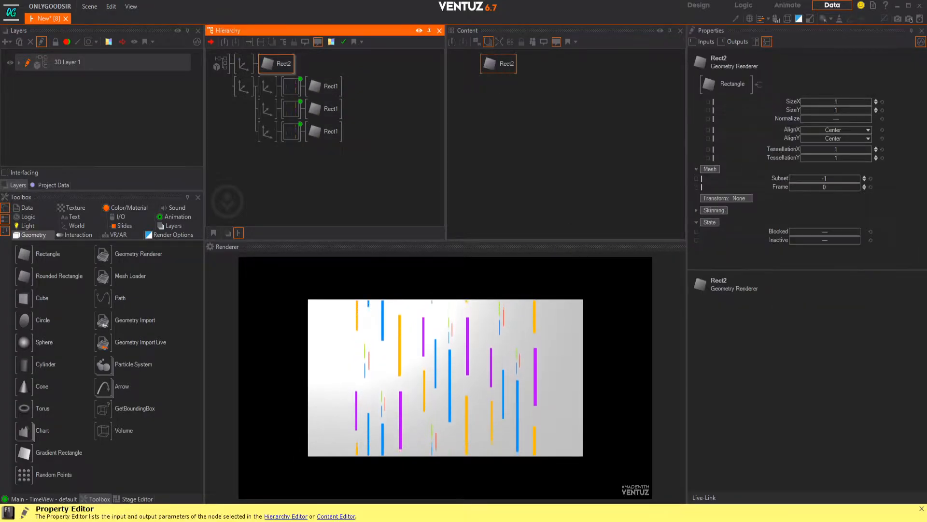
pyautogui.moveTo(832, 103); pyautogui.dragTo(838, 115)
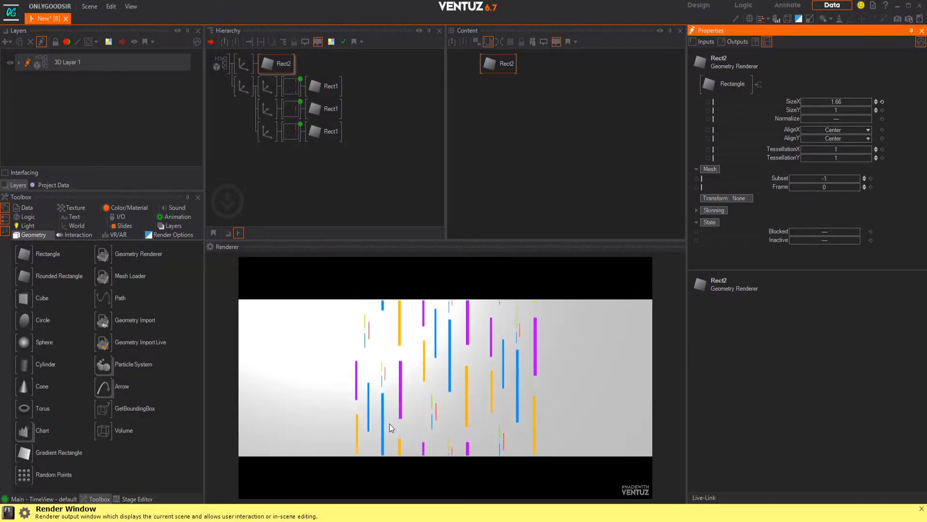
pyautogui.click(270, 187)
# Step: Insert a Material node between the background axis and its rectangle
pyautogui.click(279, 63)
pyautogui.press('space')
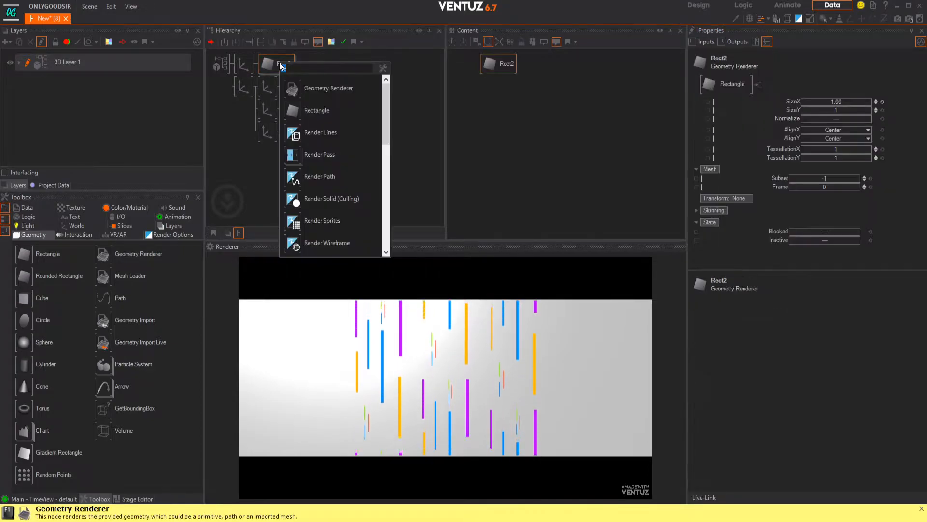
pyautogui.write('remat')
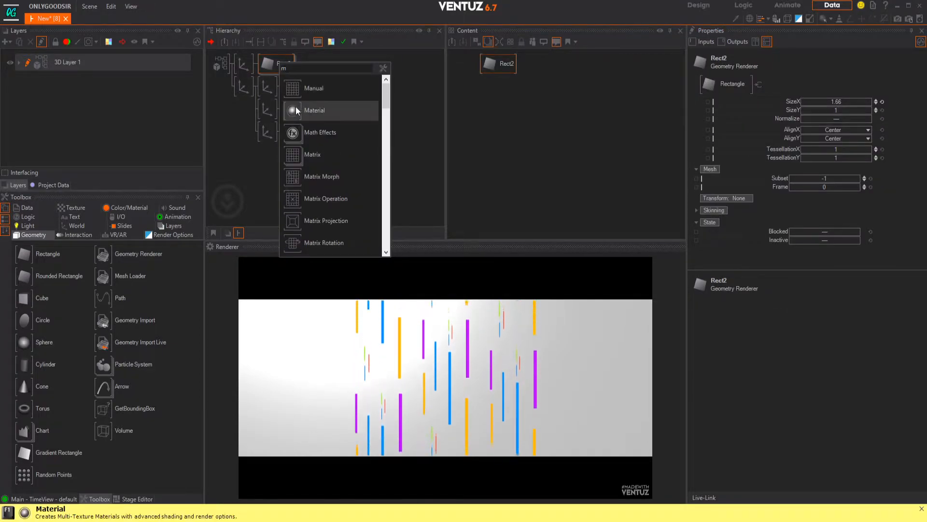
pyautogui.click(297, 106)
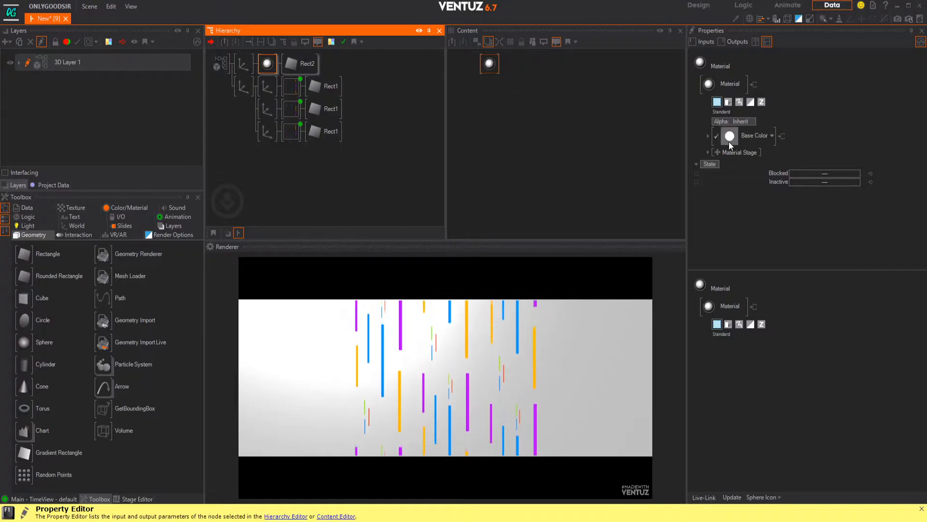
# Step: Switch the background material to Phong with base color 12, 12, 12, Sharpness 83 and Roughness 0.068
pyautogui.click(708, 136)
pyautogui.click(759, 139)
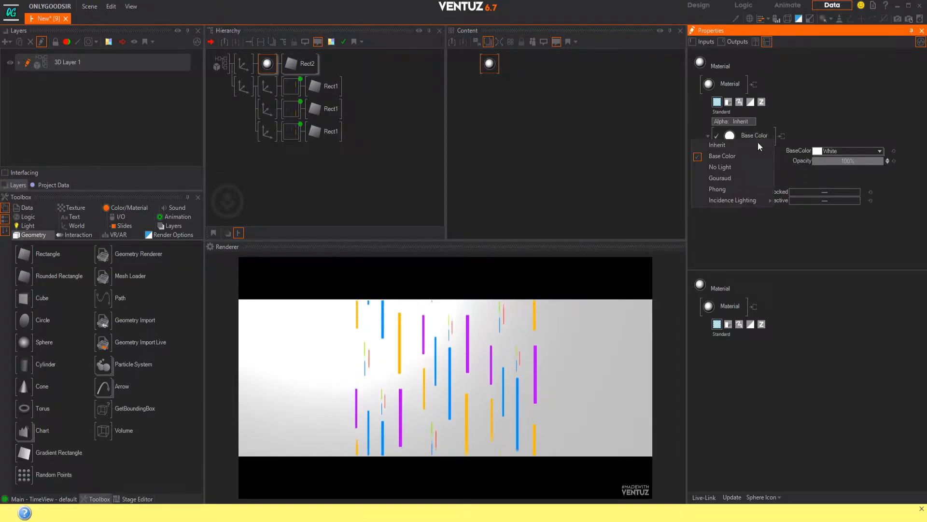
pyautogui.click(726, 186)
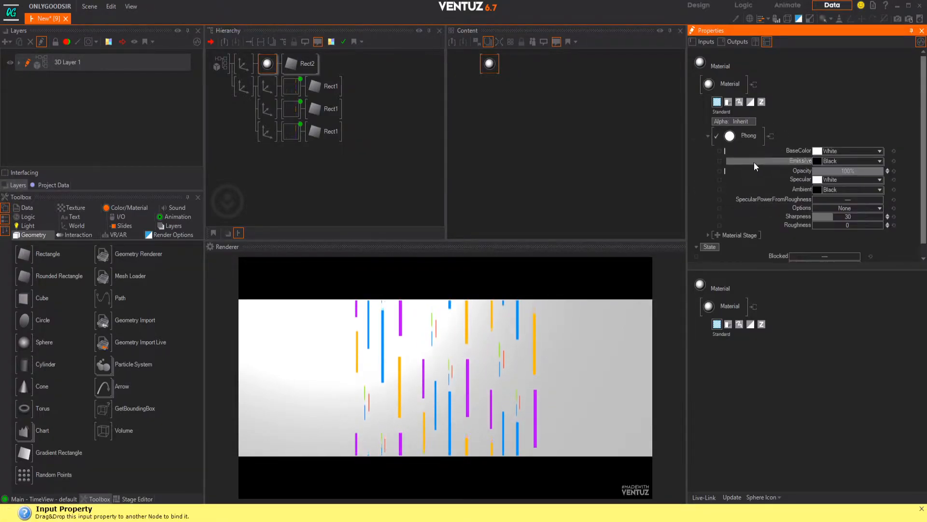
pyautogui.click(879, 151)
pyautogui.moveTo(844, 183); pyautogui.dragTo(856, 217)
pyautogui.click(795, 141)
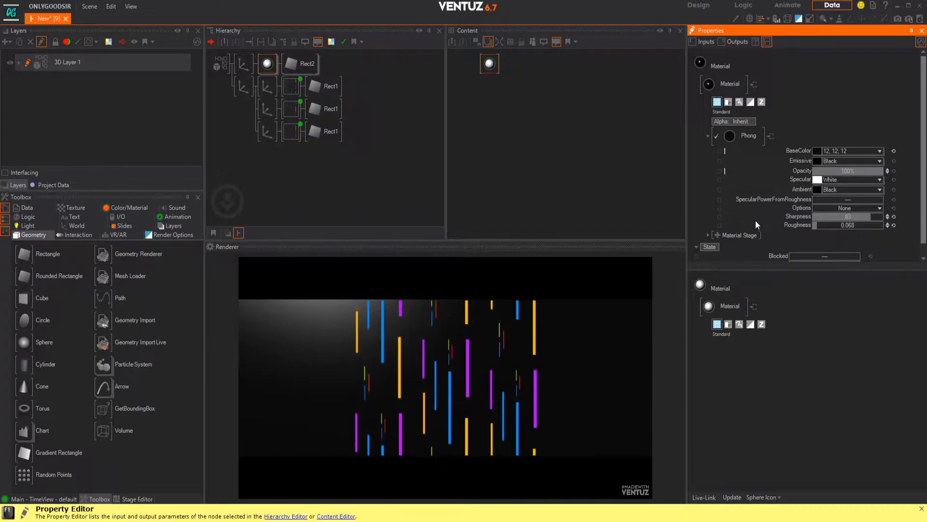
pyautogui.click(708, 136)
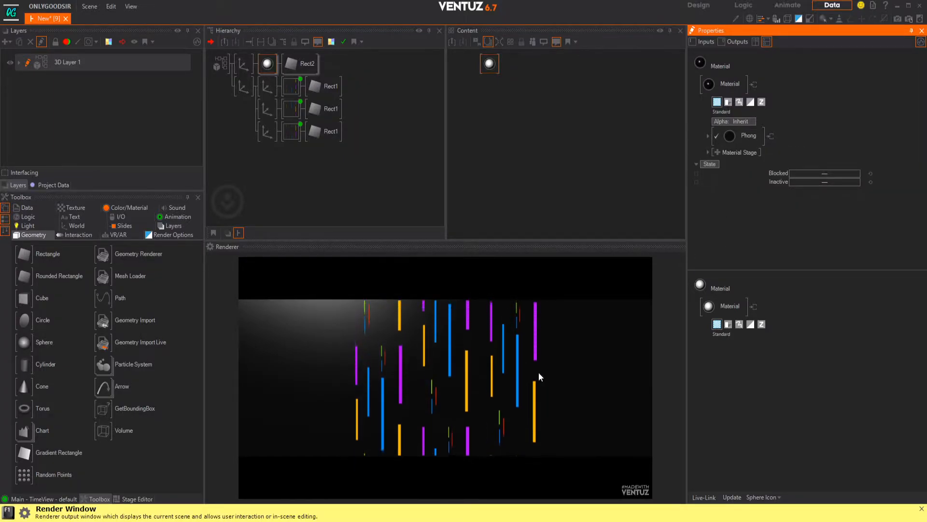
# Step: Darken the Phong material's Specular color to 61, 61, 61
pyautogui.click(708, 136)
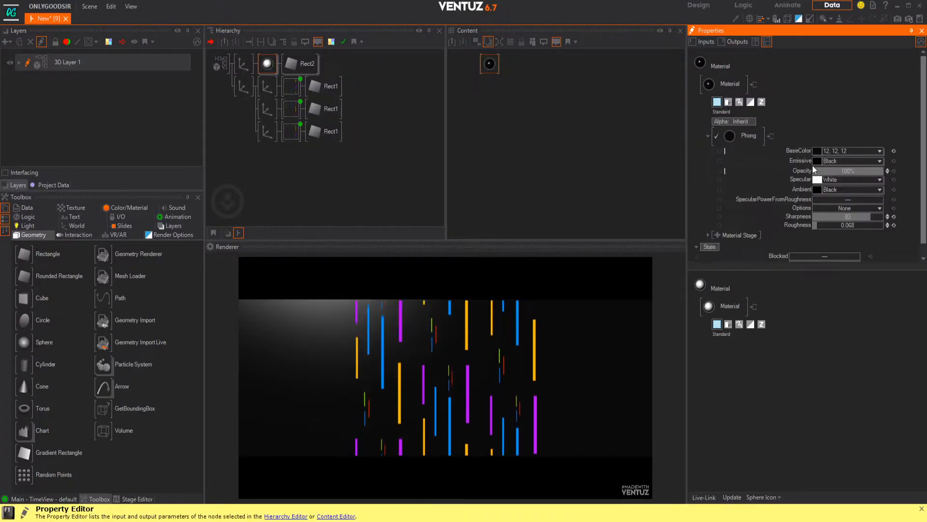
pyautogui.click(877, 179)
pyautogui.moveTo(837, 201); pyautogui.dragTo(825, 223)
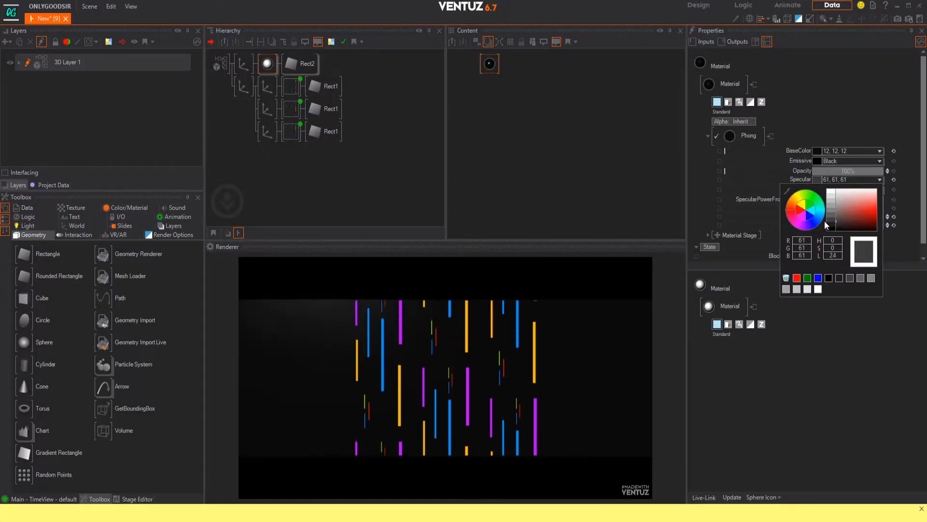
pyautogui.click(708, 135)
pyautogui.click(297, 174)
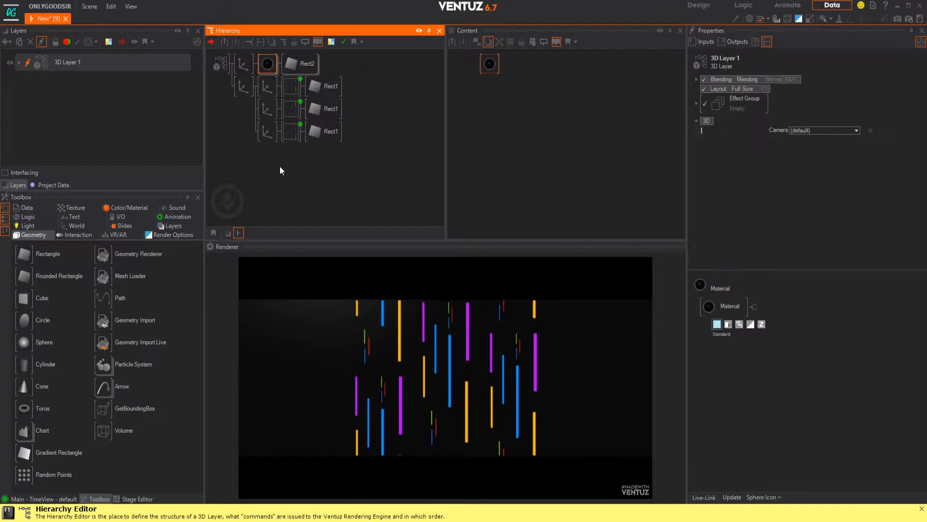
# Step: Duplicate the background branch to the end of the hierarchy and place the copy with Rotation X 90, Position Y -10.6 and Z 0
pyautogui.click(243, 64)
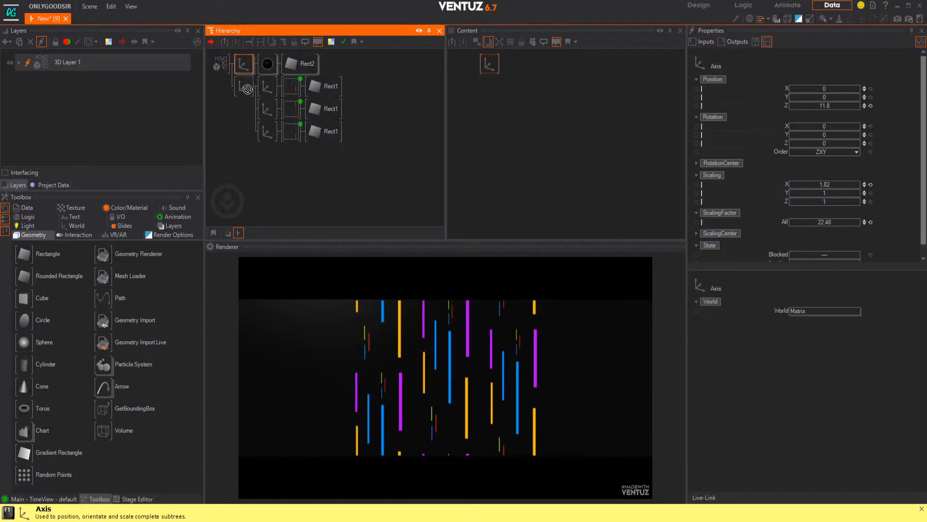
pyautogui.keyDown('ctrl'); pyautogui.moveTo(247, 99); pyautogui.dragTo(244, 126); pyautogui.keyUp('ctrl')
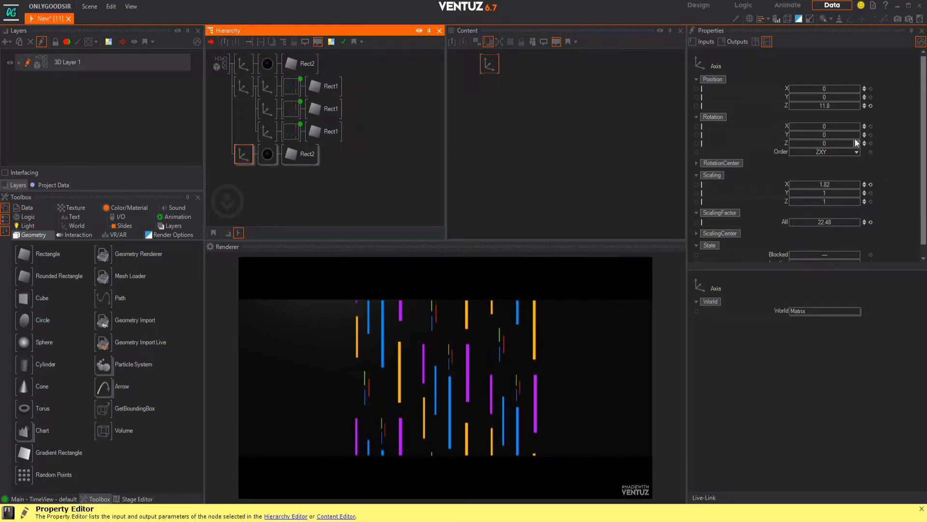
pyautogui.click(825, 126)
pyautogui.moveTo(825, 126); pyautogui.dragTo(840, 125)
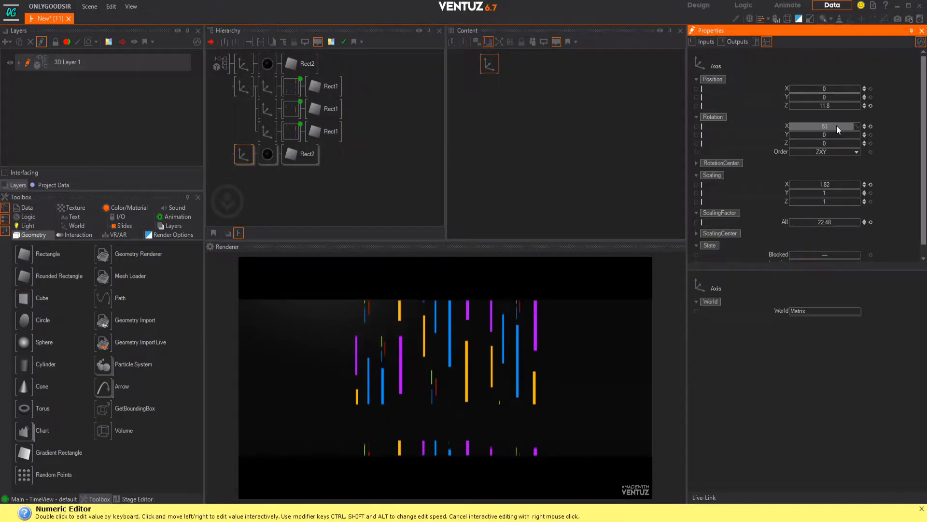
pyautogui.doubleClick(836, 126)
pyautogui.write('90')
pyautogui.press('Return')
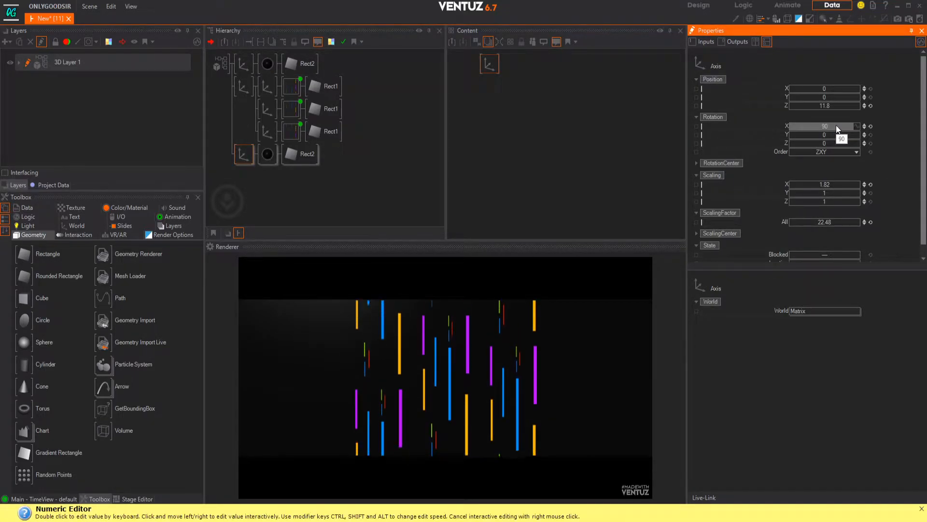
pyautogui.click(869, 106)
pyautogui.moveTo(831, 95); pyautogui.dragTo(809, 98)
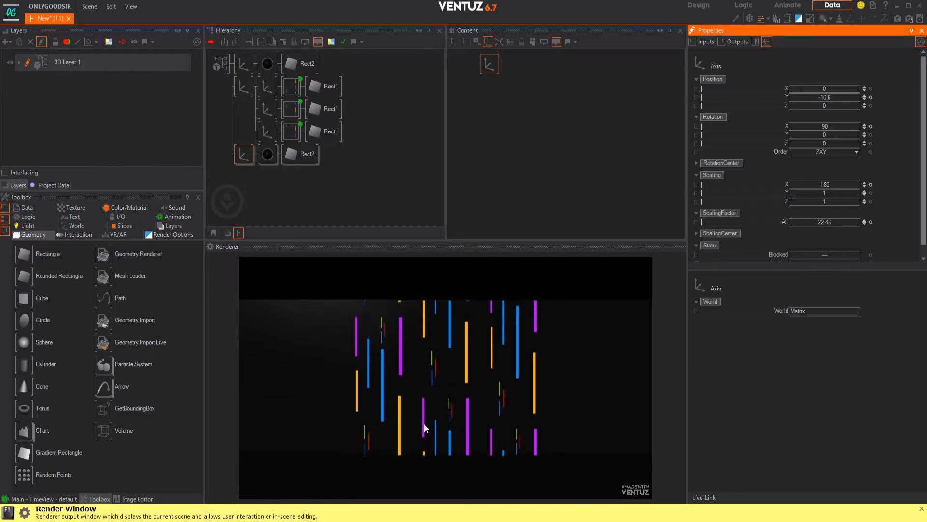
# Step: Insert an Effect Mirror node between the copied background axis and its material
pyautogui.click(154, 234)
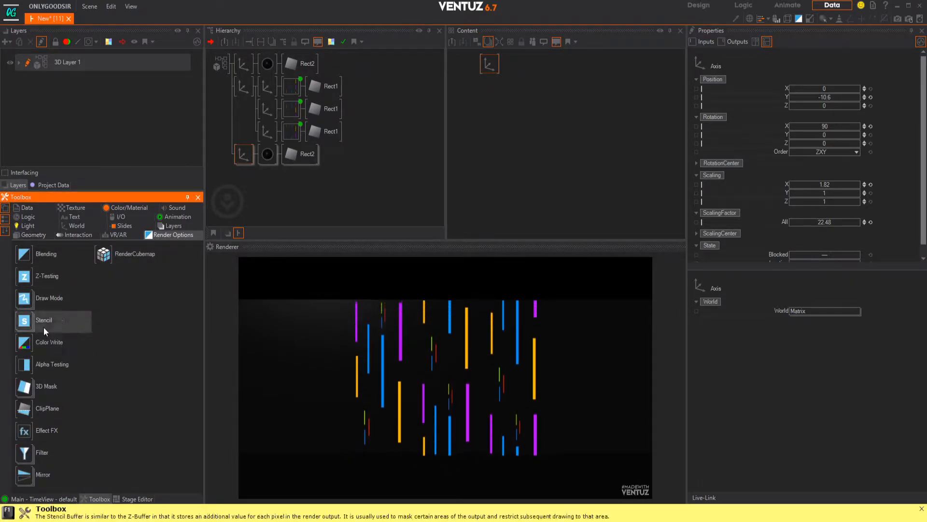
pyautogui.click(27, 474)
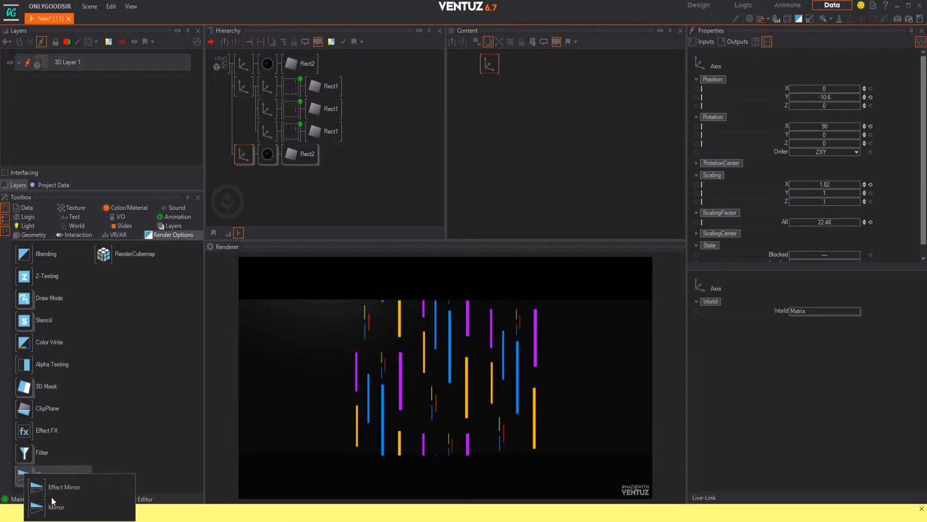
pyautogui.moveTo(54, 487); pyautogui.dragTo(337, 129)
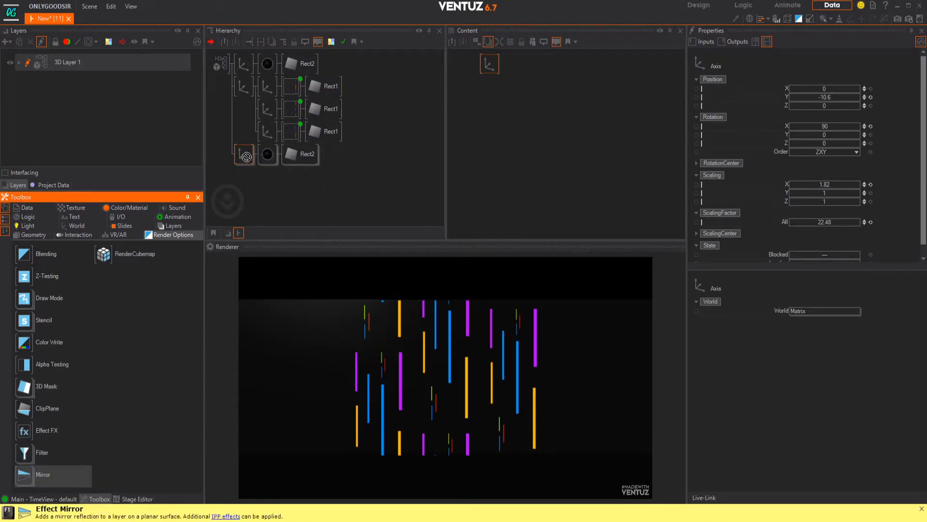
pyautogui.moveTo(261, 155); pyautogui.dragTo(260, 160)
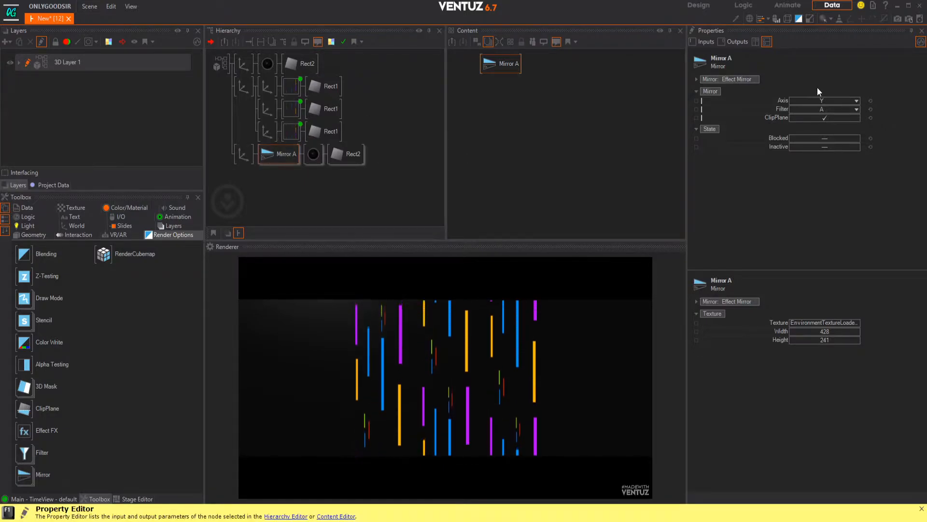
# Step: Expand the Effect Mirror settings and set the mirror's Resolution to Full
pyautogui.click(699, 80)
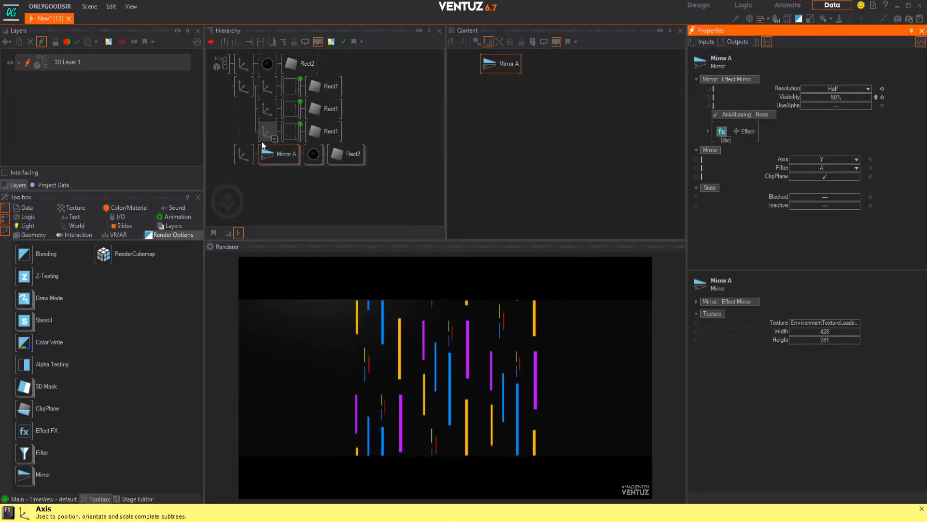
pyautogui.click(847, 89)
pyautogui.click(841, 96)
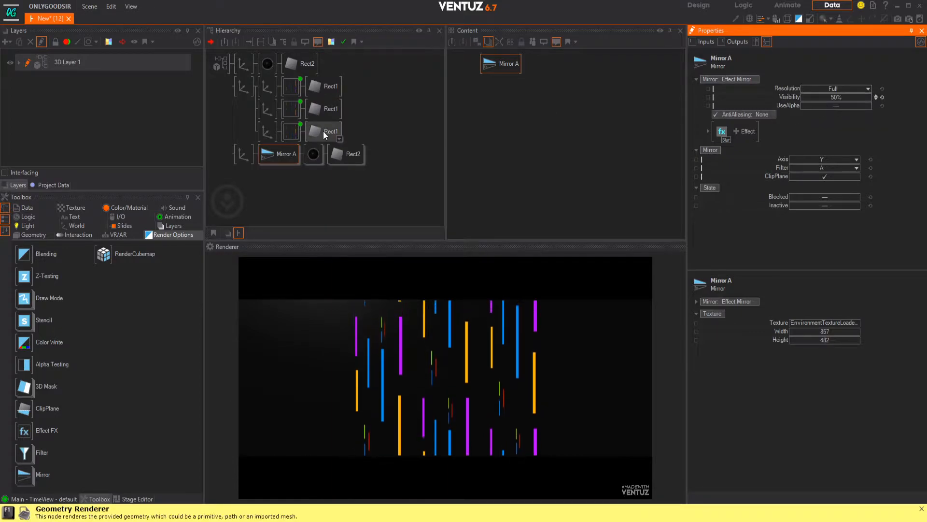
# Step: Reset the mirror branch axis's X rotation to 0 and set its Y position to -10.92
pyautogui.click(244, 155)
pyautogui.click(869, 125)
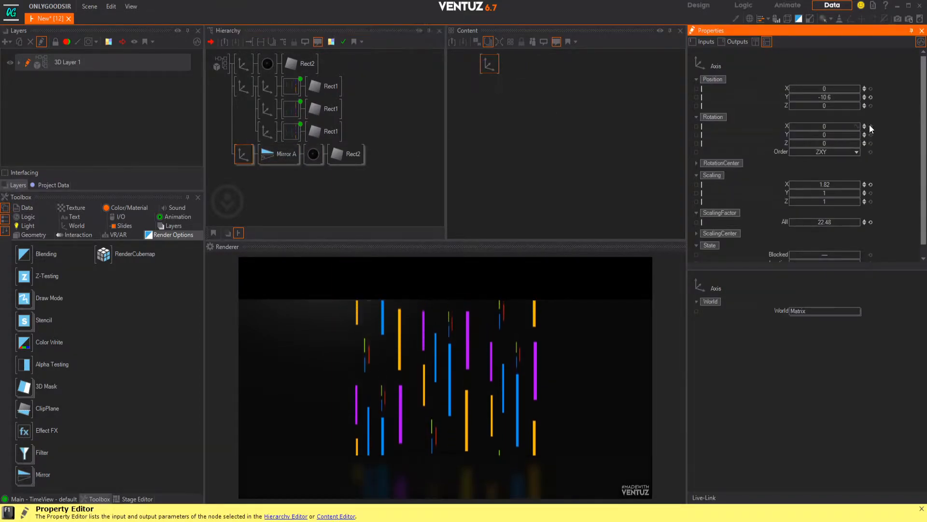
pyautogui.moveTo(830, 98)
pyautogui.mouseDown()
pyautogui.moveTo(846, 100)
pyautogui.moveTo(804, 98)
pyautogui.moveTo(826, 98)
pyautogui.mouseUp()
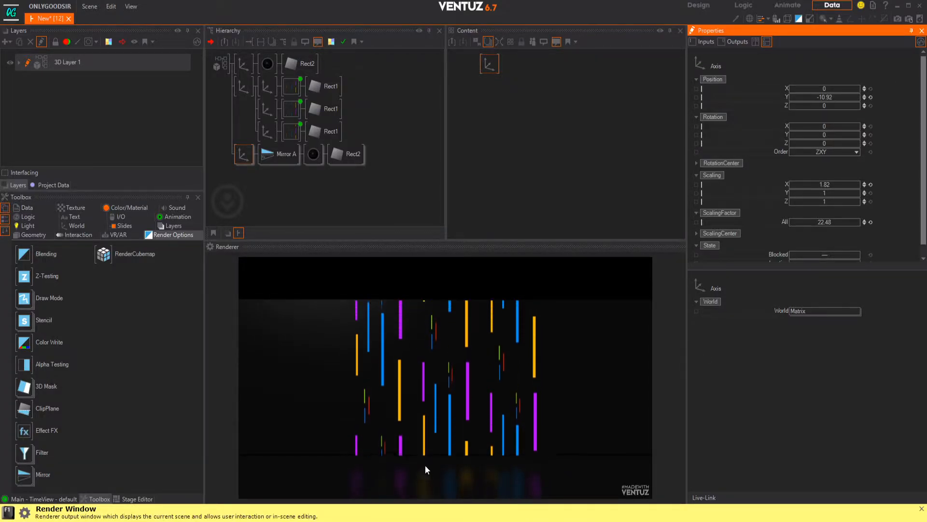
# Step: Insert a new Axis node at the root so that it parents all branches of the scene
pyautogui.doubleClick(228, 135)
pyautogui.write('ax')
pyautogui.moveTo(245, 154); pyautogui.dragTo(239, 66)
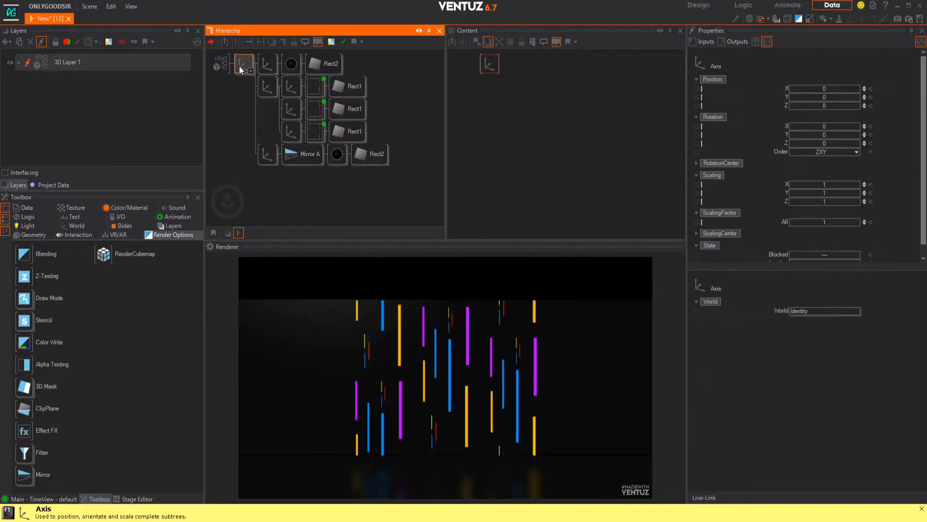
# Step: Transform the root axis with Position Y 5.4, Position Z -15.4, Scaling Z 2.01 and Rotation X -3
pyautogui.moveTo(805, 97); pyautogui.dragTo(826, 99)
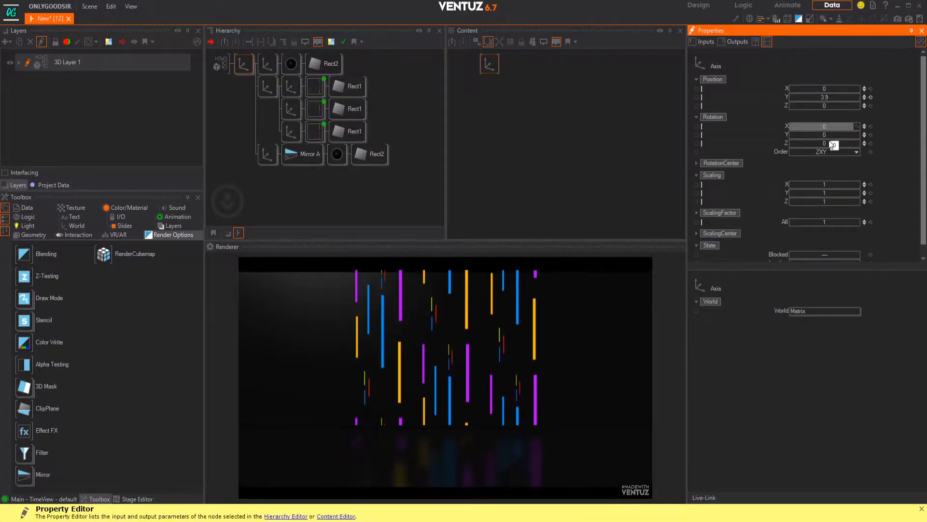
pyautogui.moveTo(824, 201); pyautogui.dragTo(841, 199)
pyautogui.moveTo(825, 105); pyautogui.dragTo(826, 97)
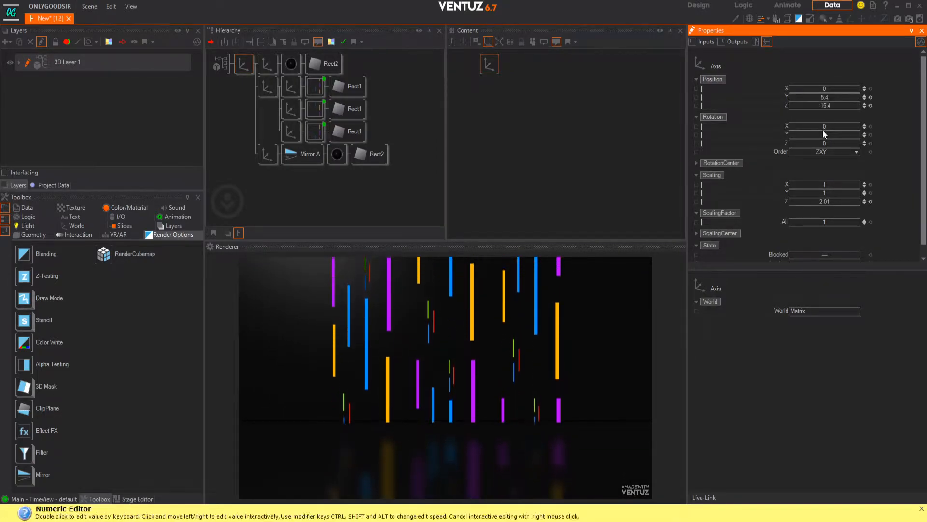
pyautogui.moveTo(828, 127); pyautogui.dragTo(816, 127)
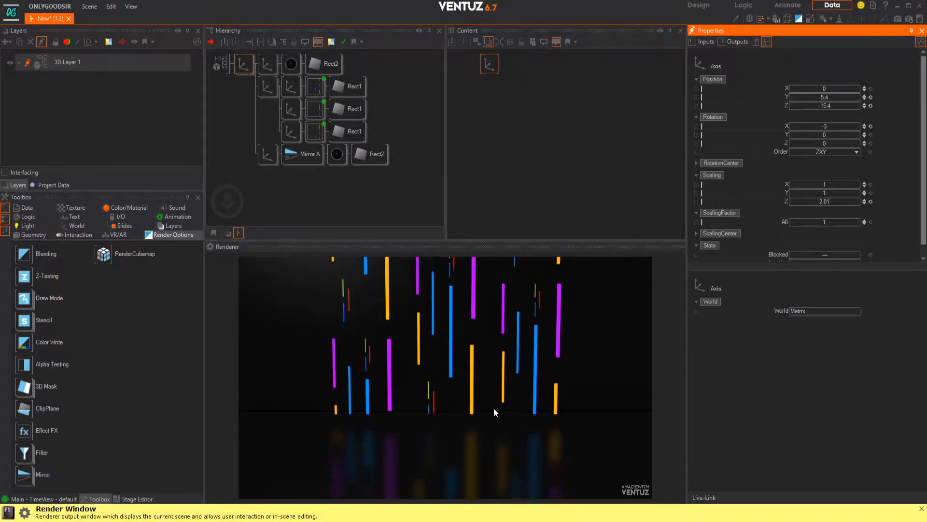
# Step: Set the background wall axis's Y position to 0.11
pyautogui.click(267, 63)
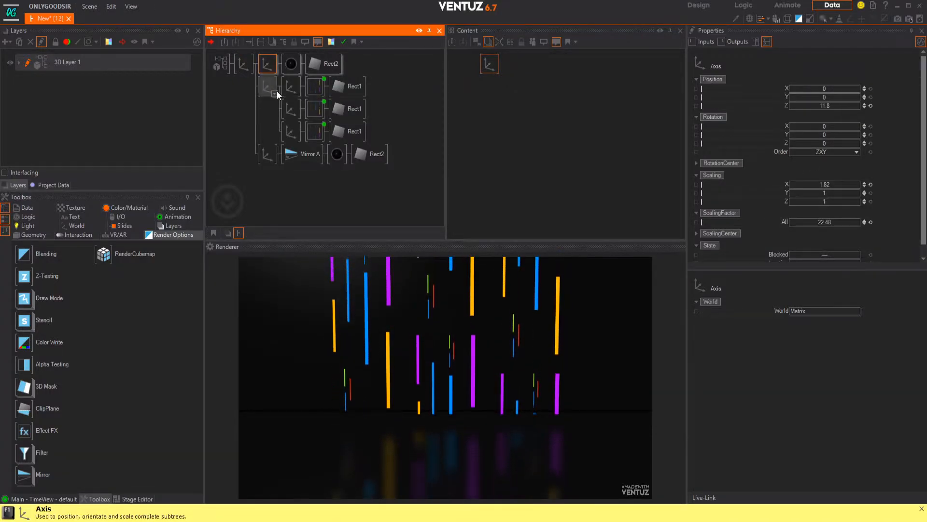
pyautogui.moveTo(812, 97); pyautogui.dragTo(813, 97)
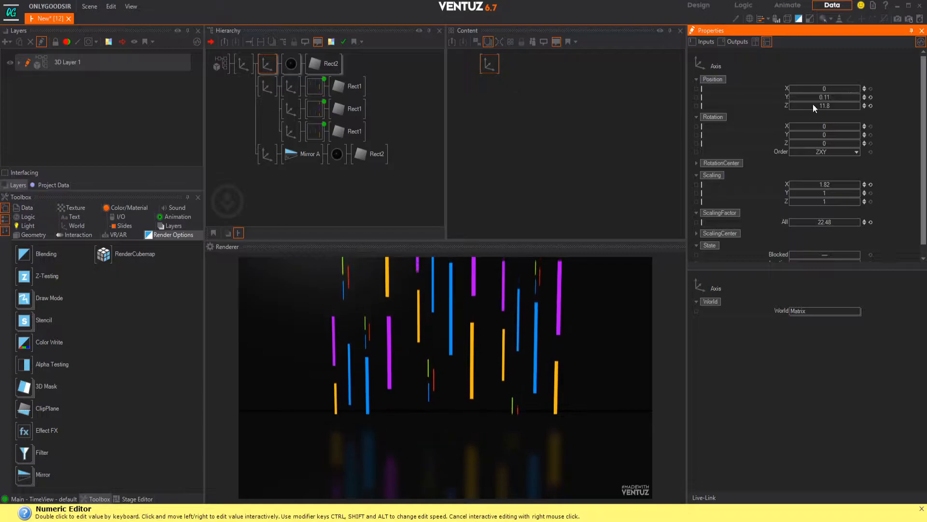
# Step: Move the mirror branch above the background branch in the hierarchy and set its axis's Y position to -11
pyautogui.click(260, 158)
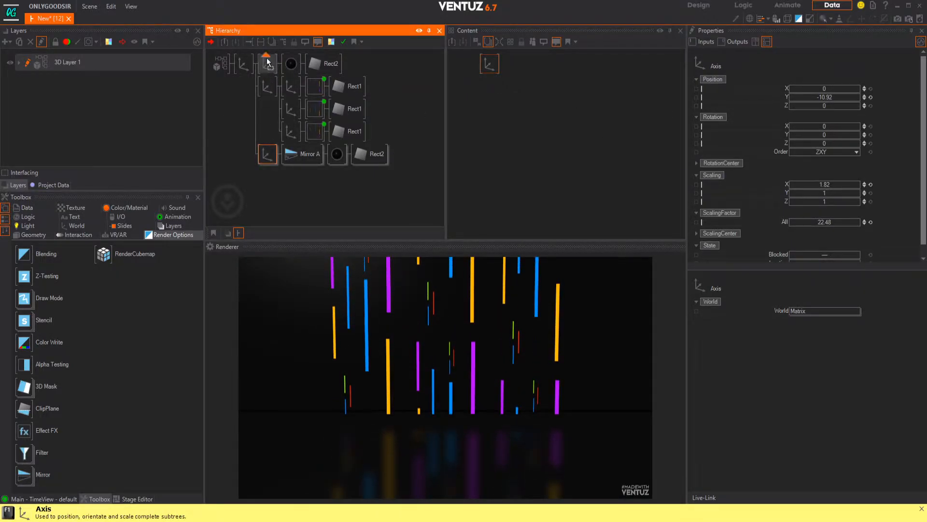
pyautogui.moveTo(267, 61); pyautogui.dragTo(266, 61)
pyautogui.moveTo(817, 98); pyautogui.dragTo(843, 100)
# Step: Set the mirror branch rectangle's SizeY to 1.25 and lower its axis to Position Y -11.35
pyautogui.click(379, 53)
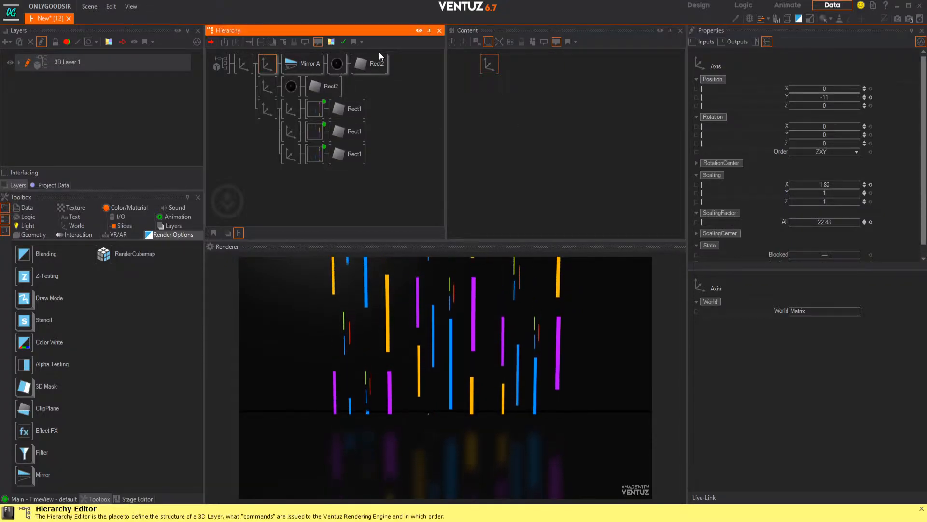
pyautogui.click(380, 57)
pyautogui.moveTo(801, 113); pyautogui.dragTo(827, 110)
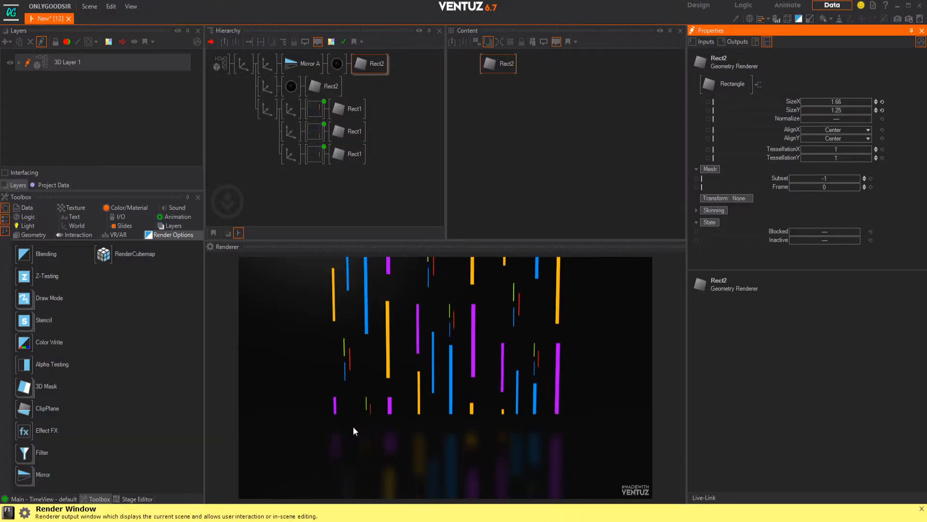
pyautogui.click(268, 63)
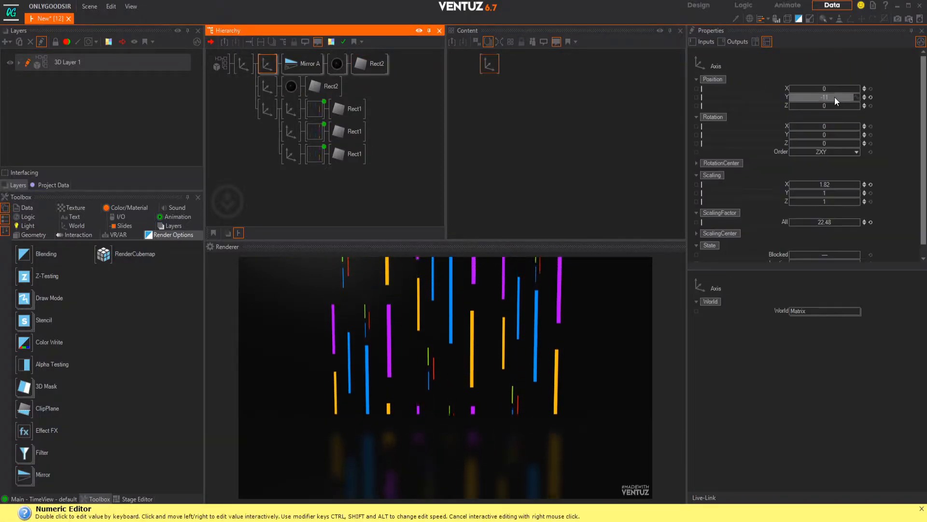
pyautogui.moveTo(818, 97); pyautogui.dragTo(826, 97)
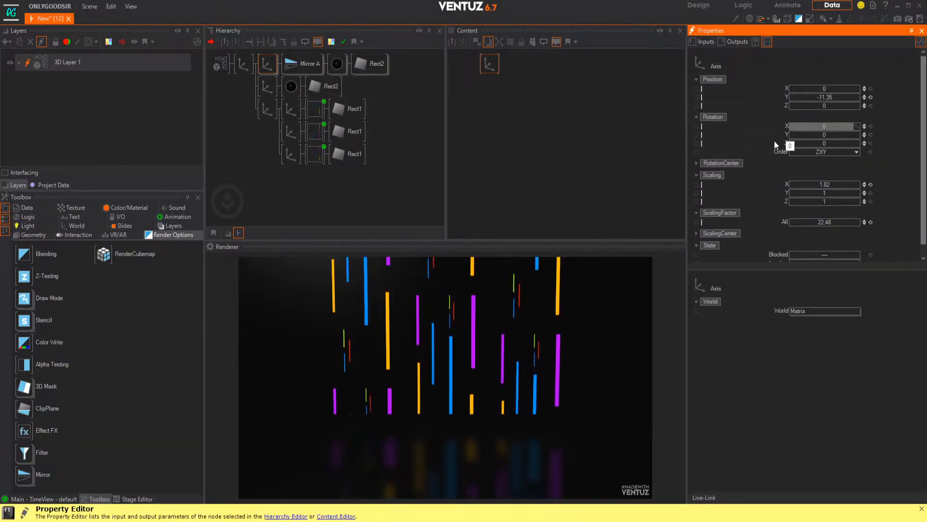
# Step: Adjust the mirror's Blur effect to Diameter 3.2 and Gain 1.28
pyautogui.click(304, 64)
pyautogui.click(500, 66)
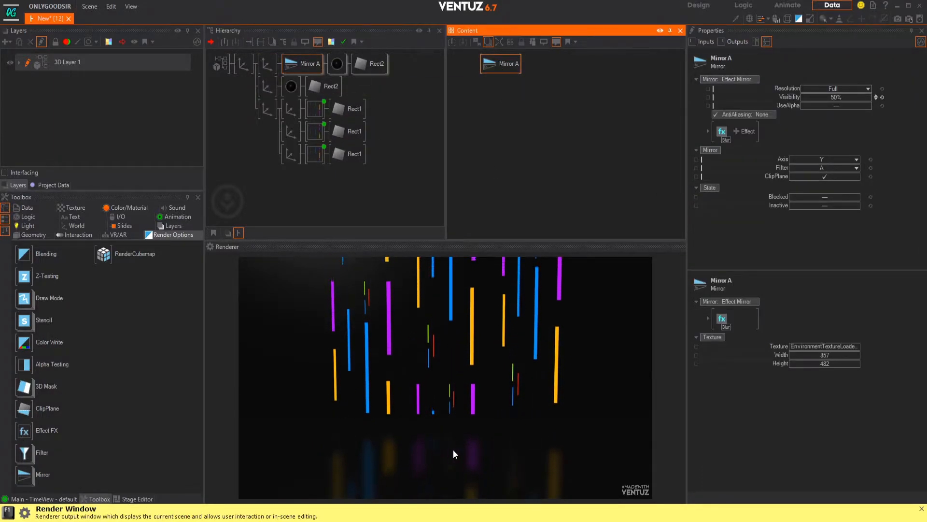
pyautogui.click(707, 132)
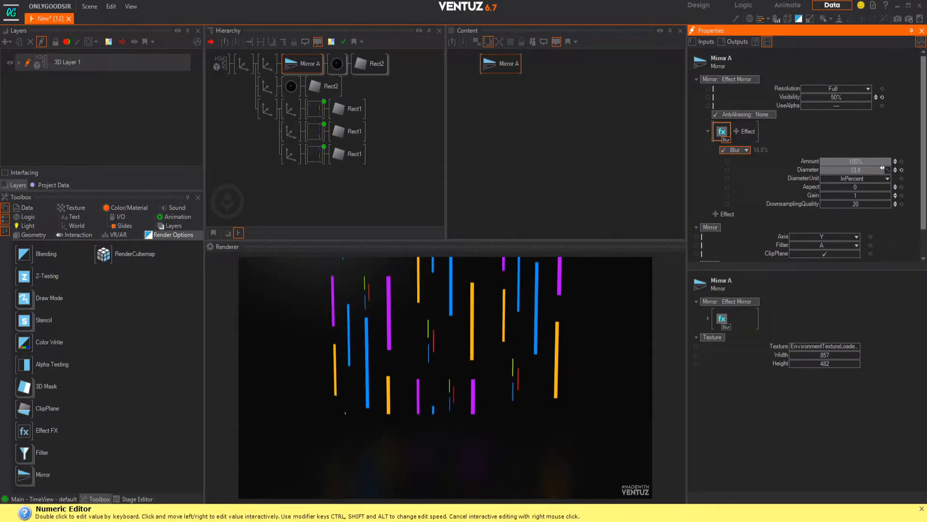
pyautogui.moveTo(862, 169); pyautogui.dragTo(844, 195)
pyautogui.click(337, 63)
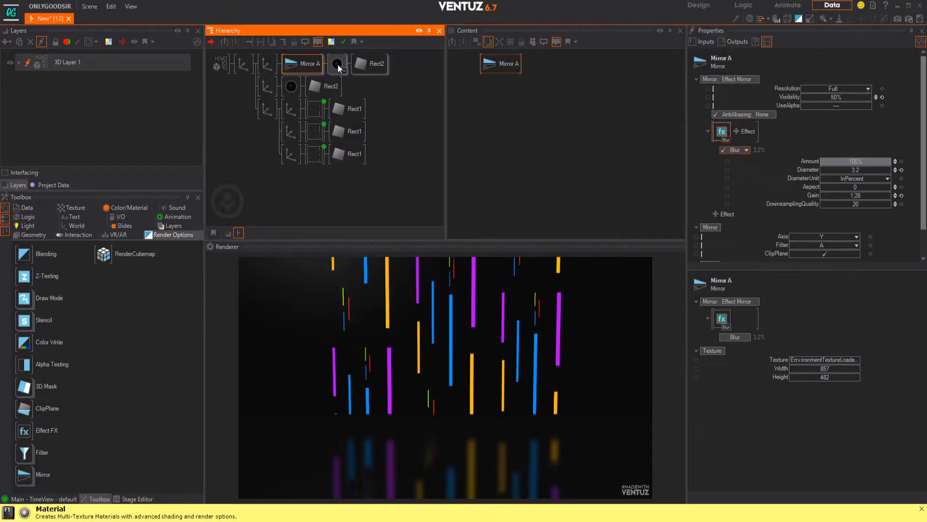
# Step: Rename the three branch axes as FLOOR for the mirror, WALL for the background and NEON for the colored bars
pyautogui.click(271, 62)
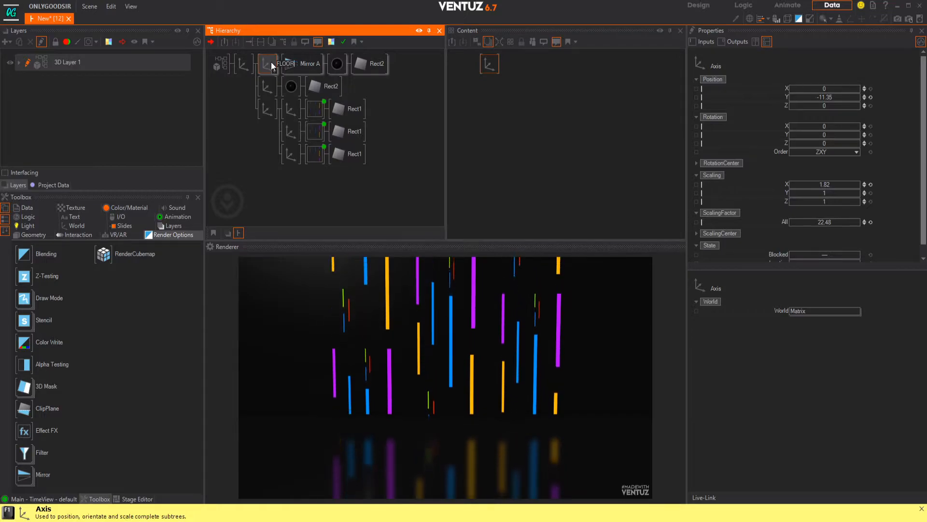
pyautogui.press('Return')
pyautogui.click(271, 88)
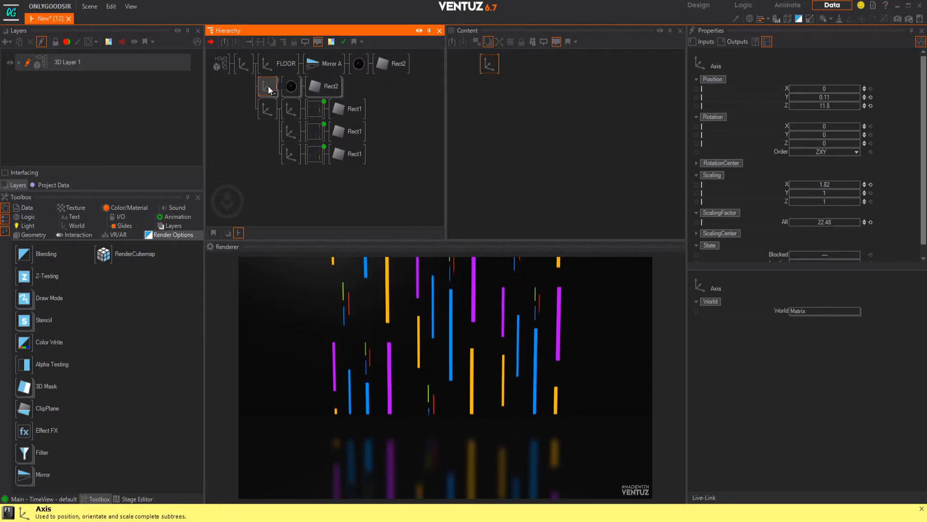
pyautogui.press('Return')
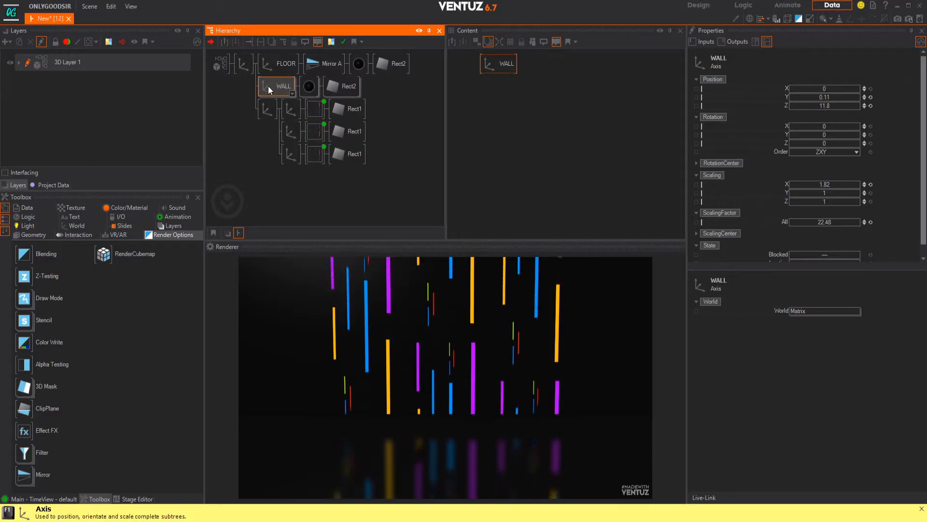
pyautogui.click(268, 111)
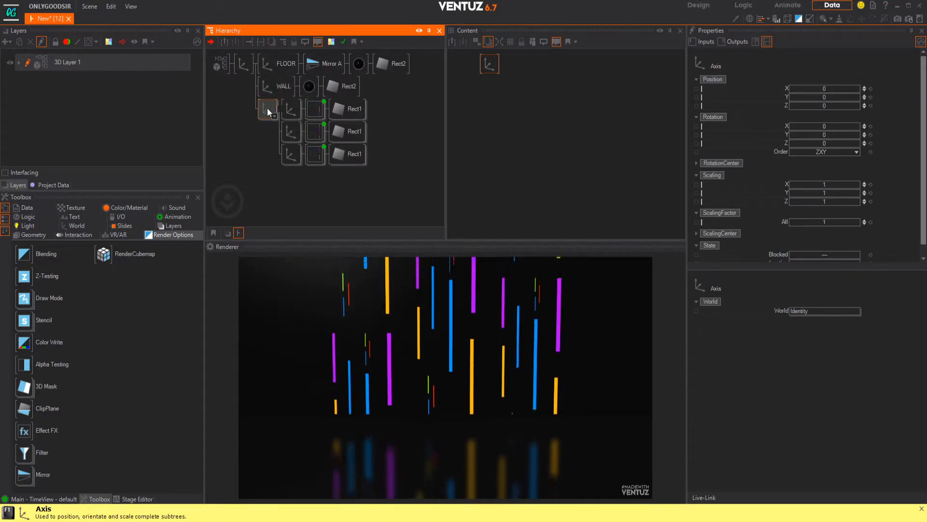
pyautogui.press('Return')
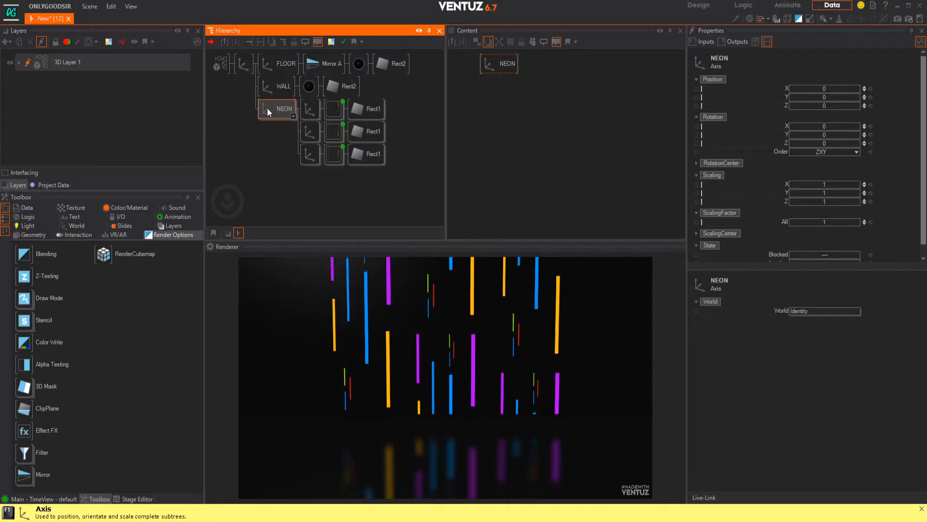
# Step: Reset the root axis's X rotation to 0 and set its position to Y 4.9 and Z -17.5
pyautogui.click(243, 63)
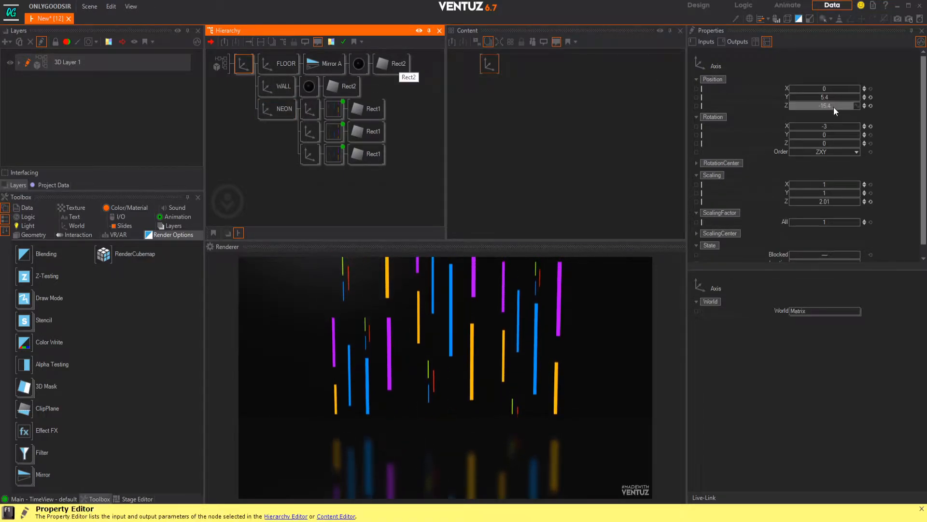
pyautogui.click(871, 126)
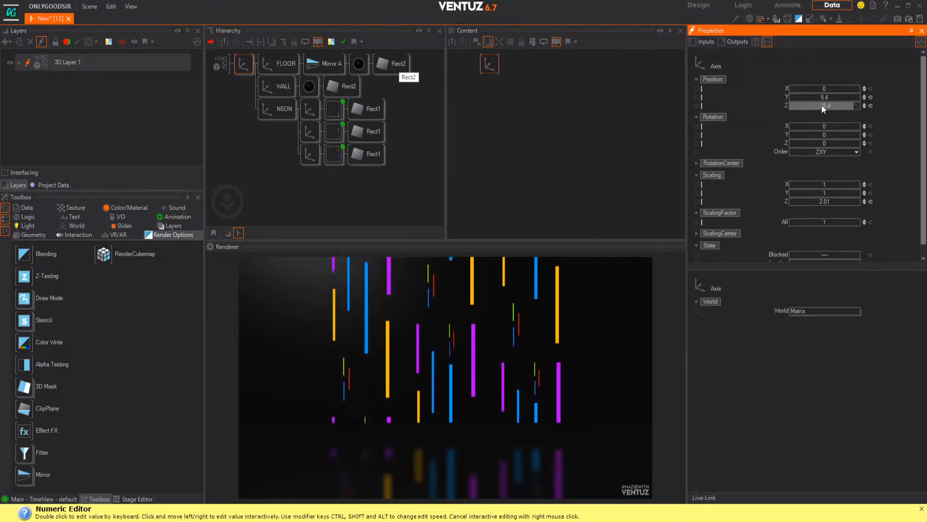
pyautogui.moveTo(828, 97); pyautogui.dragTo(818, 105)
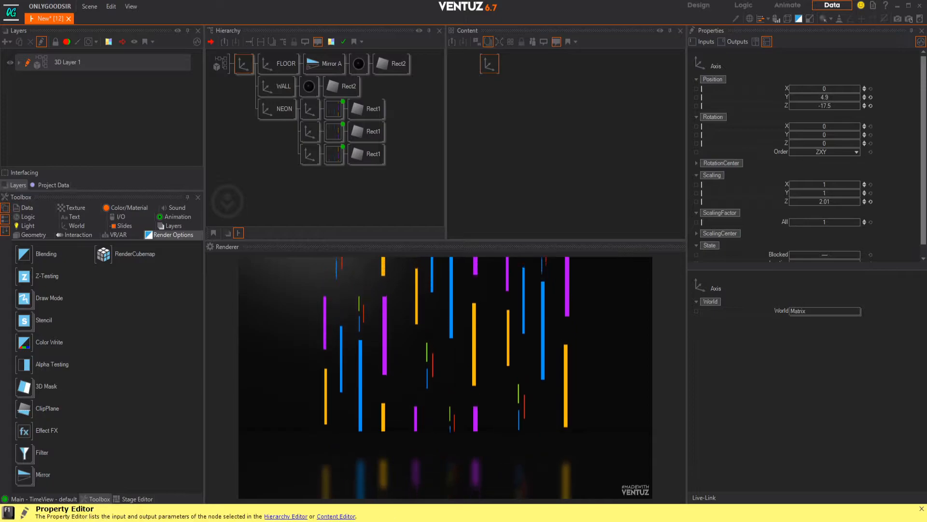
# Step: Switch to Chrome and search Google for "pbr materials free"
pyautogui.moveTo(926, 38); pyautogui.dragTo(188, 63)
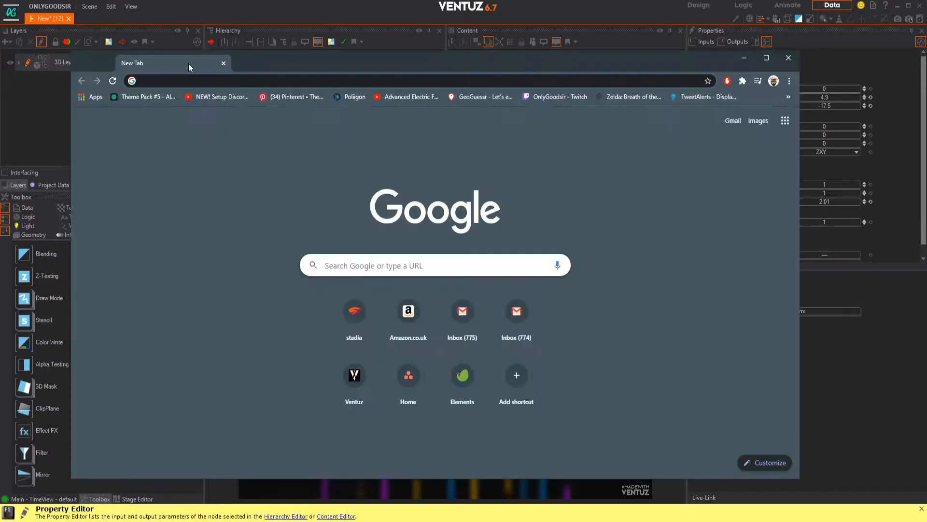
pyautogui.write('pbr')
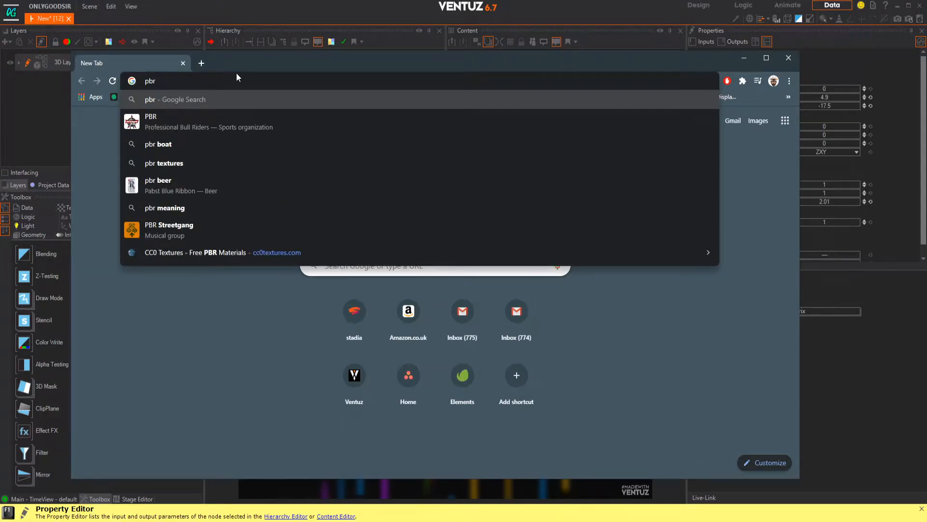
pyautogui.press('Return')
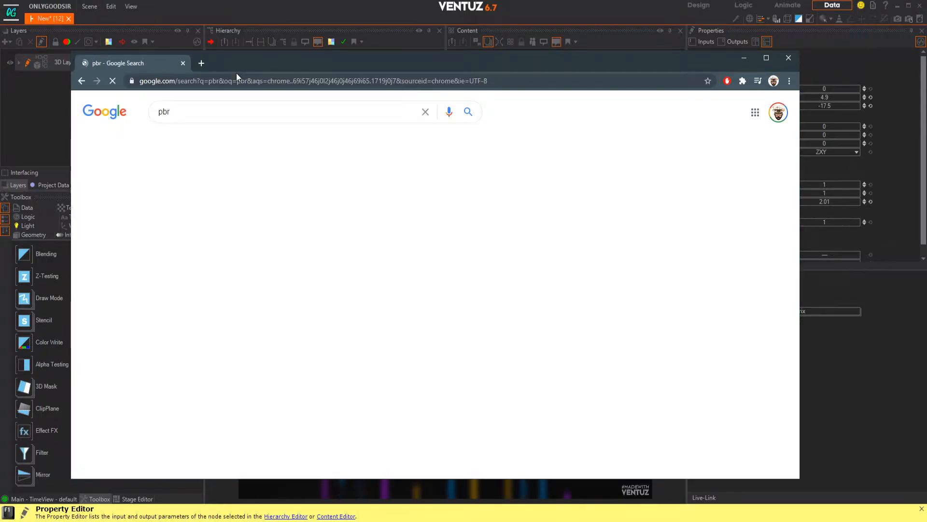
pyautogui.click(254, 104)
pyautogui.write('f')
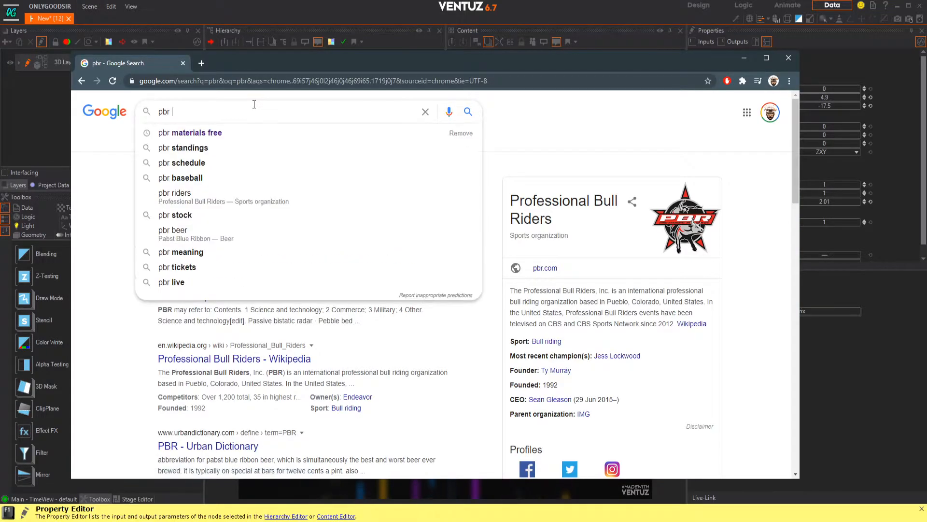
pyautogui.press('BackSpace')
pyautogui.press('Down')
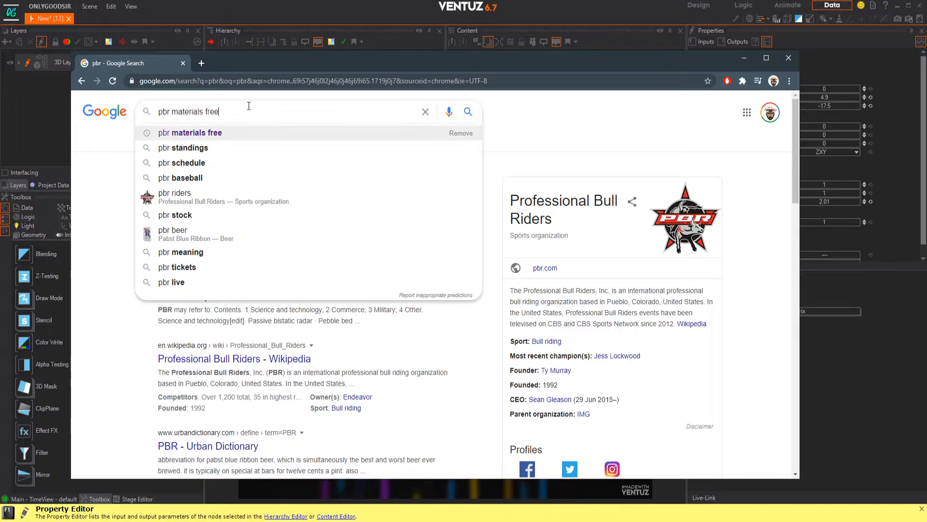
pyautogui.press('Return')
# Step: Open the CC0 Textures website from the search results and browse its popular assets
pyautogui.click(238, 195)
pyautogui.scroll(-15, 309, 270)
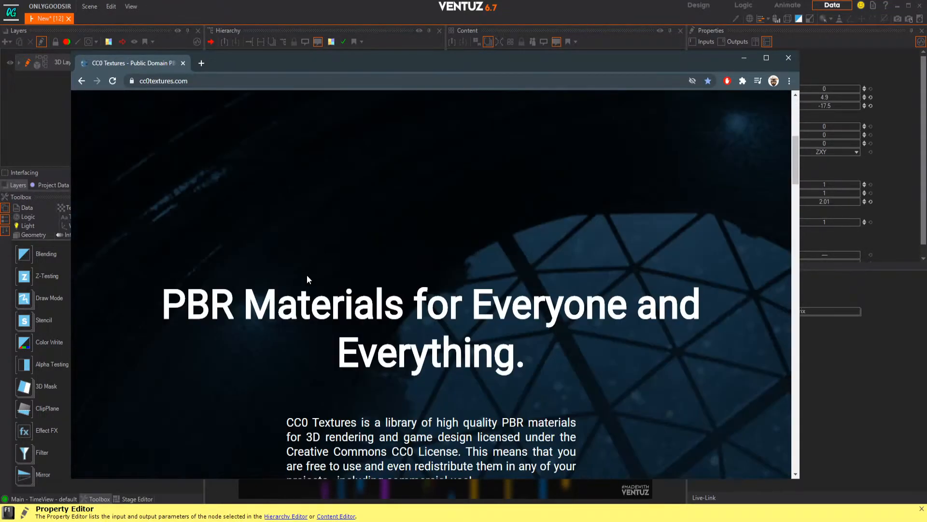
pyautogui.scroll(10, 360, 271)
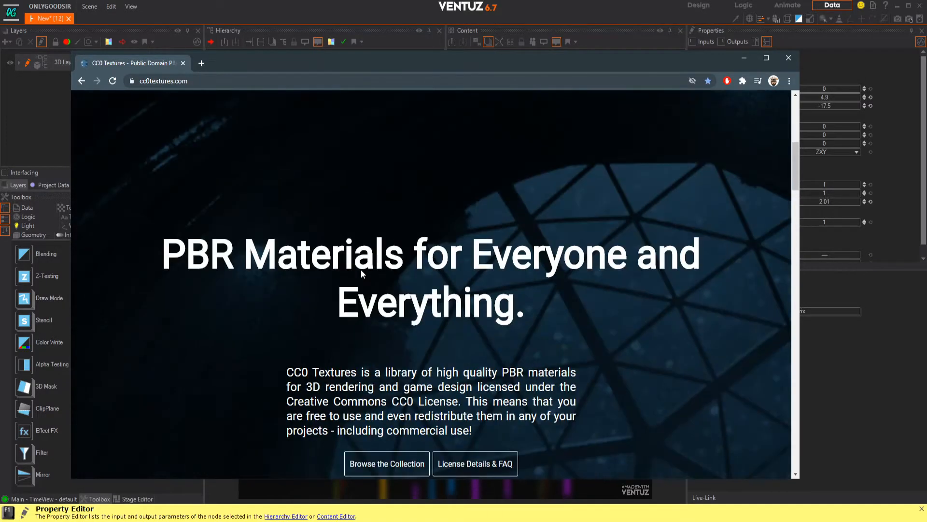
pyautogui.scroll(-3, 454, 291)
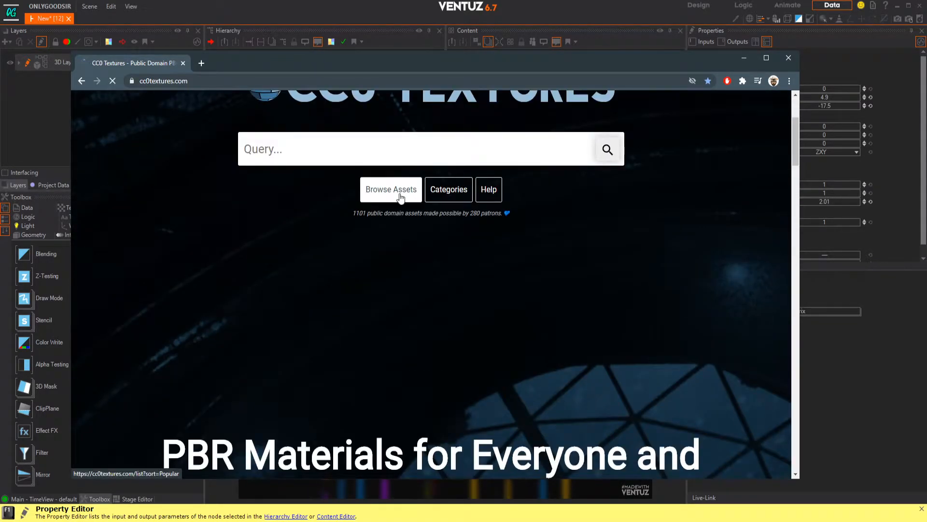
pyautogui.click(399, 201)
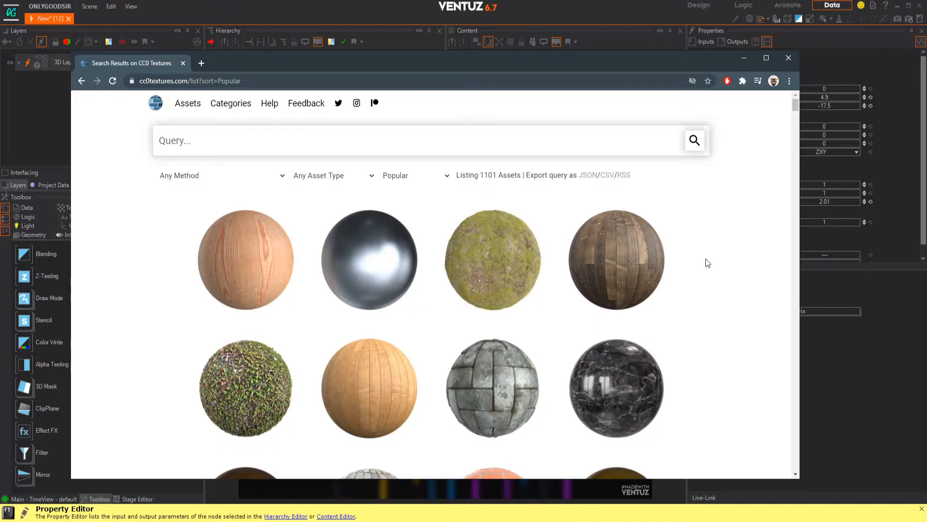
# Step: Open the black Marble 006 material and download its 2K JPG archive
pyautogui.scroll(-3, 707, 264)
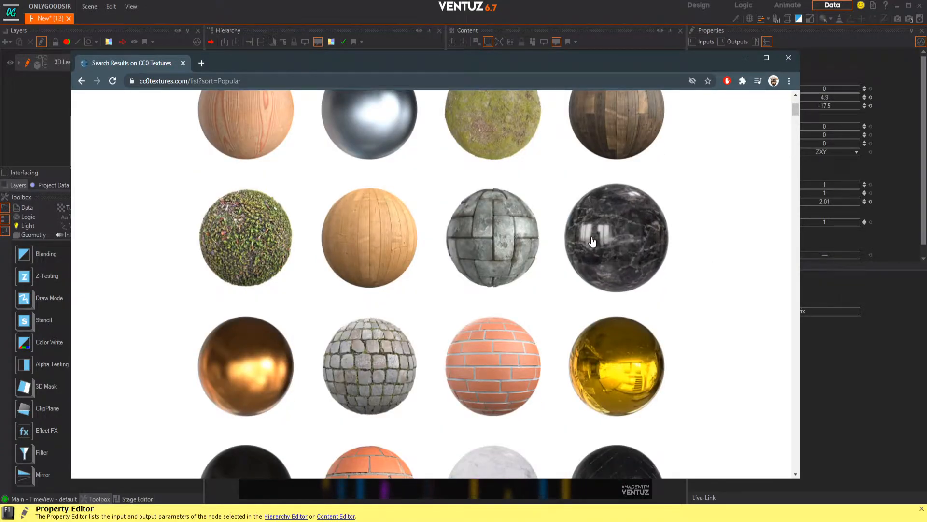
pyautogui.click(662, 269)
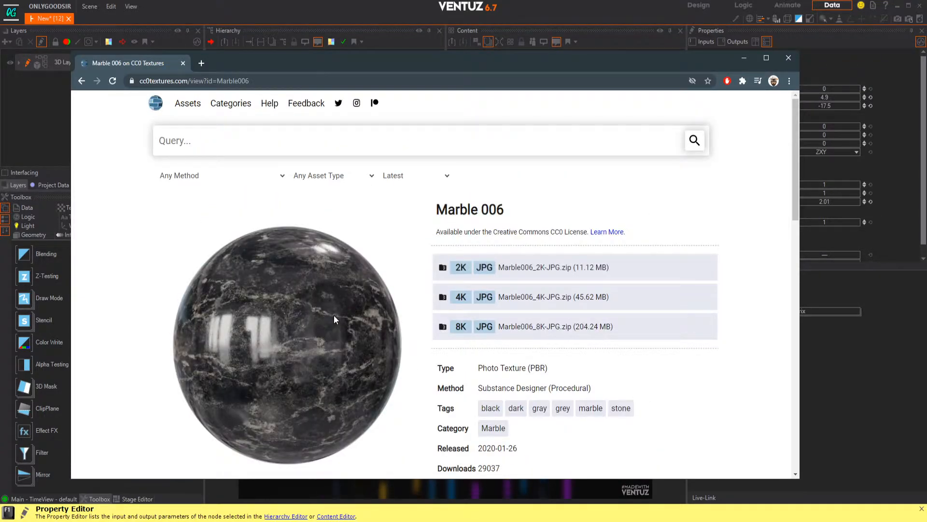
pyautogui.scroll(-2, 334, 314)
pyautogui.scroll(1, 335, 301)
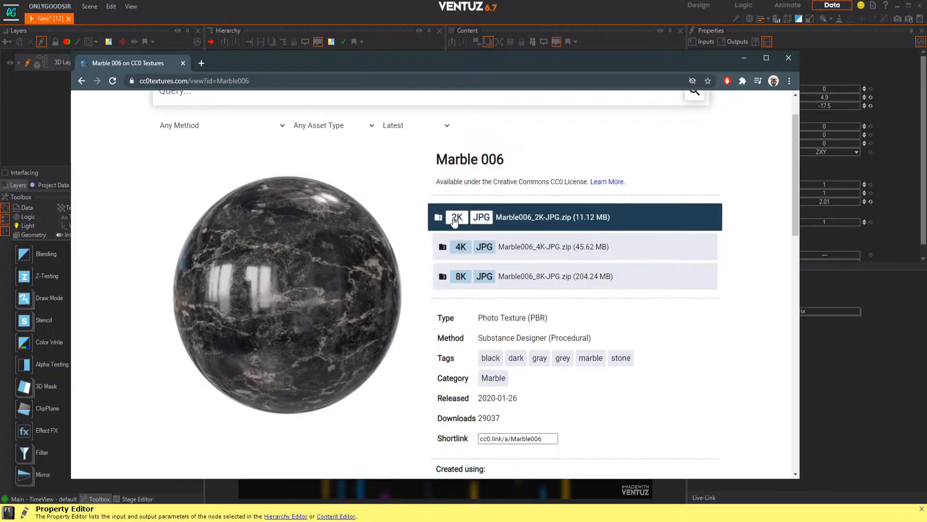
pyautogui.click(545, 220)
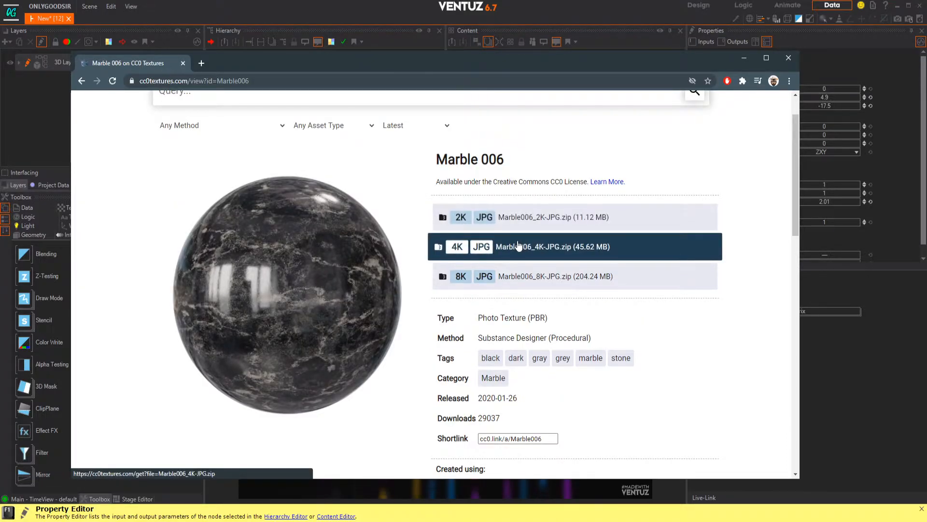
# Step: Return to the popular assets list and examine more materials suitable for the scene
pyautogui.click(81, 81)
pyautogui.scroll(-8, 432, 290)
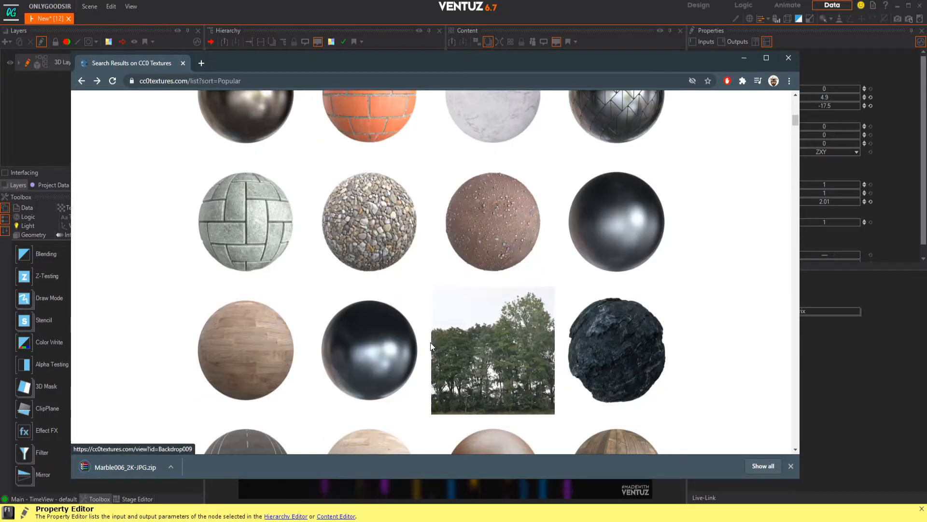
pyautogui.scroll(-8, 431, 346)
pyautogui.scroll(-15, 431, 347)
pyautogui.scroll(7, 432, 343)
pyautogui.scroll(5, 434, 342)
pyautogui.scroll(-20, 434, 338)
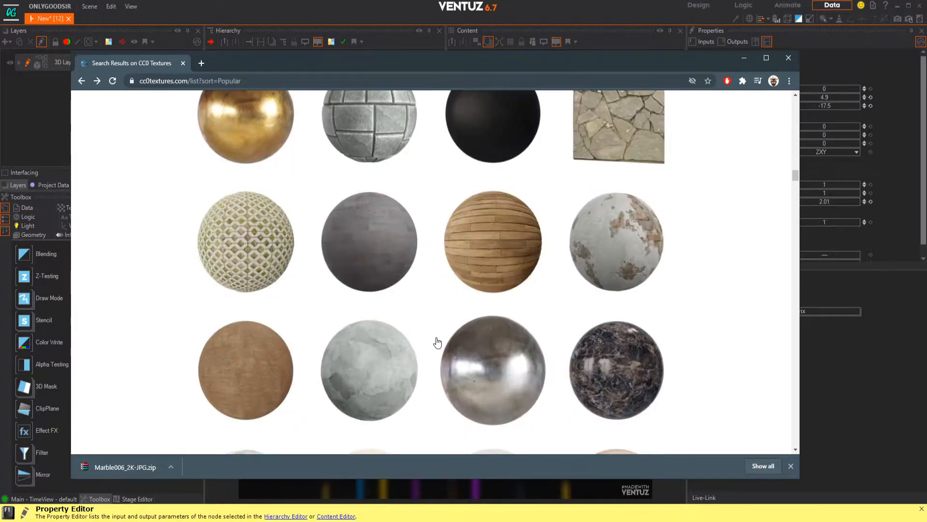
pyautogui.scroll(-13, 444, 338)
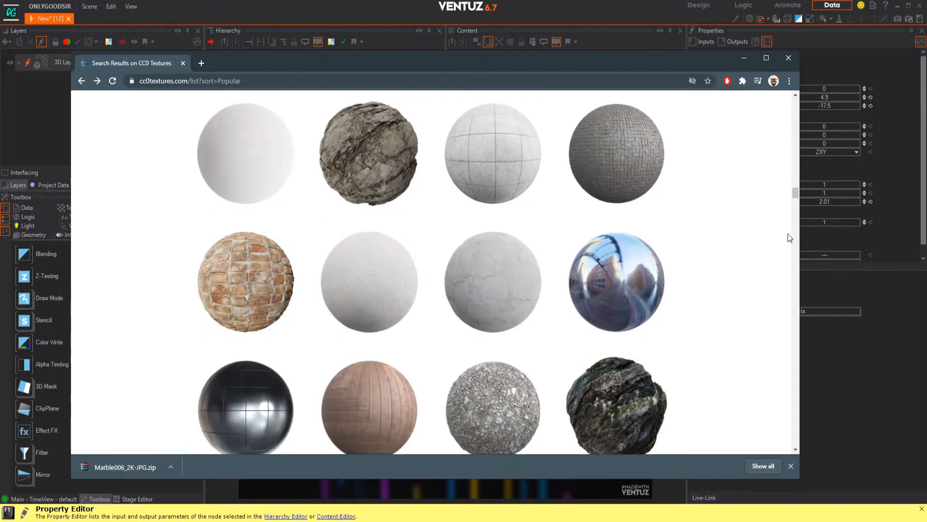
# Step: Search the texture library for "puddles" and for "water", and look through the water materials
pyautogui.moveTo(796, 196); pyautogui.dragTo(781, 100)
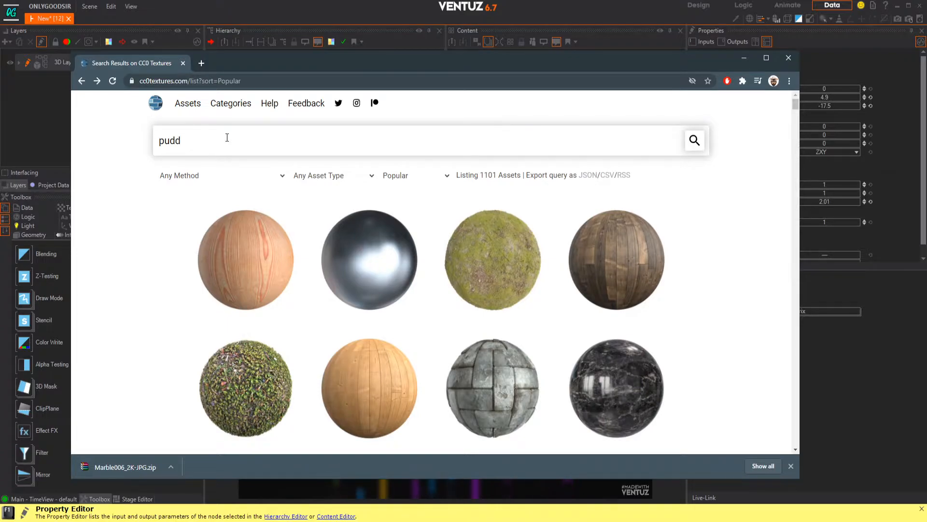
pyautogui.press('Return')
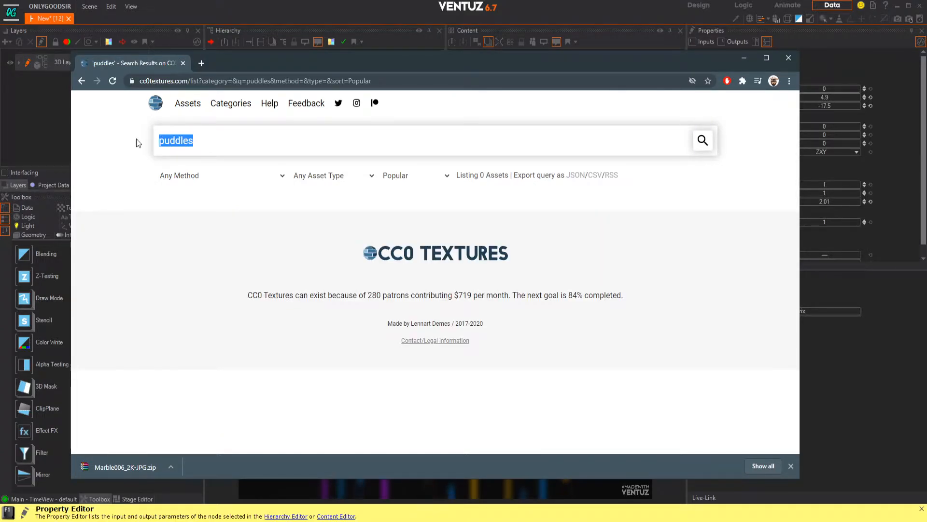
pyautogui.write('wate')
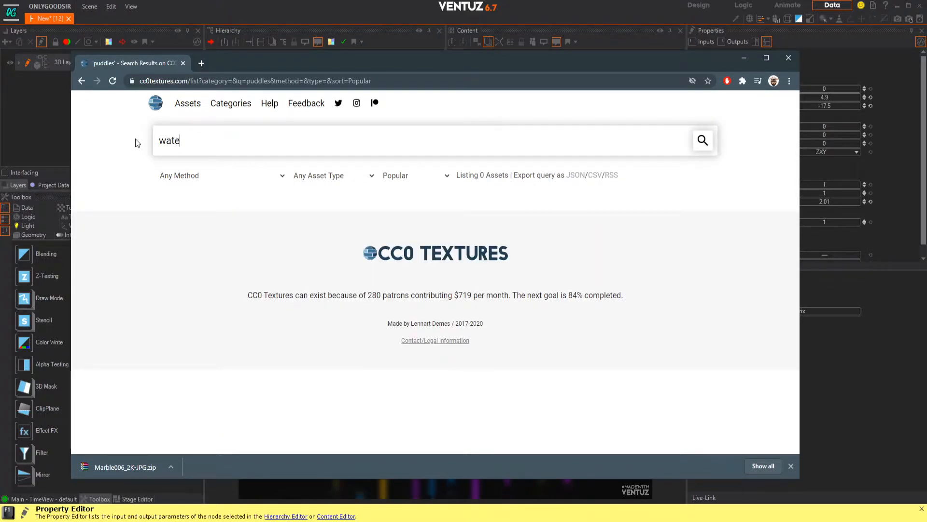
pyautogui.write('r')
pyautogui.press('Return')
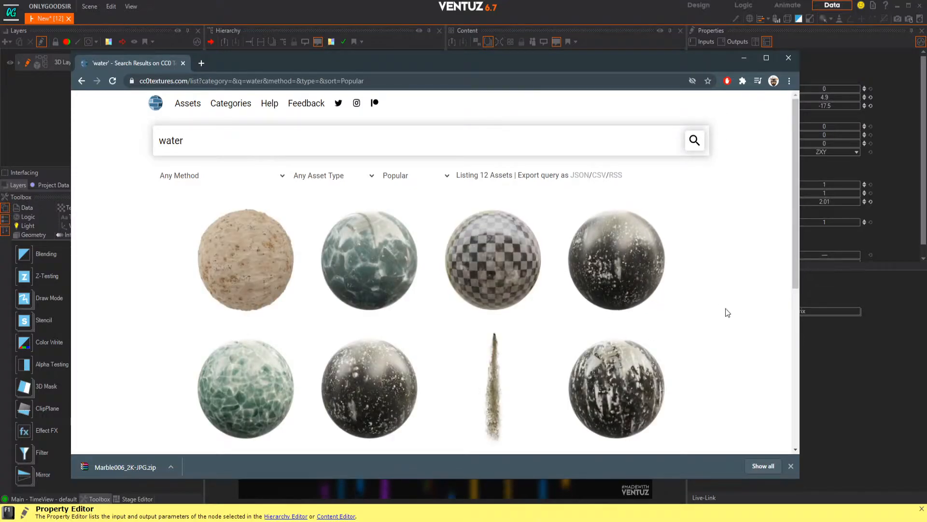
pyautogui.scroll(-5, 691, 296)
pyautogui.scroll(5, 697, 289)
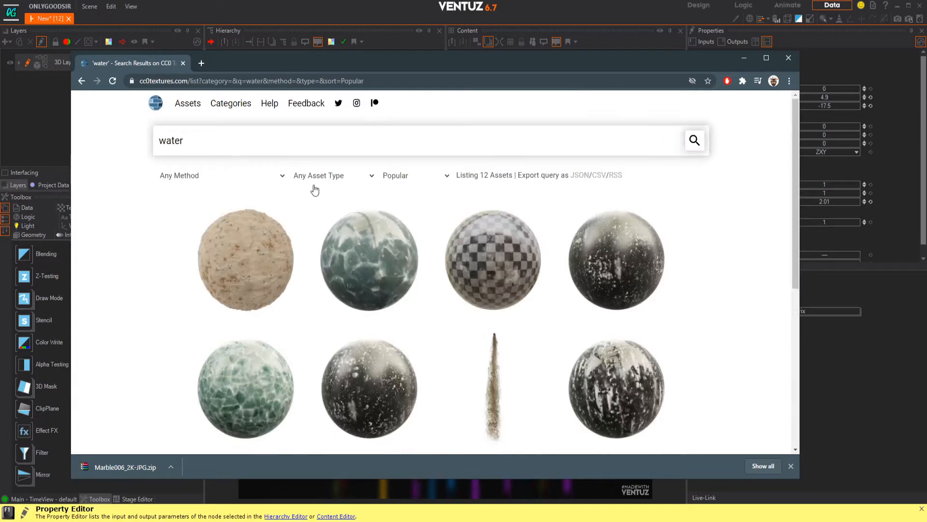
# Step: Search the texture library for "wet", look over the materials and return to the water results
pyautogui.moveTo(217, 143); pyautogui.dragTo(112, 141)
pyautogui.write('wet')
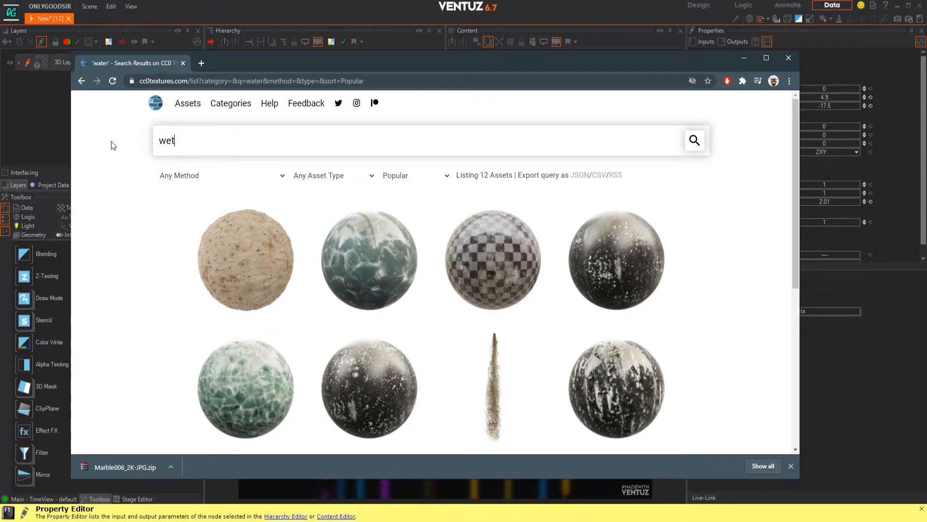
pyautogui.press('Return')
pyautogui.scroll(-5, 662, 289)
pyautogui.scroll(5, 584, 266)
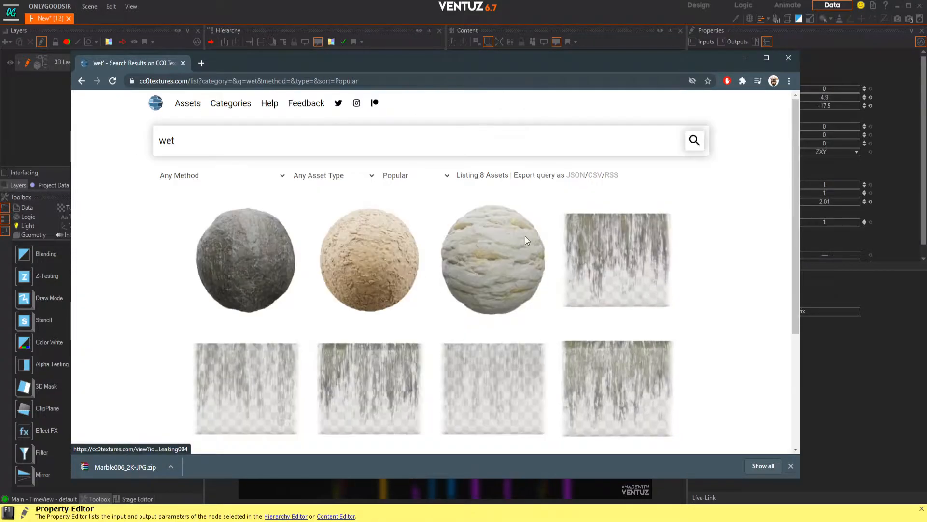
pyautogui.moveTo(180, 141); pyautogui.dragTo(126, 140)
pyautogui.click(81, 81)
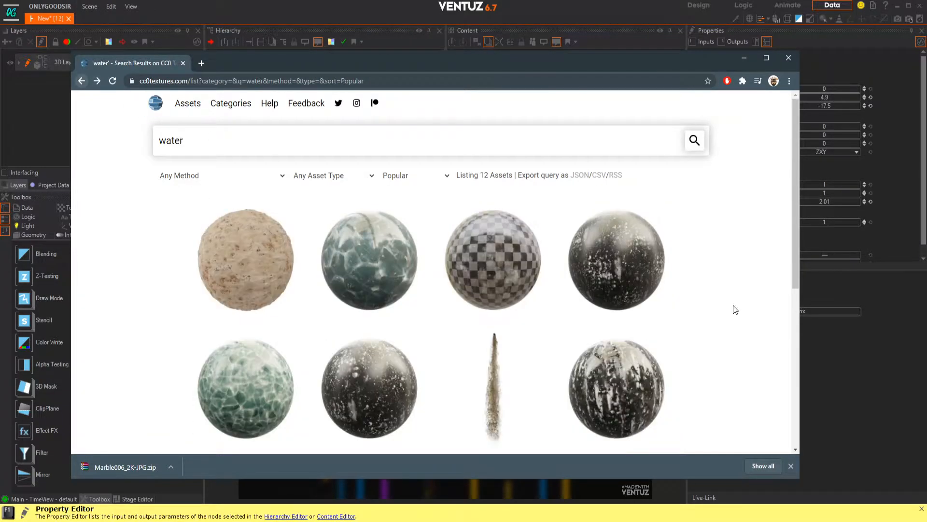
# Step: Open Surface Imperfections 012 from the water results and download its 2K JPG archive
pyautogui.scroll(-2, 686, 302)
pyautogui.scroll(-3, 690, 322)
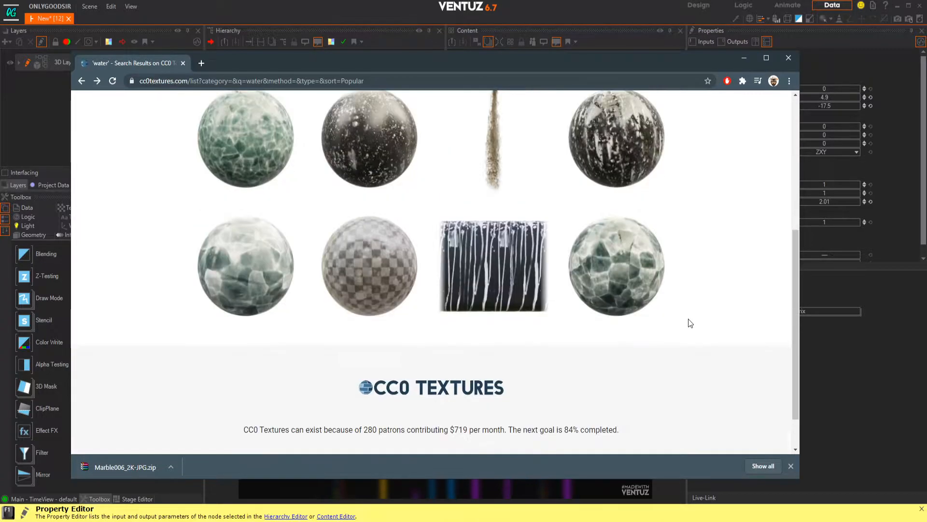
pyautogui.scroll(4, 689, 321)
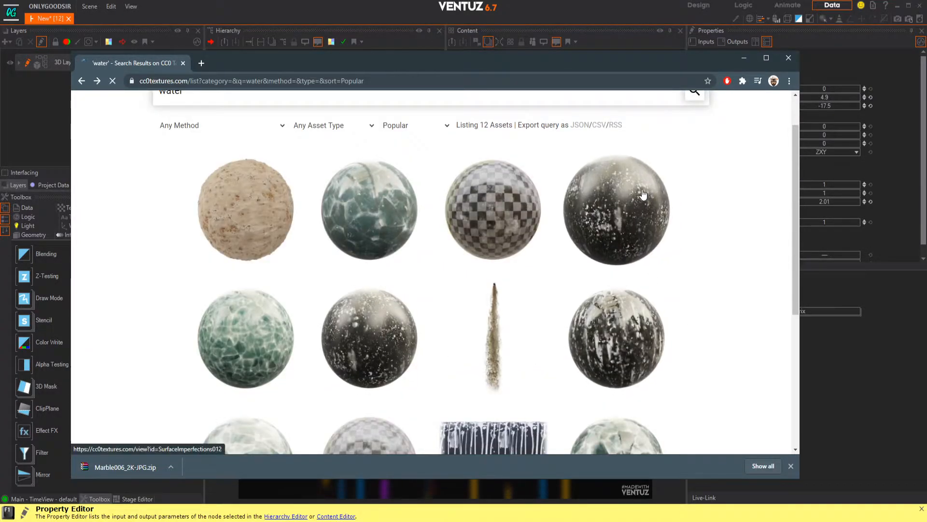
pyautogui.click(655, 199)
pyautogui.scroll(-2, 302, 294)
pyautogui.scroll(2, 334, 228)
pyautogui.scroll(-1, 372, 315)
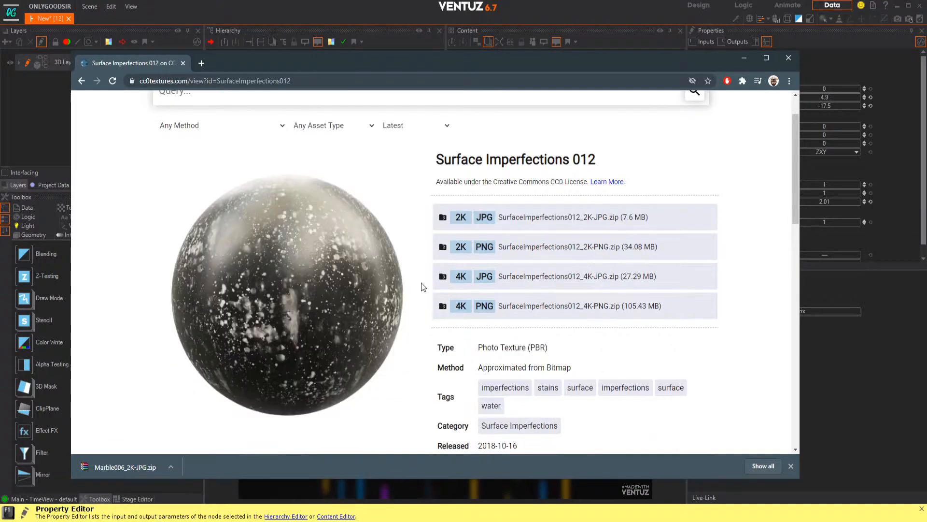
pyautogui.click(535, 225)
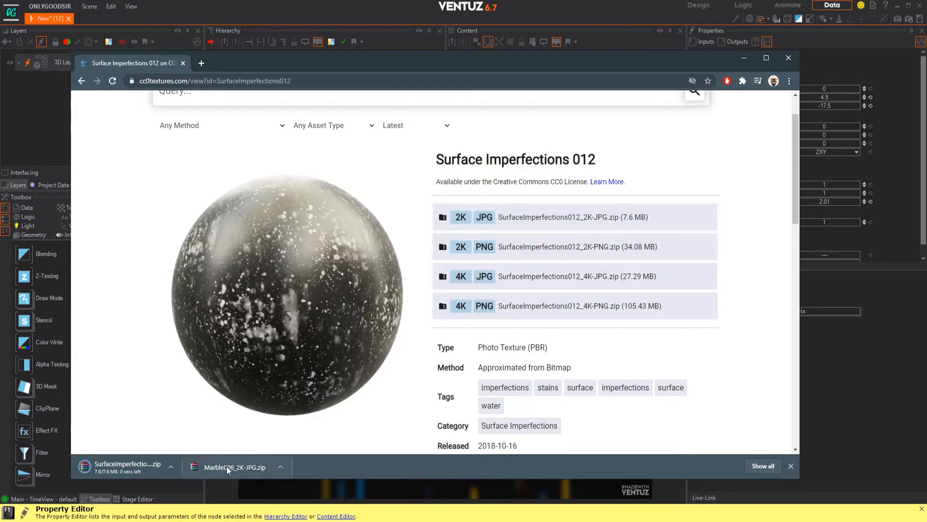
# Step: Switch to File Explorer and create a folder named neo on the Desktop
pyautogui.click(309, 515)
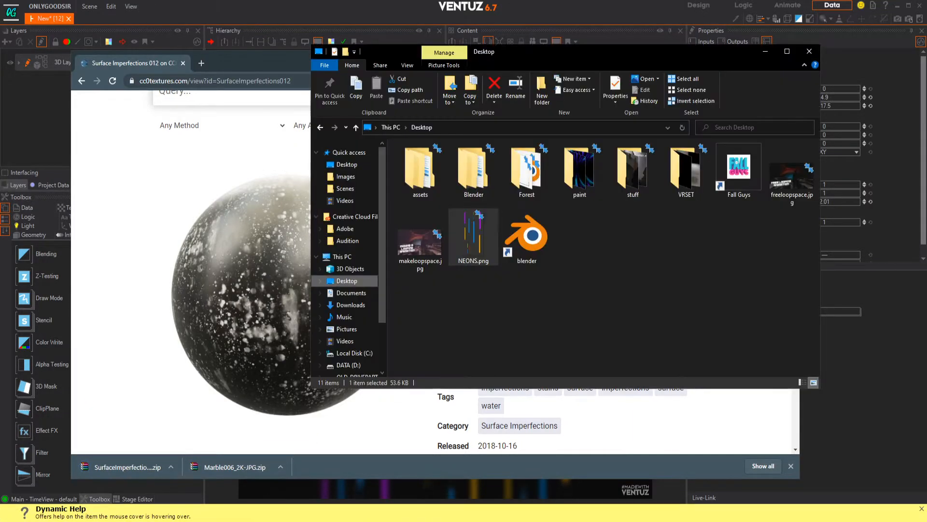
pyautogui.rightClick(581, 247)
pyautogui.moveTo(621, 349)
pyautogui.click(710, 353)
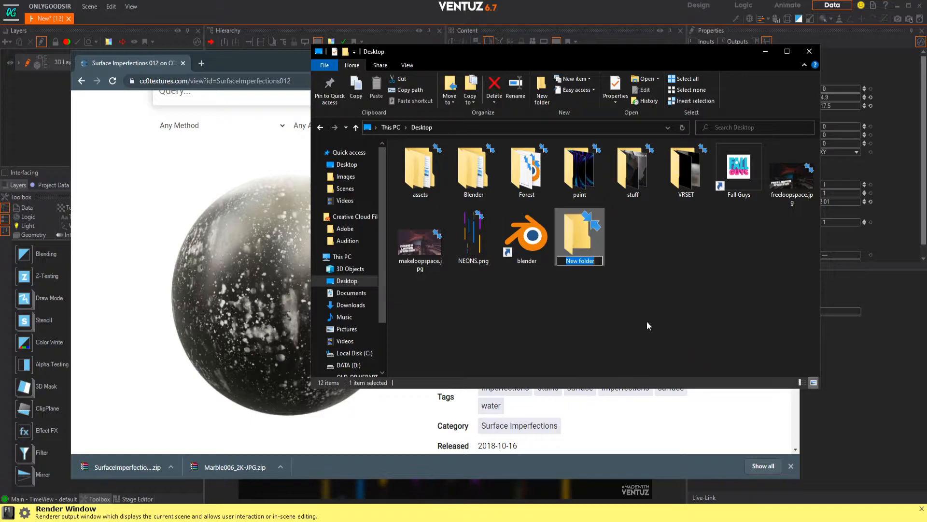
pyautogui.write('neo')
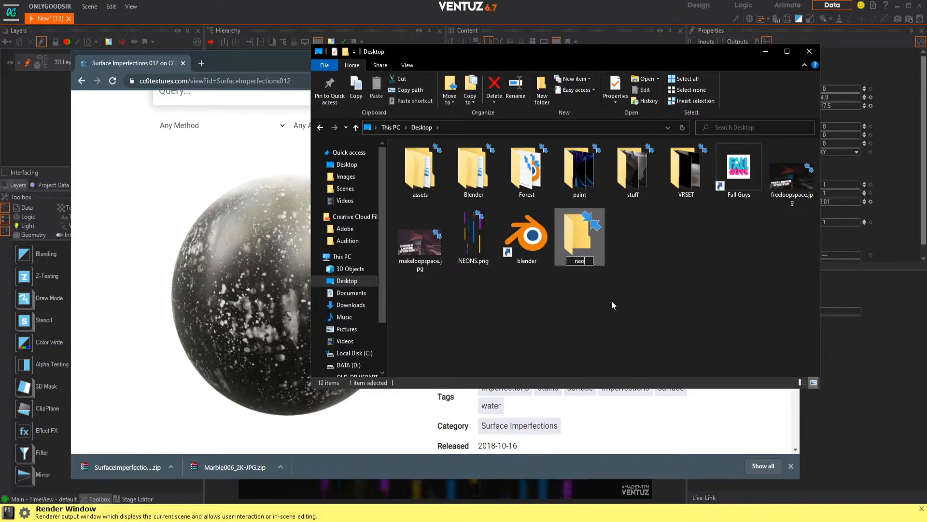
pyautogui.press('Return')
# Step: Move NEONS.png from the Desktop into the neo folder and open that folder
pyautogui.click(473, 237)
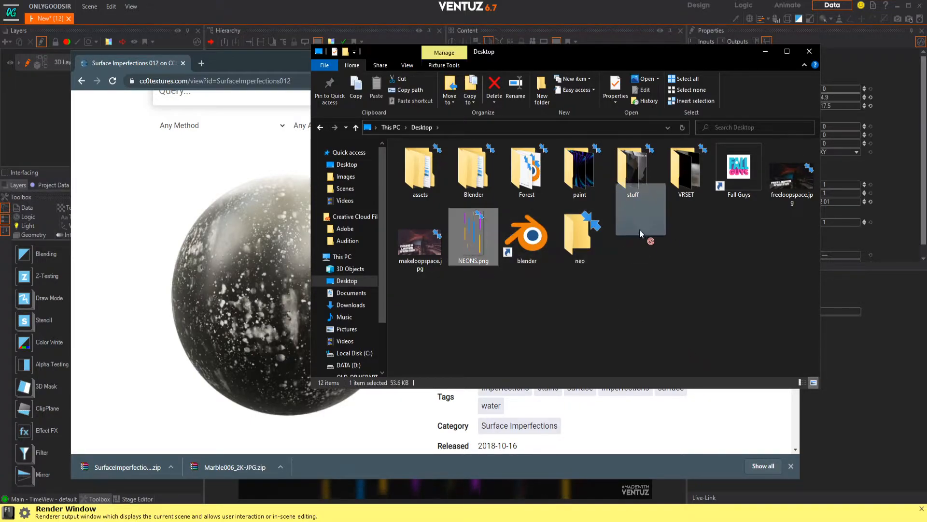
pyautogui.press('Delete')
pyautogui.doubleClick(527, 234)
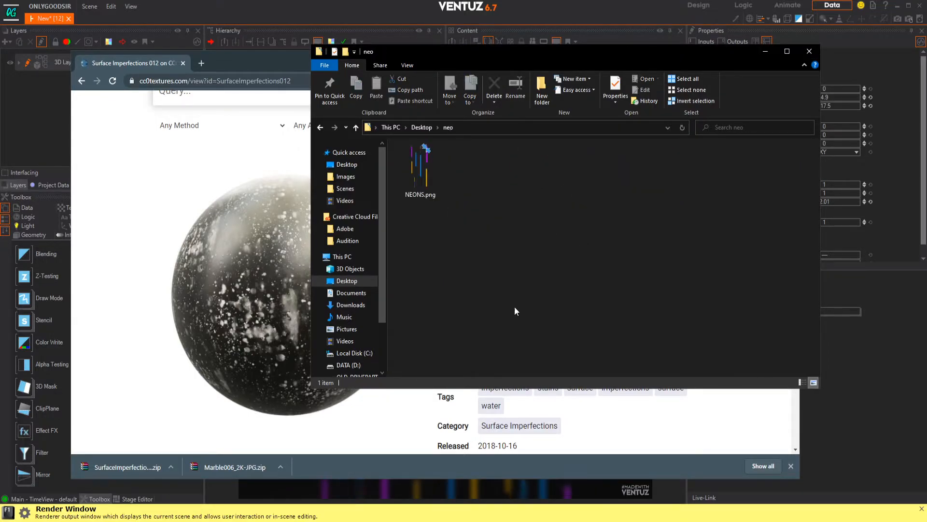
# Step: Open the downloaded Marble006_2K-JPG.zip archive and extract its four marble images into the neo folder
pyautogui.click(218, 467)
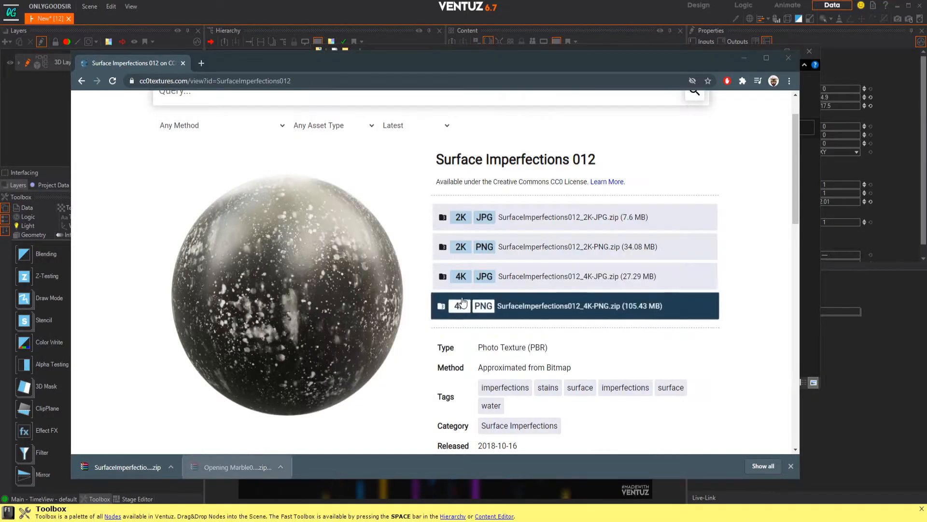
pyautogui.moveTo(457, 291); pyautogui.dragTo(423, 223)
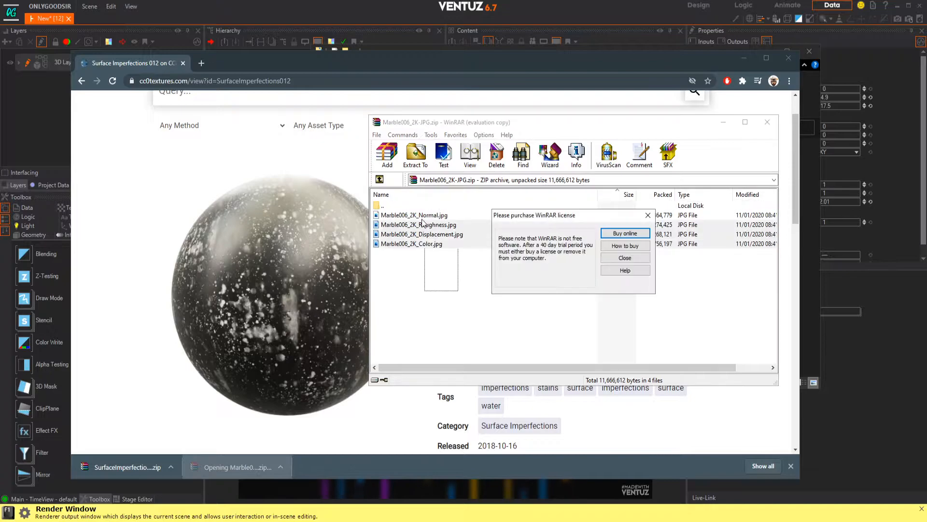
pyautogui.click(622, 259)
pyautogui.moveTo(459, 272); pyautogui.dragTo(526, 250)
pyautogui.hotkey('alt', 'Tab')
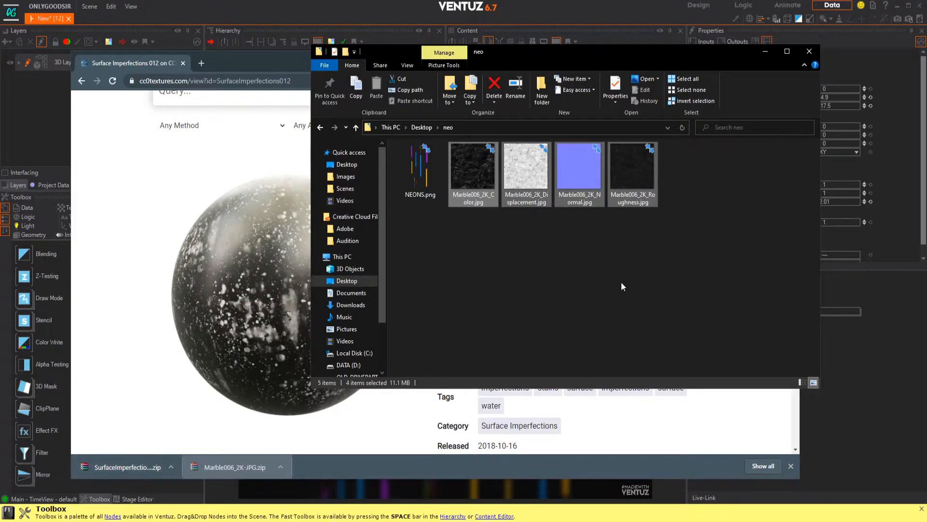
pyautogui.click(515, 242)
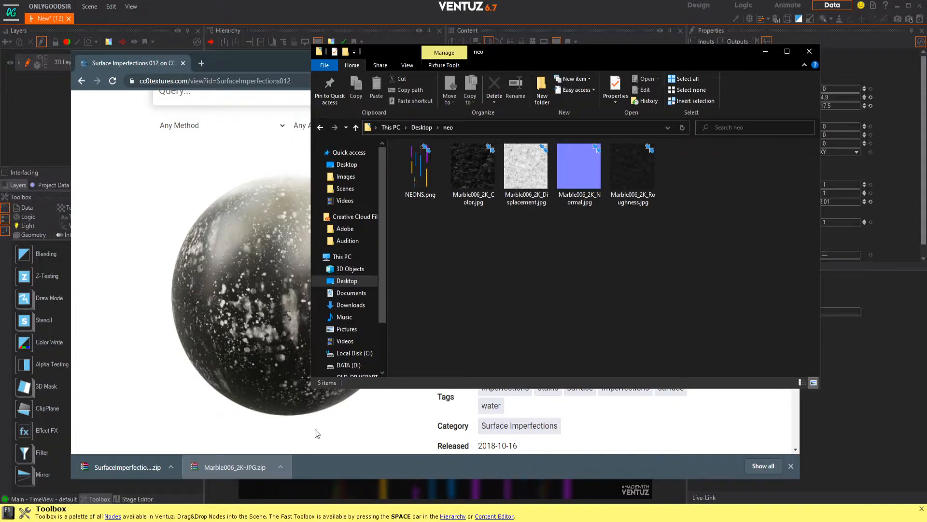
# Step: Create a folder named surface inside the neo folder
pyautogui.rightClick(640, 245)
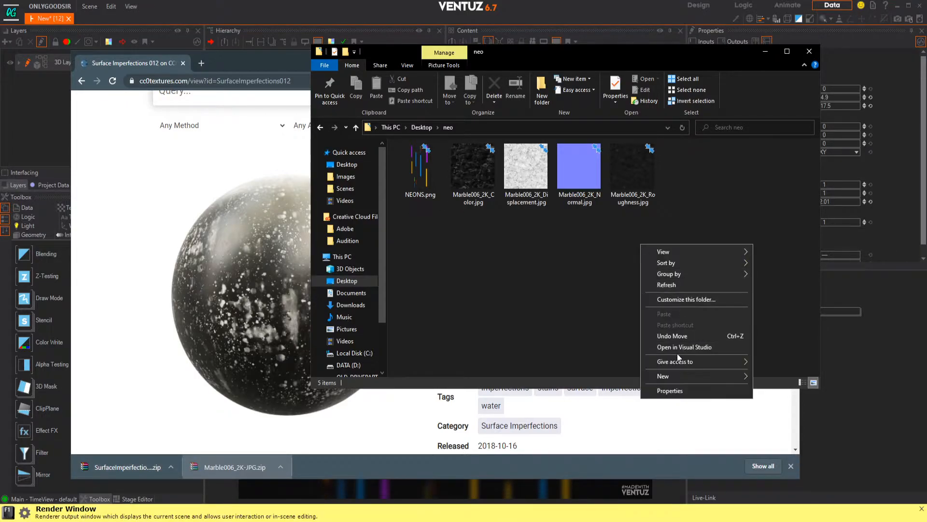
pyautogui.moveTo(679, 375)
pyautogui.click(775, 377)
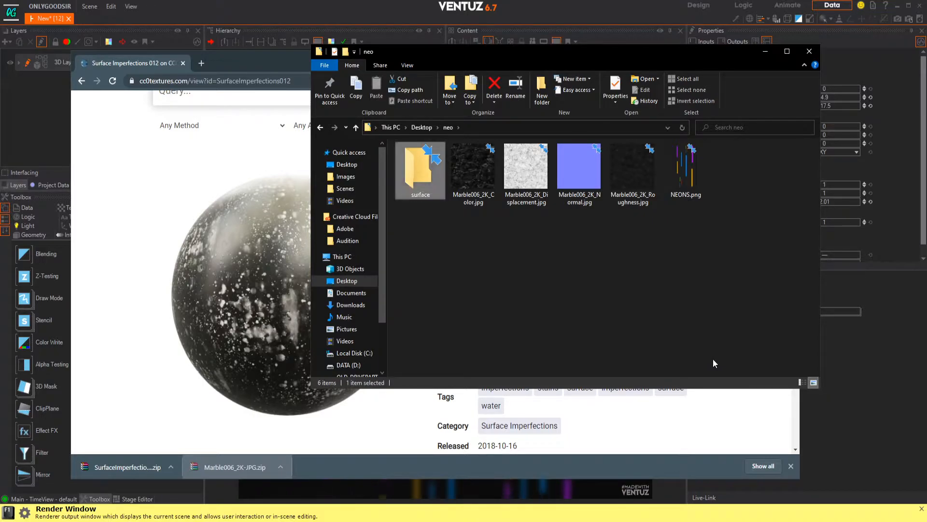
# Step: Extract the three images from the downloaded SurfaceImperfections012_2K-JPG.zip archive into the surface folder and open that folder
pyautogui.click(123, 474)
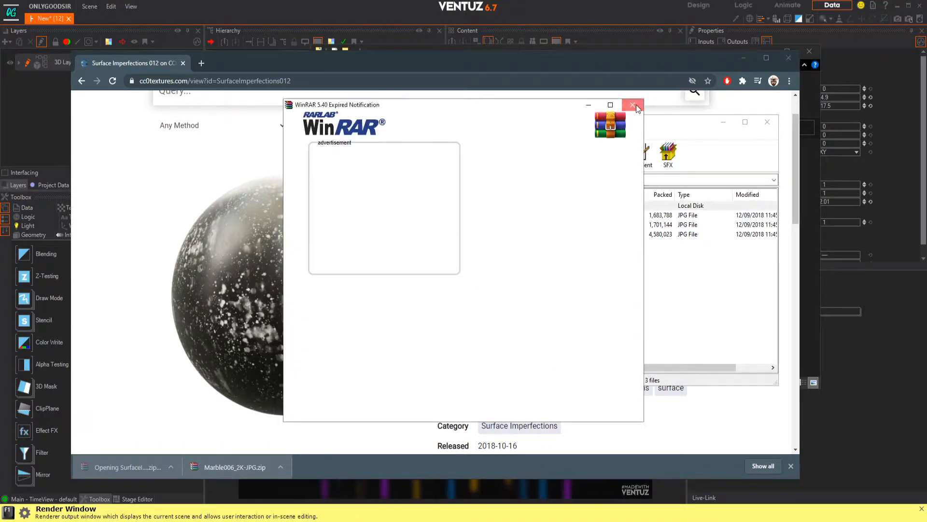
pyautogui.click(633, 105)
pyautogui.moveTo(462, 258); pyautogui.dragTo(543, 473)
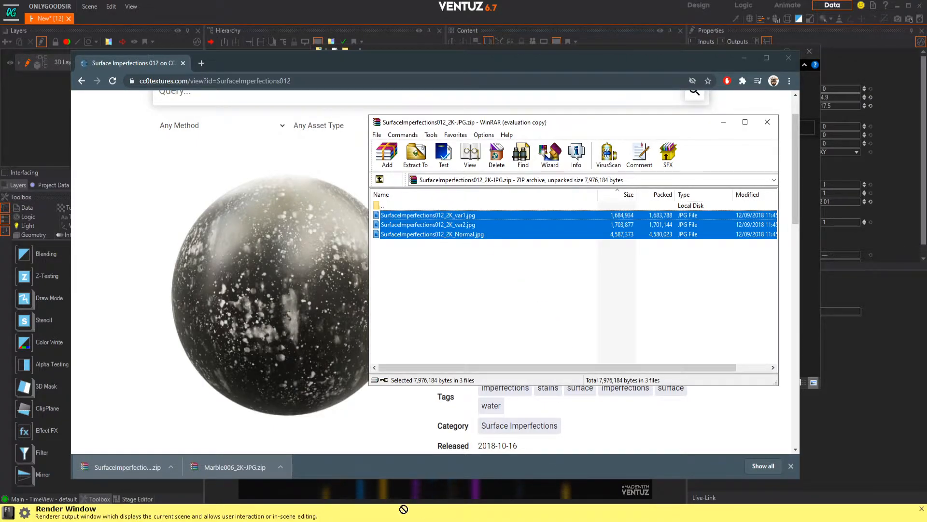
pyautogui.moveTo(330, 521); pyautogui.dragTo(330, 521)
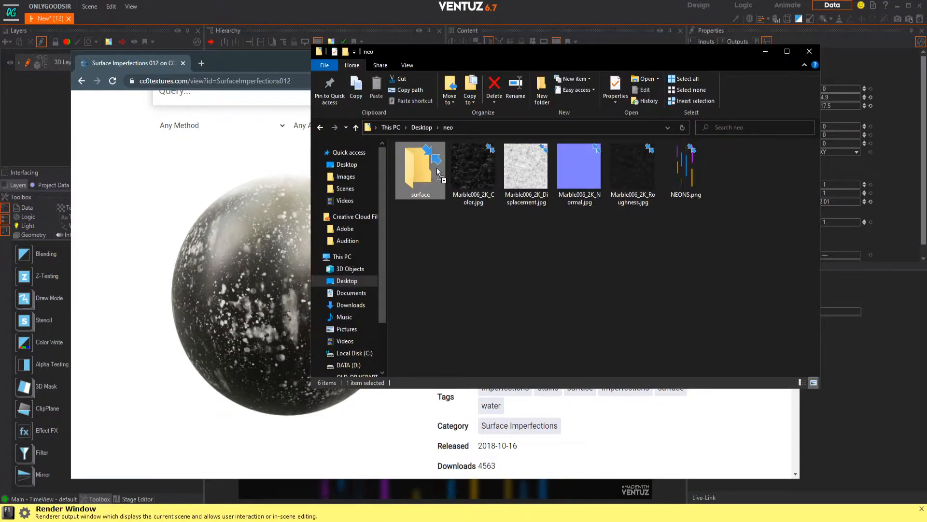
pyautogui.moveTo(421, 167); pyautogui.dragTo(422, 167)
pyautogui.doubleClick(400, 156)
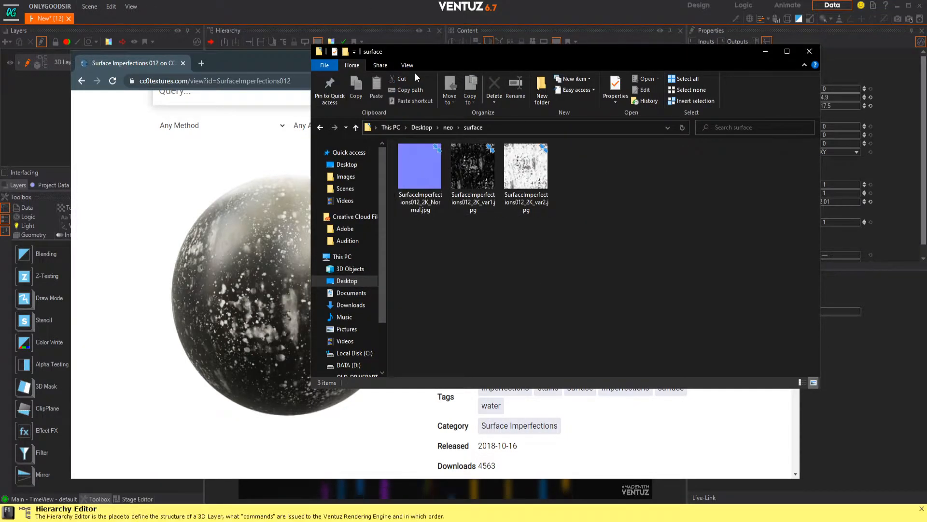
# Step: Switch back to Ventuz and add a default Normal Map stage to the FLOOR material
pyautogui.click(410, 10)
pyautogui.click(285, 149)
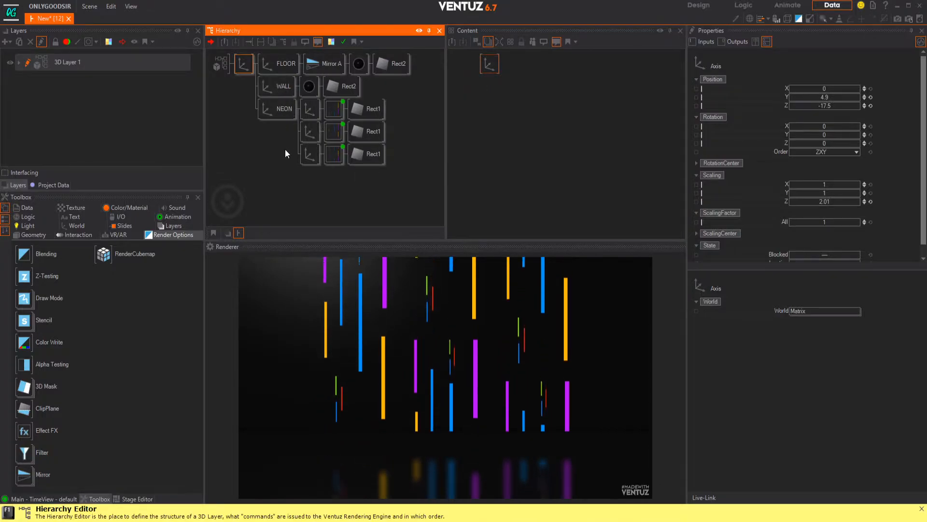
pyautogui.click(309, 86)
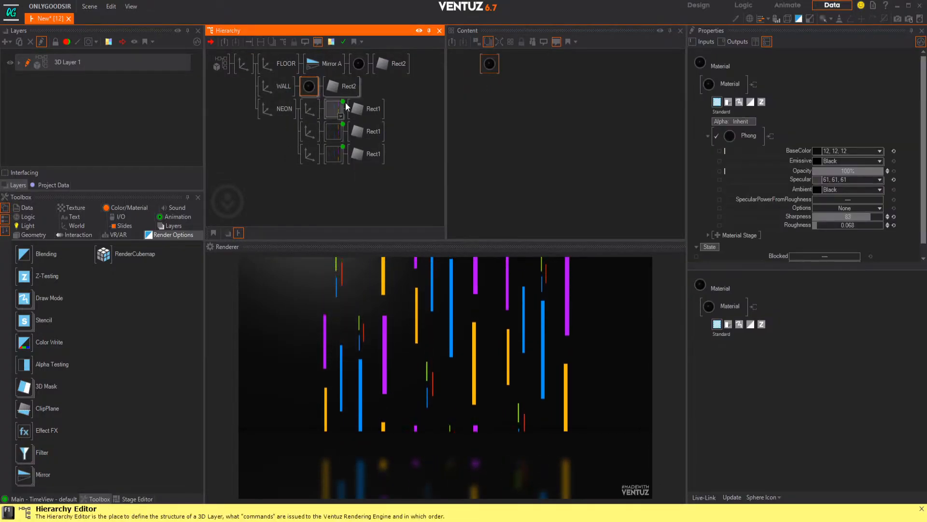
pyautogui.click(358, 64)
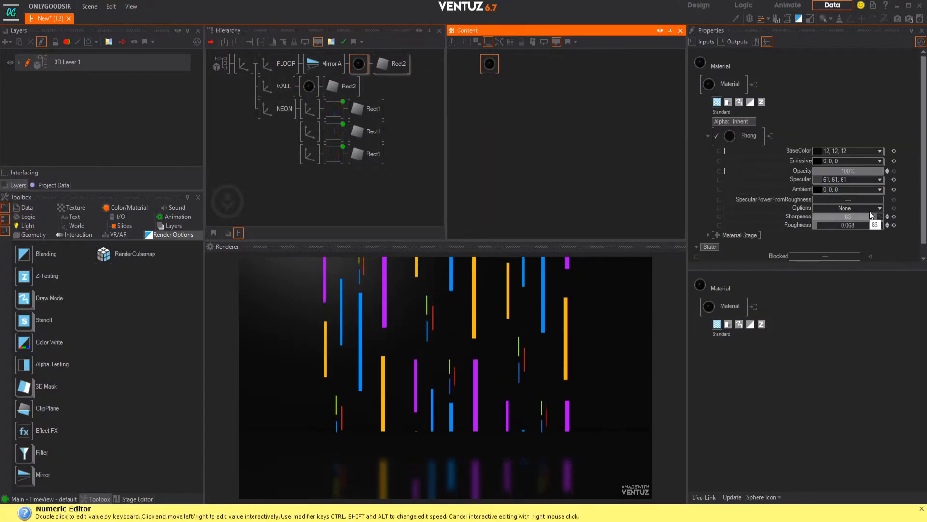
pyautogui.scroll(-1, 821, 218)
pyautogui.click(716, 223)
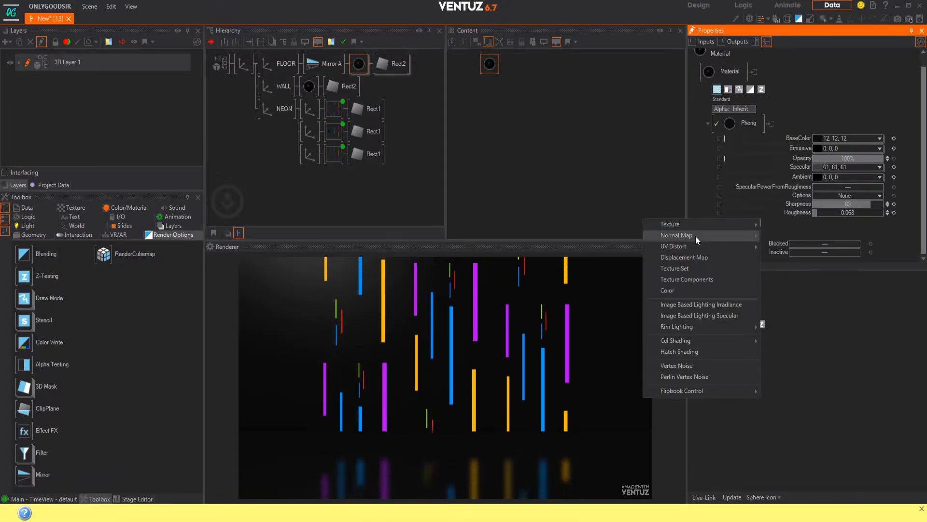
pyautogui.moveTo(728, 236)
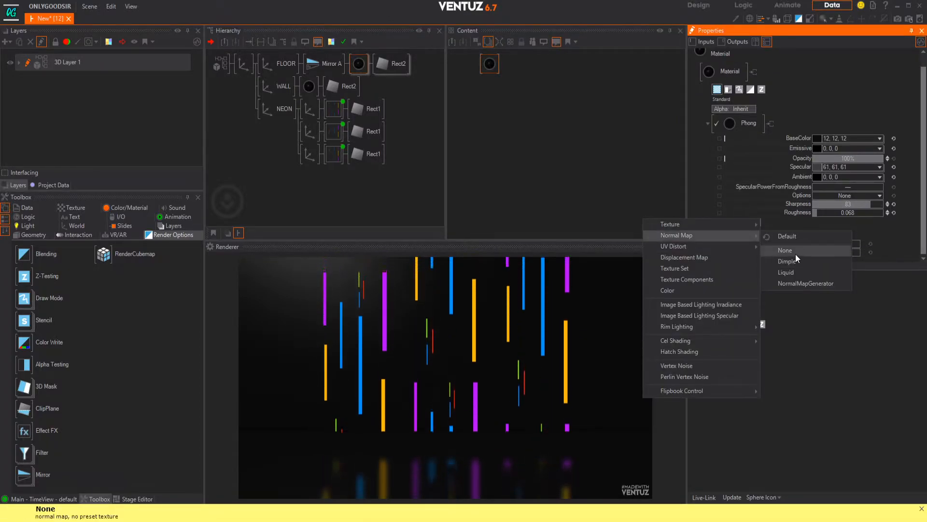
pyautogui.click(795, 237)
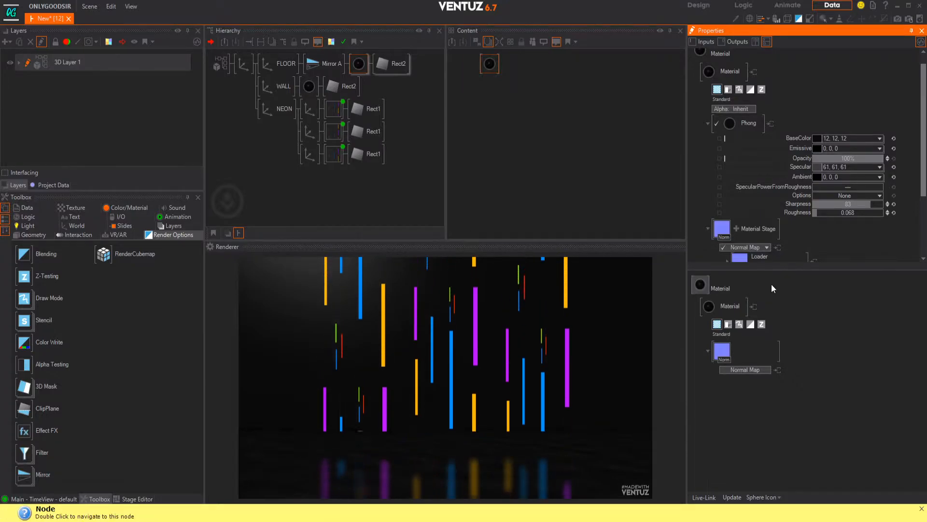
# Step: Load SurfaceImperfections012_2K_Normal.jpg from the Desktop's neo/surface folder into the floor material's normal map
pyautogui.scroll(-3, 755, 244)
pyautogui.click(738, 230)
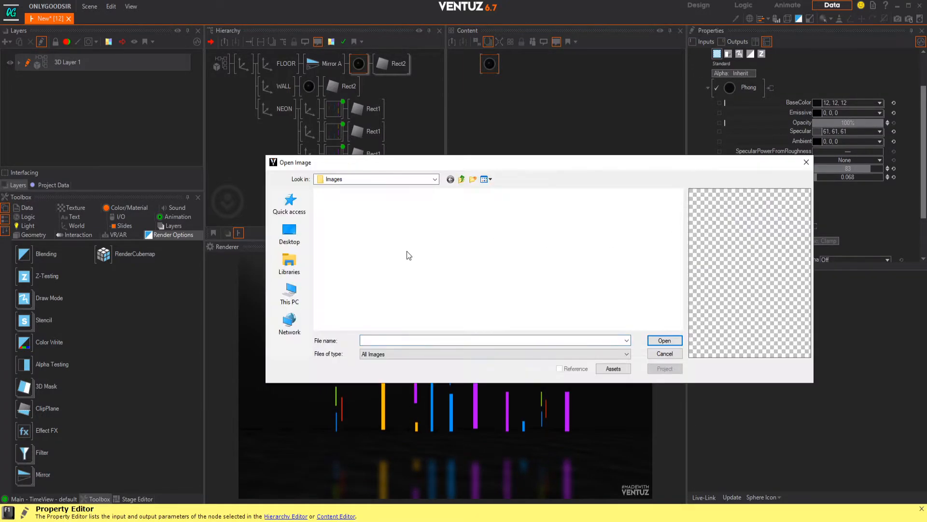
pyautogui.click(290, 233)
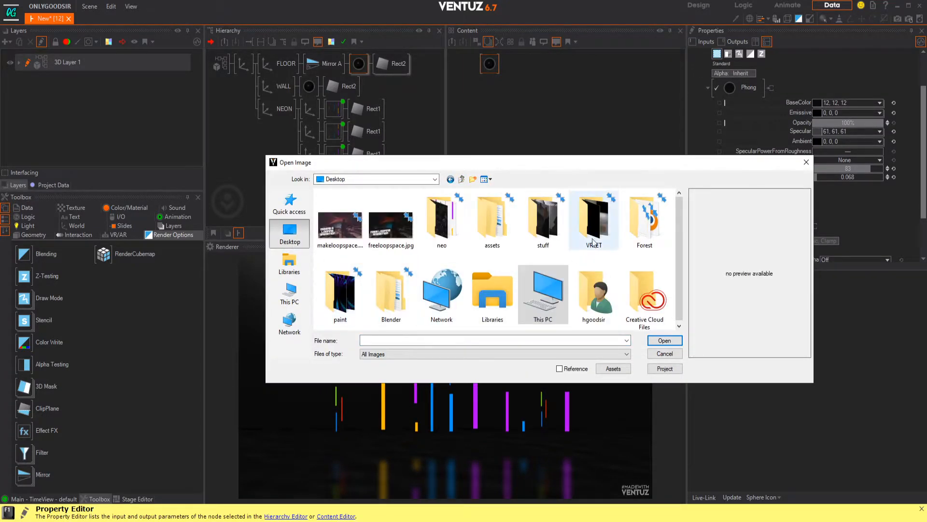
pyautogui.doubleClick(440, 217)
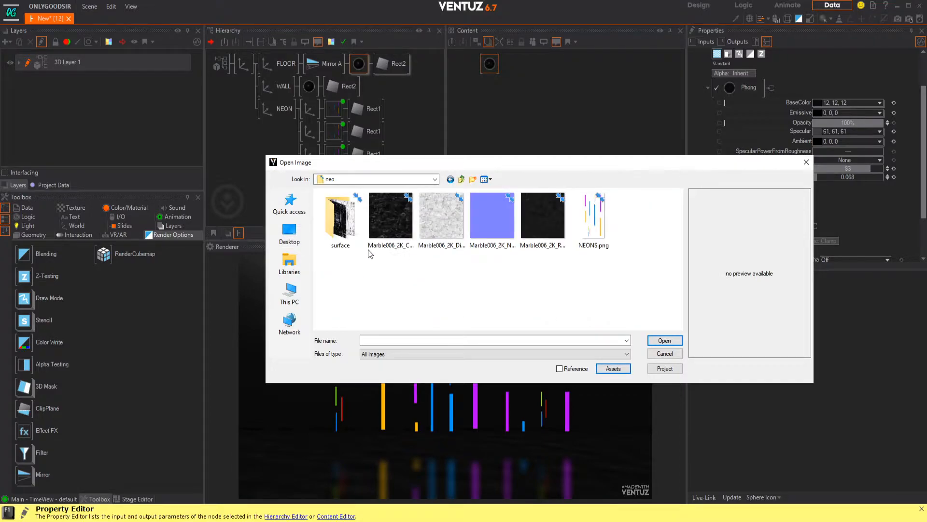
pyautogui.doubleClick(343, 235)
pyautogui.click(338, 212)
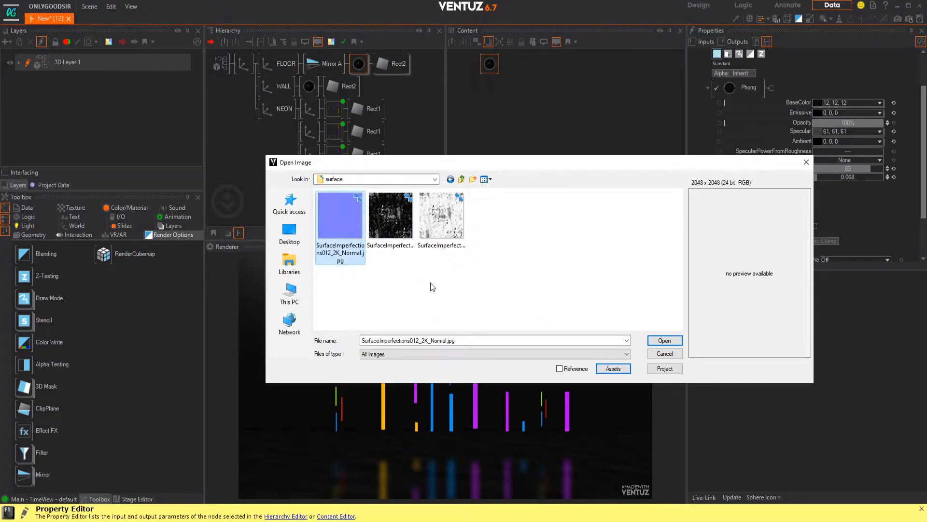
pyautogui.click(664, 340)
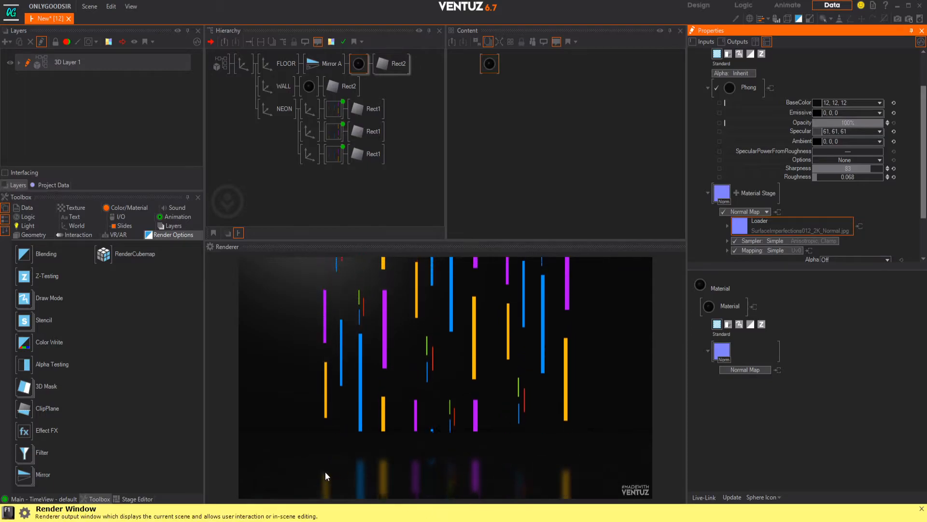
# Step: Change the normal map's mapping to the default 2D Mapping and set its ScalingFactorAll to about 0.916
pyautogui.scroll(-2, 798, 191)
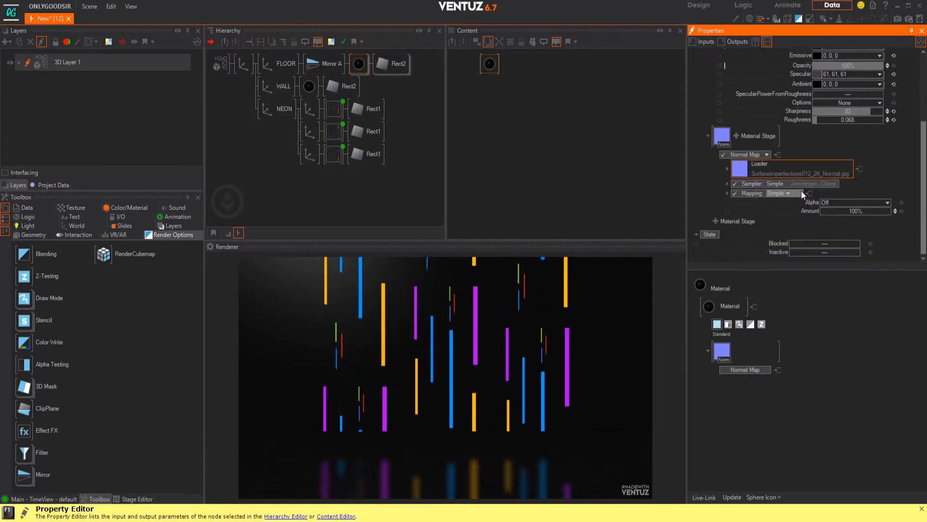
pyautogui.click(775, 194)
pyautogui.moveTo(788, 214)
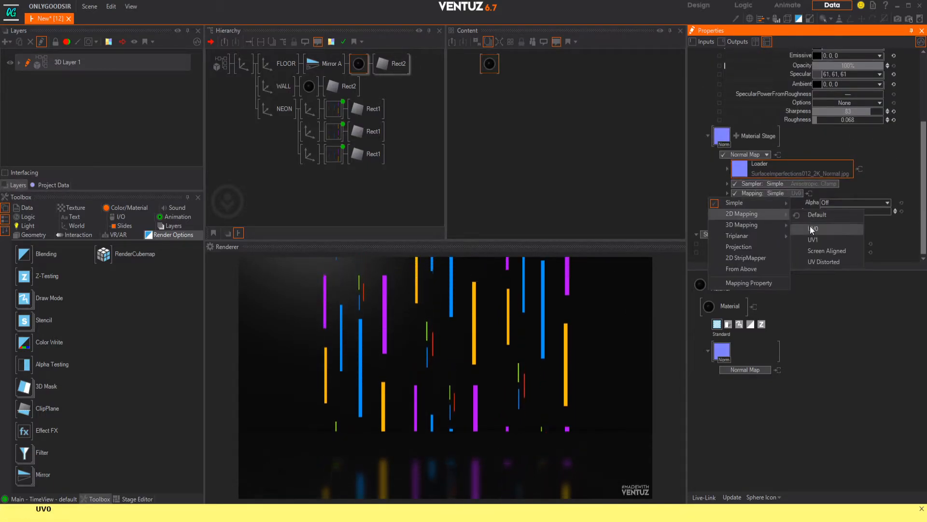
pyautogui.click(841, 213)
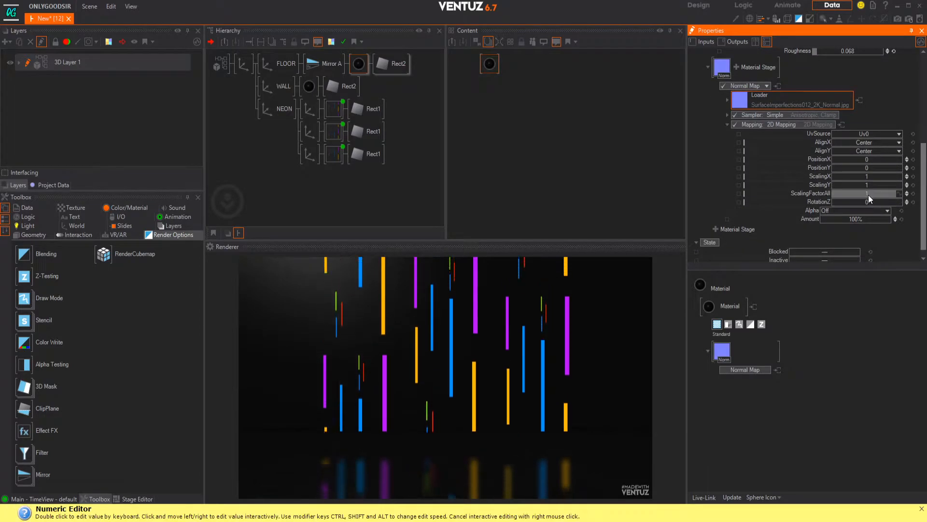
pyautogui.moveTo(889, 193); pyautogui.dragTo(901, 193)
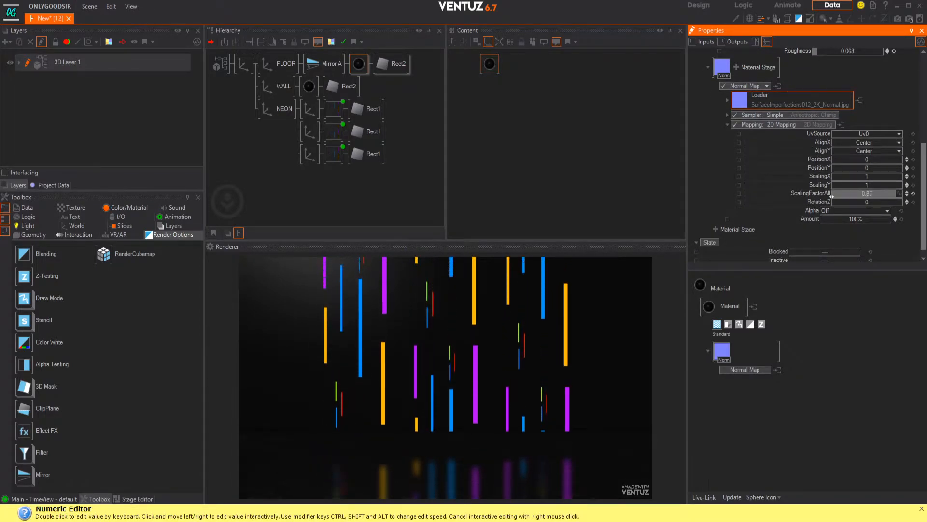
pyautogui.moveTo(832, 197); pyautogui.dragTo(828, 196)
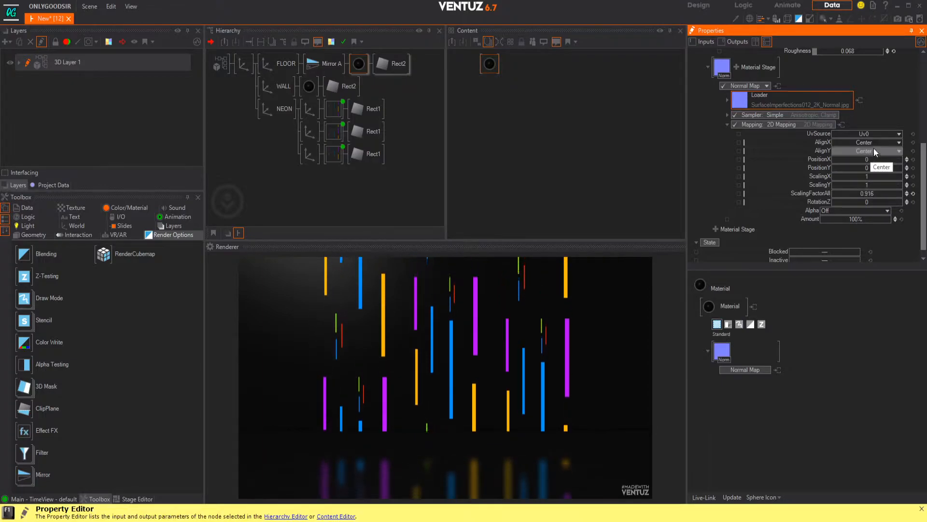
# Step: Set the normal map's sampler to Simple Wrap, with ScalingFactorAll at about -0.552 and Amount at about 109.4%
pyautogui.click(814, 116)
pyautogui.moveTo(773, 125)
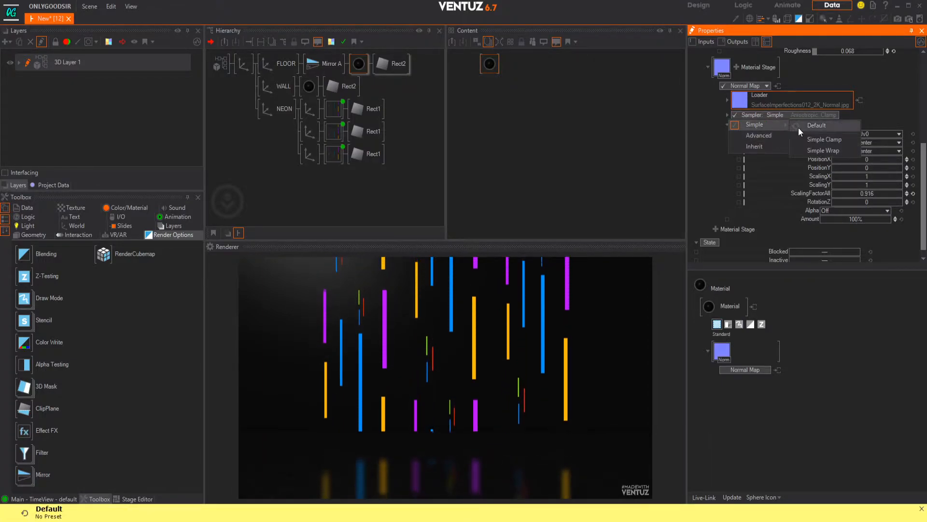
pyautogui.click(822, 150)
pyautogui.moveTo(831, 199)
pyautogui.mouseDown()
pyautogui.moveTo(902, 198)
pyautogui.moveTo(832, 199)
pyautogui.moveTo(840, 200)
pyautogui.mouseUp()
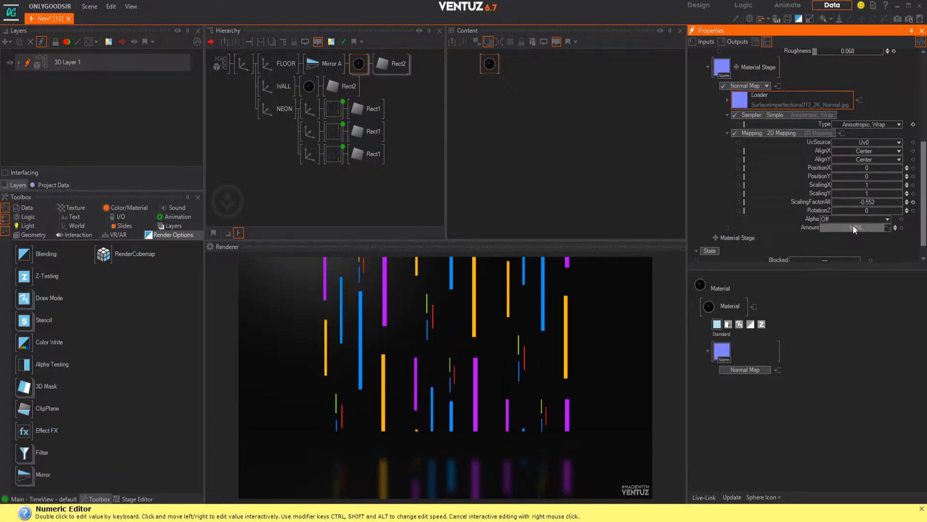
pyautogui.moveTo(820, 231); pyautogui.dragTo(859, 218)
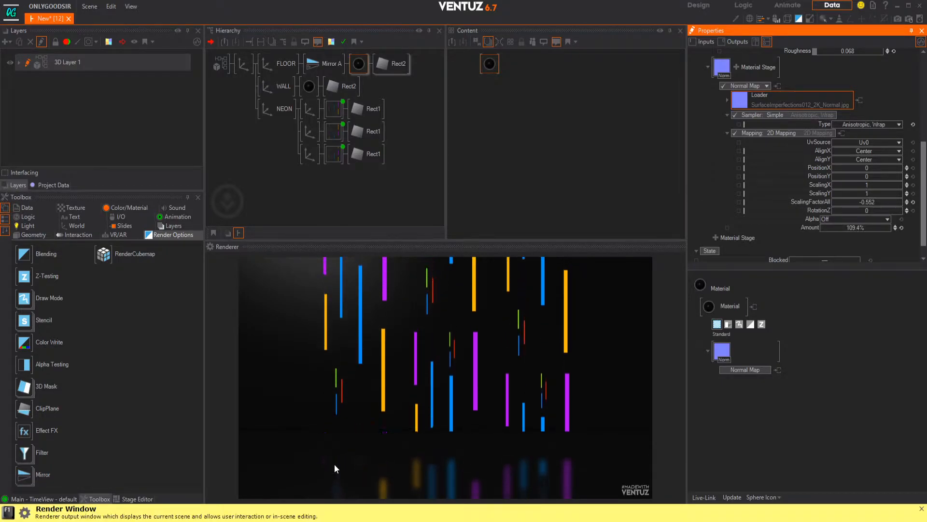
pyautogui.click(735, 70)
pyautogui.moveTo(754, 59)
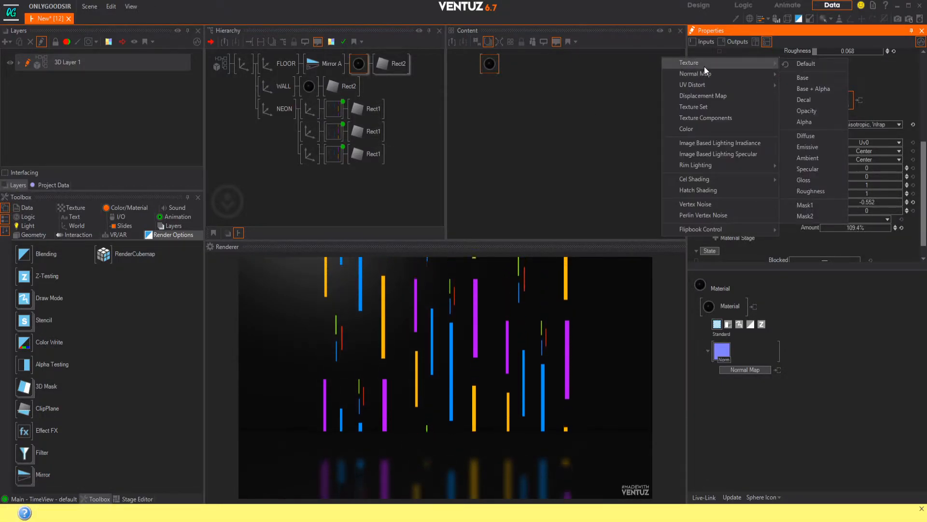
pyautogui.click(813, 80)
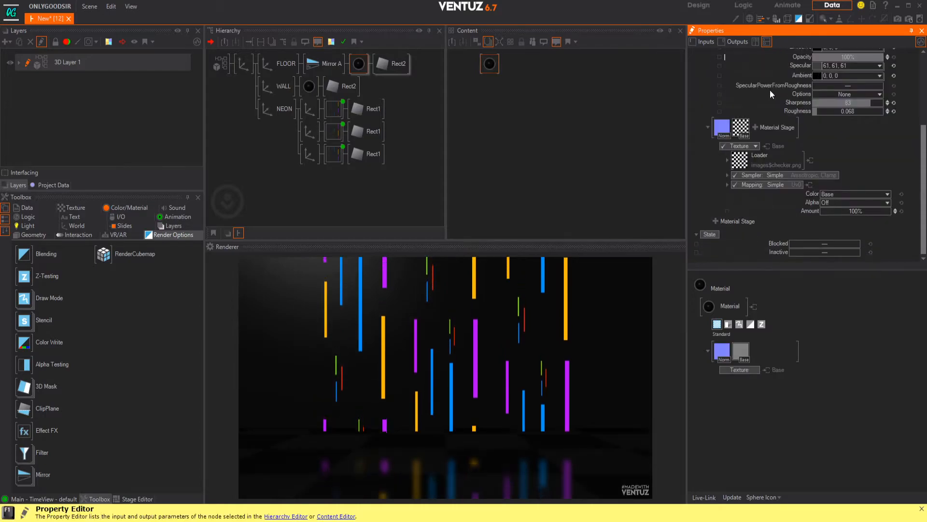
pyautogui.click(740, 162)
pyautogui.click(396, 239)
pyautogui.click(441, 223)
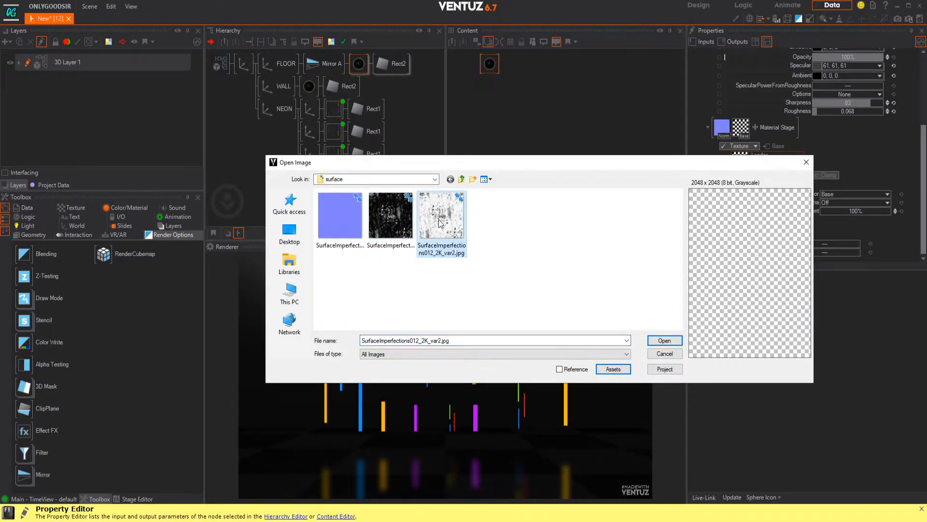
pyautogui.click(406, 223)
pyautogui.click(424, 222)
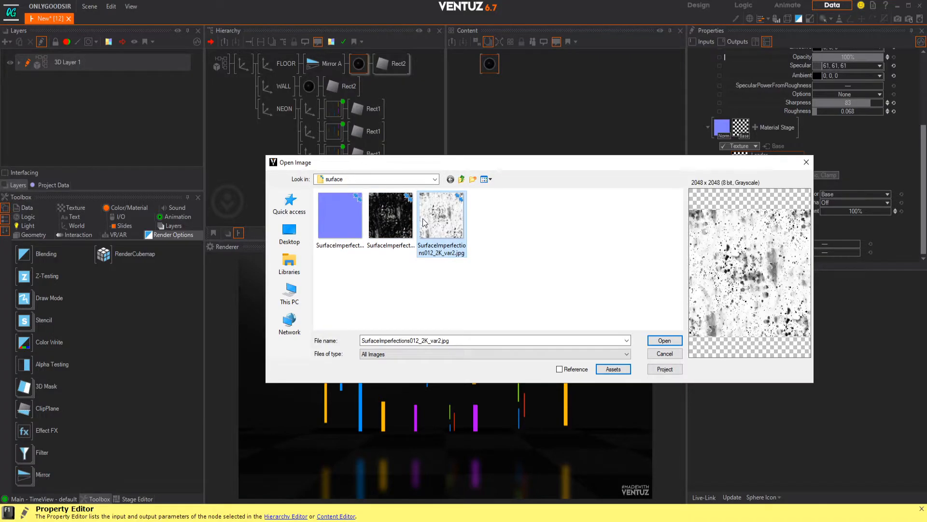
pyautogui.click(673, 354)
# Step: Add a Decal texture stage to the FLOOR material
pyautogui.scroll(3, 735, 128)
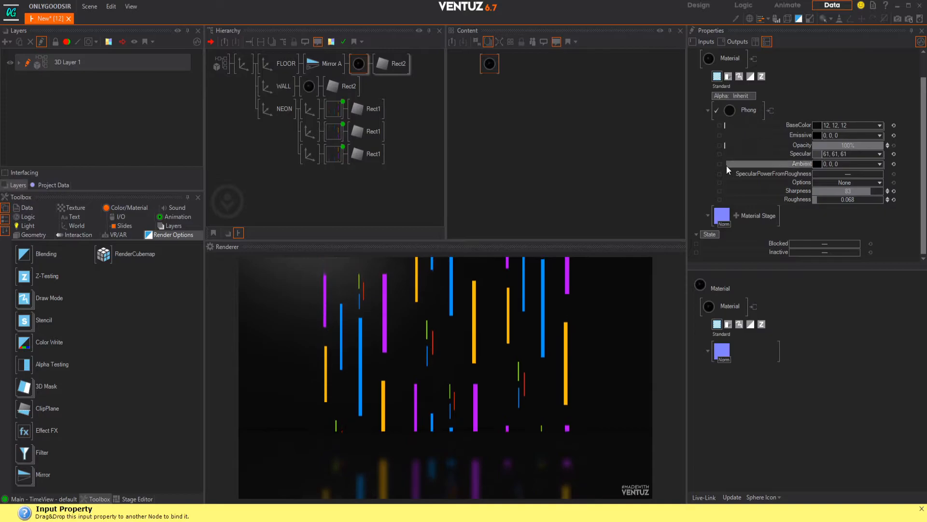
pyautogui.scroll(1, 729, 164)
pyautogui.click(737, 239)
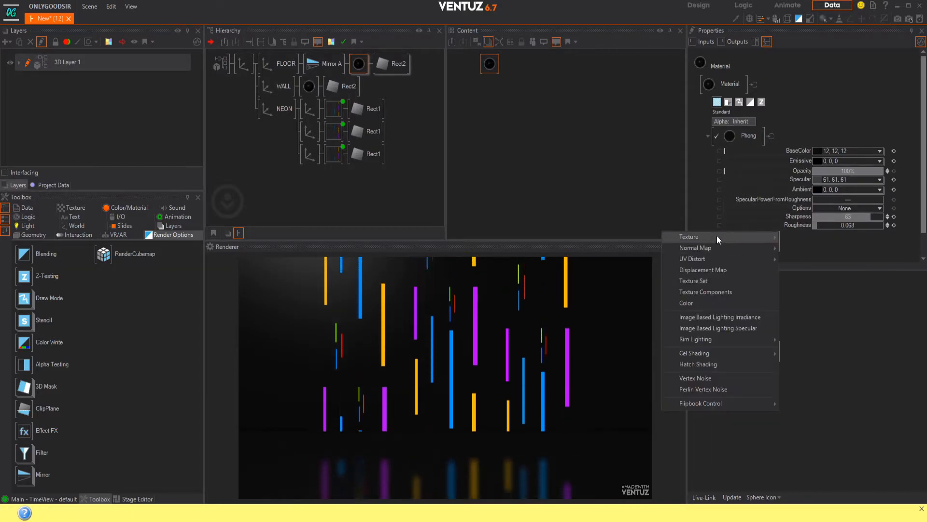
pyautogui.moveTo(717, 236)
pyautogui.click(814, 276)
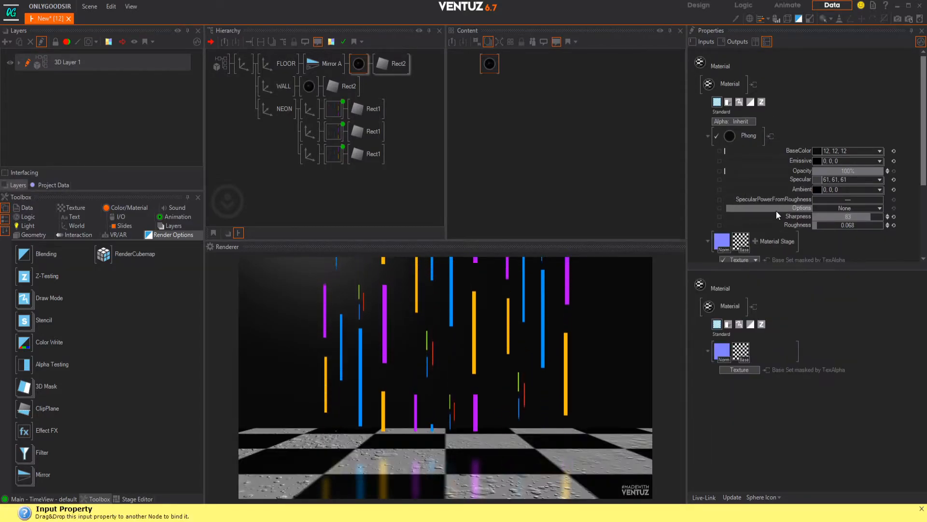
# Step: Load SurfaceImperfections012_2K_var1.jpg from the surface folder into the floor material's Decal texture
pyautogui.scroll(-2, 781, 195)
pyautogui.click(739, 213)
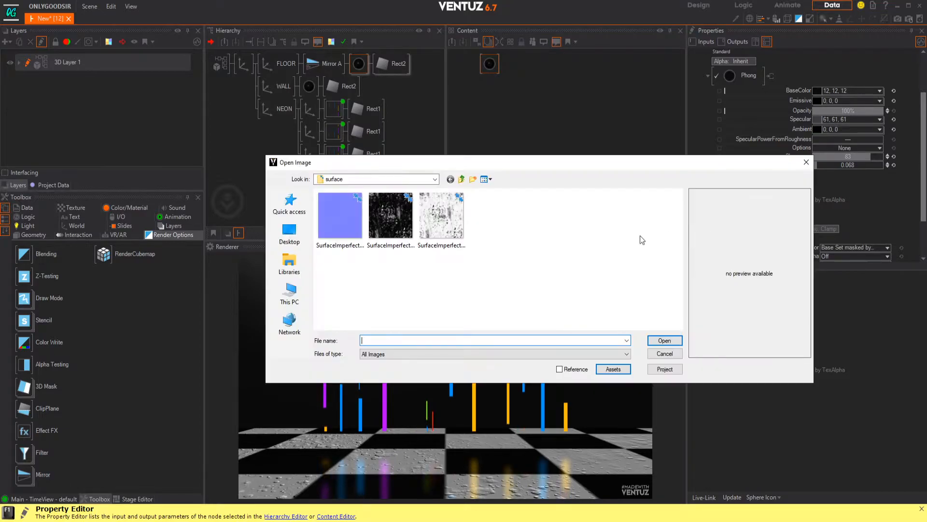
pyautogui.click(411, 225)
pyautogui.click(436, 222)
pyautogui.click(397, 229)
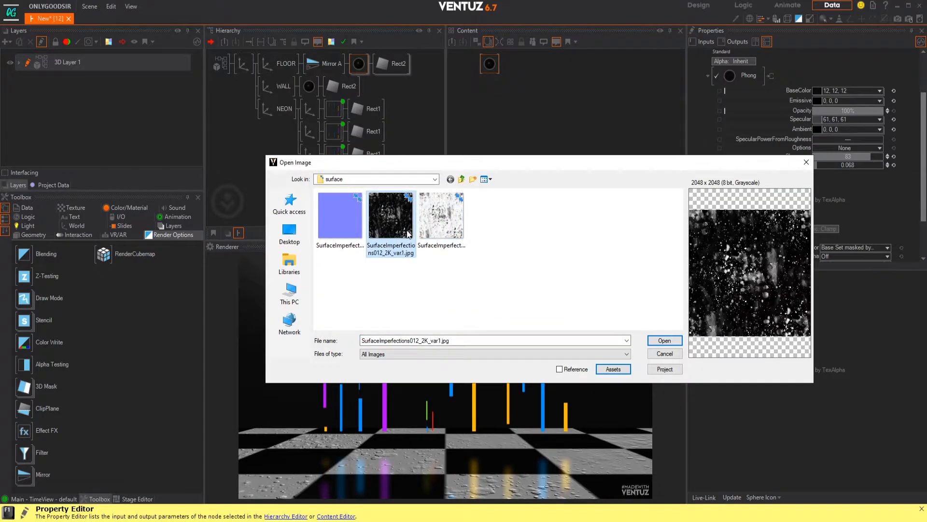
pyautogui.click(670, 344)
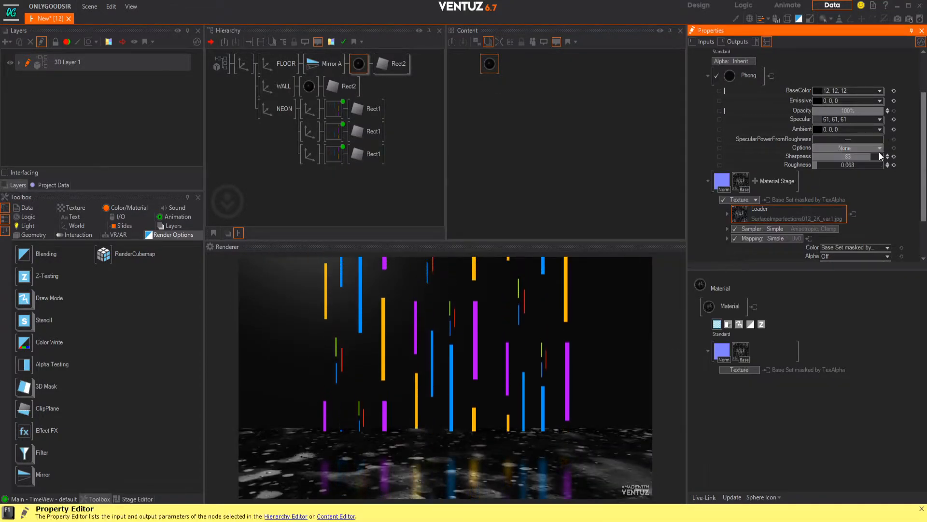
# Step: Lower the Amount of the floor's imperfection texture and darken the floor material's BaseColor to 2, 2, 2
pyautogui.scroll(-2, 844, 127)
pyautogui.moveTo(856, 211); pyautogui.dragTo(823, 213)
pyautogui.scroll(3, 729, 123)
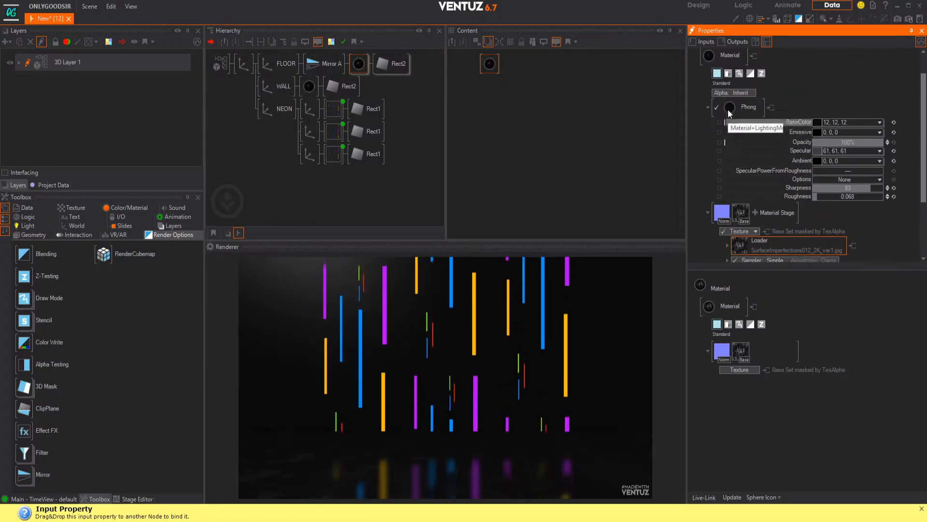
pyautogui.click(880, 123)
pyautogui.moveTo(862, 149); pyautogui.dragTo(804, 178)
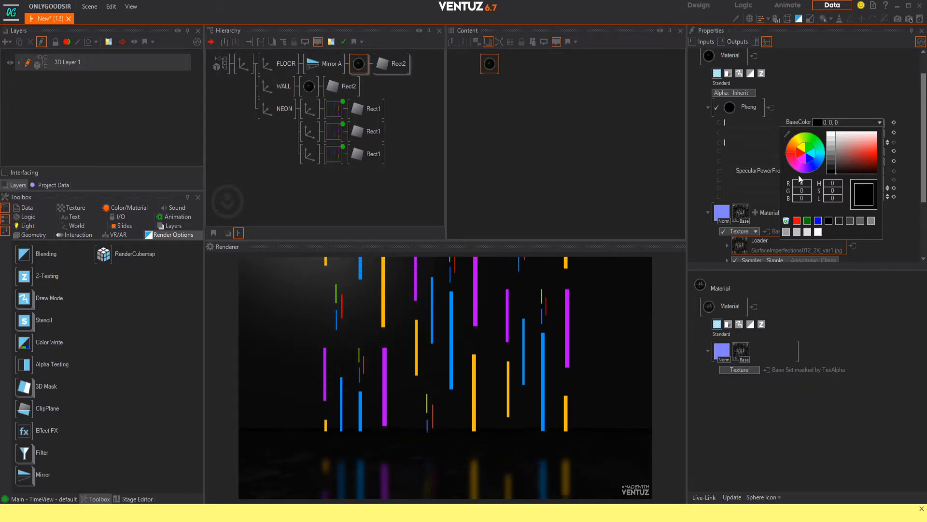
pyautogui.moveTo(843, 83); pyautogui.dragTo(848, 118)
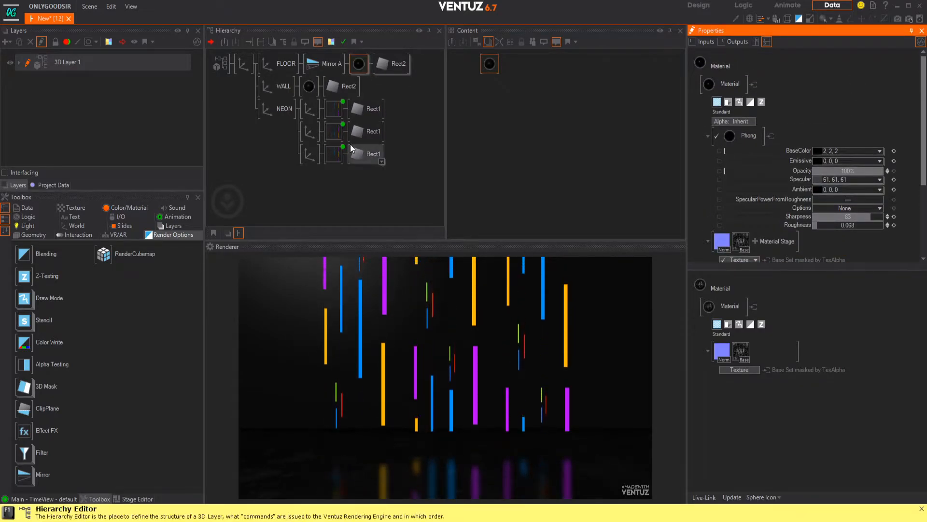
# Step: Raise the NEON axis by setting its Position Y to 1.15
pyautogui.click(278, 137)
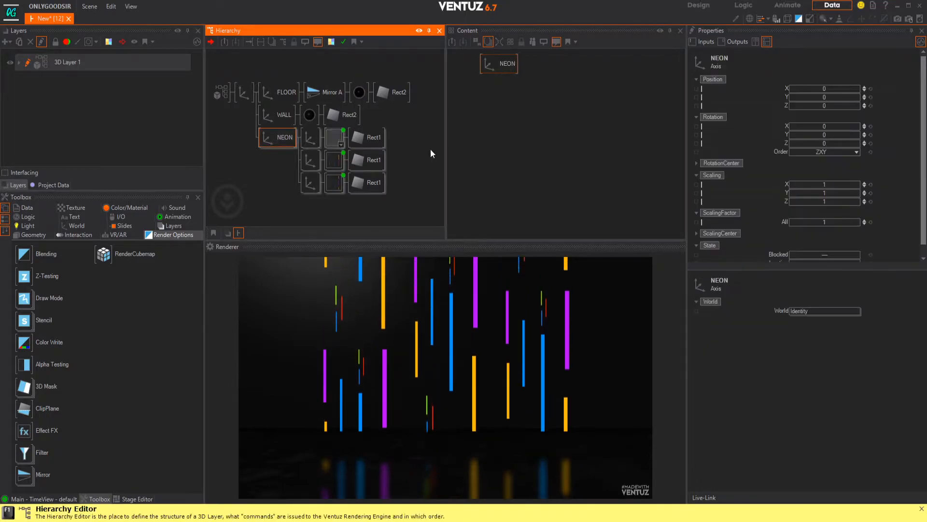
pyautogui.moveTo(825, 97); pyautogui.dragTo(855, 96)
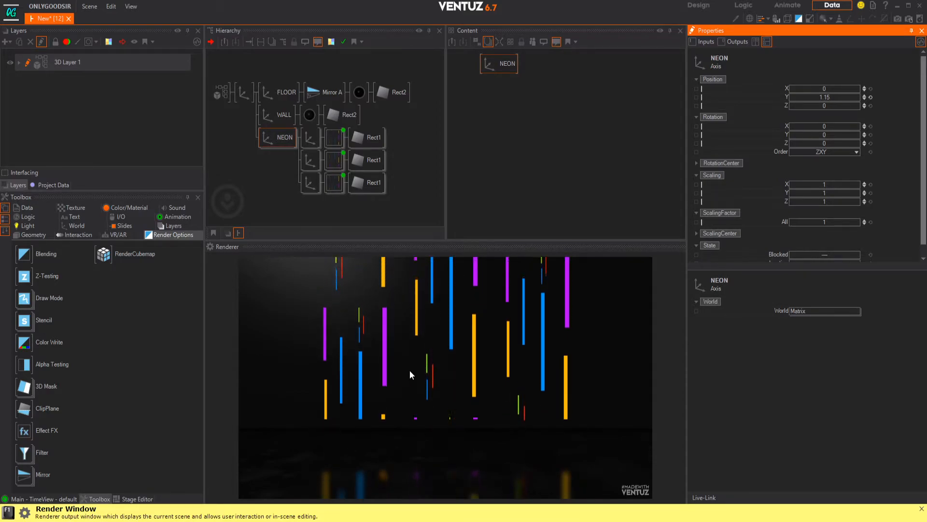
pyautogui.click(250, 171)
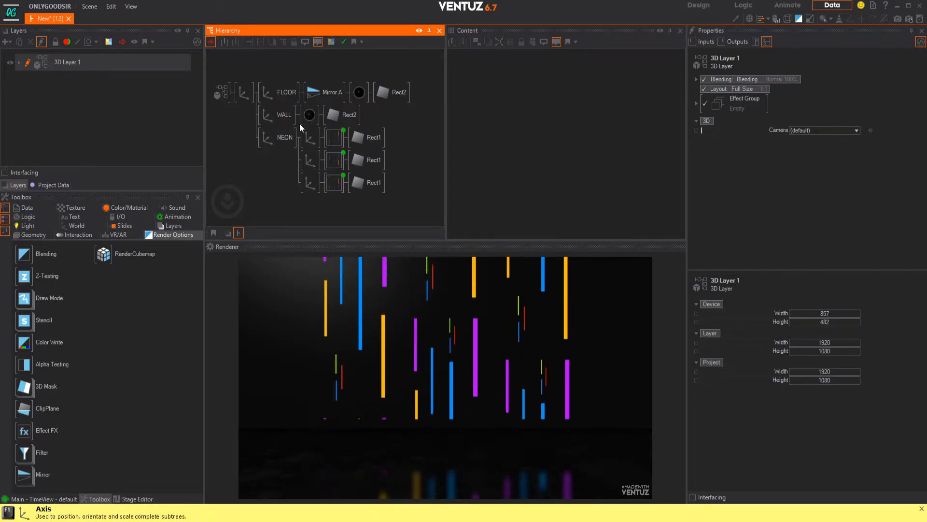
# Step: Add a Base texture stage to the WALL material
pyautogui.click(310, 116)
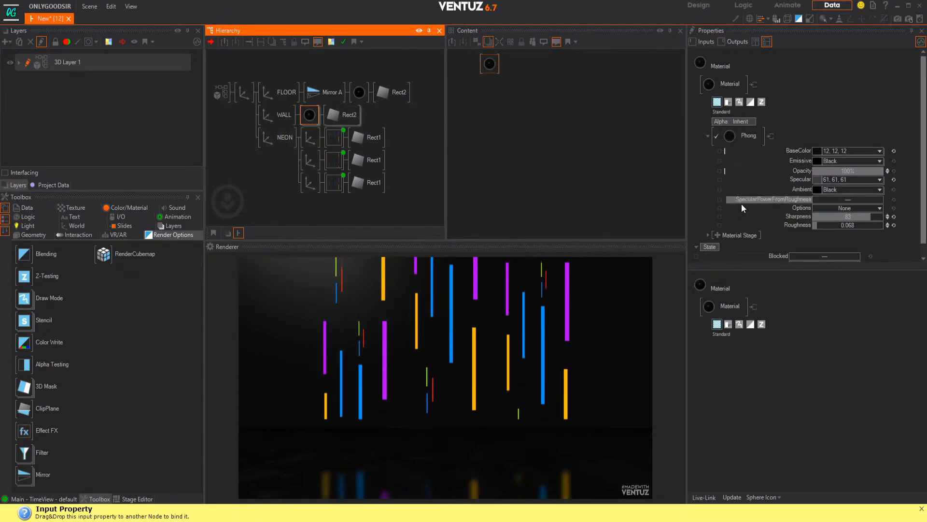
pyautogui.scroll(-1, 740, 199)
pyautogui.click(719, 222)
pyautogui.moveTo(707, 224)
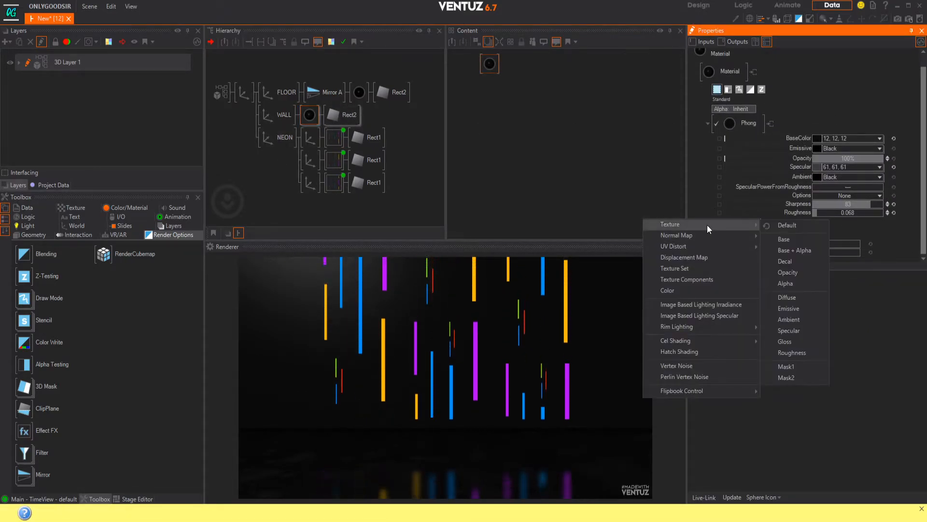
pyautogui.click(786, 243)
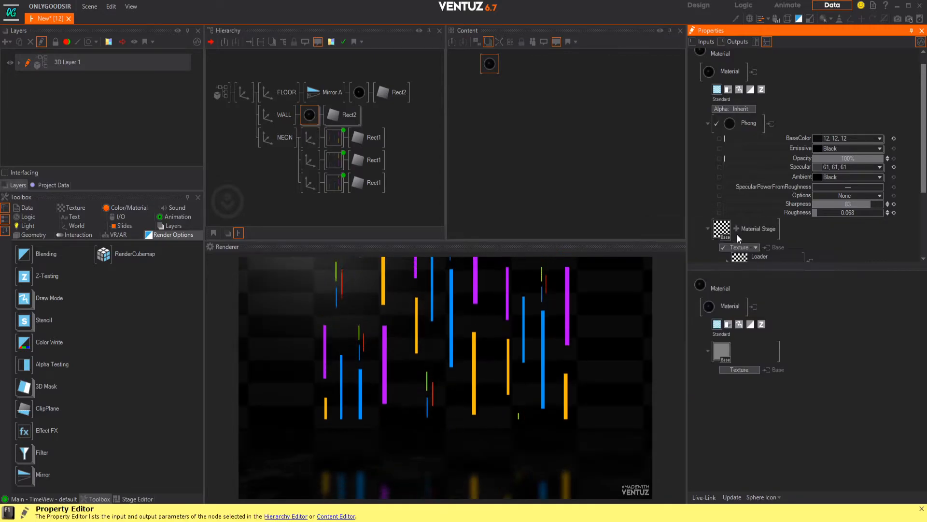
# Step: Load Marble006_2K_Color.jpg from the neo folder into the wall's Base texture and reset the wall material's BaseColor to White
pyautogui.click(721, 229)
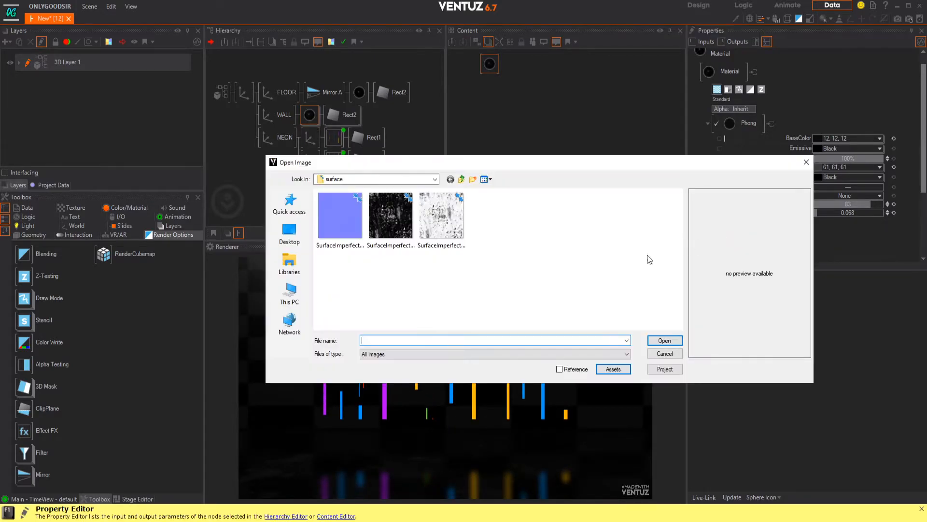
pyautogui.click(461, 180)
pyautogui.click(389, 216)
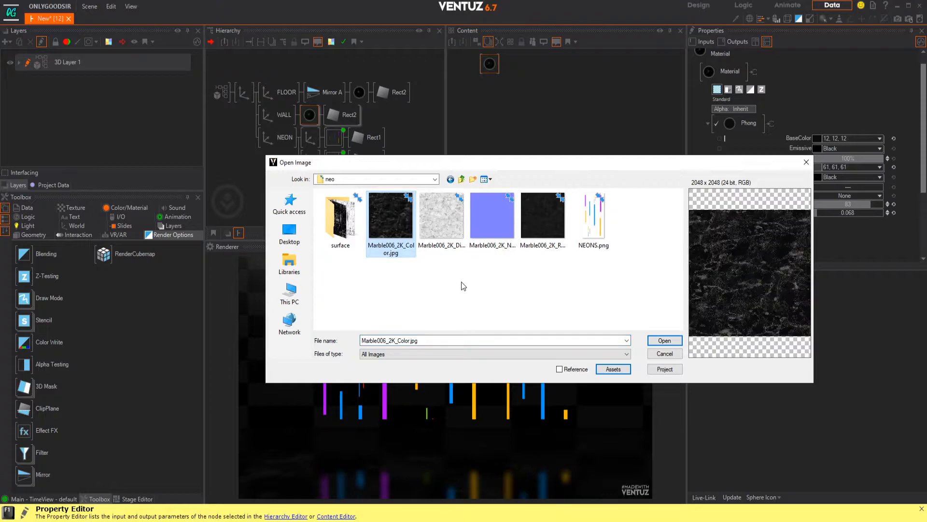
pyautogui.click(662, 339)
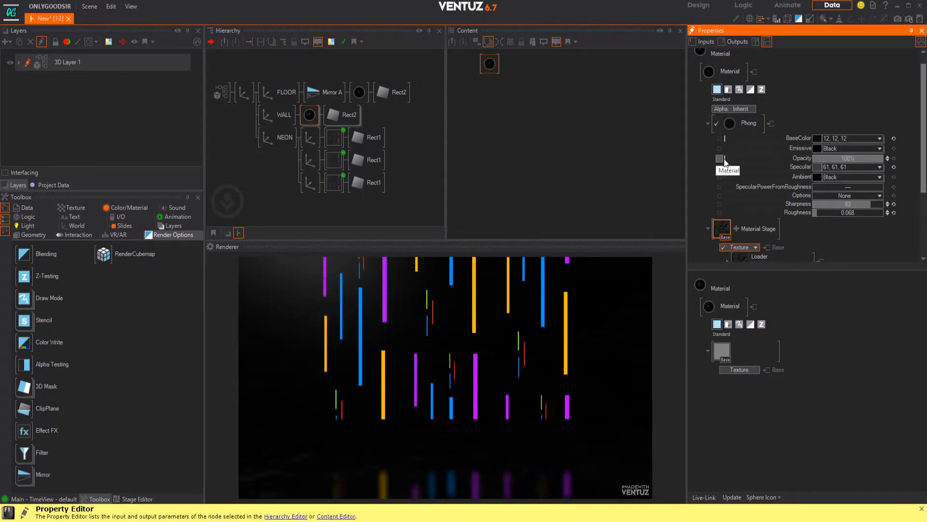
pyautogui.click(894, 138)
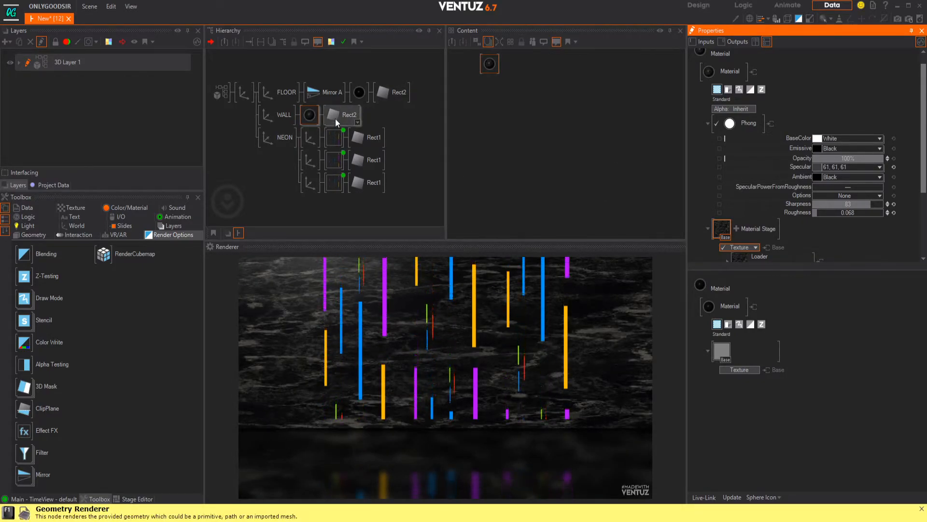
# Step: Add a default Normal Map stage to the WALL material and load Marble006_2K_Normal.jpg into it
pyautogui.click(736, 228)
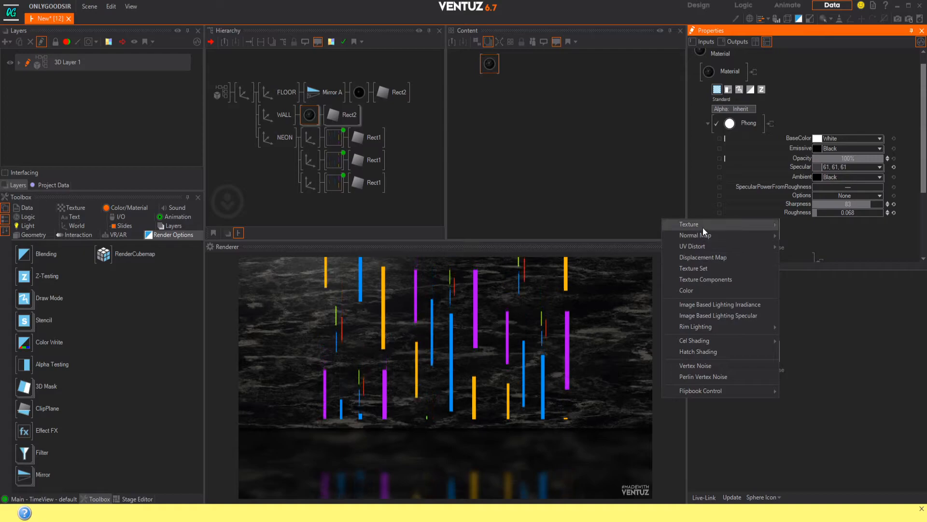
pyautogui.moveTo(705, 235)
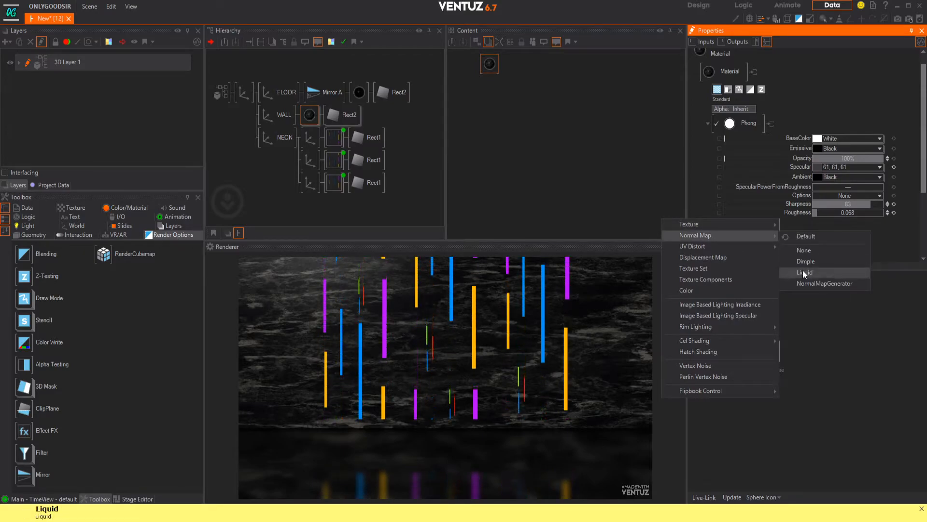
pyautogui.click(809, 239)
pyautogui.scroll(-3, 743, 258)
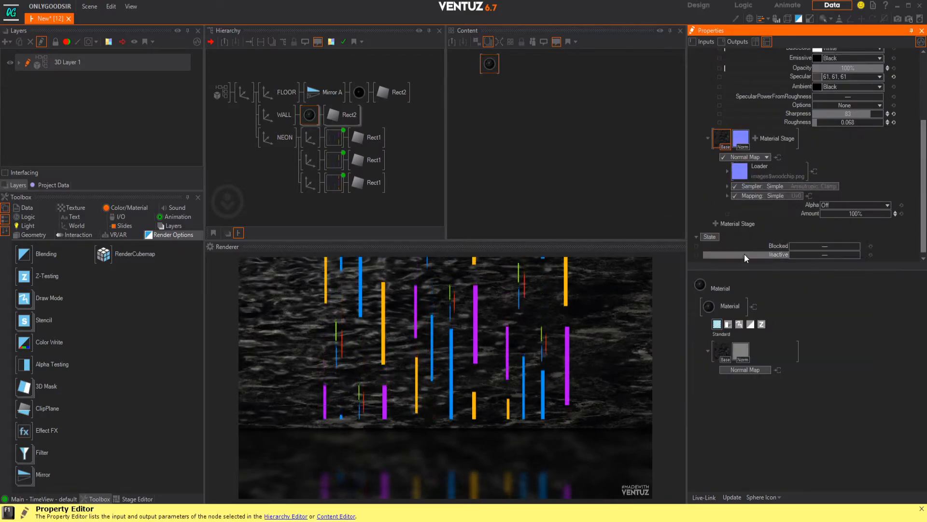
pyautogui.doubleClick(743, 174)
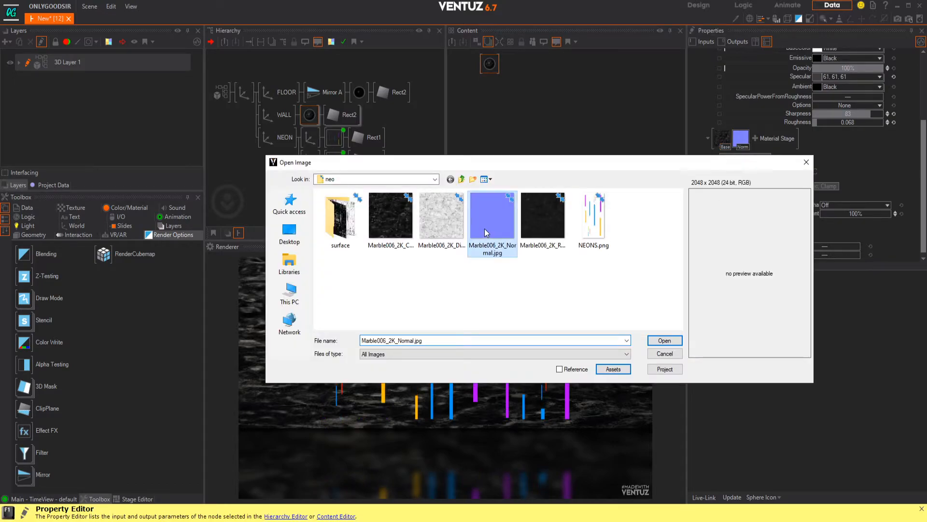
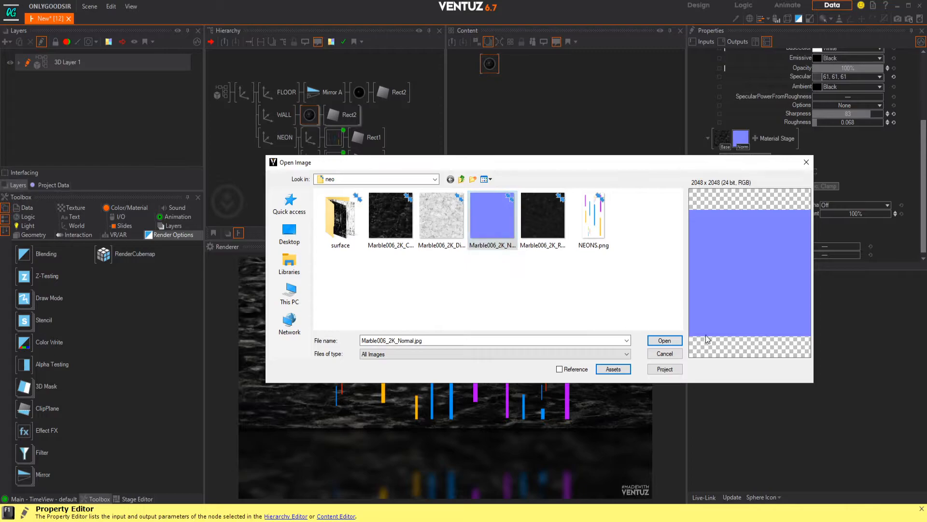
# Step: Add a Roughness texture stage to the WALL material and load Marble006_2K_Roughness.jpg from the neo folder into it
pyautogui.click(665, 341)
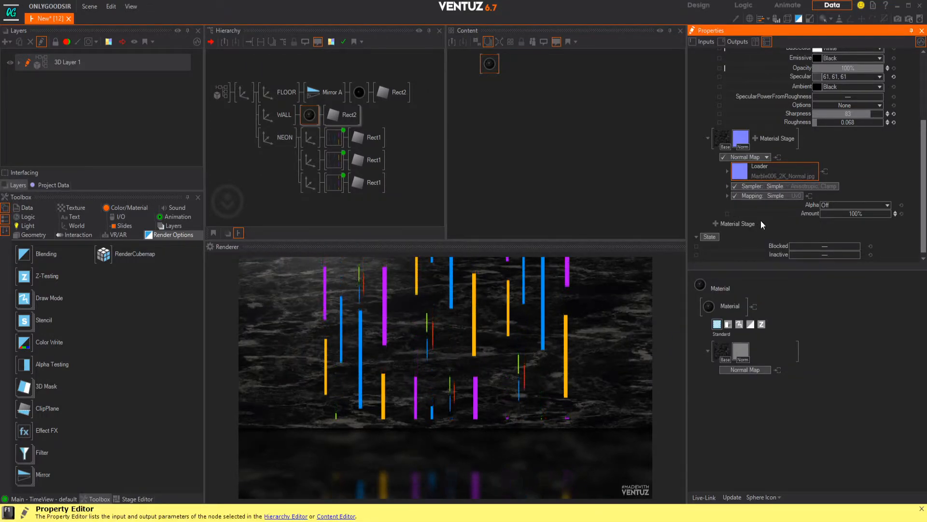
pyautogui.click(755, 139)
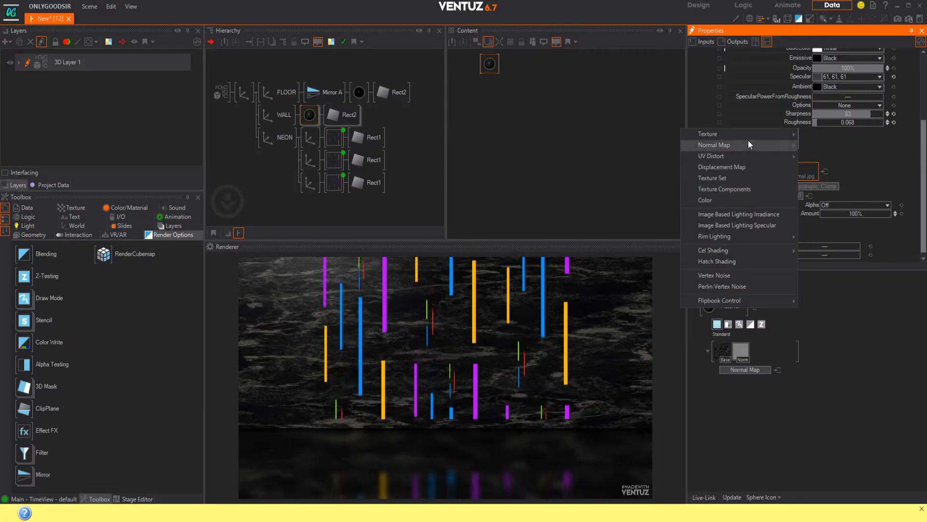
pyautogui.moveTo(748, 134)
pyautogui.click(831, 262)
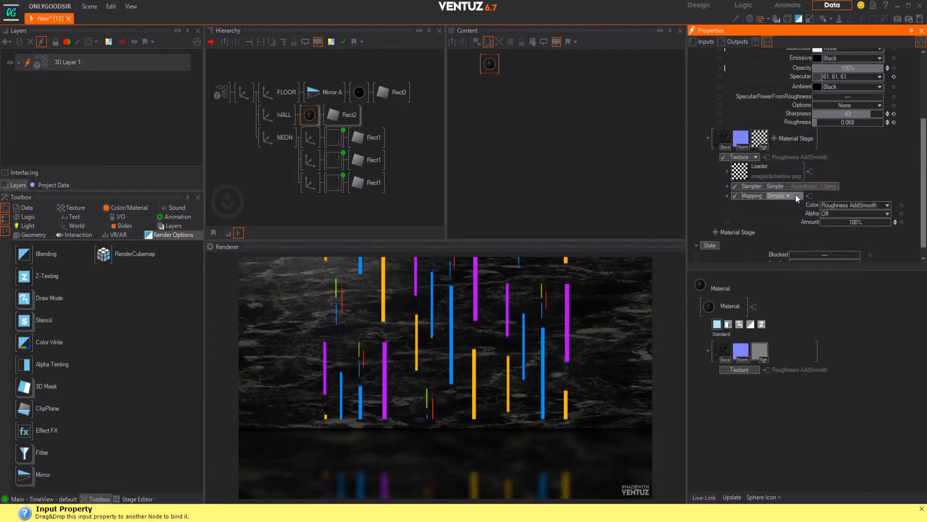
pyautogui.click(739, 172)
pyautogui.click(560, 219)
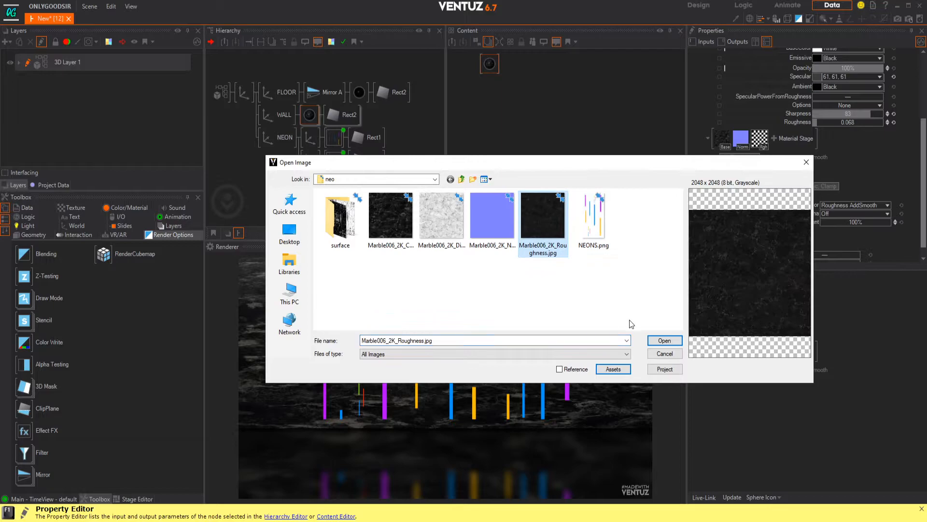
pyautogui.click(663, 339)
# Step: Set Mapping to From Above and Sampler to Inherit on both the Roughness and Normal Map stages of the WALL material
pyautogui.click(761, 142)
pyautogui.click(787, 196)
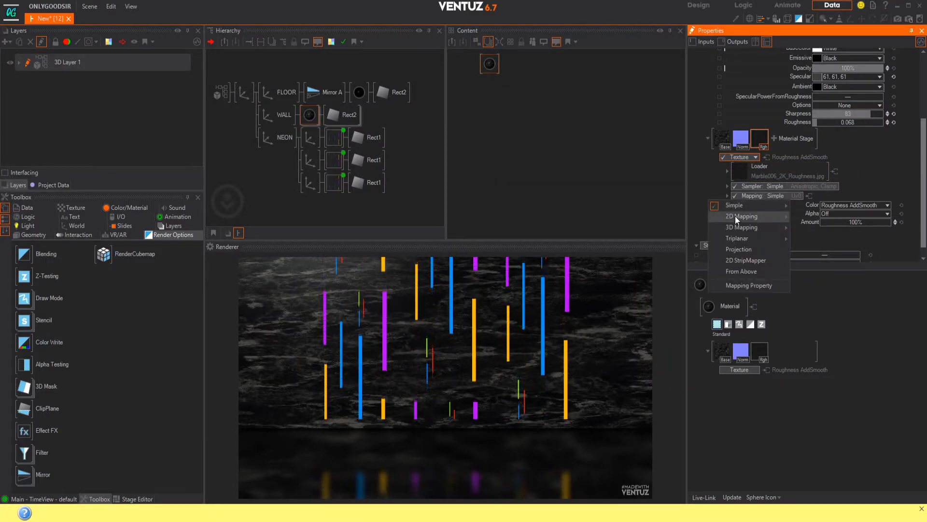
pyautogui.click(744, 271)
pyautogui.click(787, 187)
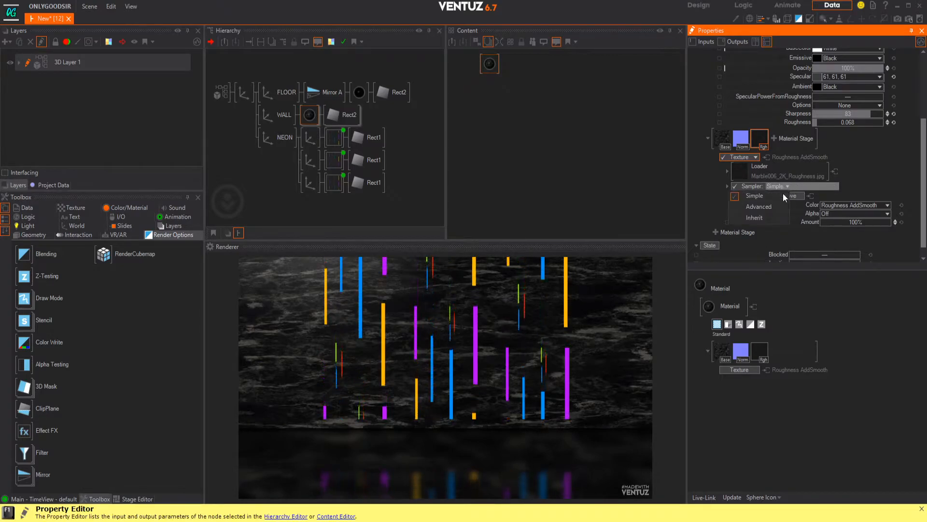
pyautogui.click(756, 219)
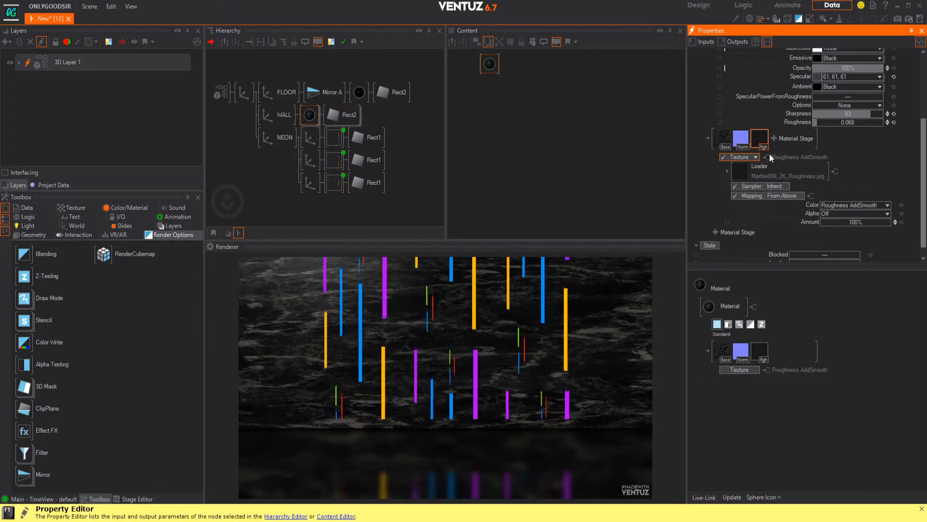
pyautogui.click(739, 139)
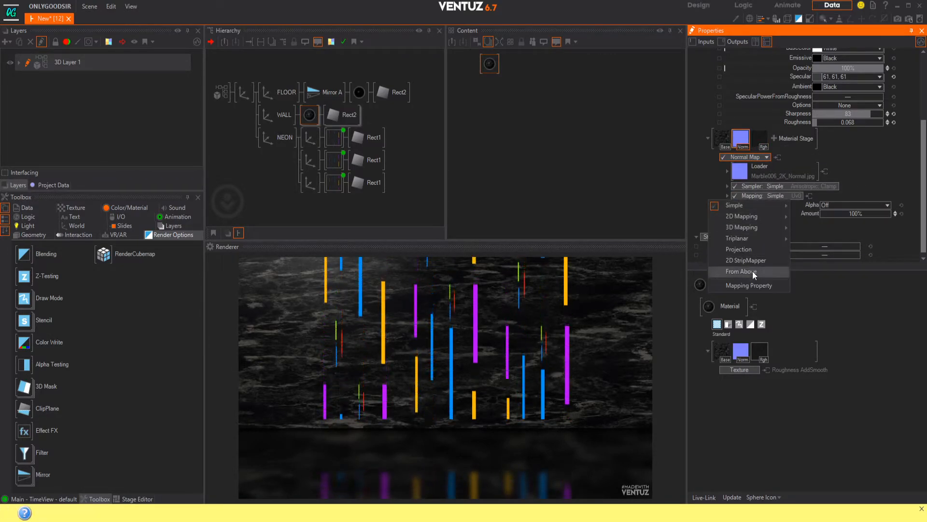
pyautogui.click(752, 271)
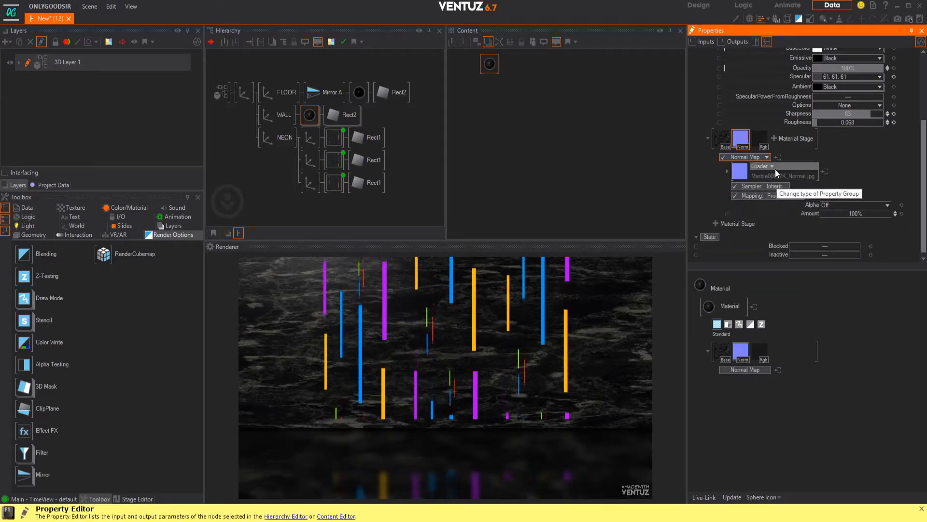
# Step: Give the wall's Base texture a 2D Mapping with ScalingX about 0.49 and set its sampler type to Anisotropic, Wrap
pyautogui.click(722, 140)
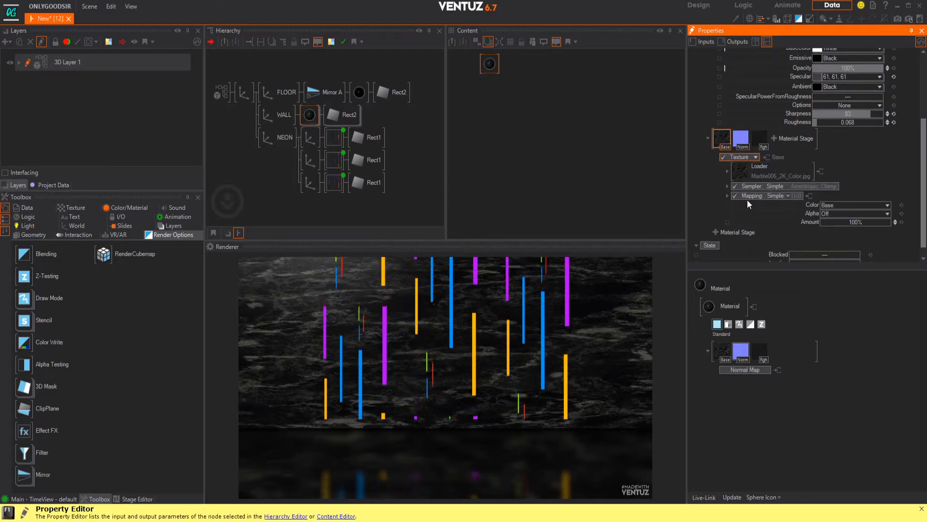
pyautogui.click(781, 196)
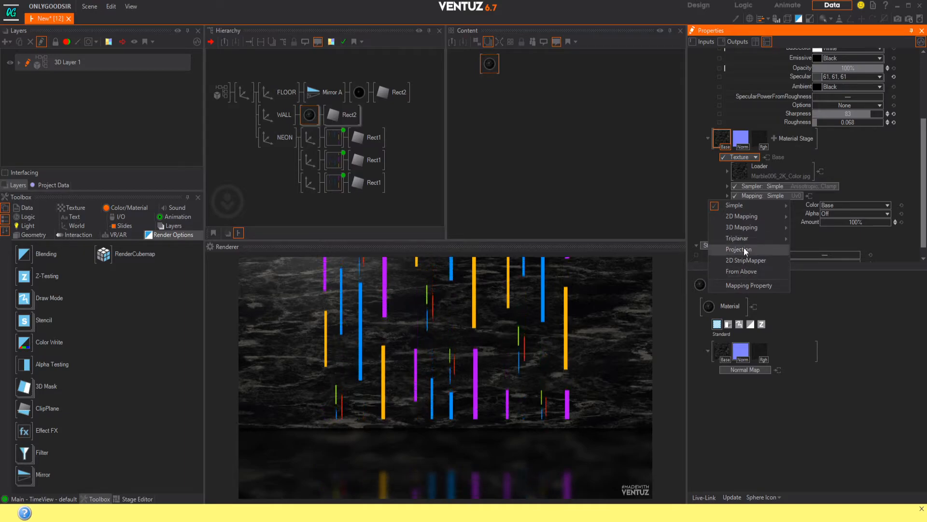
pyautogui.moveTo(755, 215)
pyautogui.click(807, 233)
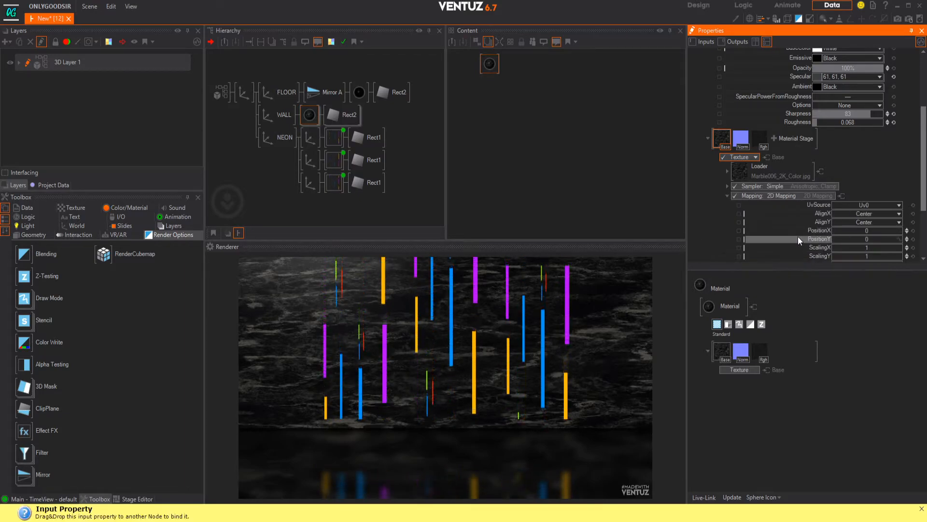
pyautogui.scroll(-3, 796, 187)
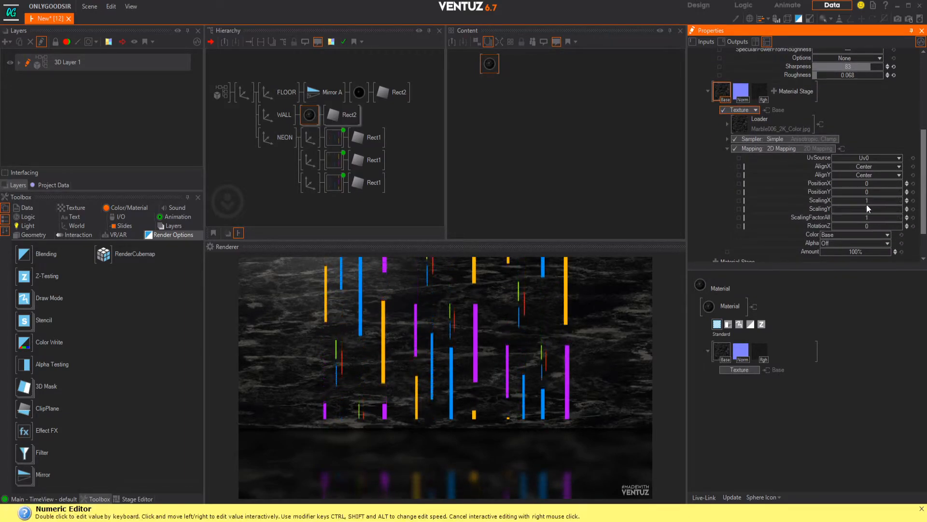
pyautogui.moveTo(873, 200); pyautogui.dragTo(835, 198)
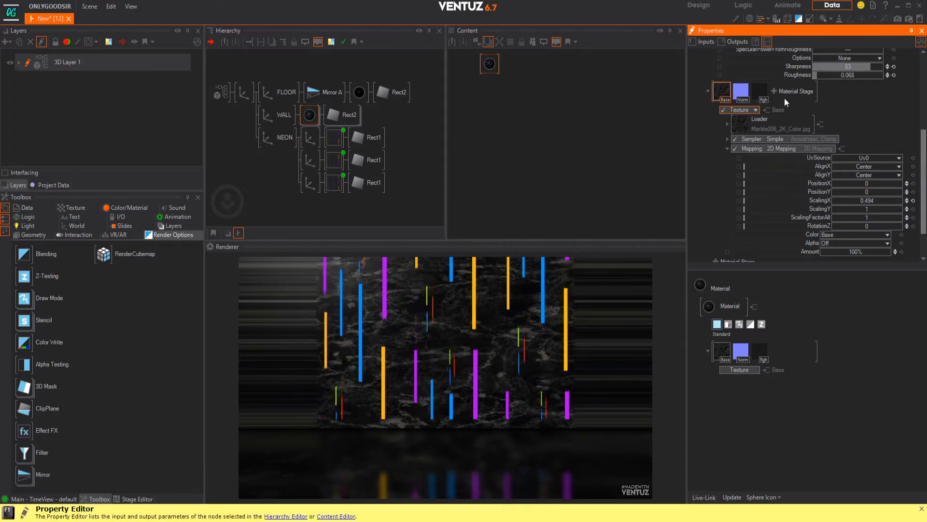
pyautogui.click(787, 149)
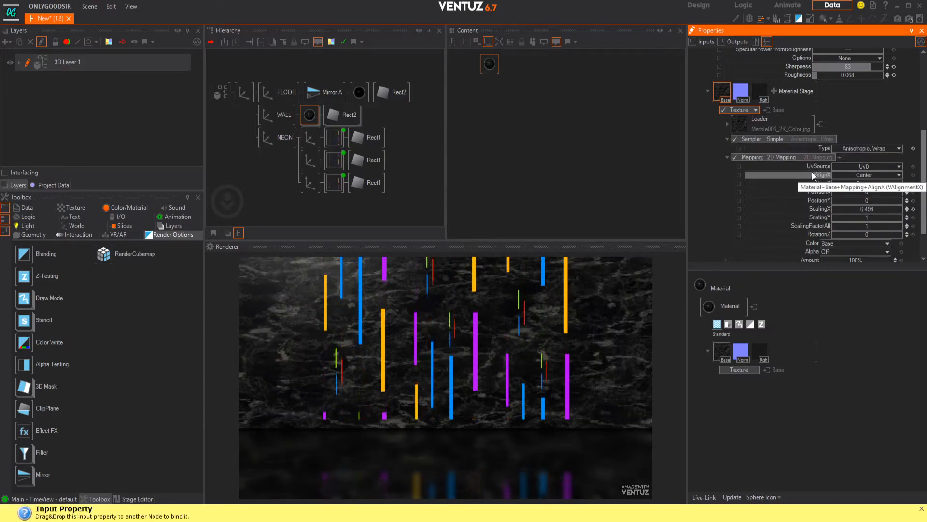
# Step: Set the Base texture mapping's RotationZ to -30, trying -45 and -35 on the way, and reduce its ScalingX and ScalingY
pyautogui.moveTo(875, 209); pyautogui.dragTo(873, 234)
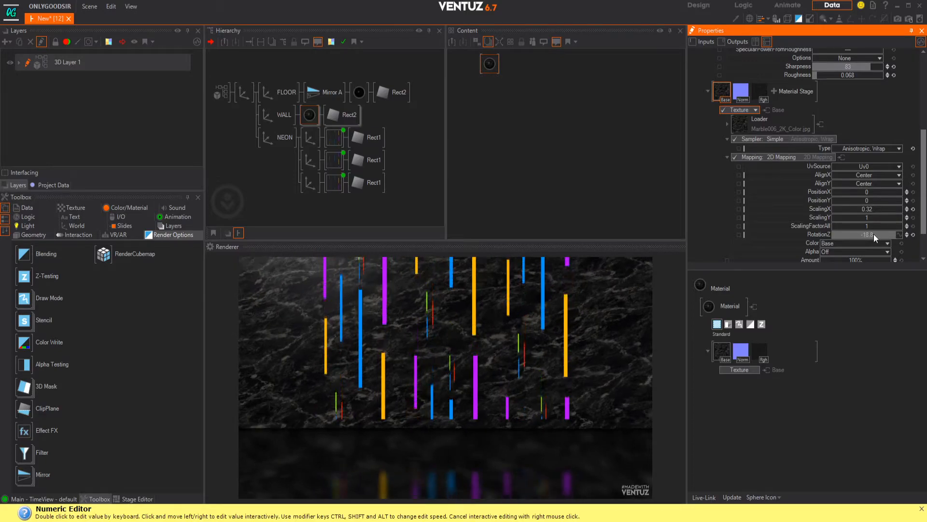
pyautogui.doubleClick(873, 234)
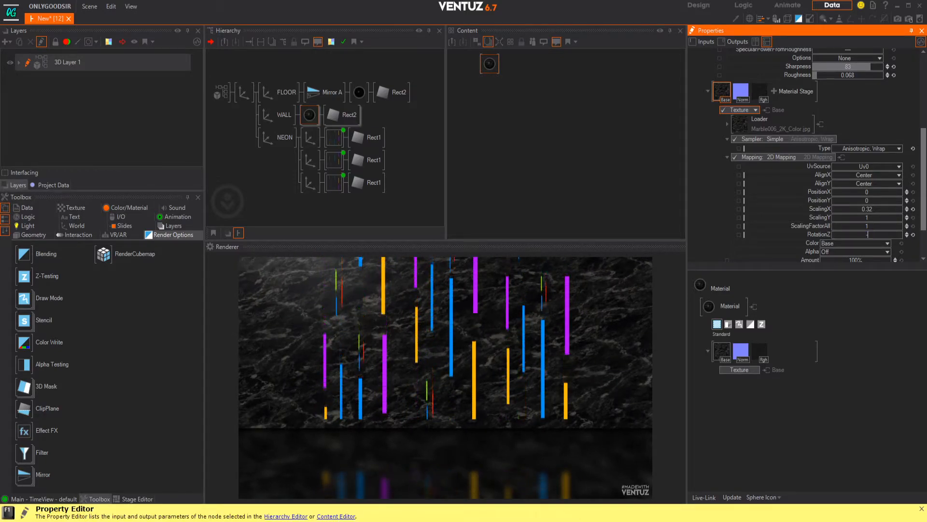
pyautogui.write('-45')
pyautogui.press('Return')
pyautogui.doubleClick(874, 234)
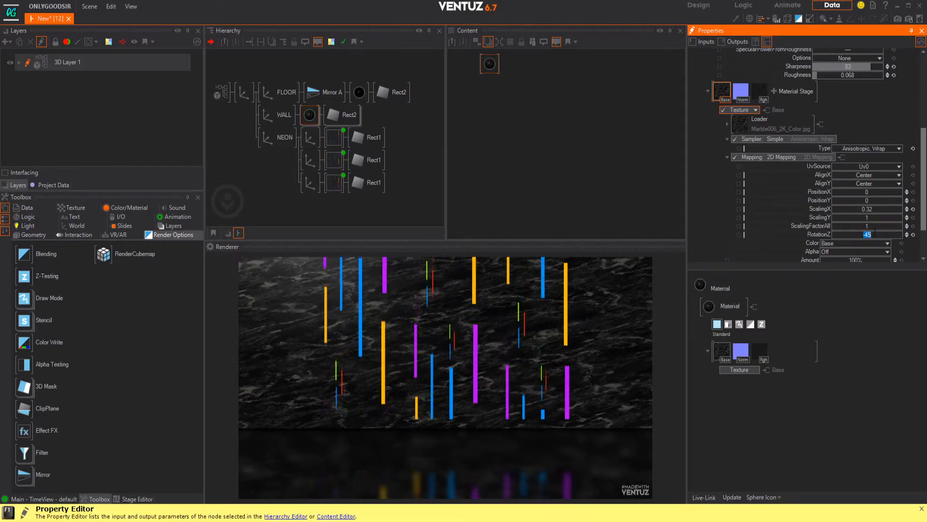
pyautogui.write('-35')
pyautogui.press('Return')
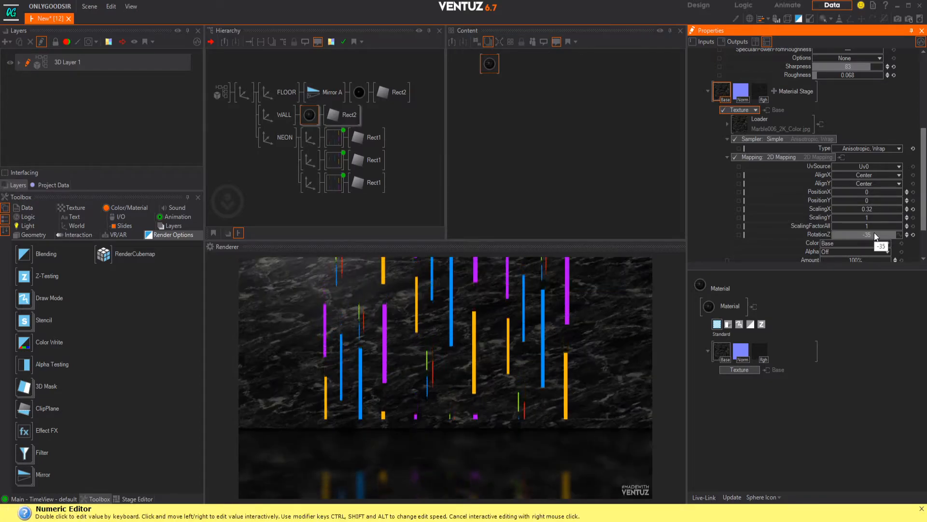
pyautogui.doubleClick(874, 233)
pyautogui.press('Return')
pyautogui.moveTo(871, 217)
pyautogui.mouseDown()
pyautogui.moveTo(860, 218)
pyautogui.moveTo(871, 219)
pyautogui.mouseUp()
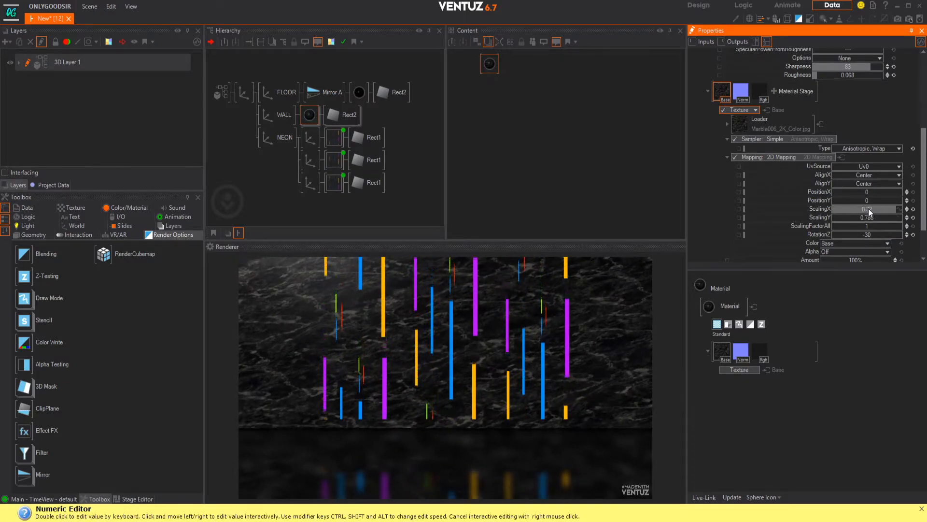
# Step: Darken the WALL material's BaseColor to 122, 122, 122, raise Roughness to about 0.43 and lower Sharpness to about 78
pyautogui.scroll(1, 816, 133)
pyautogui.scroll(2, 817, 133)
pyautogui.click(878, 73)
pyautogui.click(831, 100)
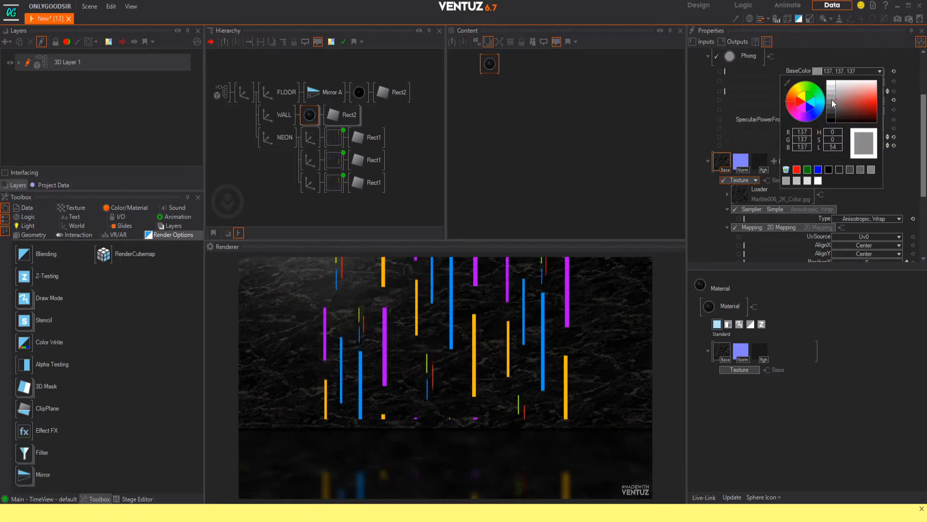
pyautogui.click(896, 73)
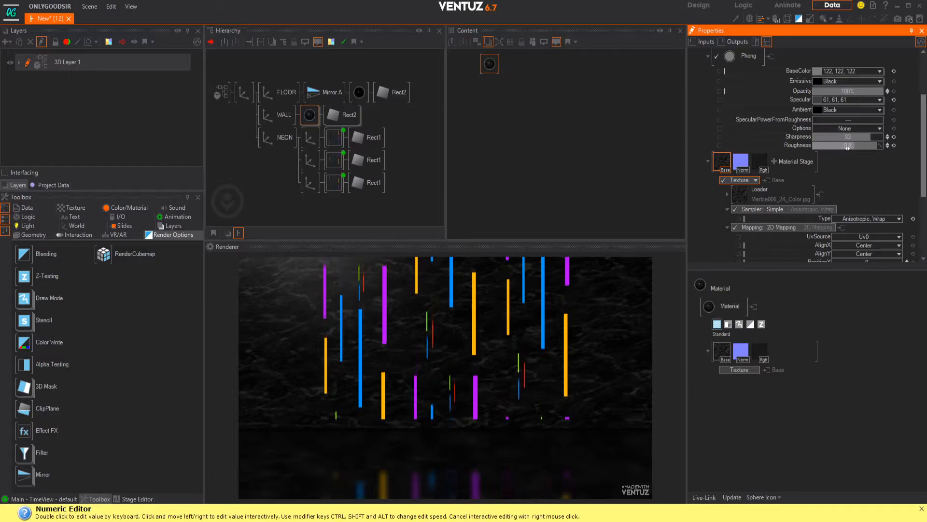
pyautogui.moveTo(820, 147); pyautogui.dragTo(867, 138)
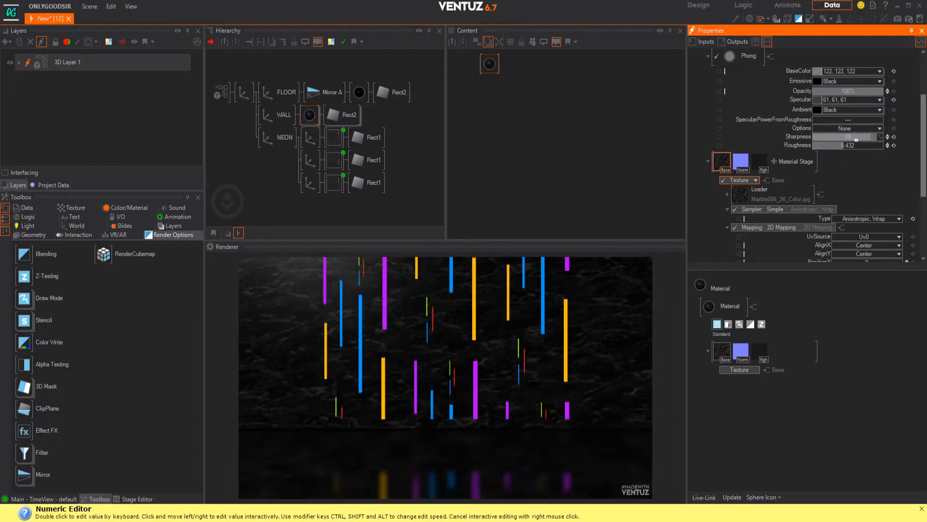
# Step: Change the WALL material's Roughness texture stage to a Specular texture stage
pyautogui.click(764, 164)
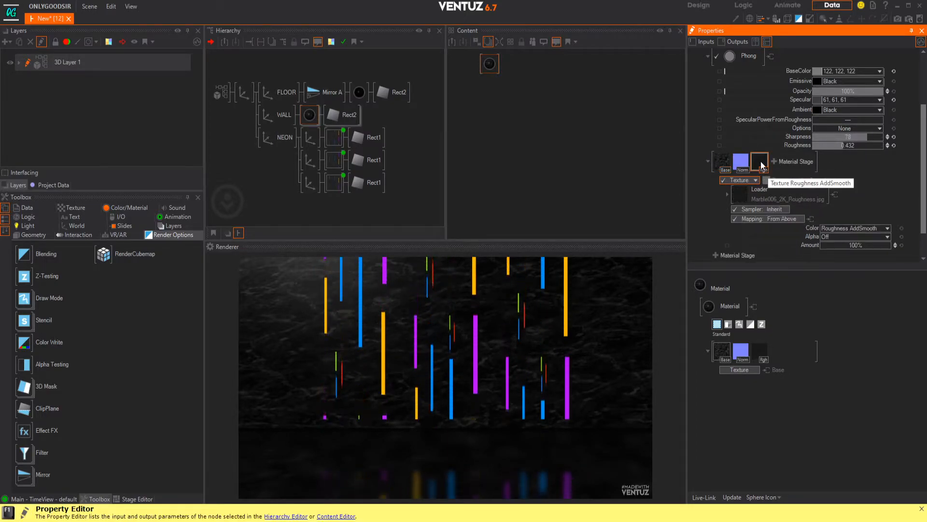
pyautogui.click(754, 179)
pyautogui.moveTo(747, 187)
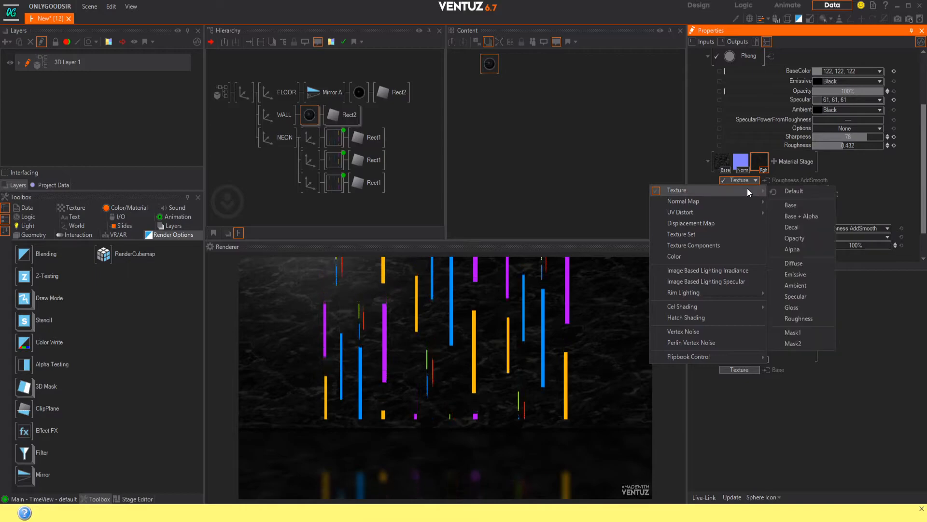
pyautogui.click(795, 297)
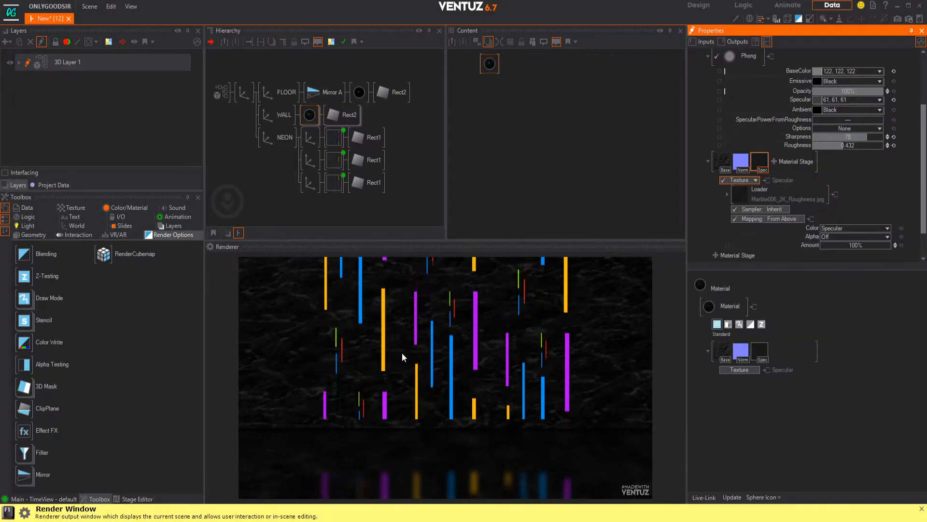
# Step: Reset the WALL material's Roughness to 0 and Specular to White, and lower Sharpness to 46
pyautogui.moveTo(859, 138)
pyautogui.mouseDown()
pyautogui.moveTo(817, 147)
pyautogui.moveTo(856, 137)
pyautogui.mouseUp()
pyautogui.click(894, 145)
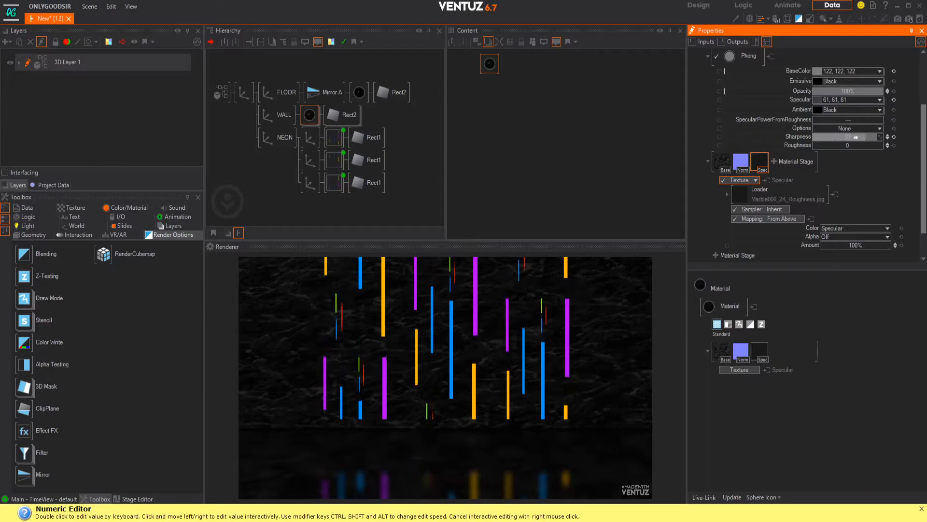
pyautogui.click(894, 100)
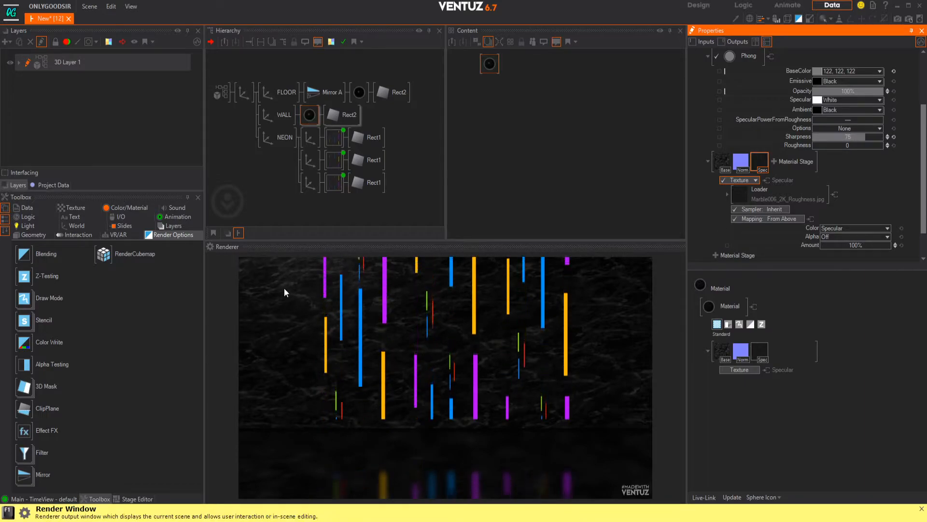
pyautogui.moveTo(858, 137); pyautogui.dragTo(844, 137)
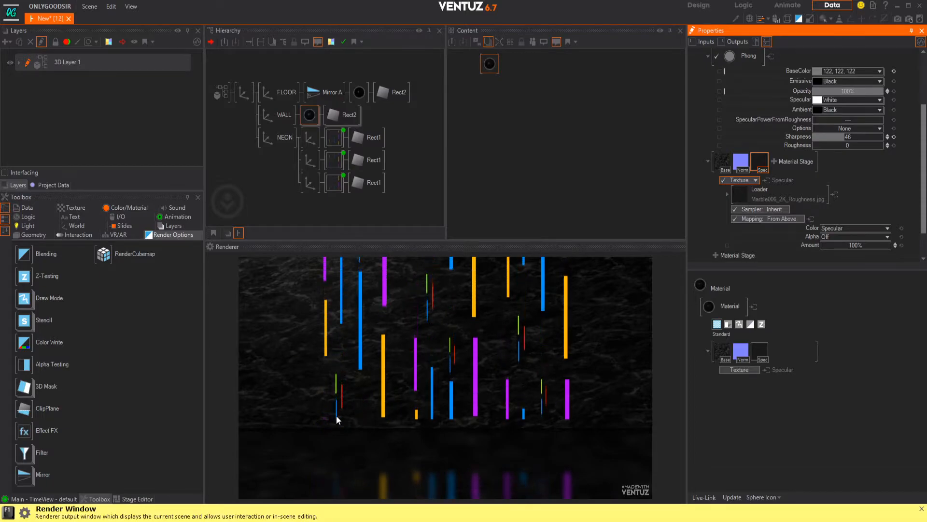
# Step: Lower the root axis to Position Y 4.15 and tilt it to Rotation X -1.2
pyautogui.click(244, 92)
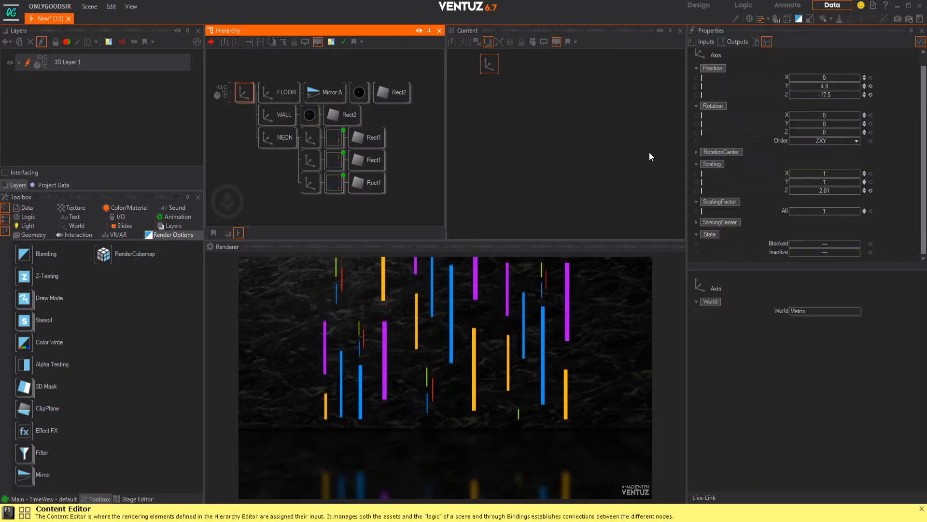
pyautogui.moveTo(827, 87)
pyautogui.mouseDown()
pyautogui.moveTo(793, 83)
pyautogui.moveTo(812, 83)
pyautogui.mouseUp()
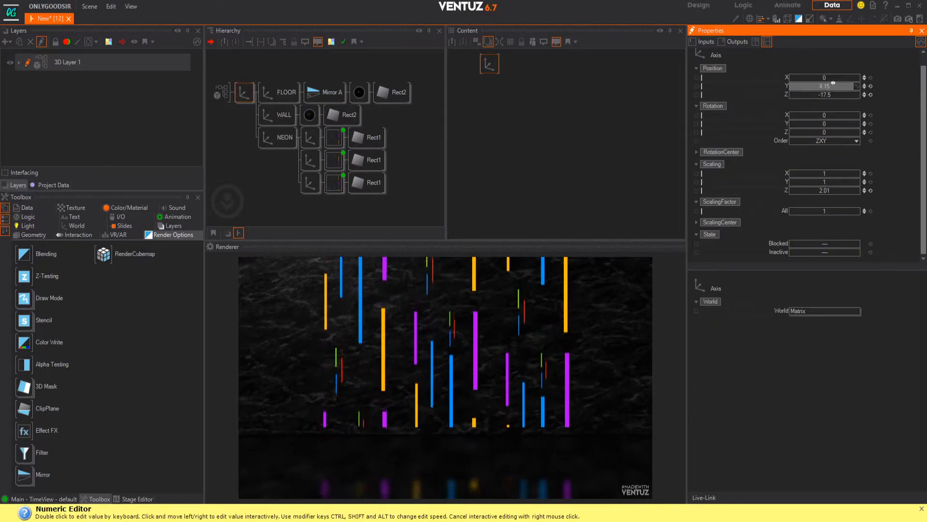
pyautogui.moveTo(831, 115); pyautogui.dragTo(821, 115)
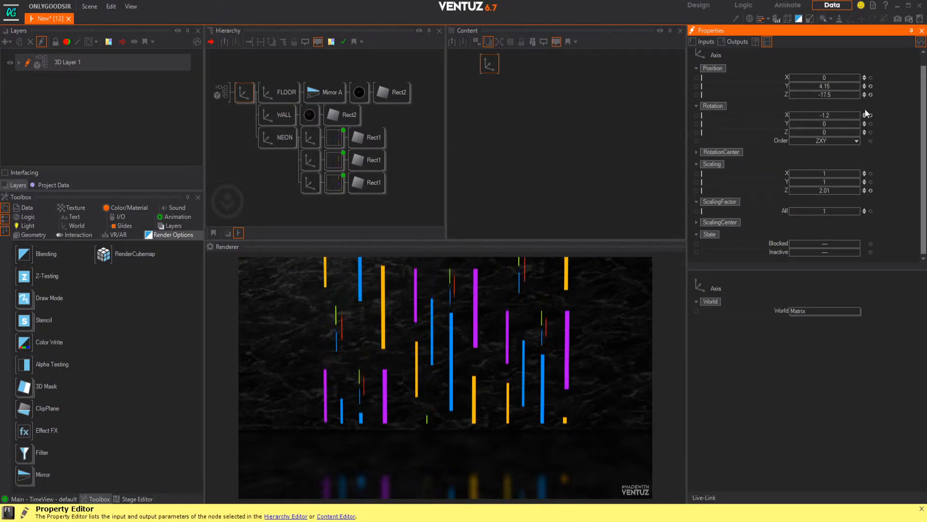
# Step: Add a Glare effect to the Effect Group of 3D Layer 1
pyautogui.click(18, 62)
pyautogui.click(27, 102)
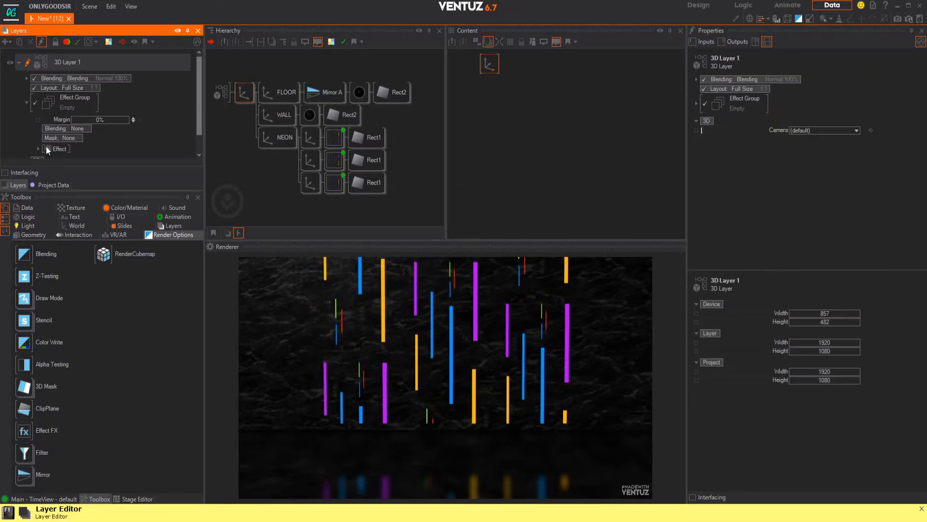
pyautogui.click(45, 147)
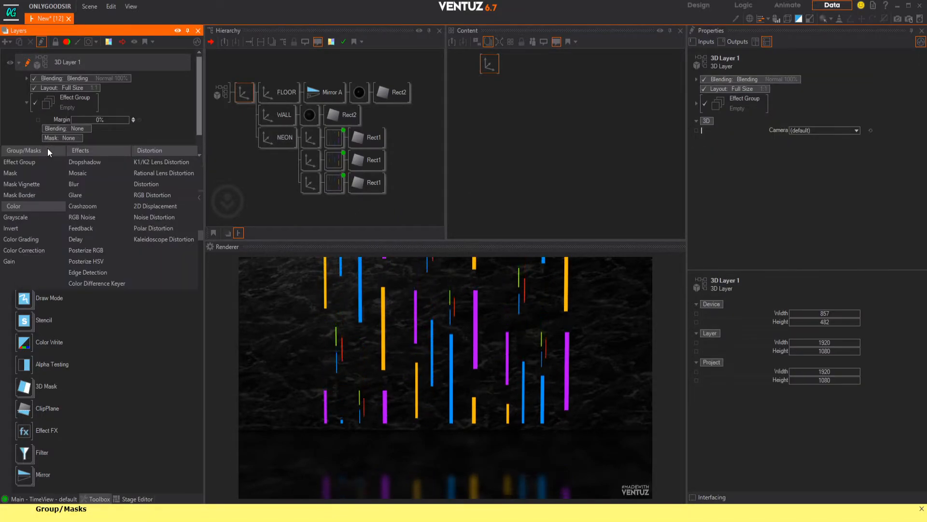
pyautogui.click(81, 195)
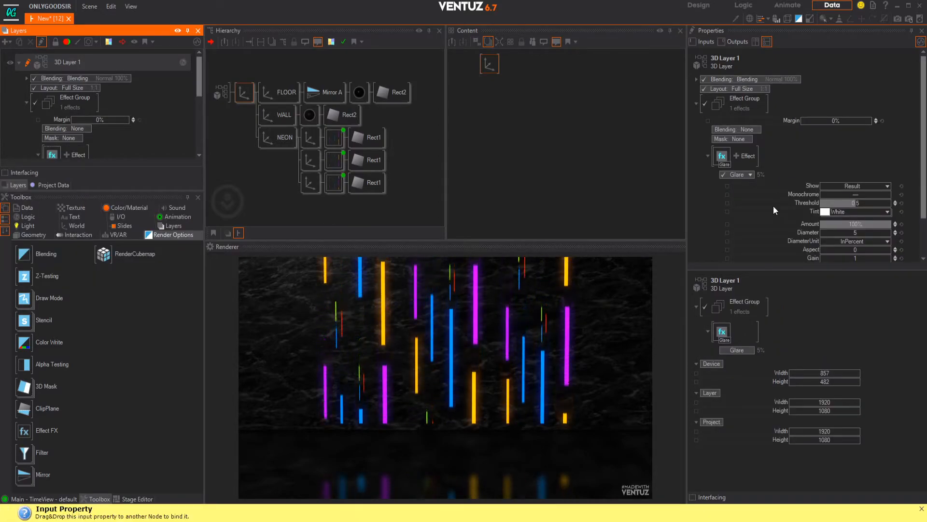
# Step: Set the Glare effect's Diameter to 22.6 and Gain to 2.37, and reset its Threshold to 0.5
pyautogui.scroll(-1, 855, 175)
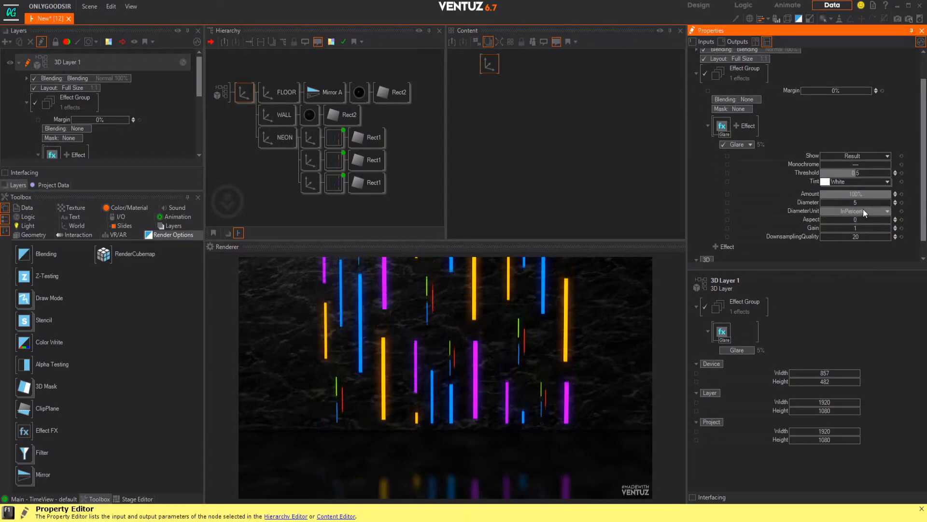
pyautogui.moveTo(856, 203); pyautogui.dragTo(859, 201)
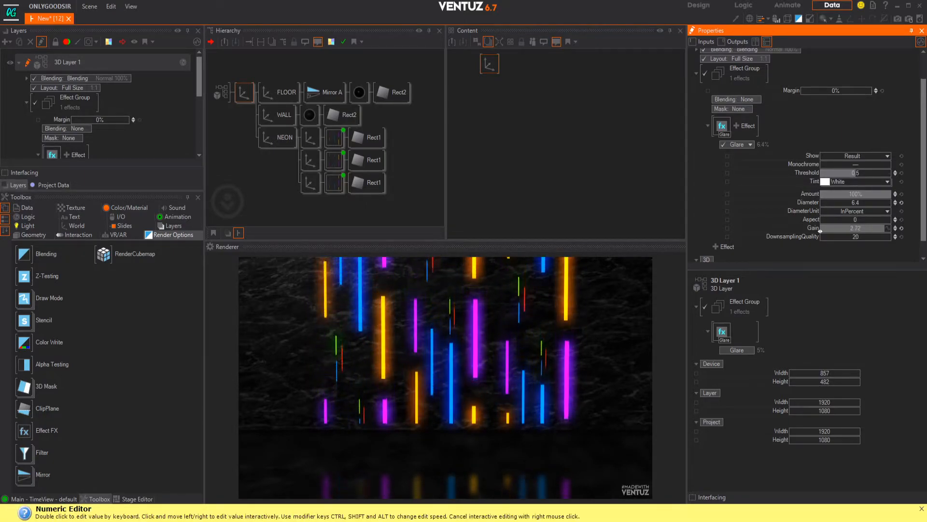
pyautogui.moveTo(856, 175); pyautogui.dragTo(846, 176)
pyautogui.click(901, 173)
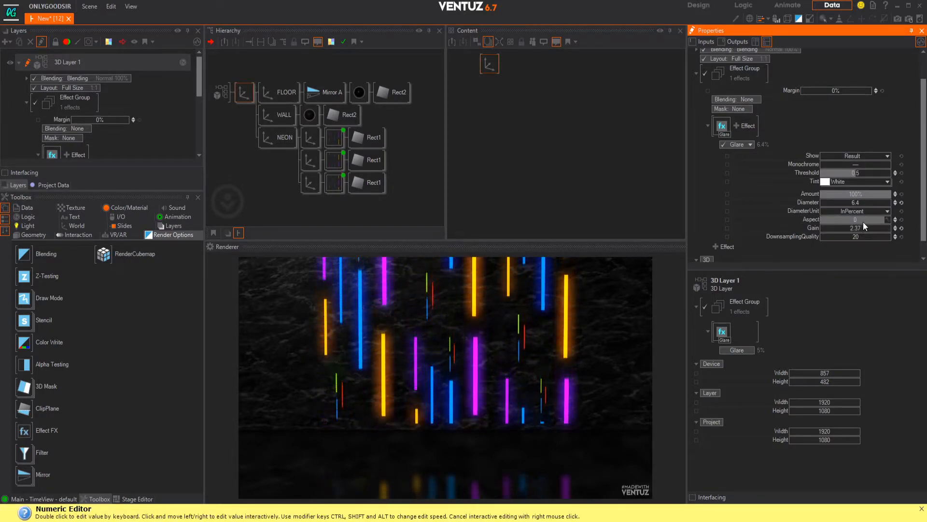
pyautogui.moveTo(857, 202); pyautogui.dragTo(890, 203)
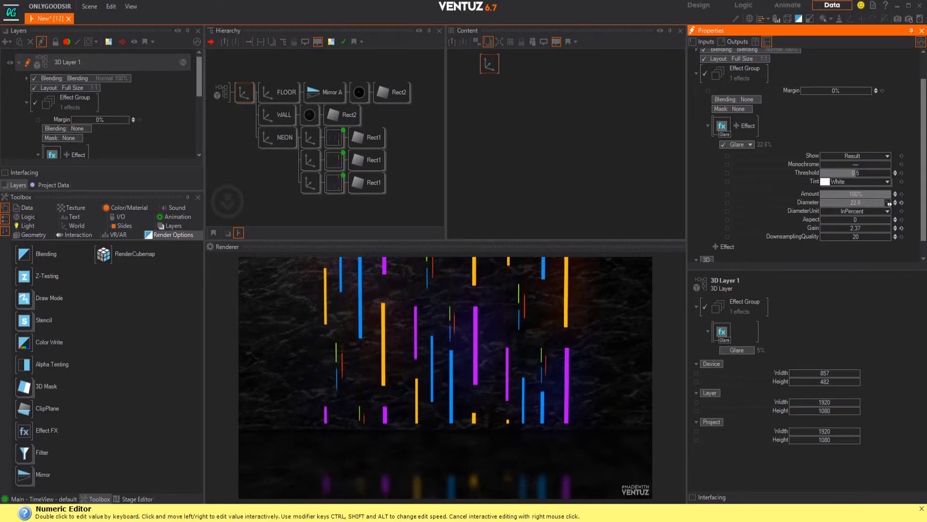
# Step: Switch the rendering engine of the 3D Layer 1 root to High Dynamic Range
pyautogui.click(222, 93)
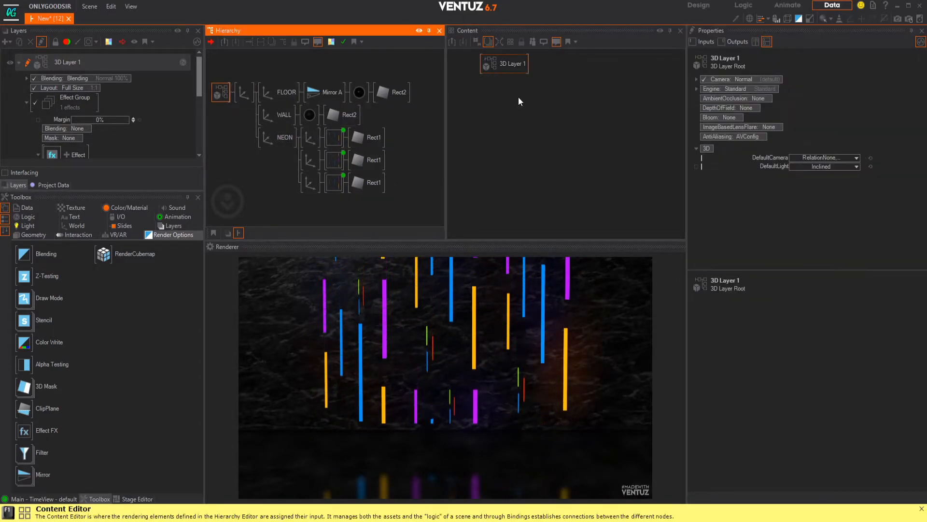
pyautogui.click(737, 89)
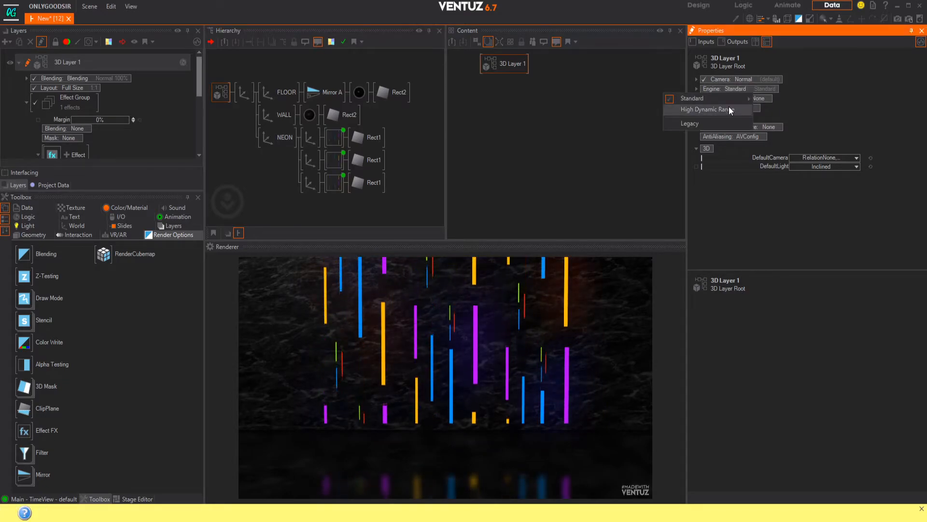
pyautogui.click(729, 103)
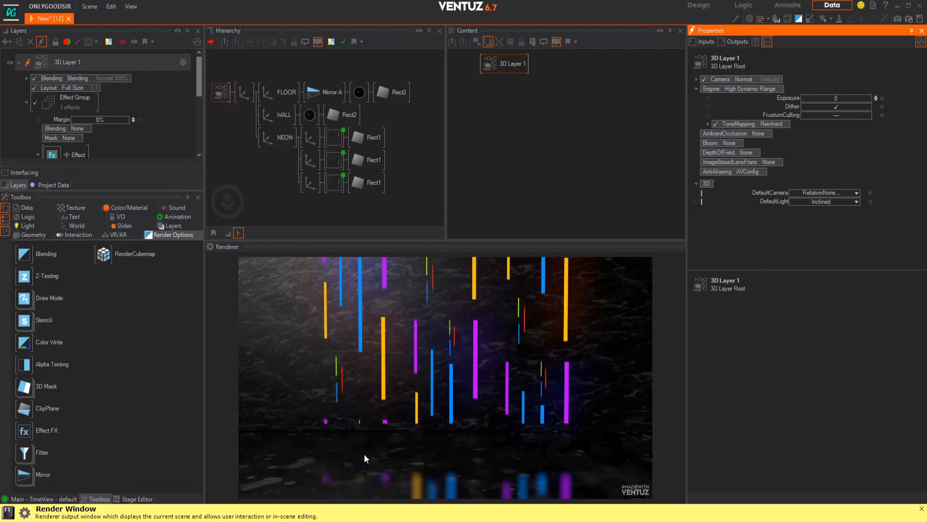
# Step: Set the Amount of the WALL material's Specular texture stage to 107.8%
pyautogui.click(309, 116)
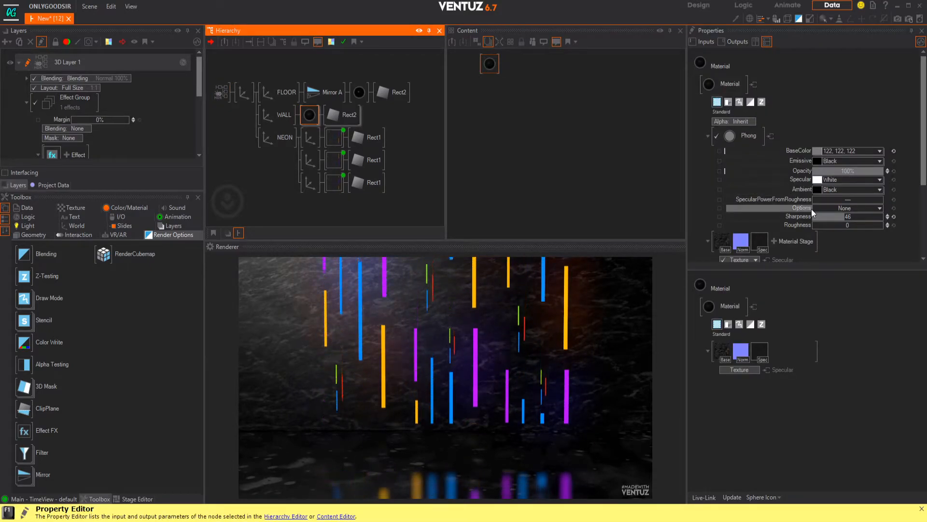
pyautogui.scroll(-3, 812, 209)
pyautogui.click(761, 172)
pyautogui.scroll(-2, 814, 218)
pyautogui.moveTo(855, 212)
pyautogui.mouseDown()
pyautogui.moveTo(833, 212)
pyautogui.moveTo(888, 213)
pyautogui.moveTo(820, 212)
pyautogui.moveTo(856, 213)
pyautogui.moveTo(825, 213)
pyautogui.moveTo(843, 214)
pyautogui.mouseUp()
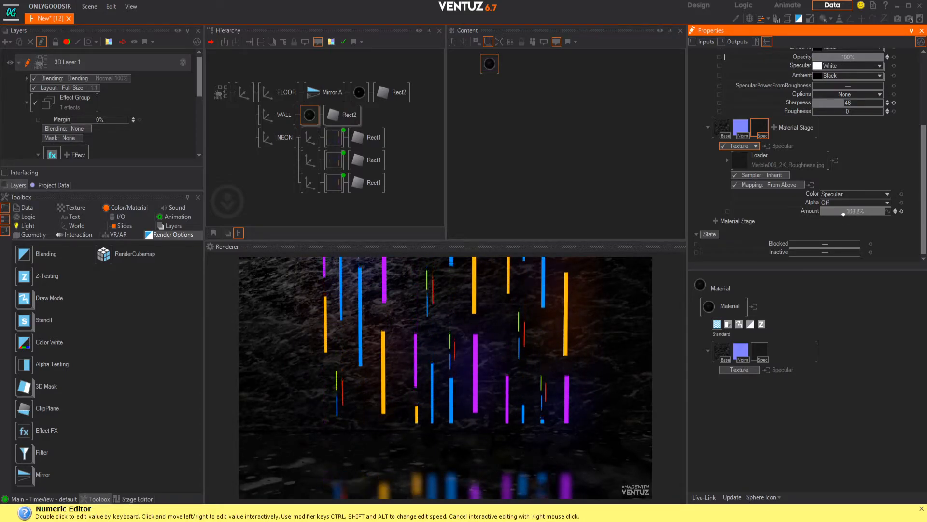
pyautogui.click(901, 211)
pyautogui.moveTo(857, 211); pyautogui.dragTo(861, 211)
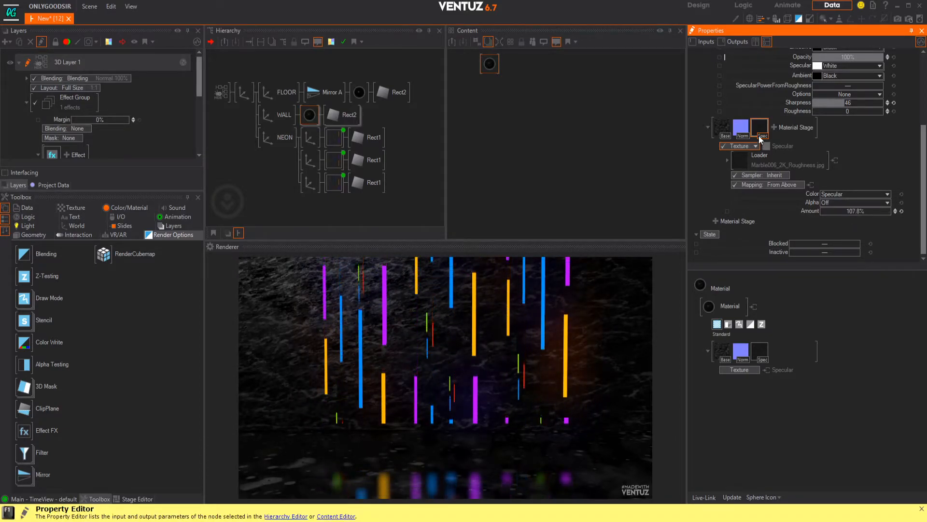
# Step: Try the WALL material's Specular texture stage as a Roughness texture and adjust its Amount
pyautogui.click(756, 146)
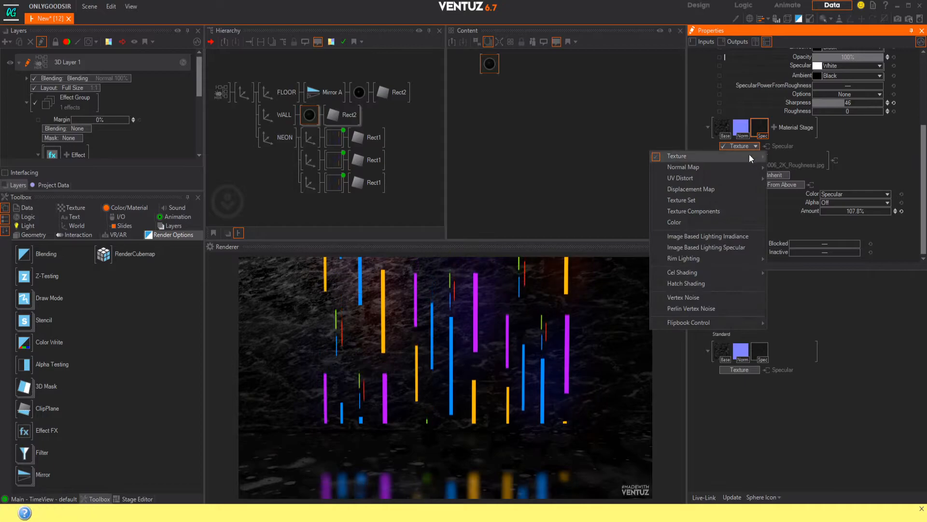
pyautogui.moveTo(740, 156)
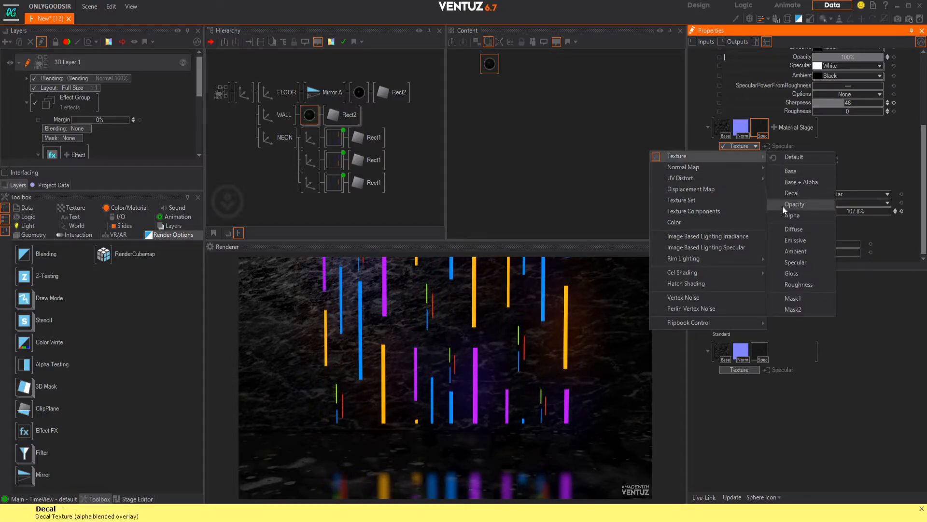
pyautogui.click(792, 284)
pyautogui.moveTo(884, 213); pyautogui.dragTo(844, 213)
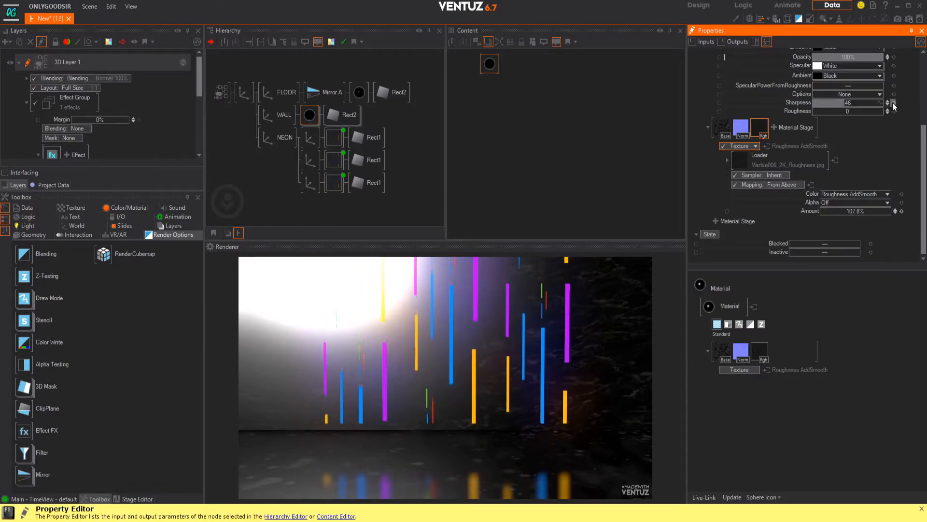
# Step: Reset the WALL material's Sharpness and set it to 57
pyautogui.scroll(1, 891, 116)
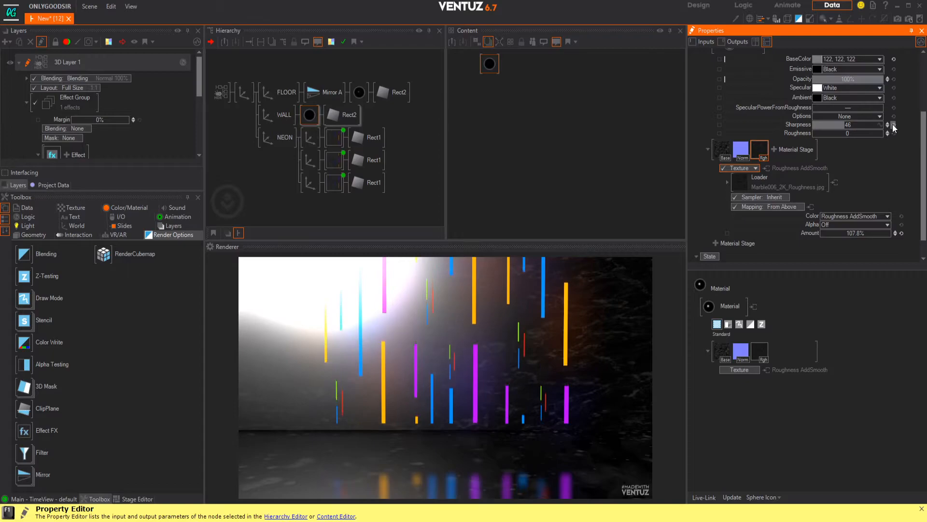
pyautogui.click(893, 126)
pyautogui.moveTo(859, 128)
pyautogui.mouseDown()
pyautogui.moveTo(827, 127)
pyautogui.moveTo(882, 128)
pyautogui.moveTo(853, 128)
pyautogui.mouseUp()
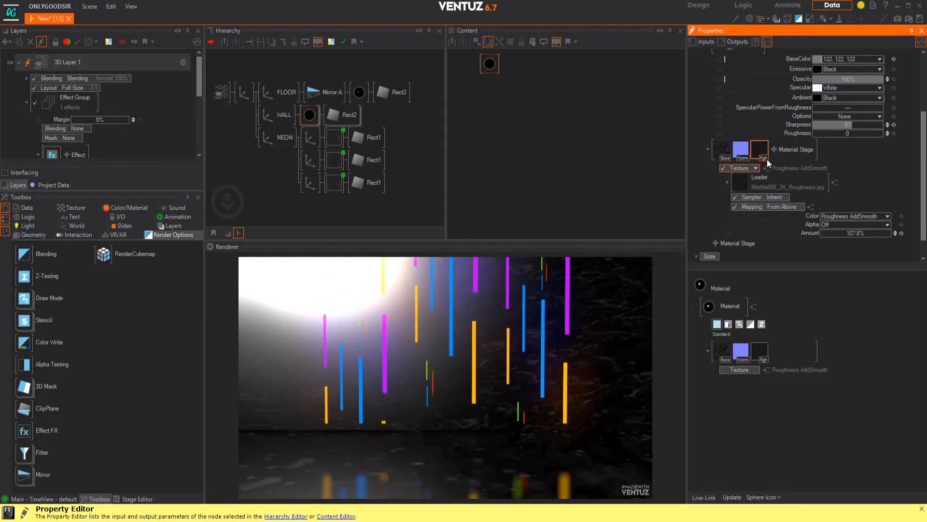
# Step: Change the WALL material's Roughness texture stage back to Specular and set its Amount to 107.2%
pyautogui.click(757, 167)
pyautogui.moveTo(738, 179)
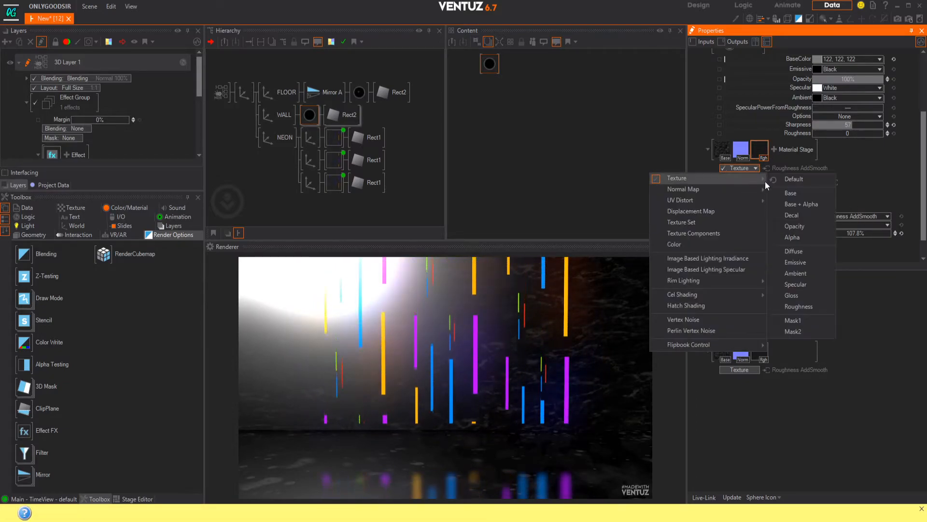
pyautogui.click(791, 306)
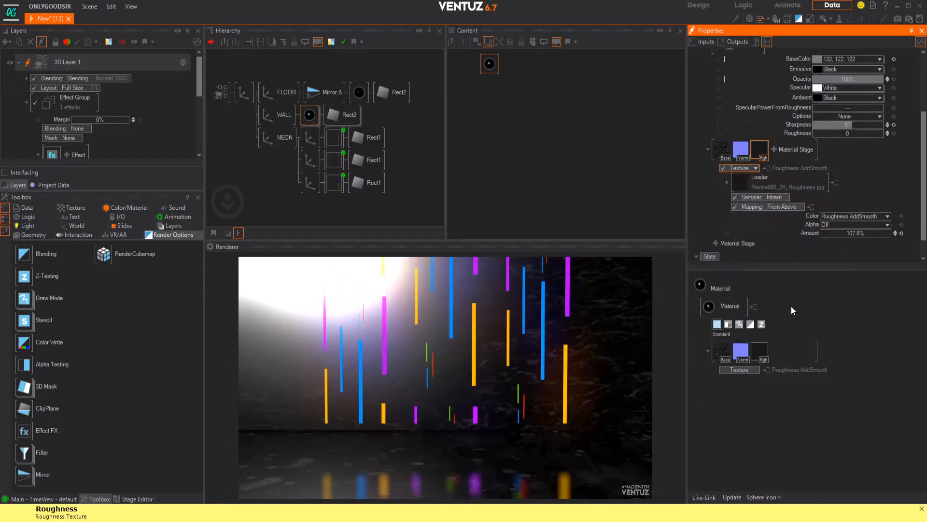
pyautogui.click(755, 168)
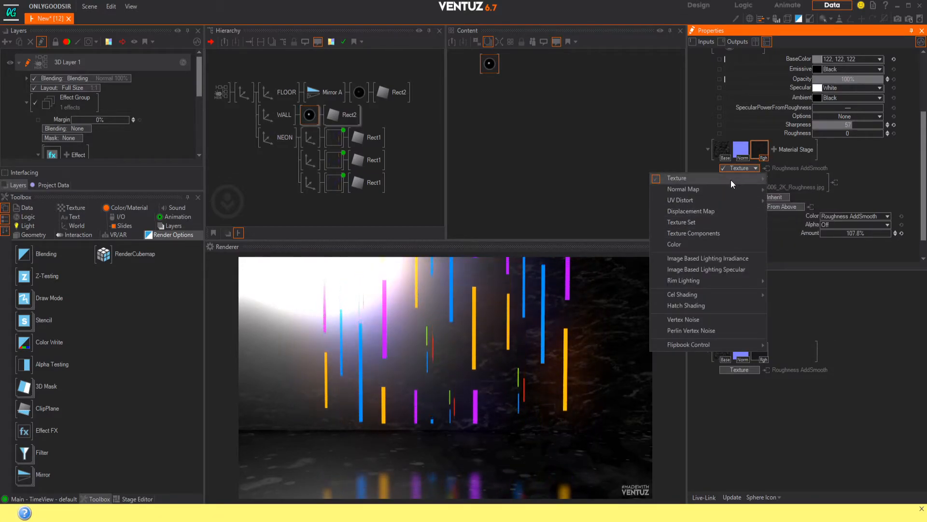
pyautogui.moveTo(732, 180)
pyautogui.click(796, 284)
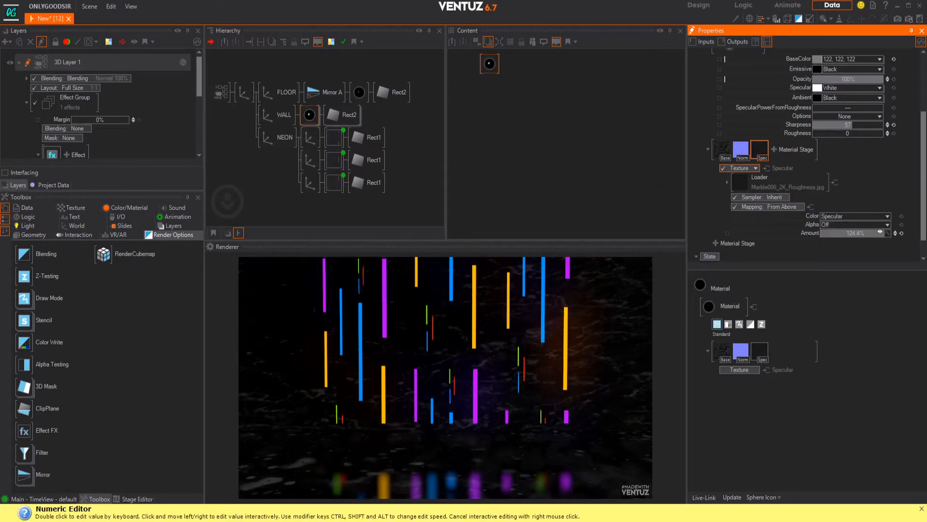
pyautogui.moveTo(843, 233); pyautogui.dragTo(842, 233)
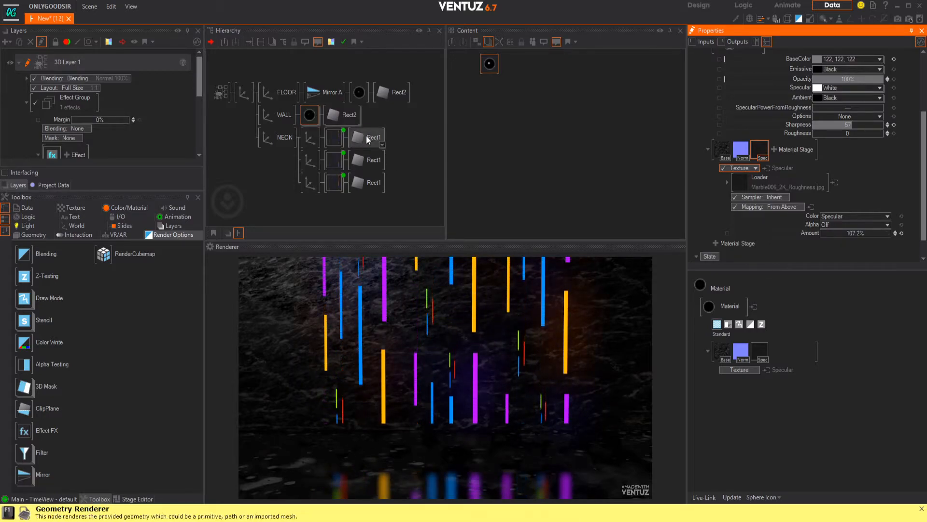
# Step: Lower the Amount of the FLOOR material's base texture stage to 2.4%
pyautogui.click(358, 93)
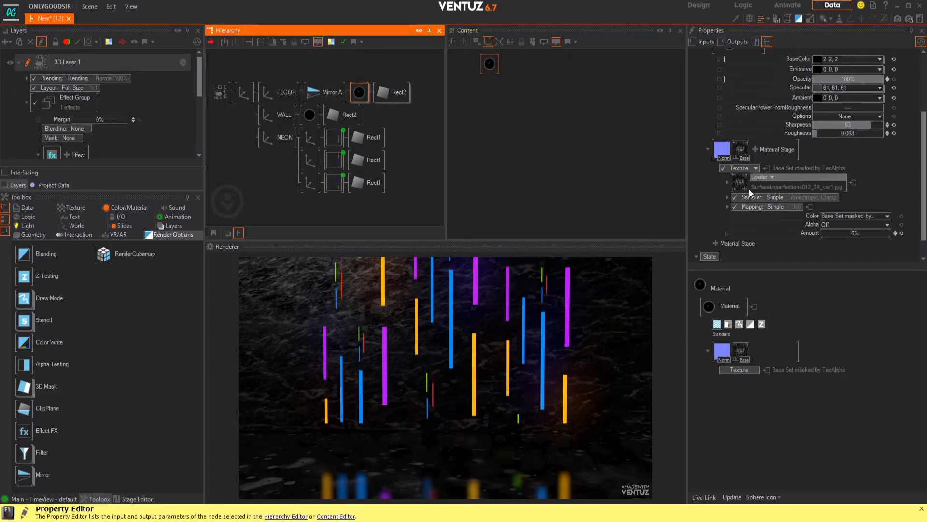
pyautogui.click(739, 151)
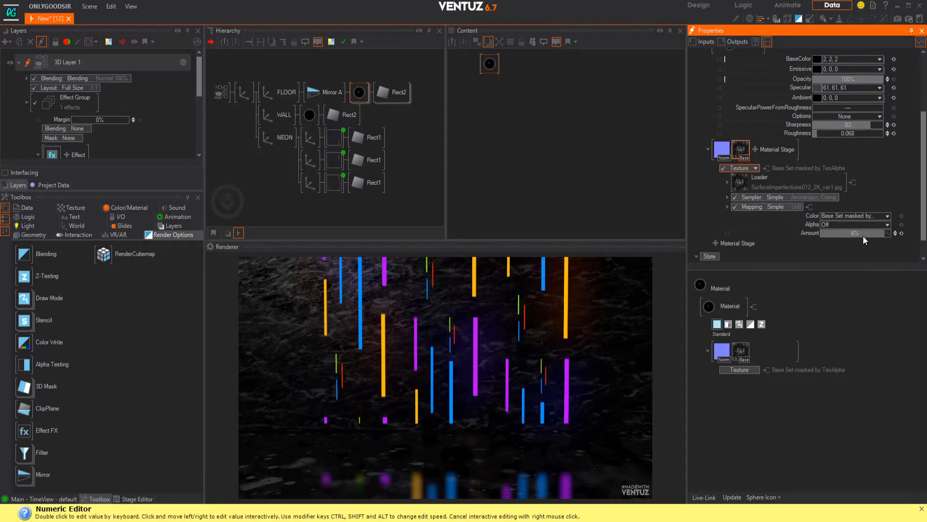
pyautogui.moveTo(858, 234); pyautogui.dragTo(846, 235)
# Step: Disable the Normal Map and base texture stages of the FLOOR material
pyautogui.click(724, 152)
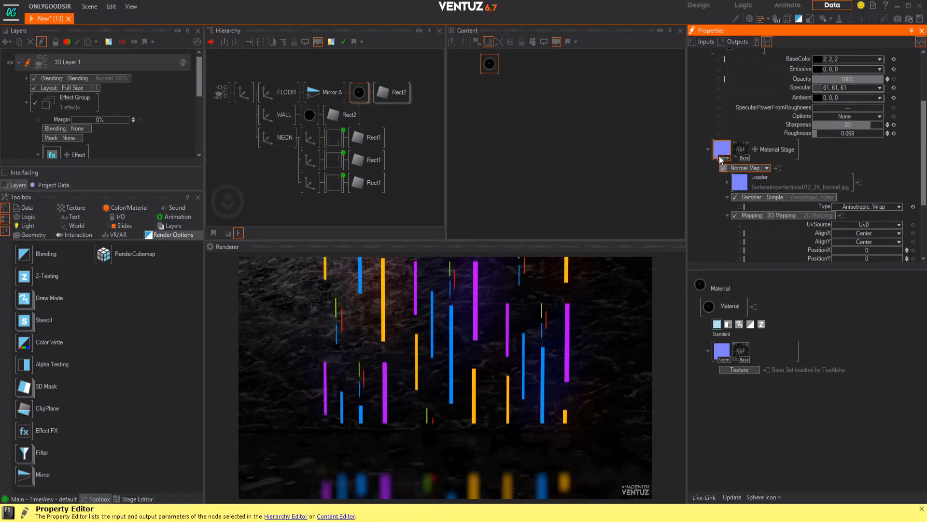
pyautogui.click(736, 156)
pyautogui.click(722, 168)
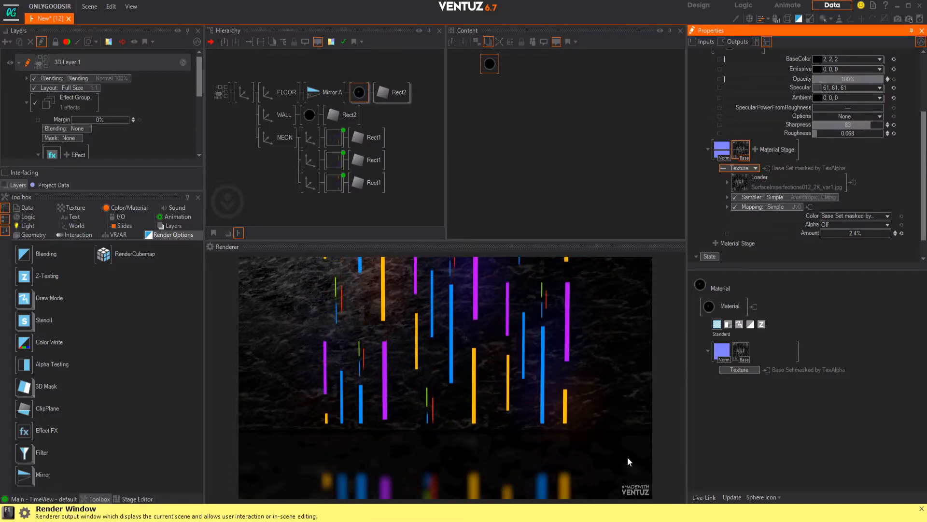
# Step: Set the FLOOR material's Roughness to 0.34 and its Sharpness to 1.7
pyautogui.click(894, 134)
pyautogui.moveTo(851, 134); pyautogui.dragTo(872, 124)
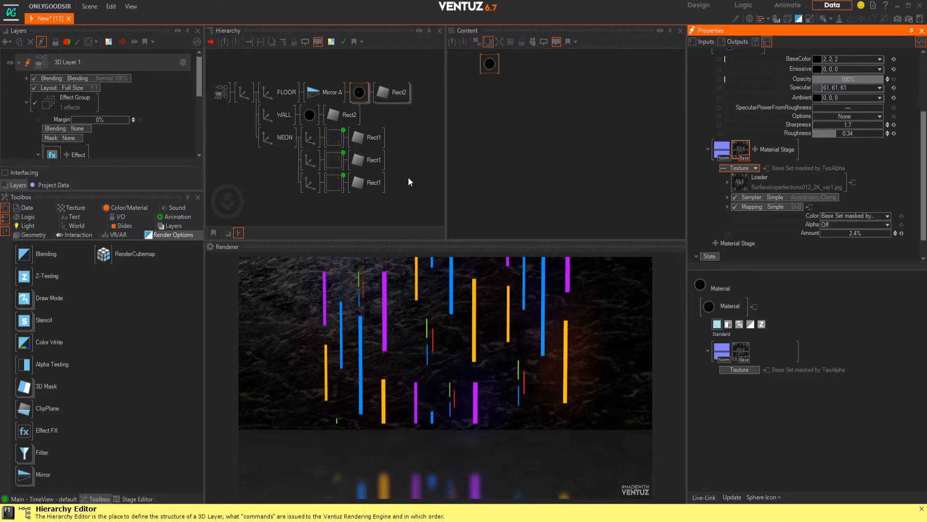
# Step: Lower the High Dynamic Range engine's Exposure to -0.26 on the 3D Layer 1 root and disable its ToneMapping
pyautogui.click(219, 93)
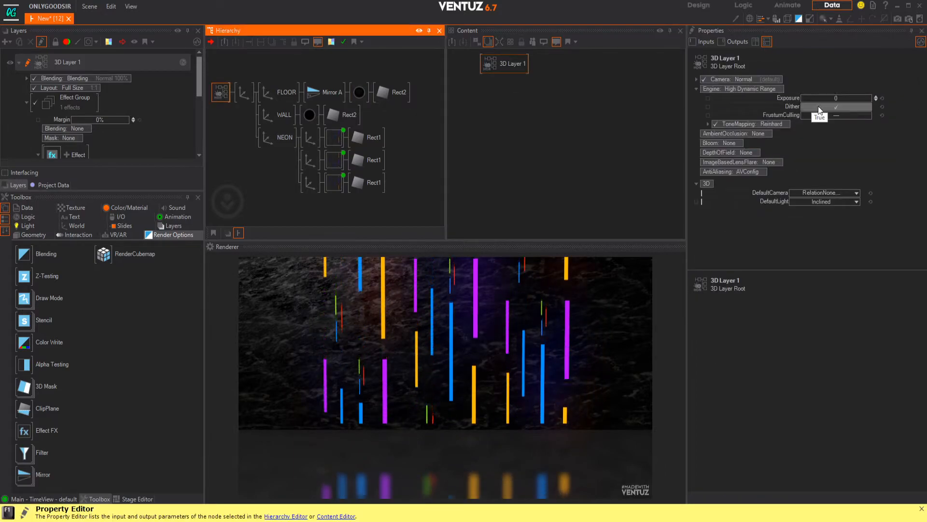
pyautogui.moveTo(827, 99)
pyautogui.mouseDown()
pyautogui.moveTo(859, 99)
pyautogui.moveTo(823, 98)
pyautogui.mouseUp()
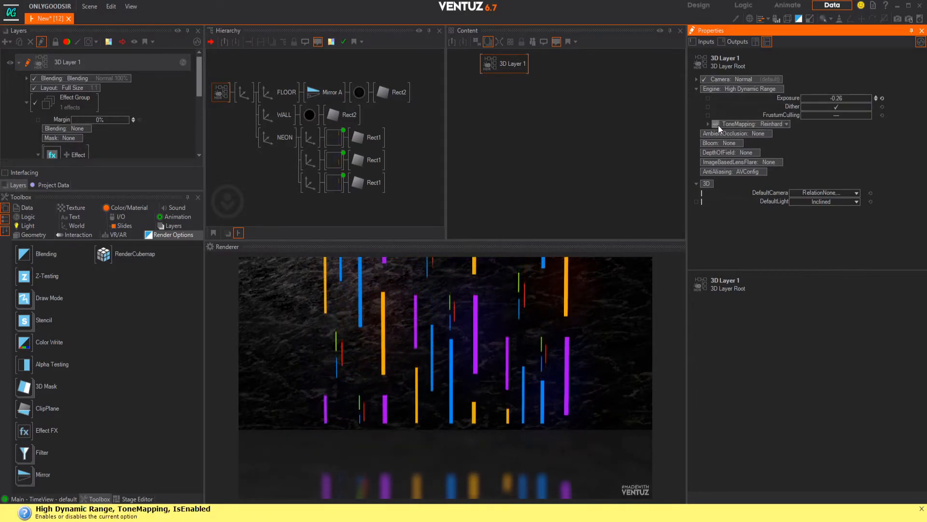
pyautogui.click(716, 125)
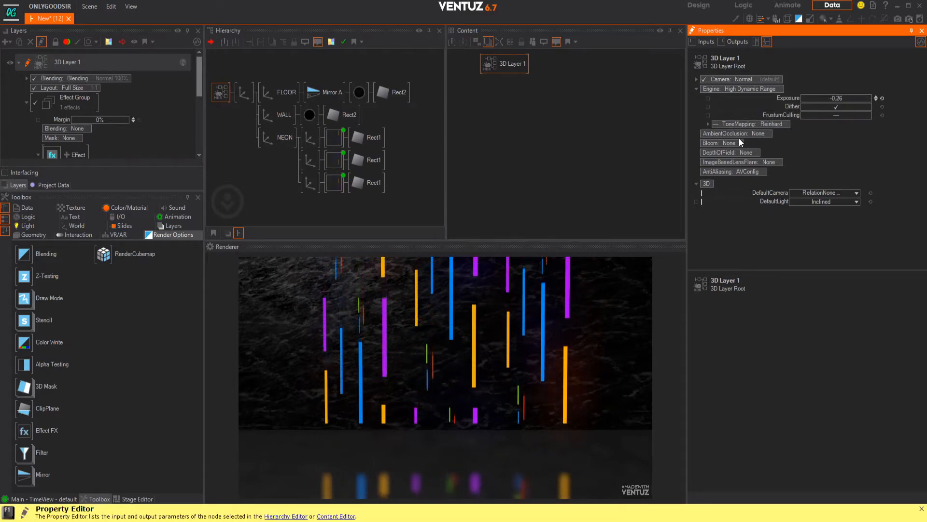
# Step: Switch the rendering engine of the 3D Layer 1 root back to Standard
pyautogui.click(746, 88)
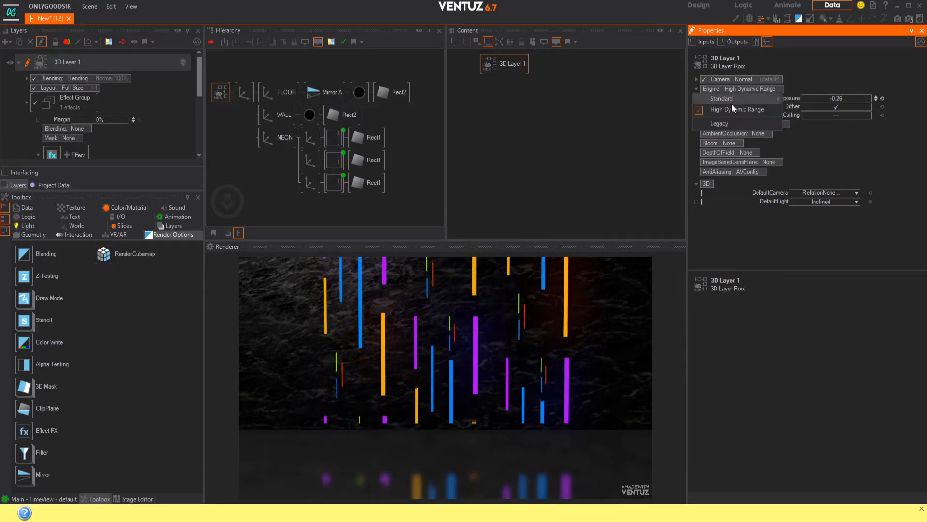
pyautogui.moveTo(732, 101)
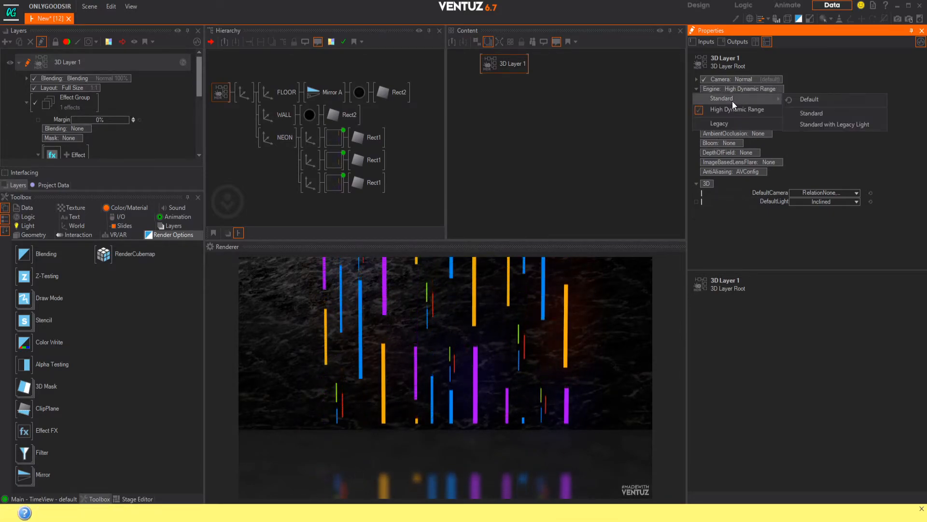
pyautogui.click(813, 115)
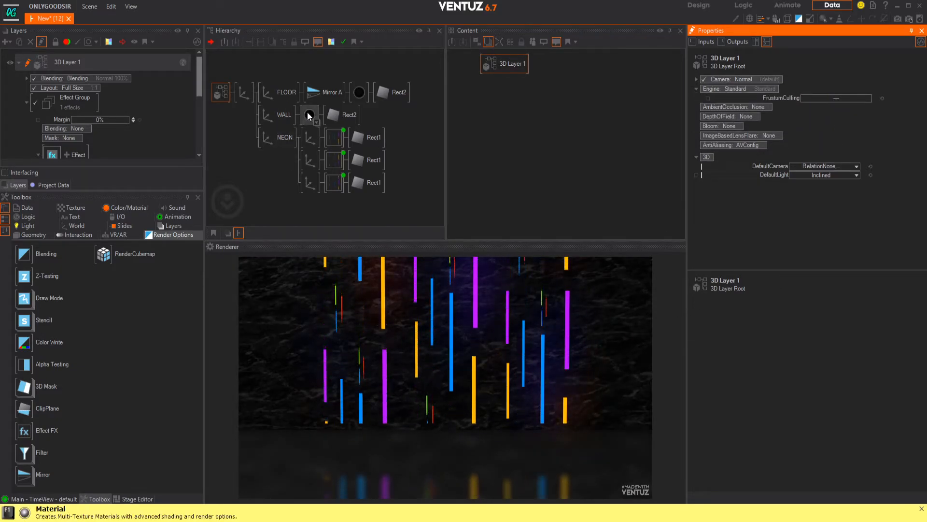
# Step: Re-enable the FLOOR material's Normal Map stage and set its Amount to 23.4%
pyautogui.click(357, 93)
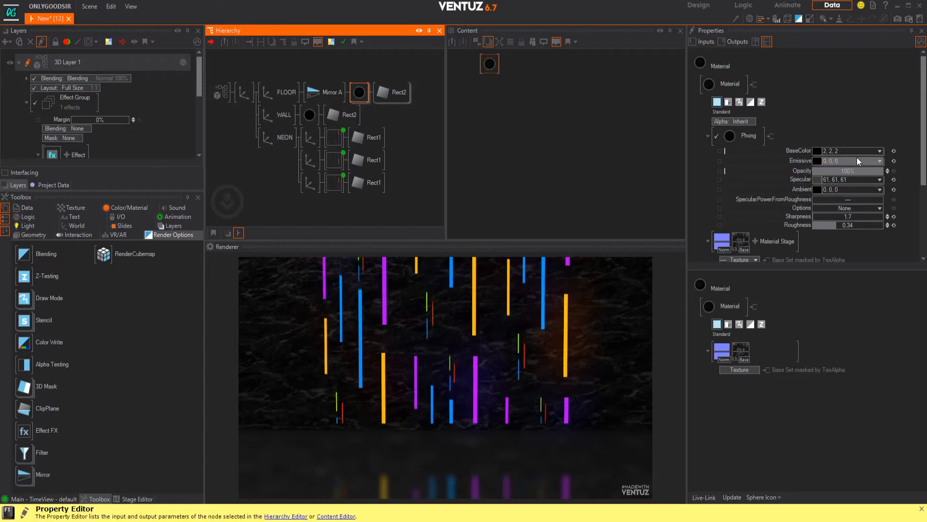
pyautogui.click(721, 248)
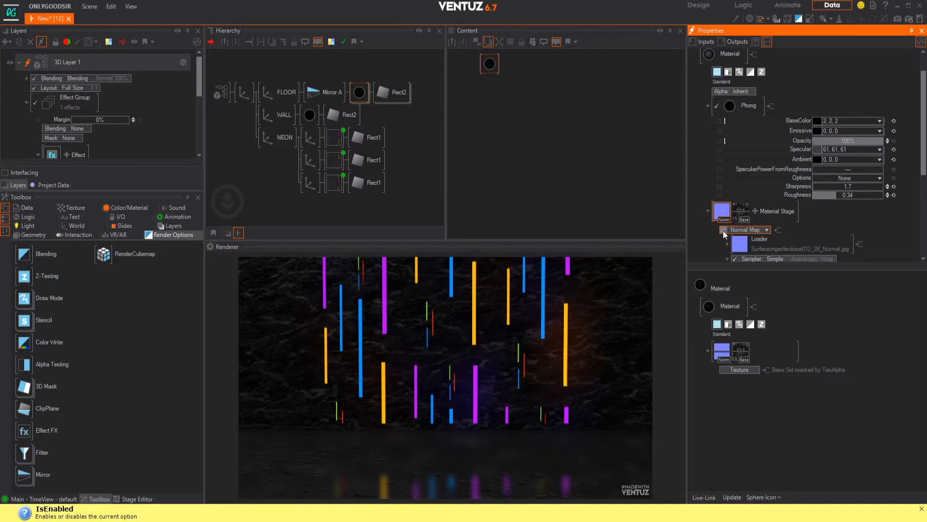
pyautogui.click(723, 230)
pyautogui.scroll(-5, 774, 231)
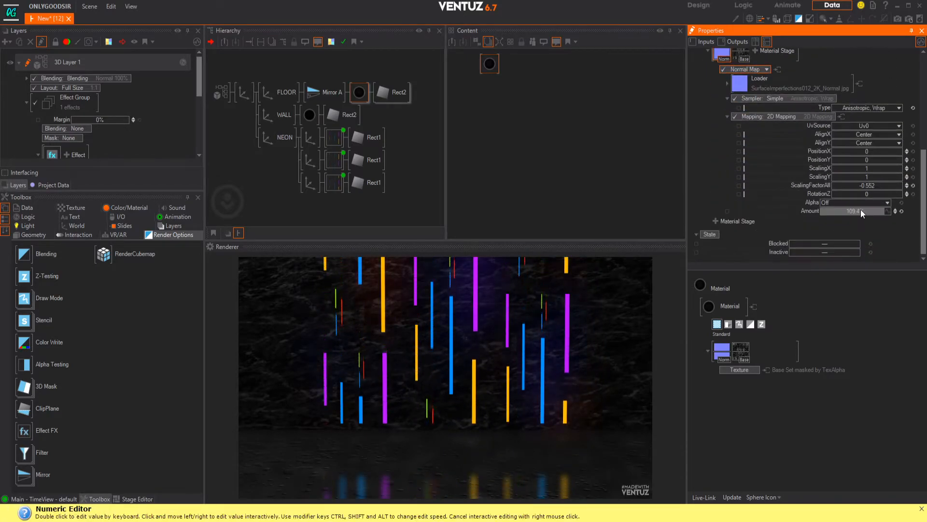
pyautogui.click(902, 212)
pyautogui.moveTo(862, 212); pyautogui.dragTo(861, 212)
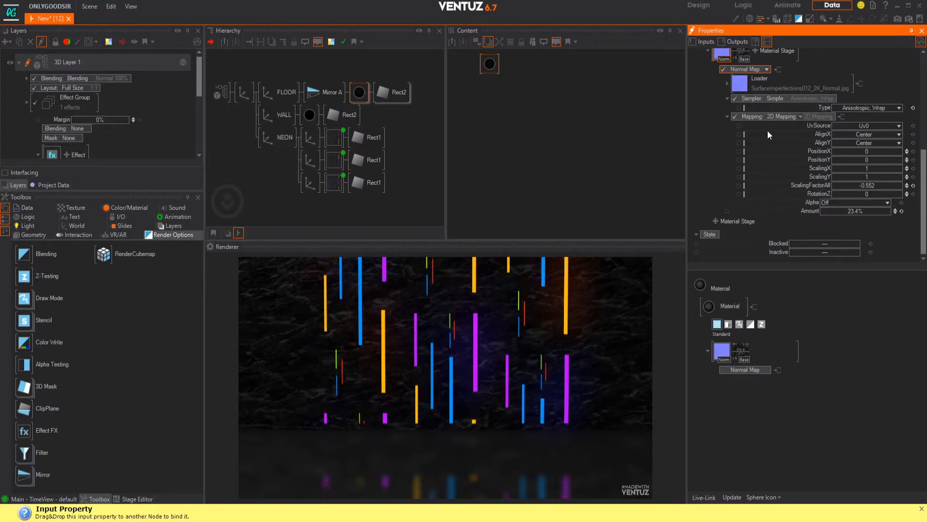
# Step: Set the FLOOR normal map's mapping to a Z rotation of -54 and an overall scaling factor of -2.012
pyautogui.moveTo(869, 193)
pyautogui.mouseDown()
pyautogui.moveTo(856, 194)
pyautogui.moveTo(876, 196)
pyautogui.mouseUp()
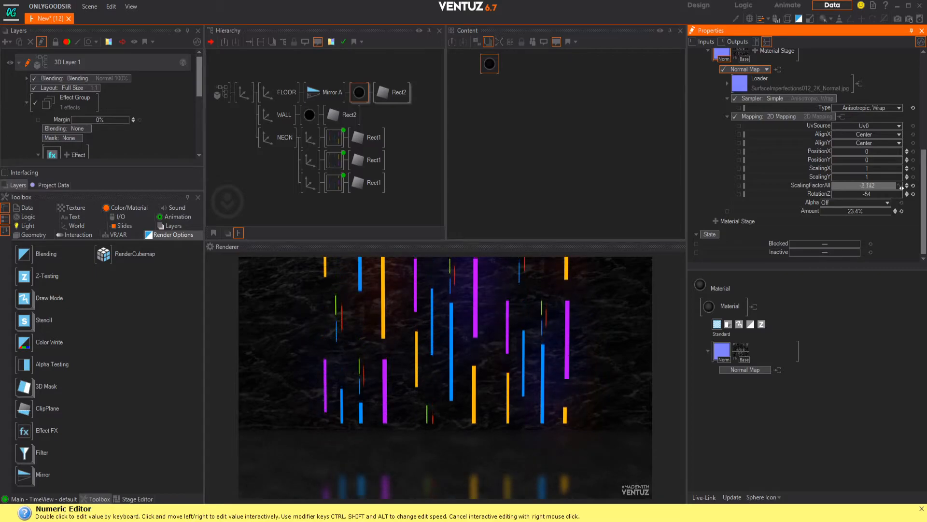
pyautogui.moveTo(897, 186); pyautogui.dragTo(901, 187)
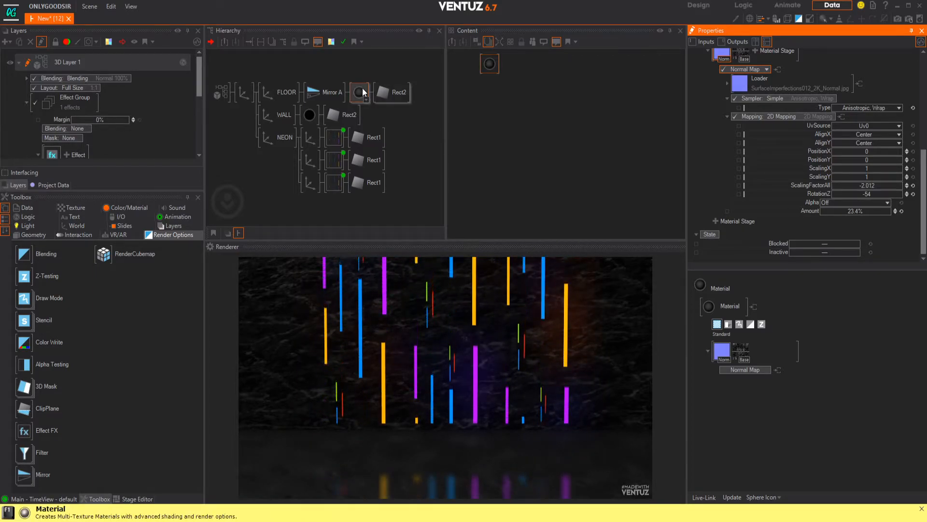
# Step: Reset the rotation of the main scene axis and set its position to X 0.7, Y 2.15, Z -4.5
pyautogui.click(245, 98)
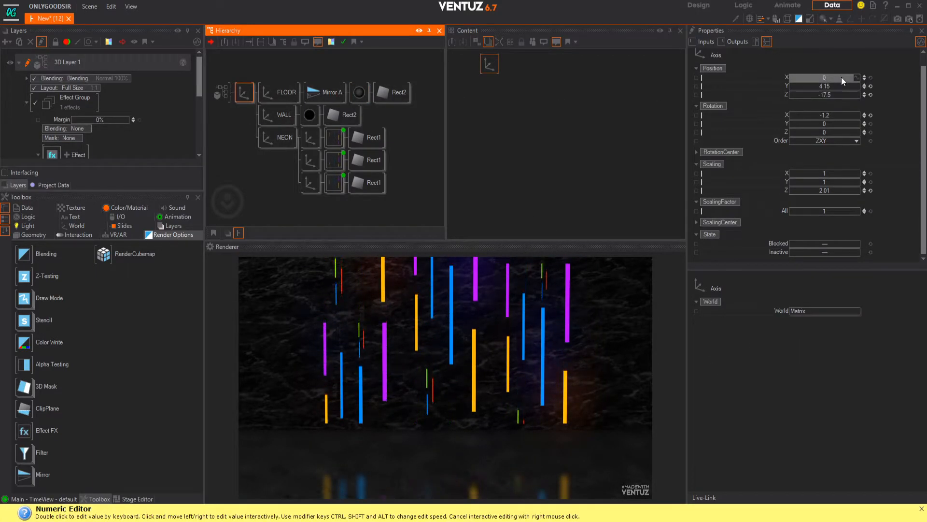
pyautogui.moveTo(830, 131)
pyautogui.mouseDown()
pyautogui.moveTo(822, 132)
pyautogui.moveTo(828, 115)
pyautogui.mouseUp()
pyautogui.moveTo(831, 81); pyautogui.dragTo(835, 81)
pyautogui.click(870, 115)
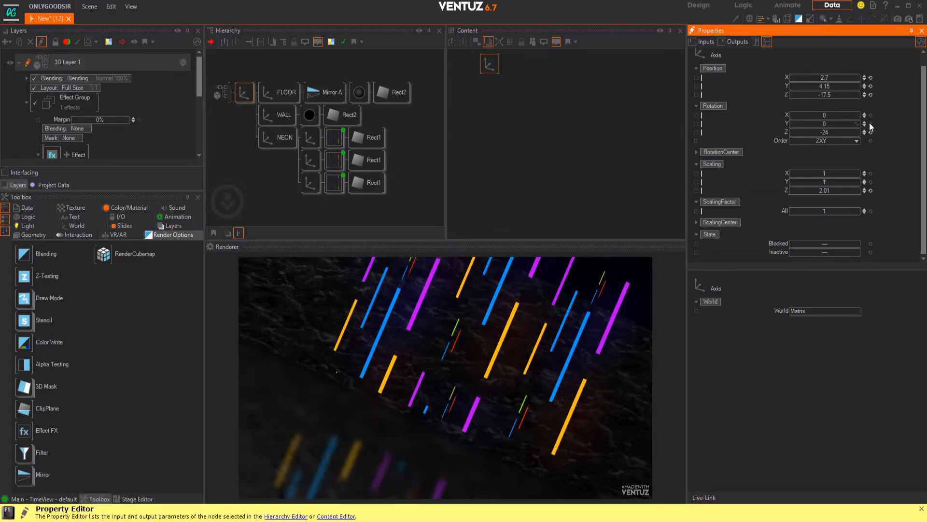
pyautogui.click(871, 132)
pyautogui.moveTo(830, 95)
pyautogui.mouseDown()
pyautogui.moveTo(862, 96)
pyautogui.moveTo(825, 84)
pyautogui.mouseUp()
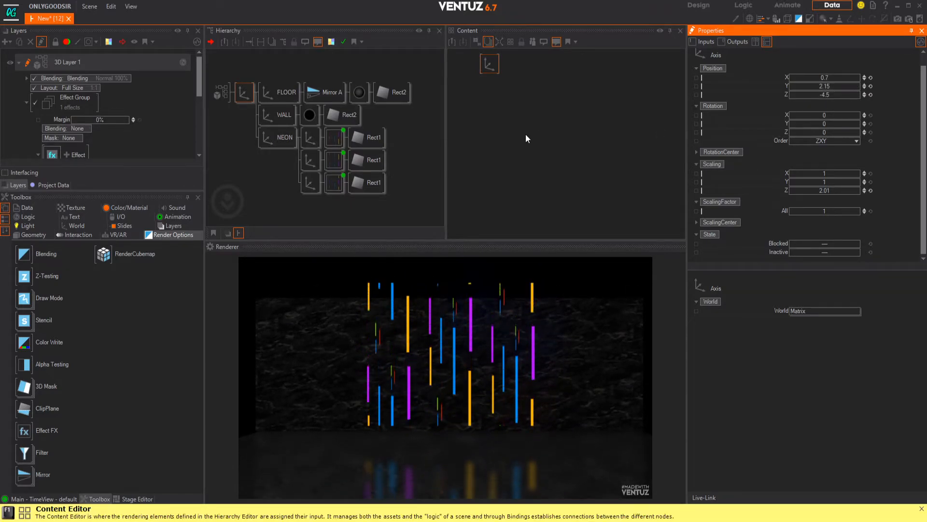
# Step: Set the Mirror A blur's Gain to 2.94 and its DownsamplingQuality to 40
pyautogui.click(316, 95)
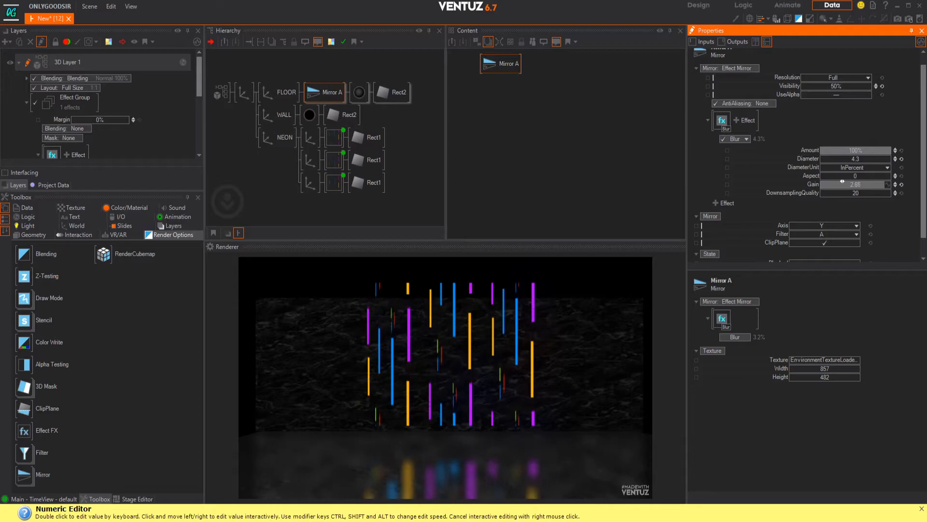
pyautogui.moveTo(842, 184); pyautogui.dragTo(855, 184)
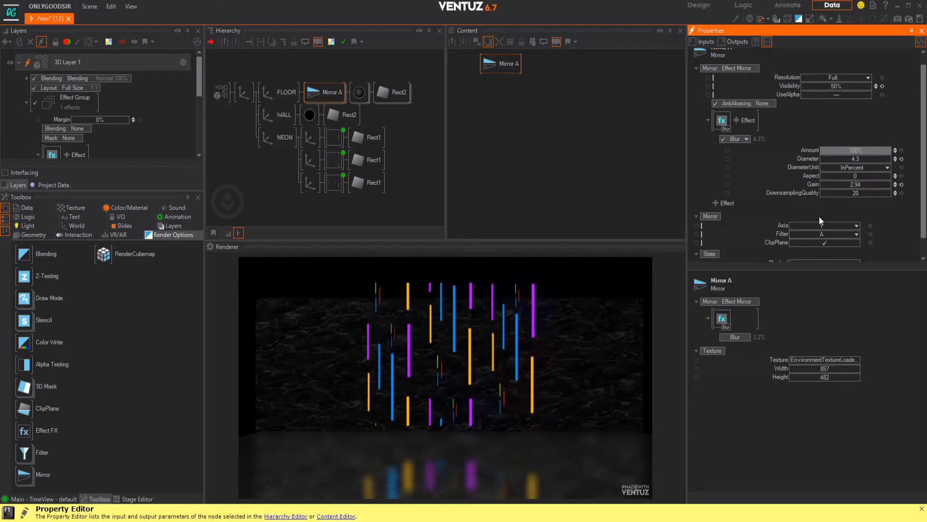
# Step: Scale the WALL axis to 32.48 and the FLOOR axis to 50.38, adjusting their Y positions to about 2.41 and -11.81
pyautogui.click(288, 120)
pyautogui.moveTo(829, 211); pyautogui.dragTo(856, 209)
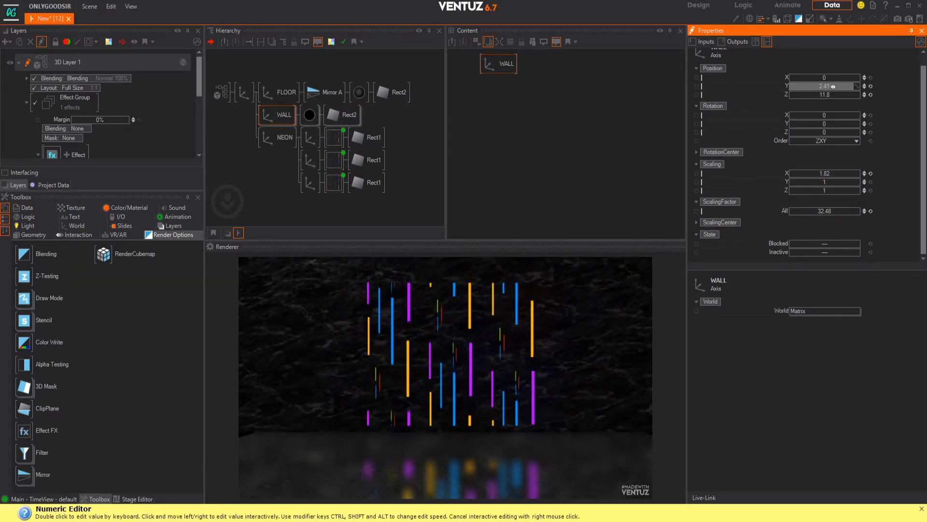
pyautogui.click(290, 91)
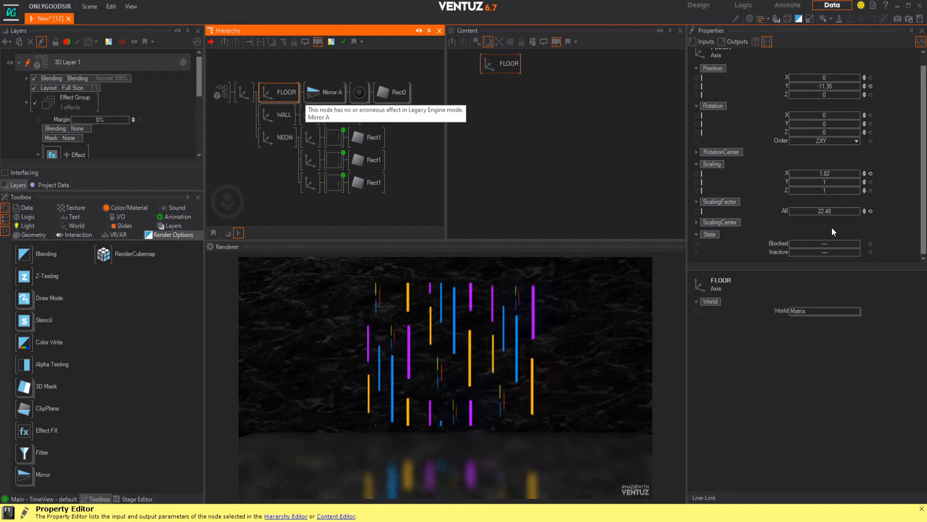
pyautogui.moveTo(826, 211); pyautogui.dragTo(859, 210)
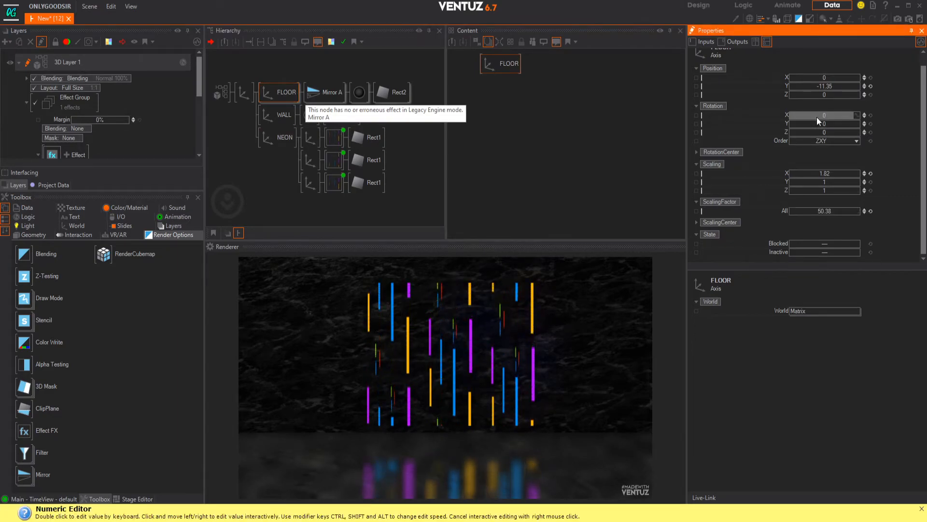
pyautogui.moveTo(823, 87); pyautogui.dragTo(790, 84)
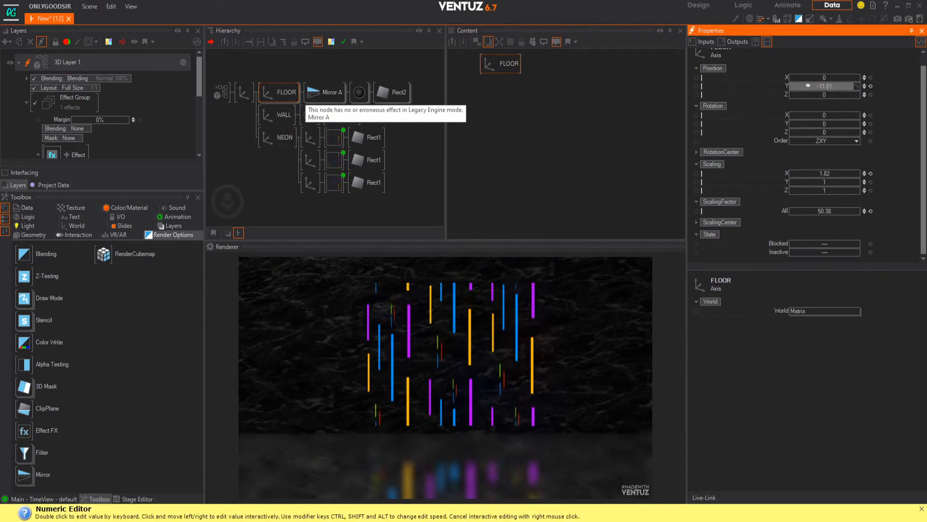
# Step: Enable Screen-Space Ambient-Occlusion on the 3D Layer 1 root
pyautogui.click(221, 92)
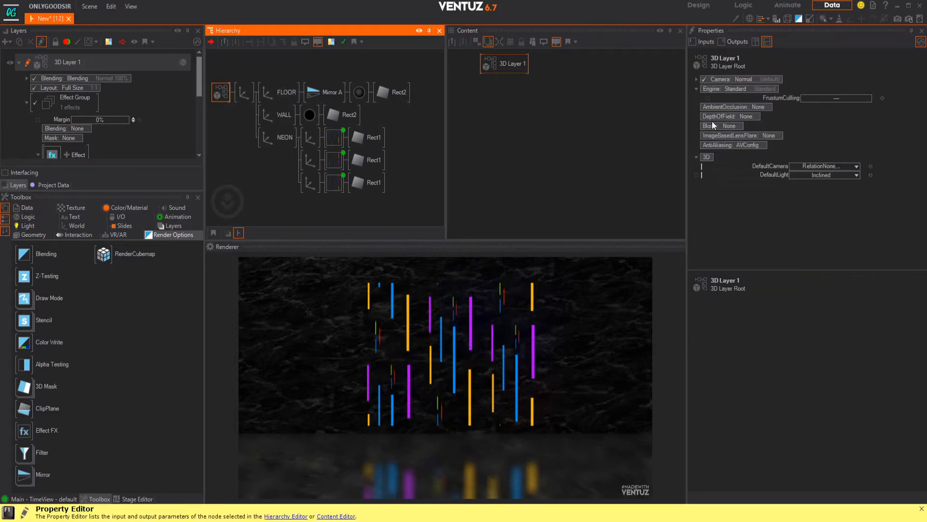
pyautogui.click(760, 106)
pyautogui.click(738, 125)
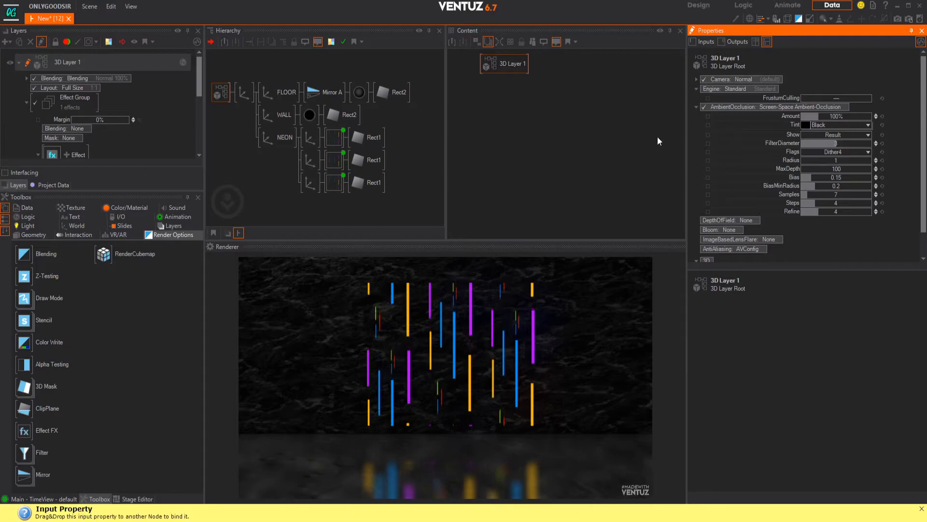
# Step: Stretch the NEON axis to a Y scaling of 1.45 and position it at Y 1.15 and Z -6.1
pyautogui.click(279, 138)
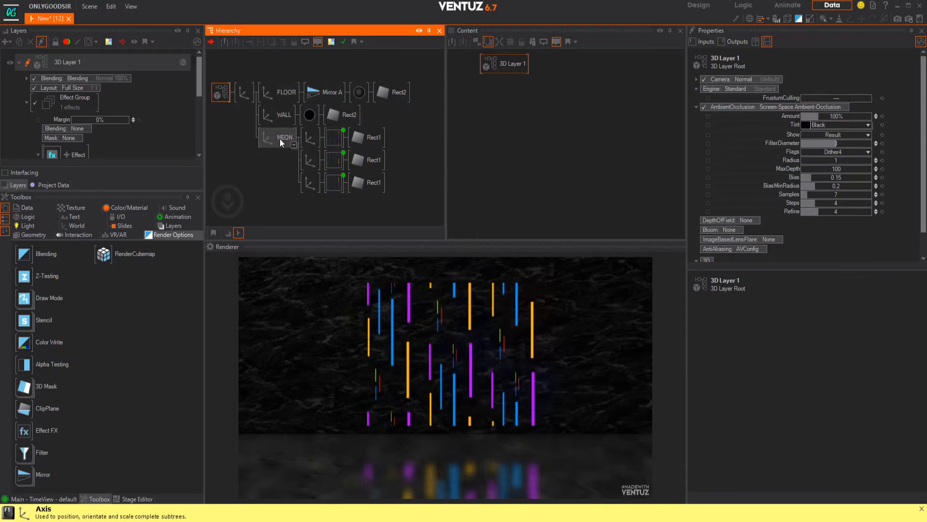
pyautogui.moveTo(830, 193); pyautogui.dragTo(842, 192)
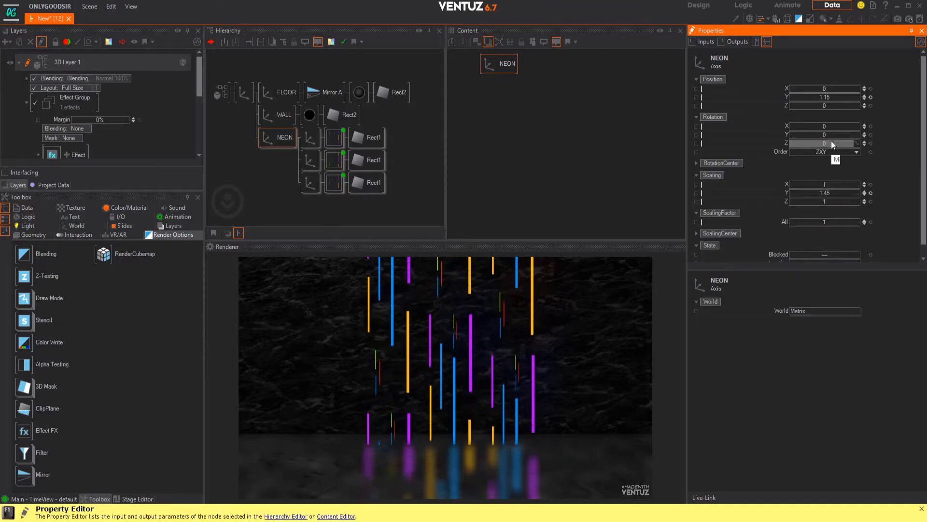
pyautogui.moveTo(822, 106); pyautogui.dragTo(854, 106)
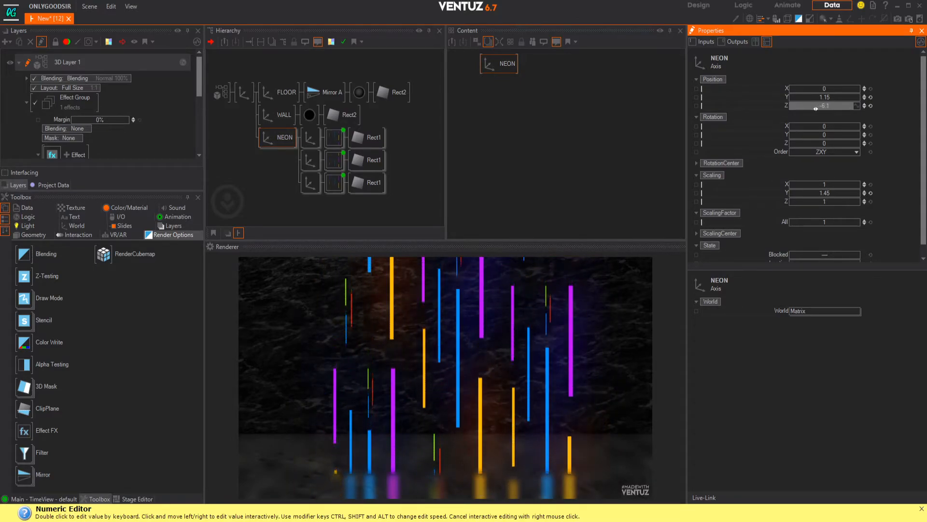
# Step: Add Simple DepthOfField to the 3D Layer 1 root with NearBlur 0.99% and FarBlur 1.82%
pyautogui.click(215, 92)
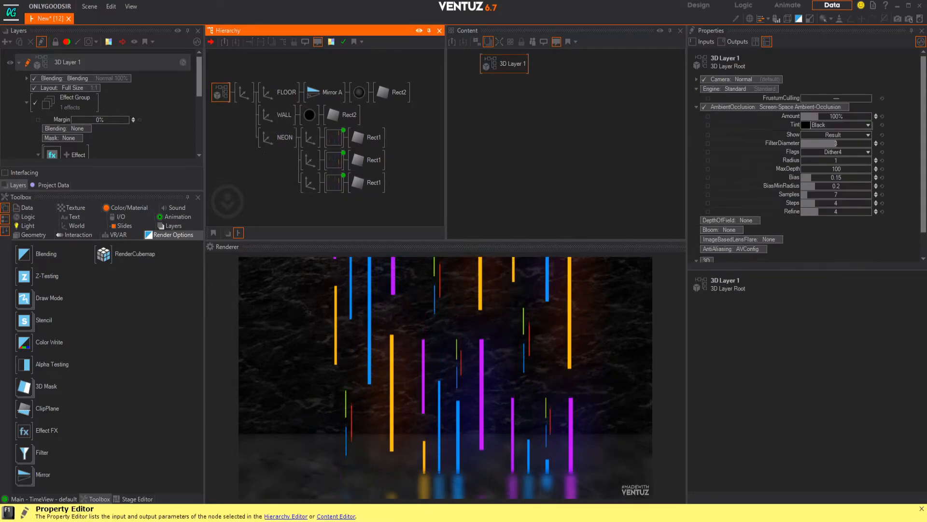
pyautogui.click(753, 221)
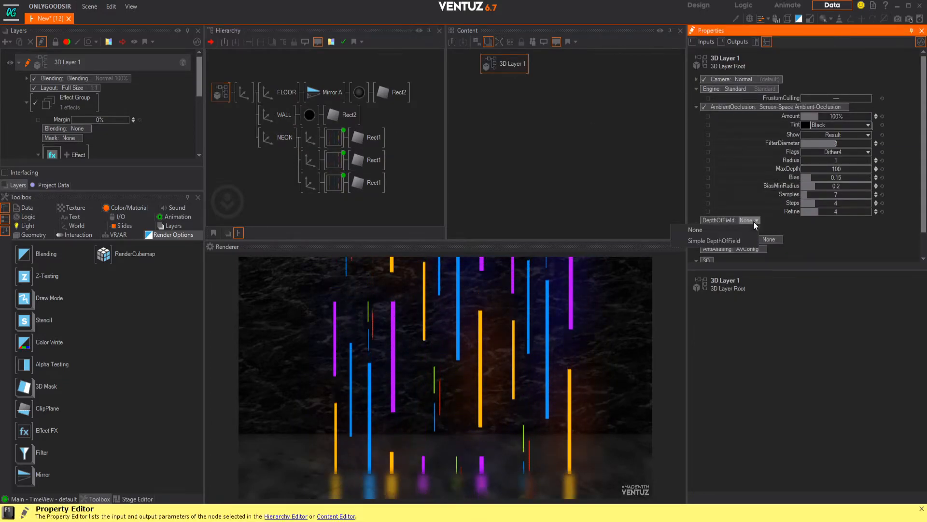
pyautogui.click(726, 239)
pyautogui.scroll(-2, 823, 225)
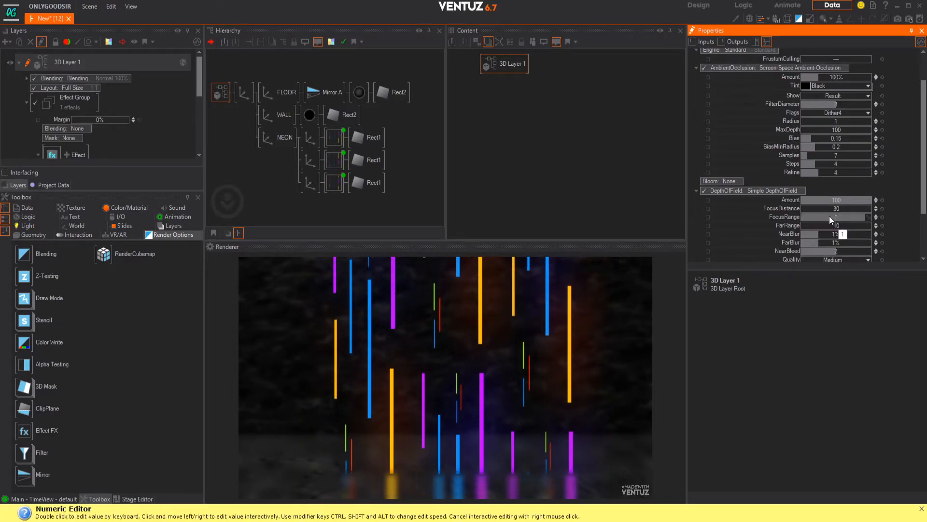
pyautogui.moveTo(826, 236)
pyautogui.mouseDown()
pyautogui.moveTo(804, 236)
pyautogui.moveTo(854, 241)
pyautogui.moveTo(801, 242)
pyautogui.moveTo(834, 245)
pyautogui.mouseUp()
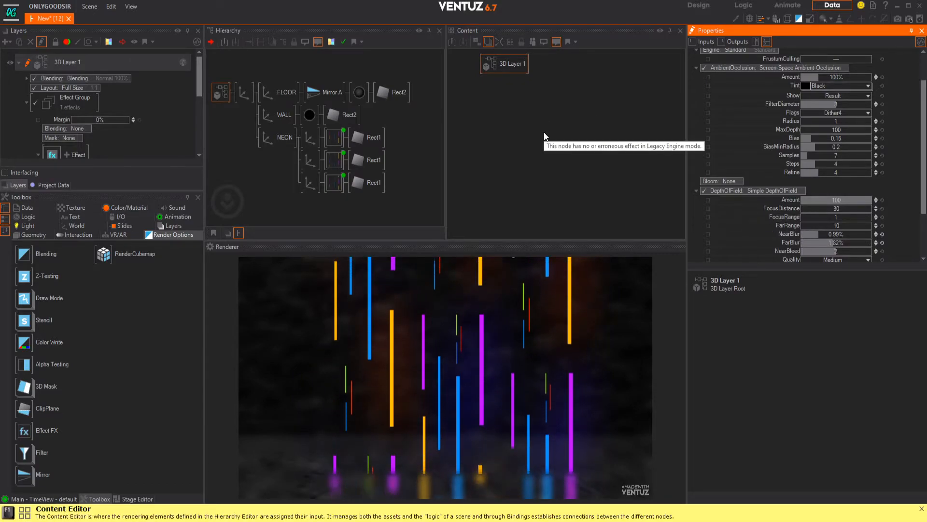
# Step: Add a Distortion effect after Glare in the layer's Effect Group and set its Radial1 to -0.091
pyautogui.click(45, 130)
pyautogui.scroll(-1, 53, 123)
pyautogui.click(66, 114)
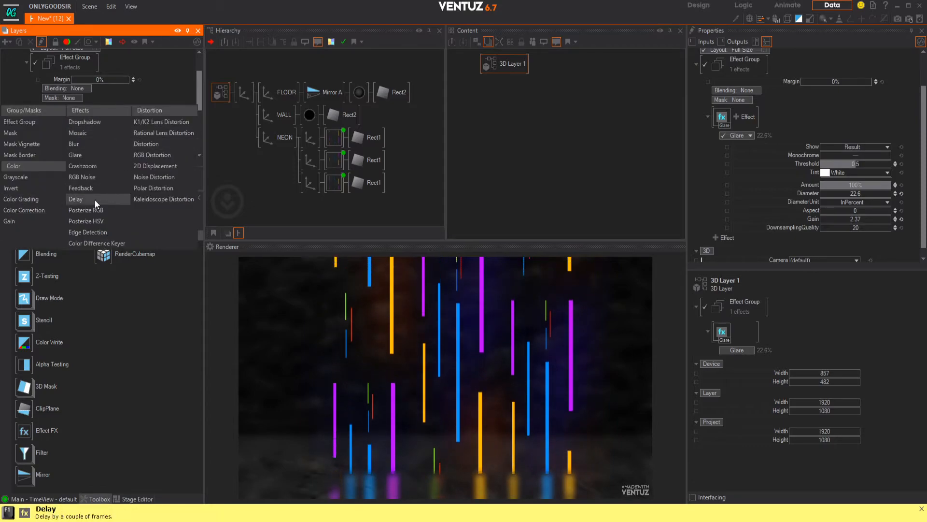
pyautogui.click(156, 146)
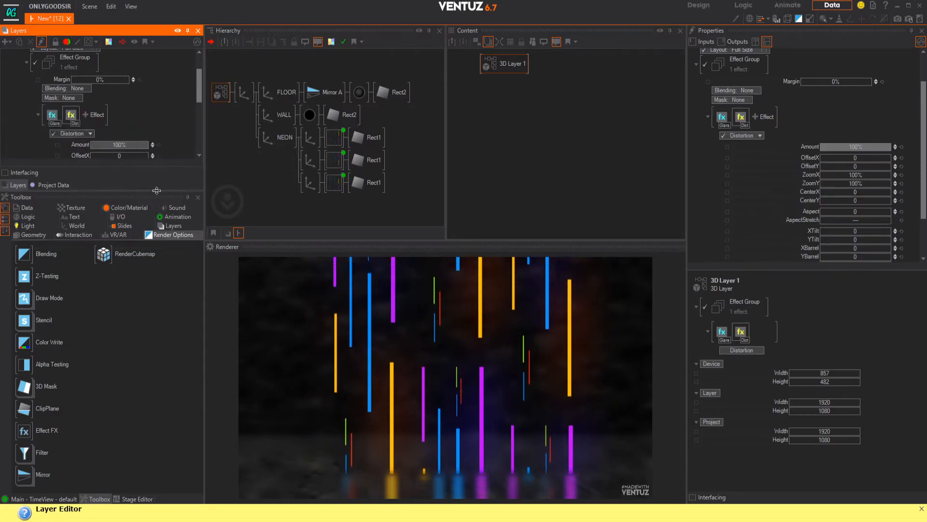
pyautogui.scroll(-5, 144, 83)
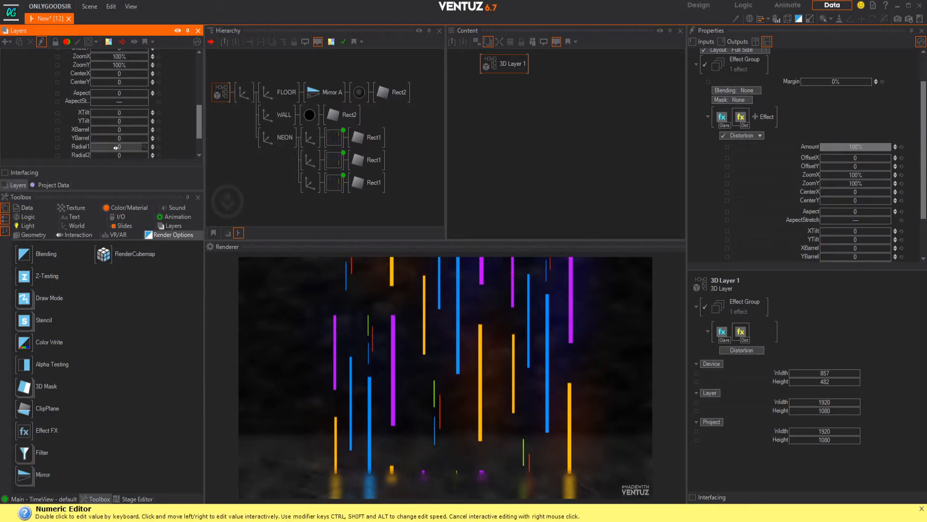
pyautogui.moveTo(116, 146); pyautogui.dragTo(147, 143)
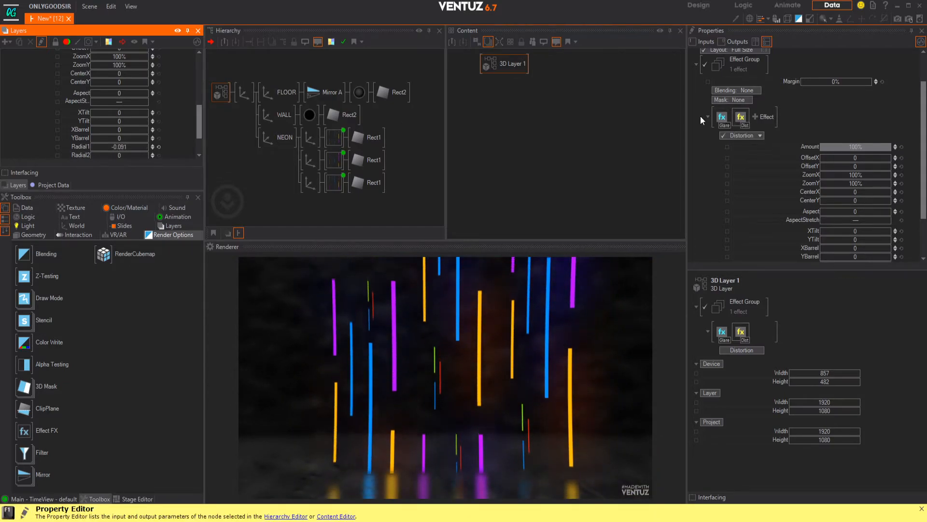
# Step: Compare the render with depth of field toggled off and on, and set the NEON axis's Z position to -5
pyautogui.click(223, 93)
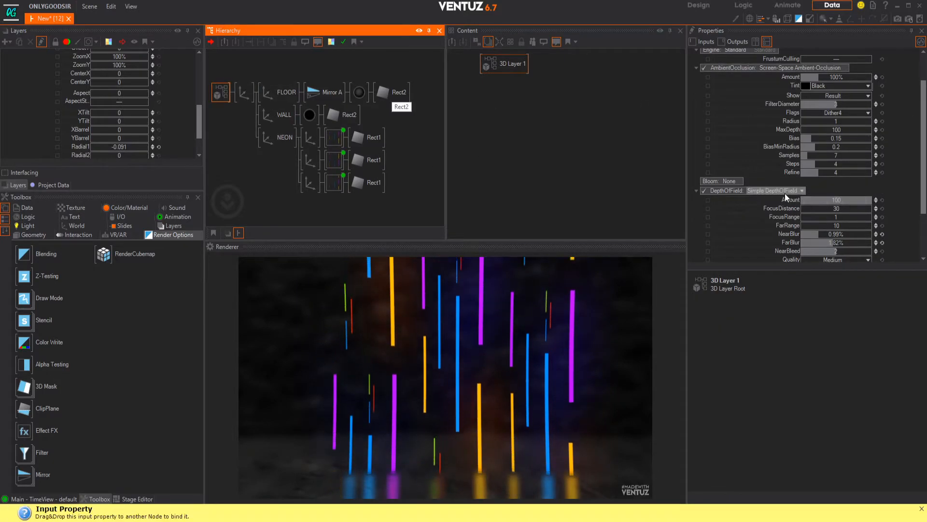
pyautogui.click(703, 190)
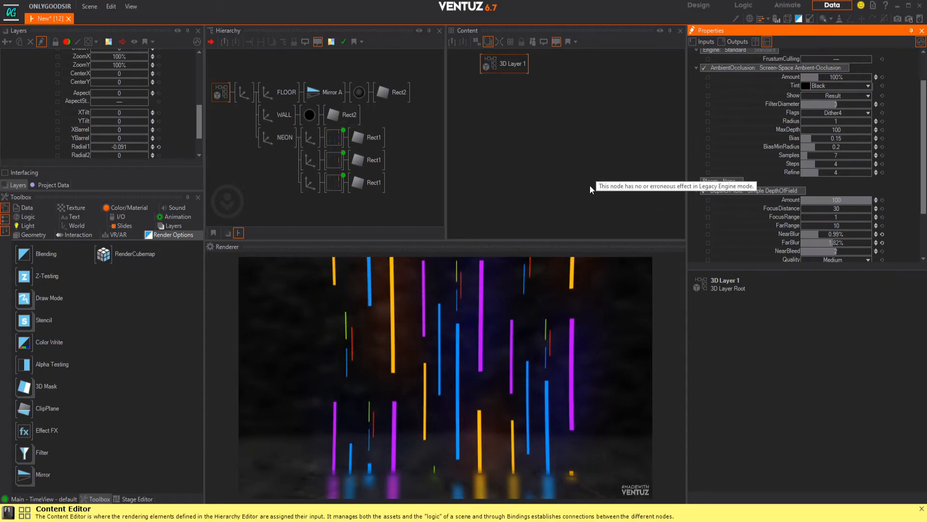
pyautogui.click(283, 140)
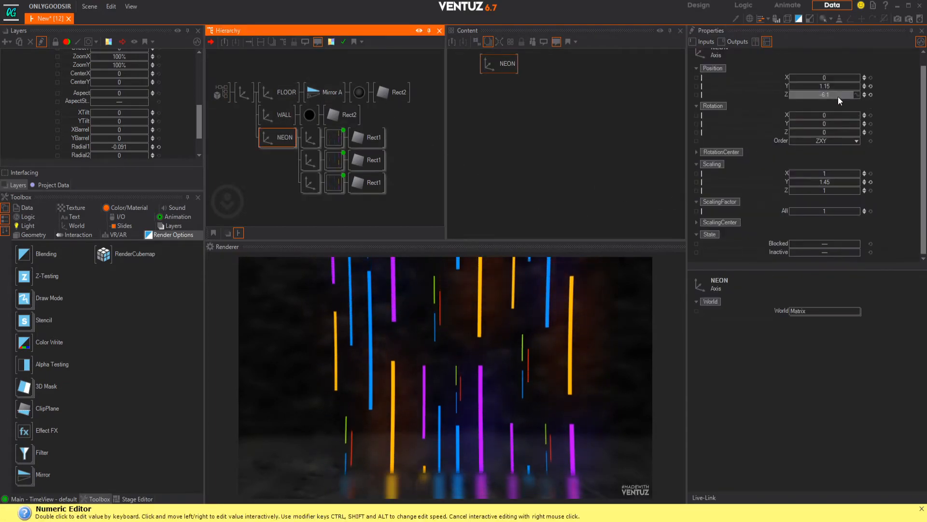
pyautogui.moveTo(820, 97); pyautogui.dragTo(859, 94)
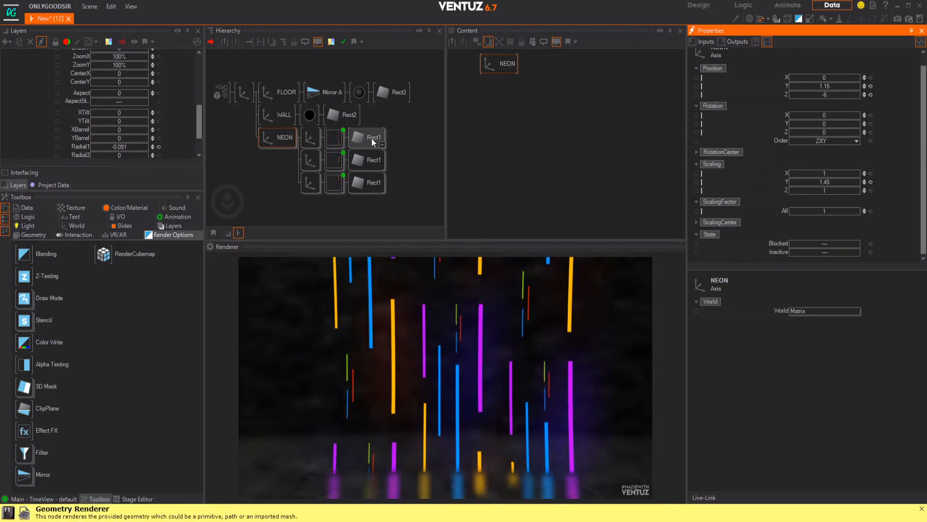
pyautogui.click(77, 118)
pyautogui.scroll(3, 80, 126)
pyautogui.scroll(2, 75, 109)
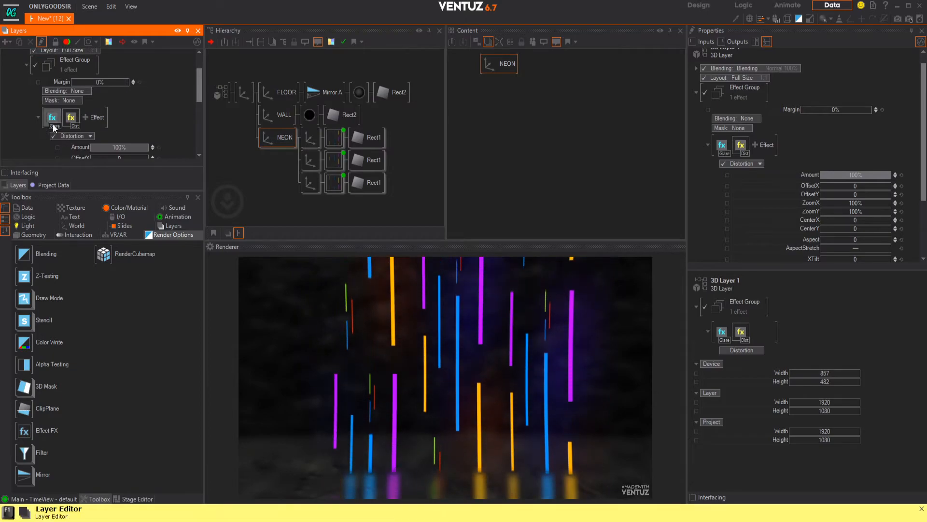
# Step: Enable Bloom on the 3D Layer 1 root and set the depth of field's FocusDistance to 31.1
pyautogui.click(220, 94)
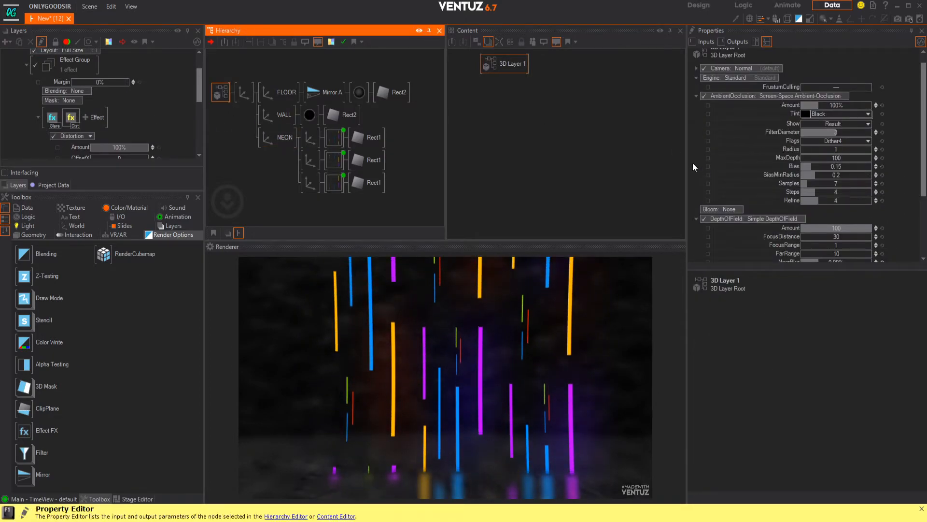
pyautogui.click(737, 209)
pyautogui.click(727, 227)
pyautogui.scroll(-2, 835, 186)
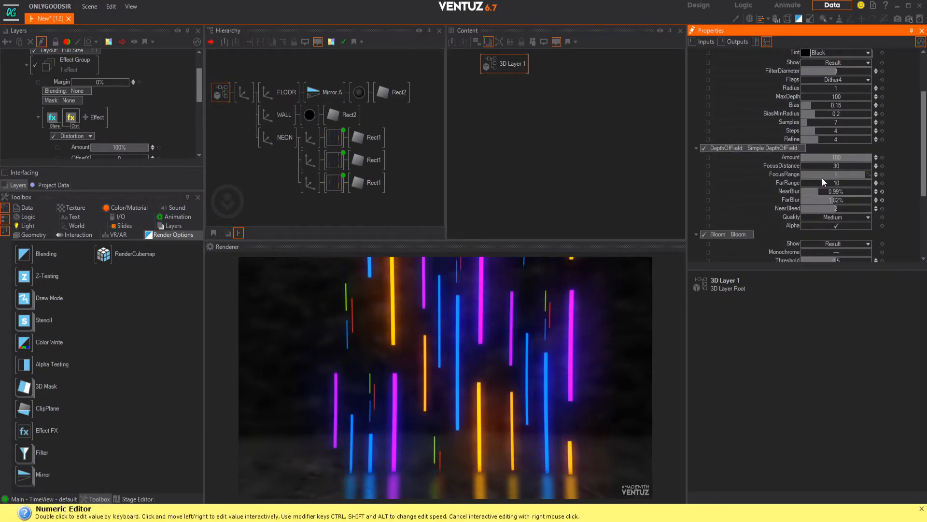
pyautogui.moveTo(831, 165); pyautogui.dragTo(847, 166)
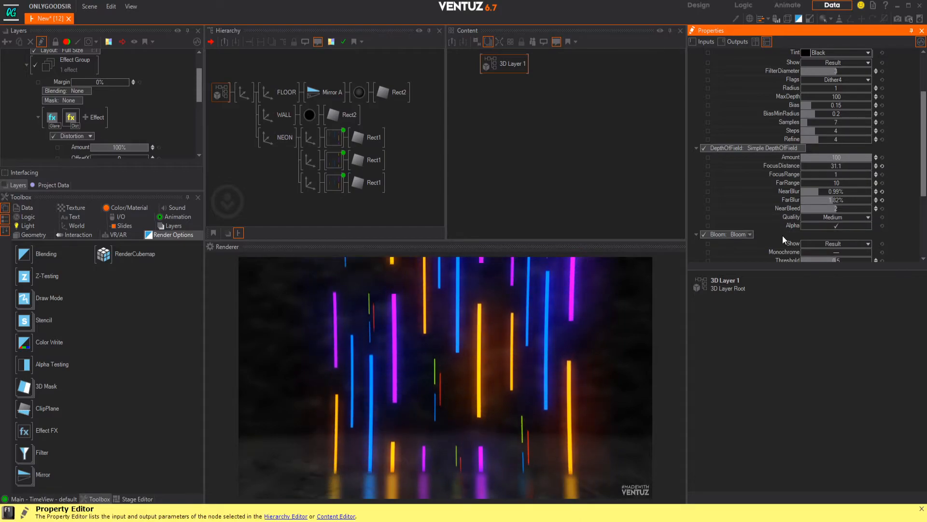
# Step: Set the Bloom's Threshold to 0, its Diameter to 36.3 and its Amount to 40%
pyautogui.scroll(-3, 782, 235)
pyautogui.moveTo(841, 175); pyautogui.dragTo(817, 178)
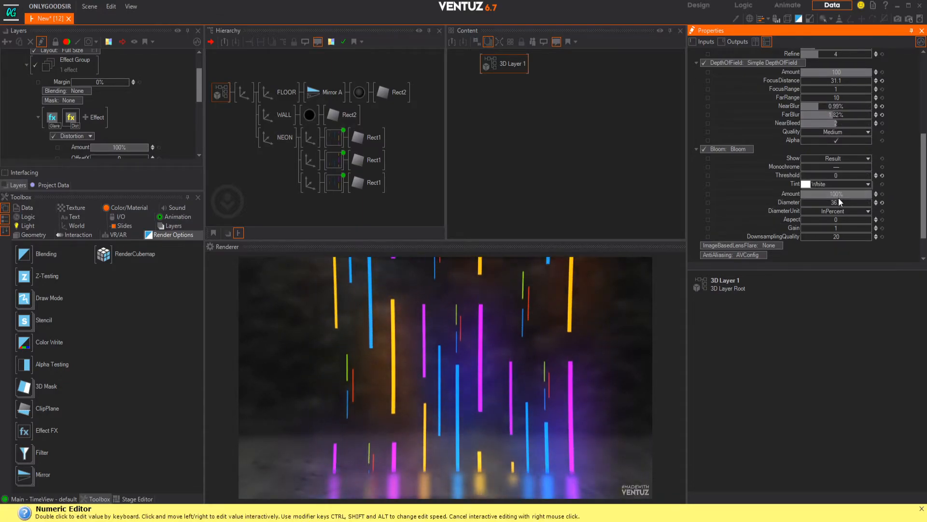
pyautogui.moveTo(839, 202); pyautogui.dragTo(846, 194)
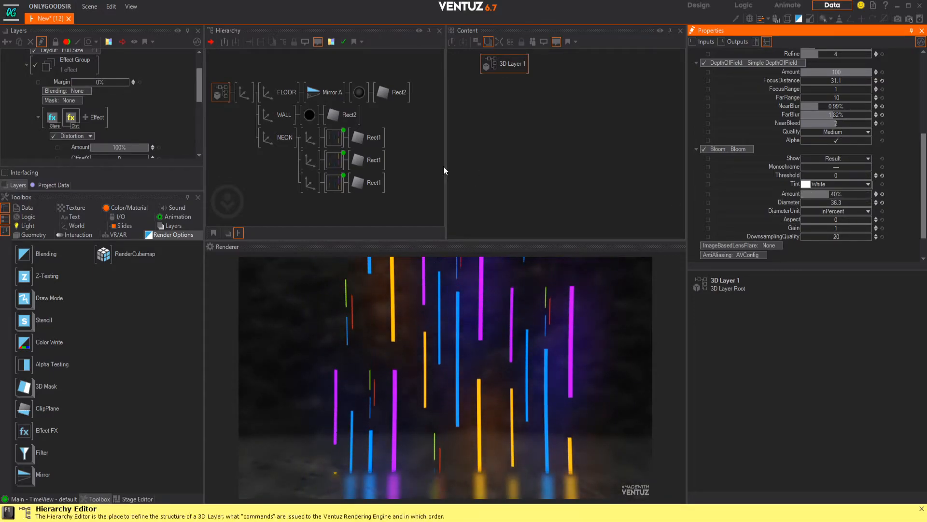
# Step: Collapse the Effect Group in the settings of 3D Layer 1
pyautogui.moveTo(89, 82); pyautogui.dragTo(80, 126, button='middle')
pyautogui.click(27, 102)
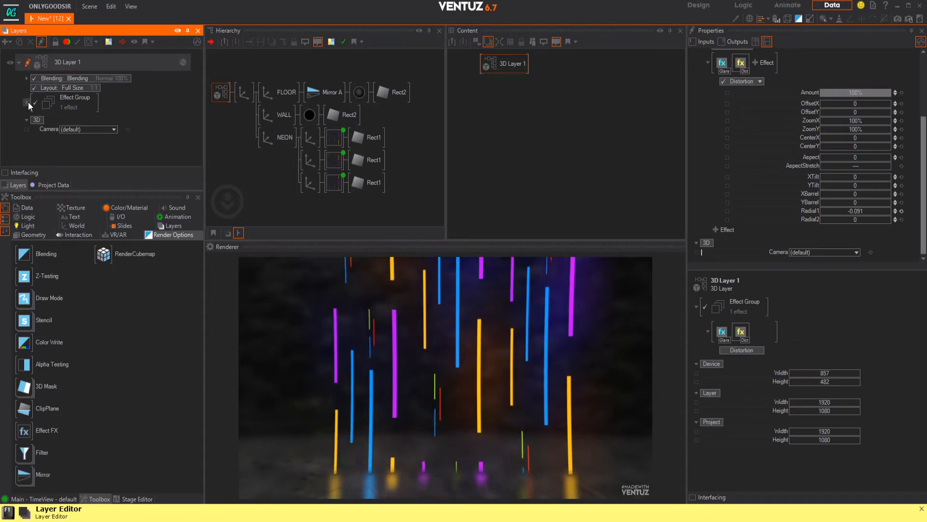
# Step: Add a Mask Vignette with the Default preset to the Effect Group of 3D Layer 1
pyautogui.click(27, 103)
pyautogui.scroll(-2, 79, 106)
pyautogui.click(88, 102)
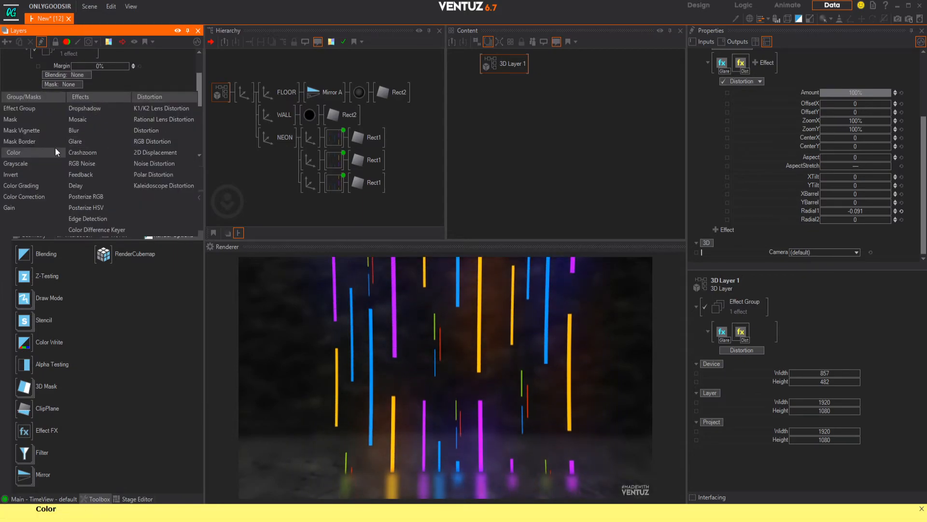
pyautogui.moveTo(33, 135)
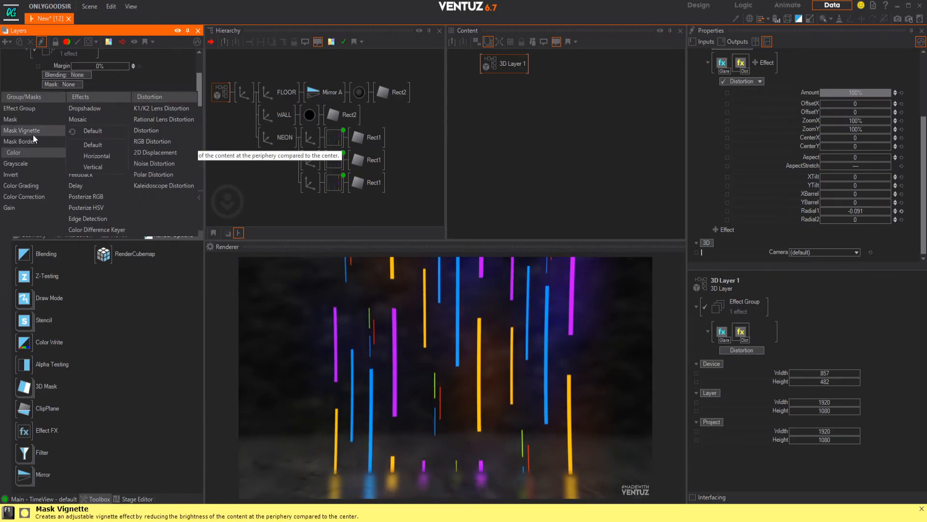
pyautogui.click(98, 138)
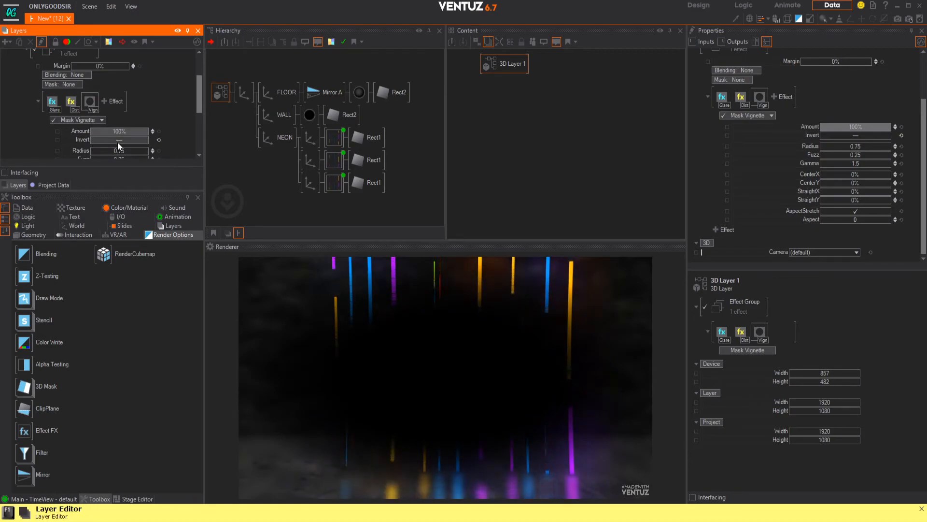
# Step: Invert the Mask Vignette and set its Fuzz to 0.992 and its Amount to 55.8%
pyautogui.click(118, 140)
pyautogui.scroll(-3, 140, 143)
pyautogui.moveTo(123, 102); pyautogui.dragTo(91, 102)
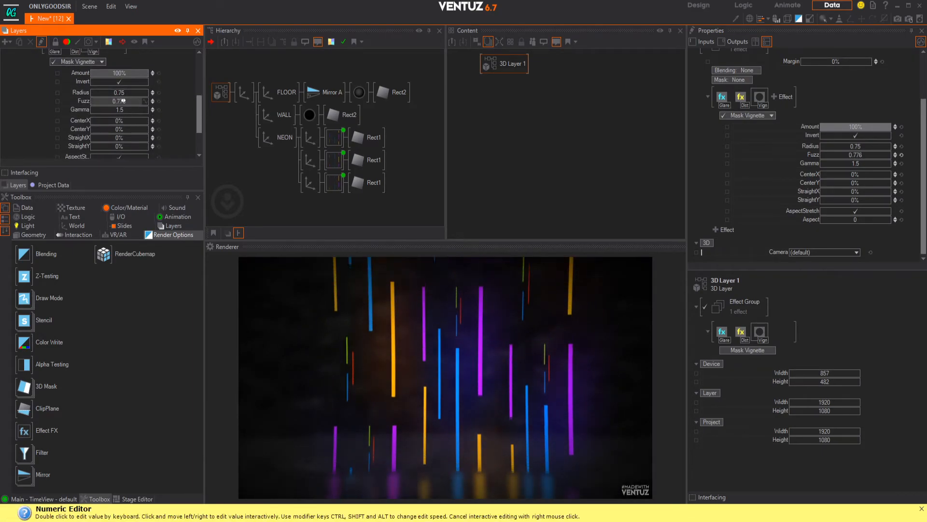
pyautogui.moveTo(121, 131); pyautogui.dragTo(113, 113, button='middle')
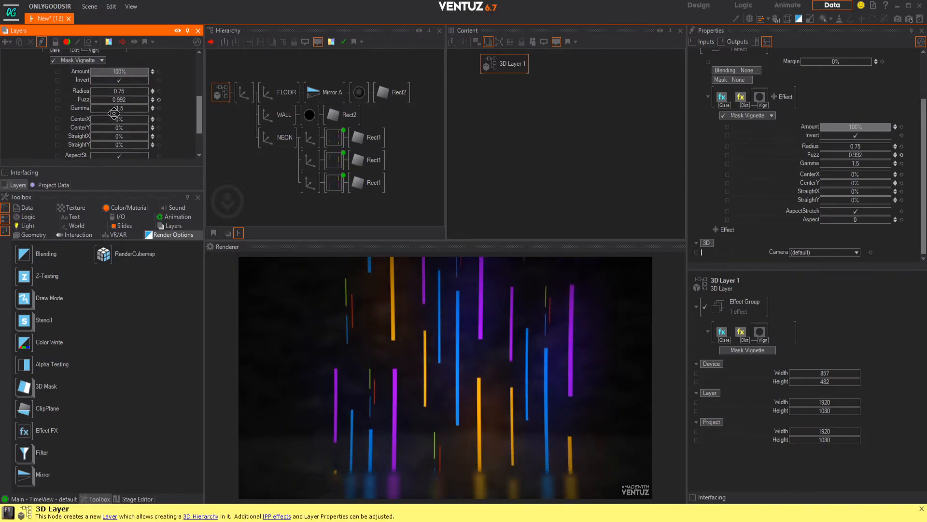
pyautogui.moveTo(129, 71); pyautogui.dragTo(144, 70)
# Step: Insert a Directional Light between the 3D Layer 1 root and the main axis in the hierarchy
pyautogui.click(352, 73)
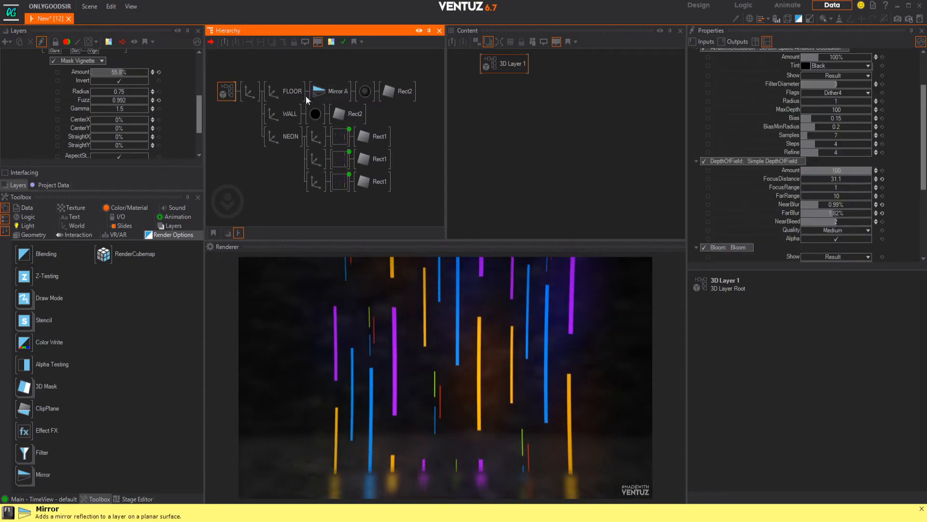
pyautogui.click(28, 226)
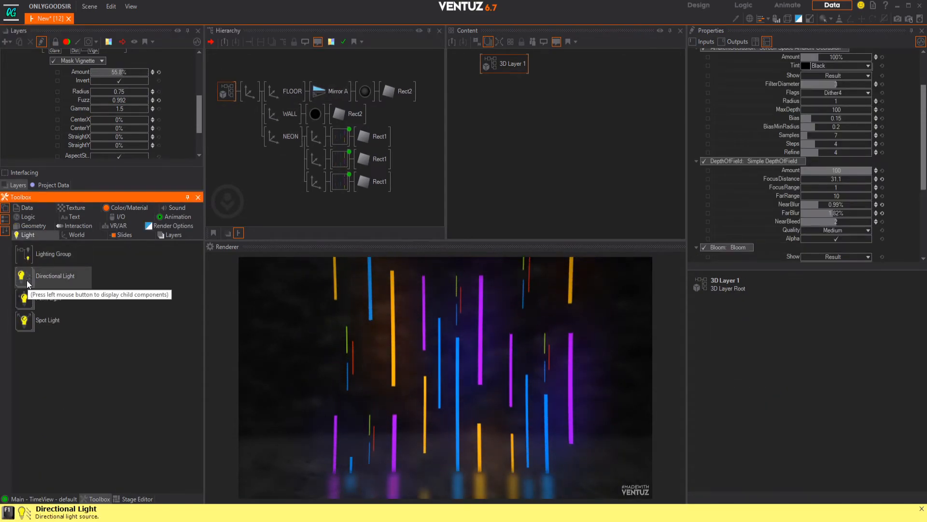
pyautogui.moveTo(244, 100); pyautogui.dragTo(248, 94)
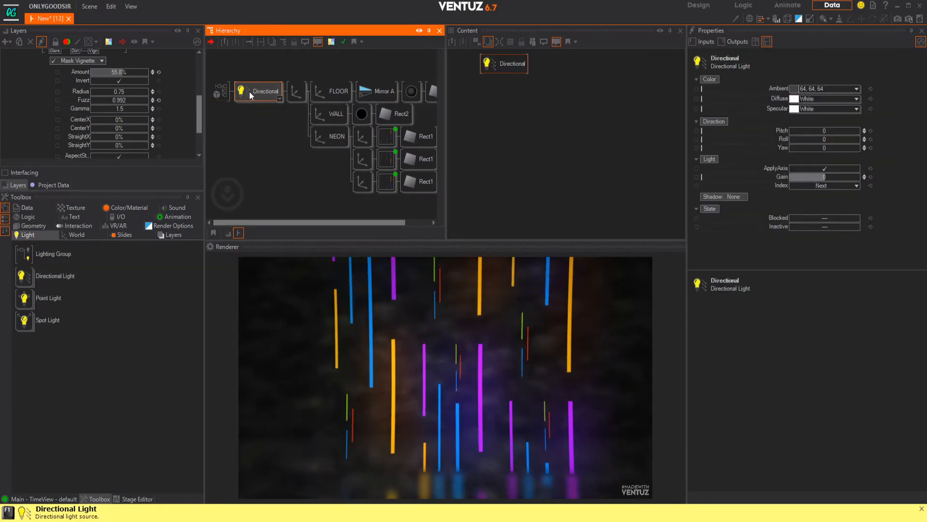
# Step: Set the Directional Light's Pitch to 19 and its Shadow type to Shadow Map
pyautogui.moveTo(832, 131); pyautogui.dragTo(838, 129)
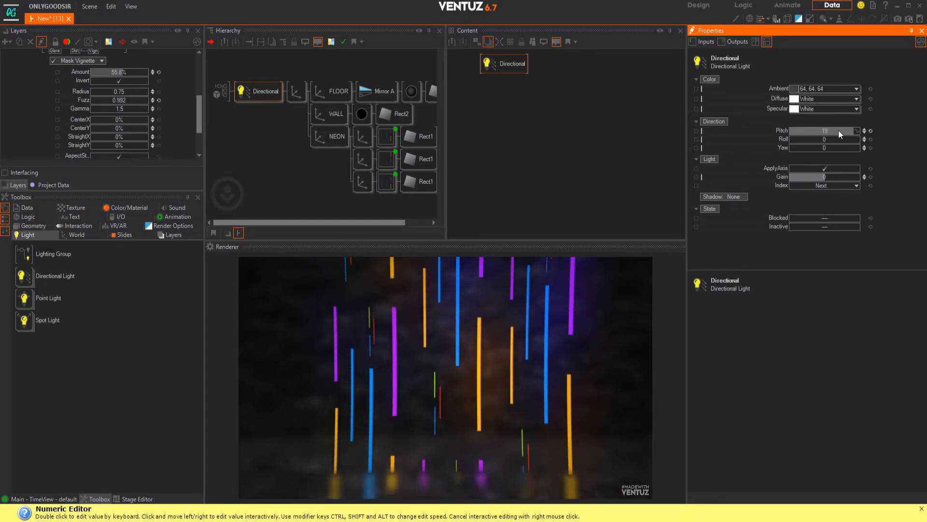
pyautogui.click(731, 197)
pyautogui.click(731, 216)
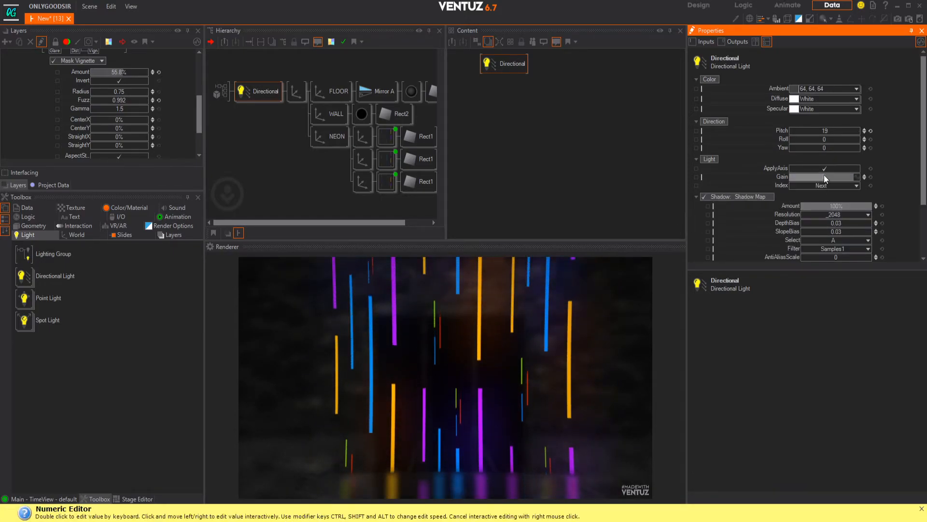
# Step: Give the first NEON material Shadow Options with global Fade and switch off its SimpleCasterShader
pyautogui.click(386, 136)
pyautogui.keyDown('ctrl'); pyautogui.click(389, 158); pyautogui.keyUp('ctrl')
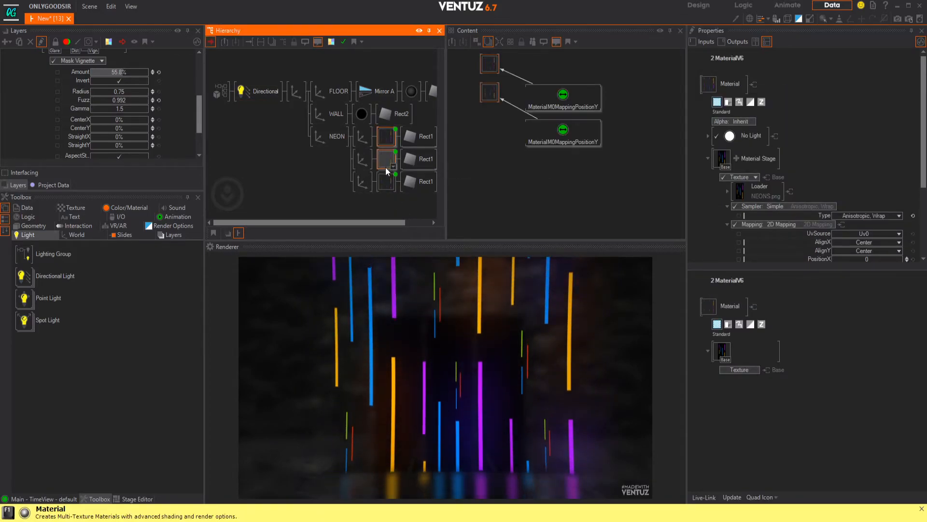
pyautogui.keyDown('ctrl'); pyautogui.click(386, 181); pyautogui.keyUp('ctrl')
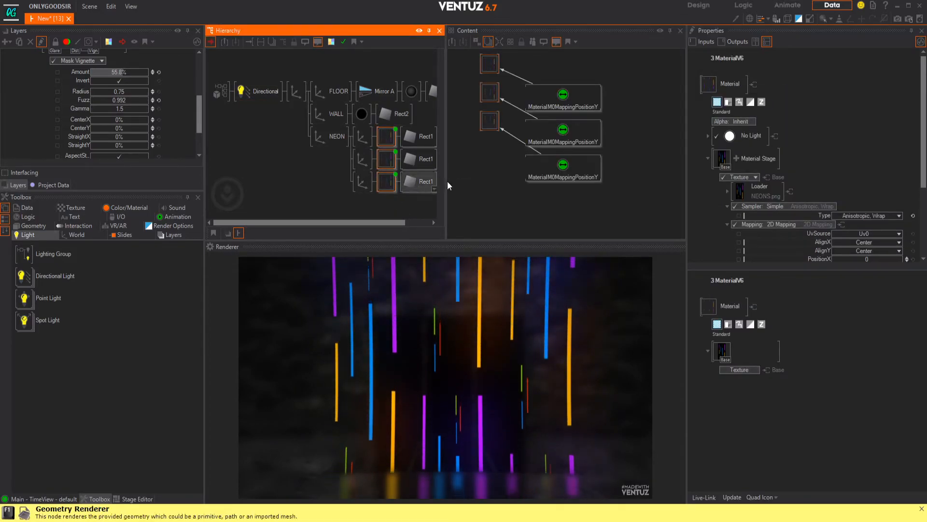
pyautogui.click(729, 102)
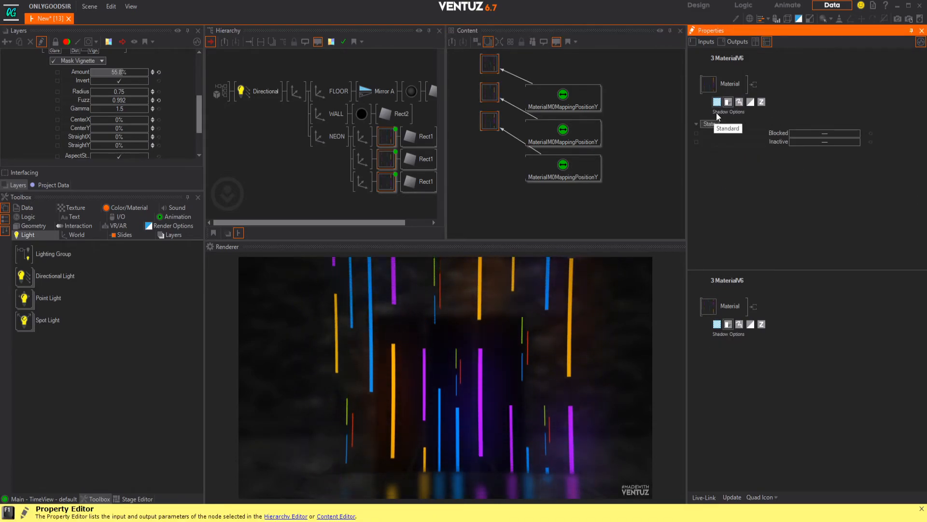
pyautogui.click(490, 66)
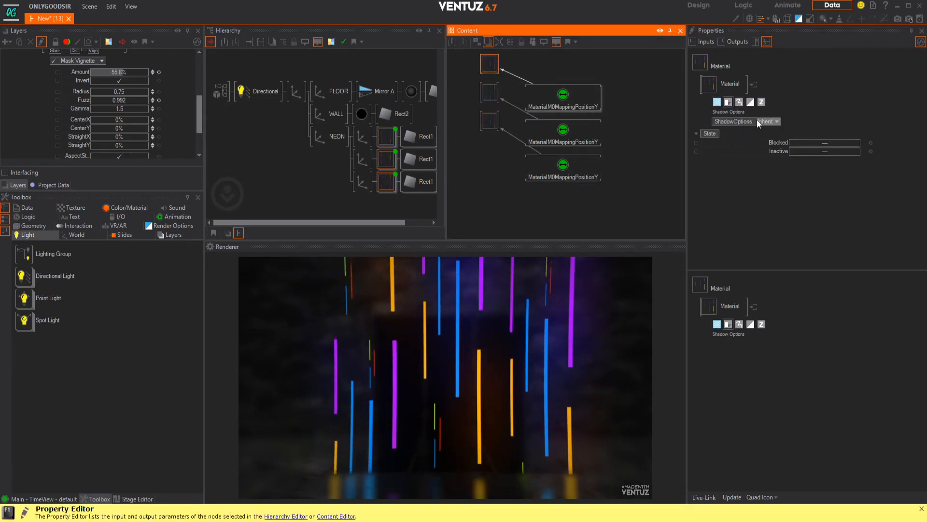
pyautogui.click(776, 121)
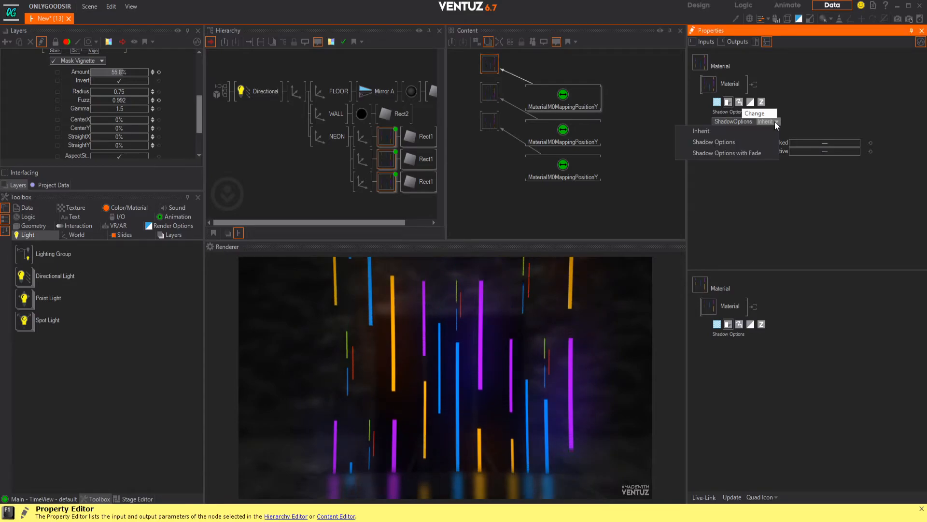
pyautogui.click(742, 150)
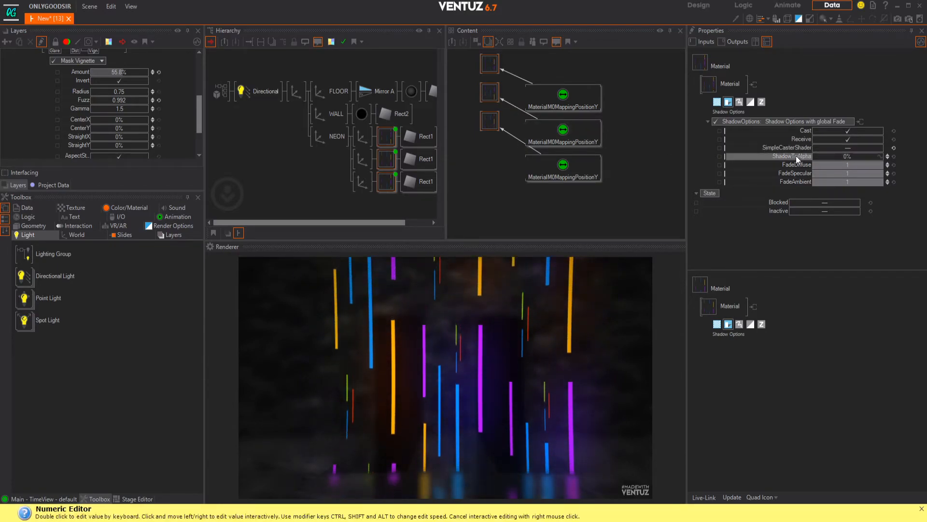
# Step: Give the third NEON material Shadow Options with global Fade and switch off its SimpleCasterShader
pyautogui.click(489, 120)
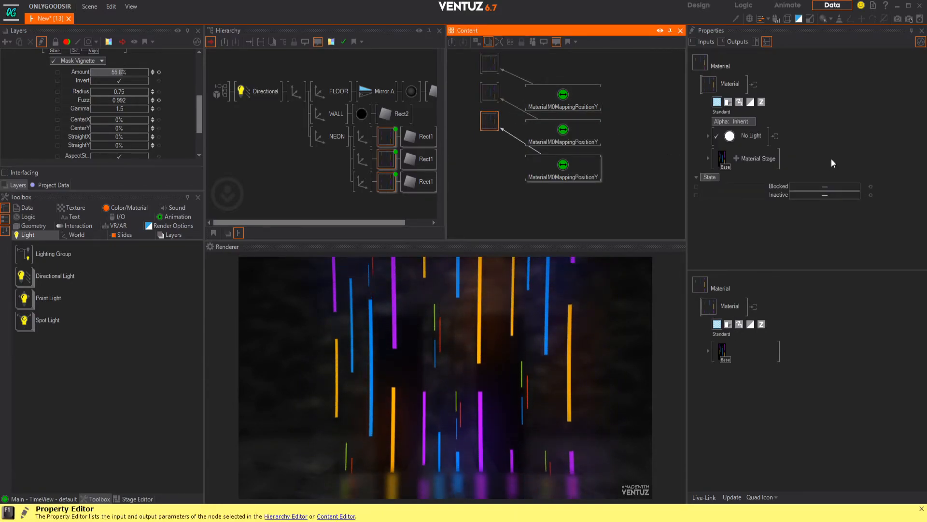
pyautogui.click(728, 102)
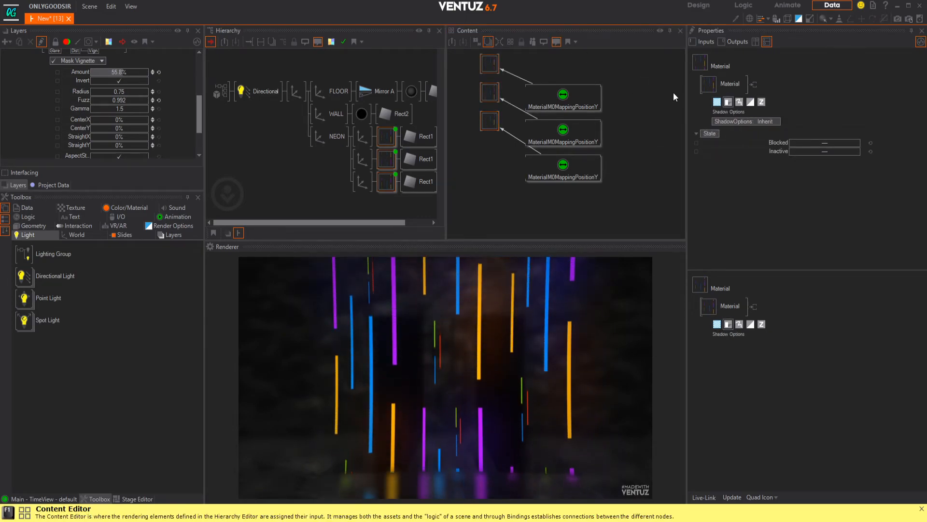
pyautogui.click(727, 103)
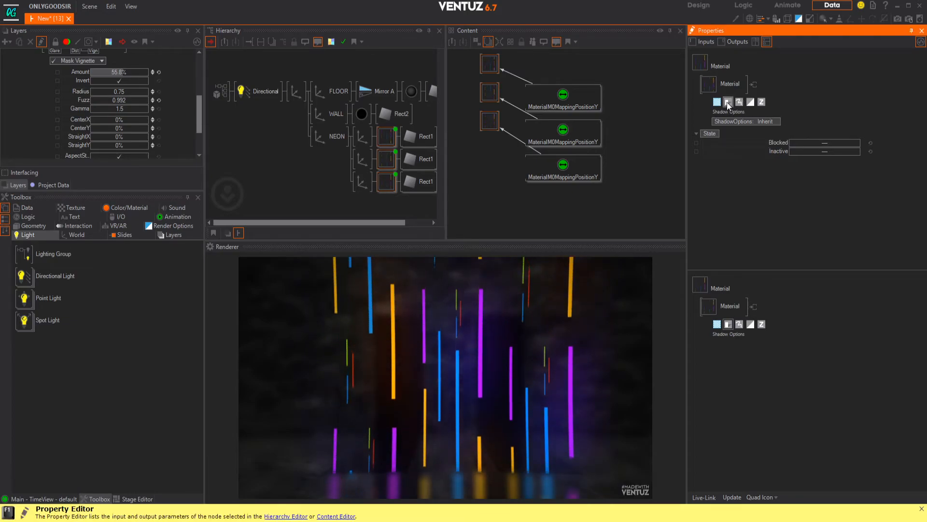
pyautogui.click(765, 122)
pyautogui.click(746, 146)
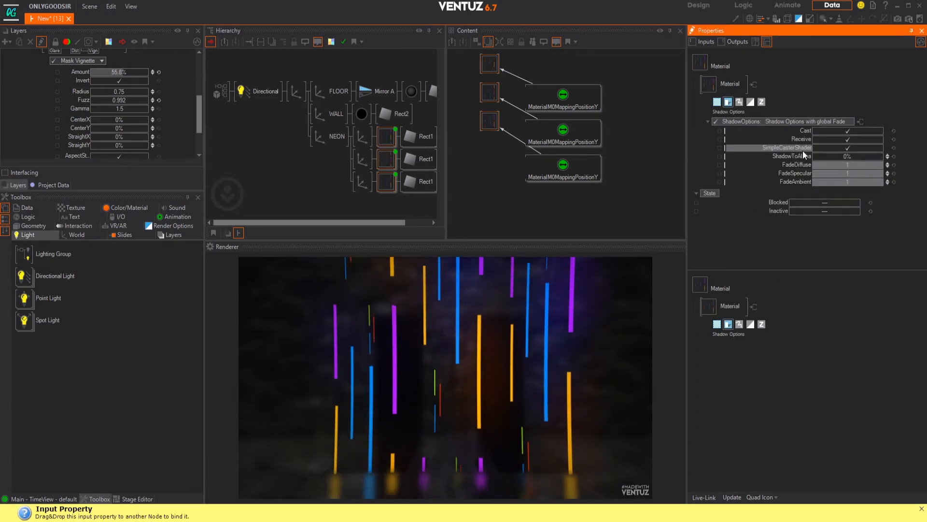
pyautogui.click(854, 147)
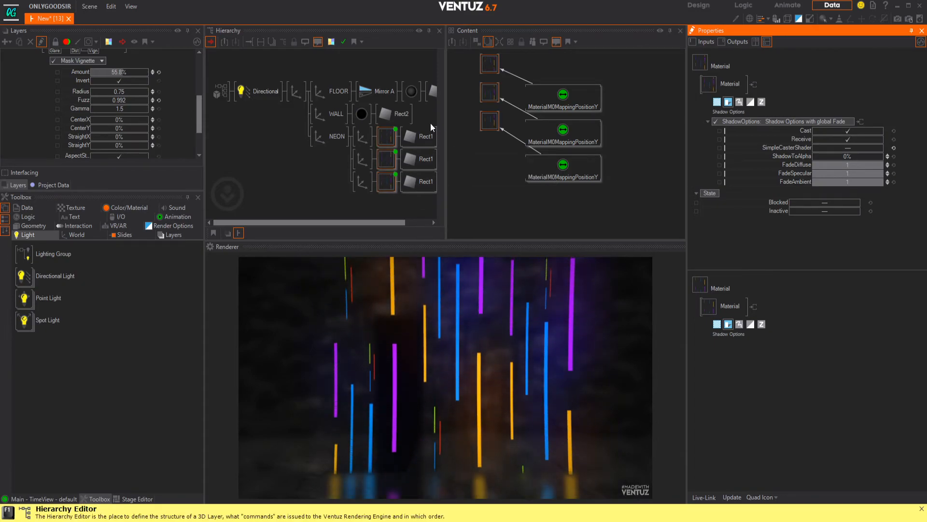
# Step: Check the shadow options of the other NEON materials, then apply Shadow Options with global Fade to the second one with SimpleCasterShader off
pyautogui.click(489, 121)
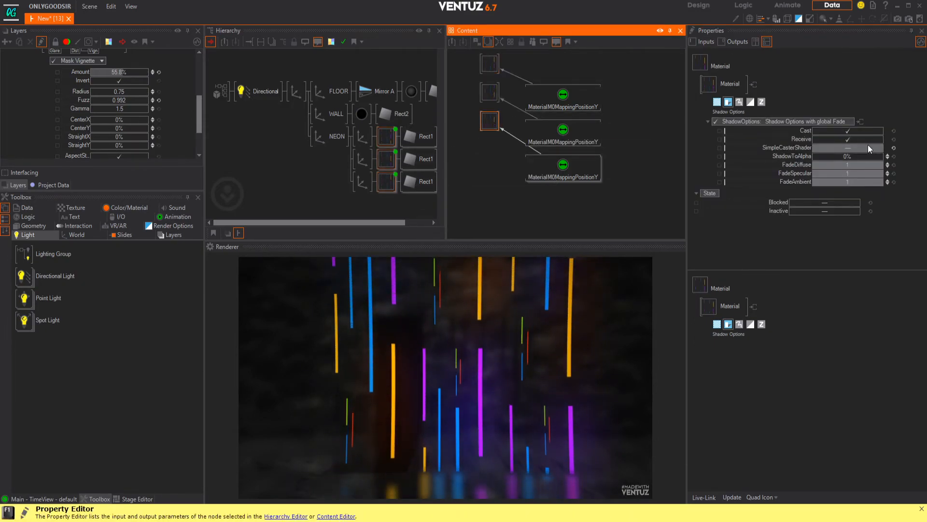
pyautogui.click(489, 68)
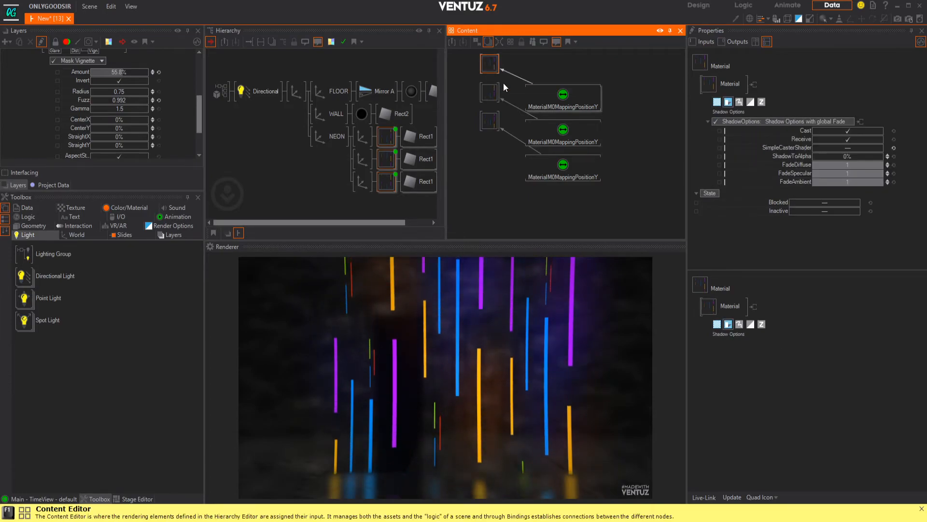
pyautogui.click(490, 94)
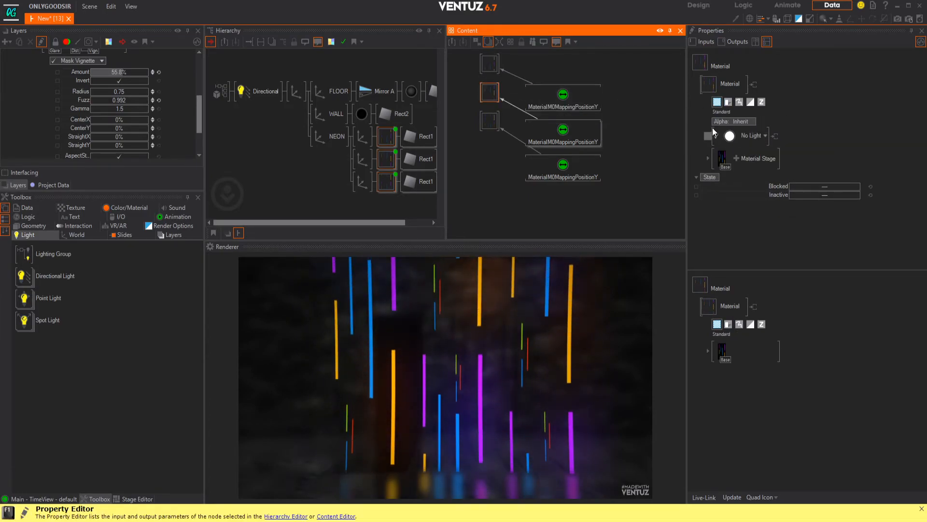
pyautogui.click(728, 100)
pyautogui.click(754, 122)
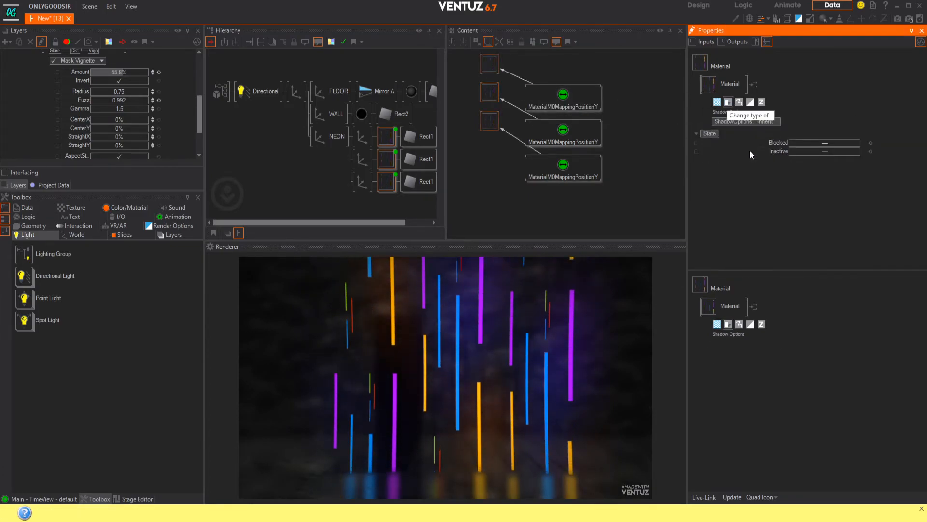
pyautogui.click(749, 149)
pyautogui.click(848, 148)
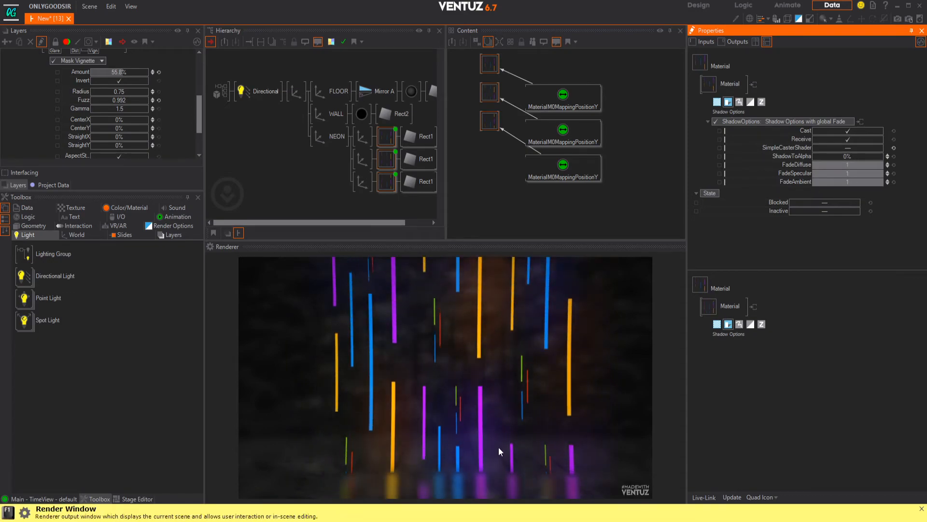
# Step: Set the Directional Light's shadow map Resolution to 4096, AntiAliasScale to 0.74 and FilterScale to 2.41
pyautogui.click(256, 91)
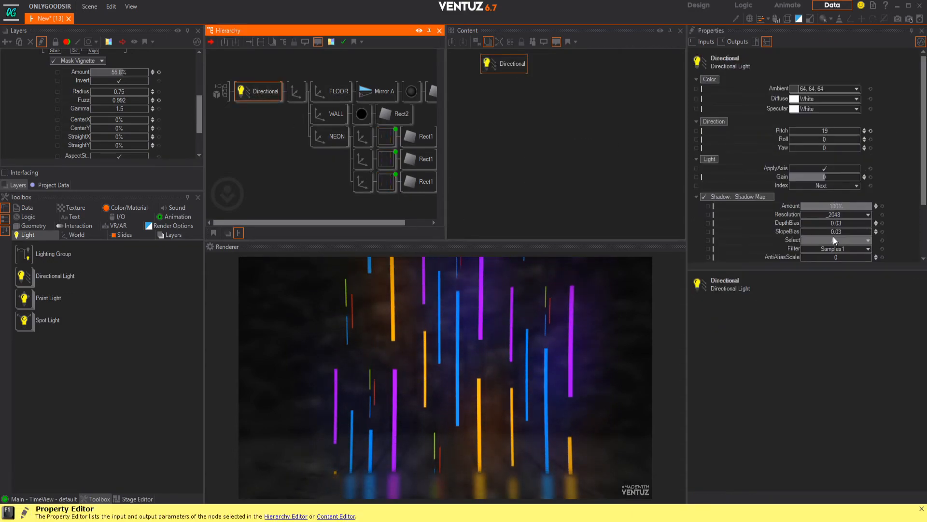
pyautogui.click(868, 215)
pyautogui.click(843, 300)
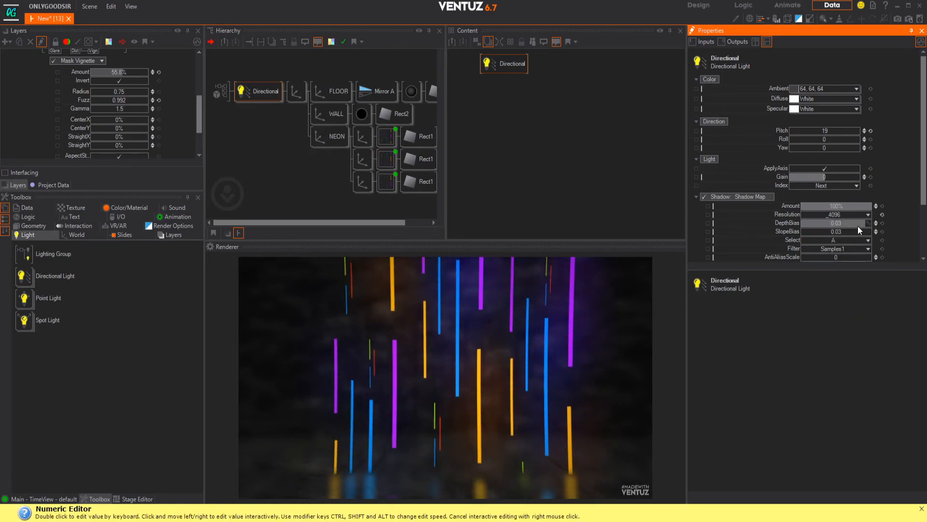
pyautogui.scroll(-3, 874, 203)
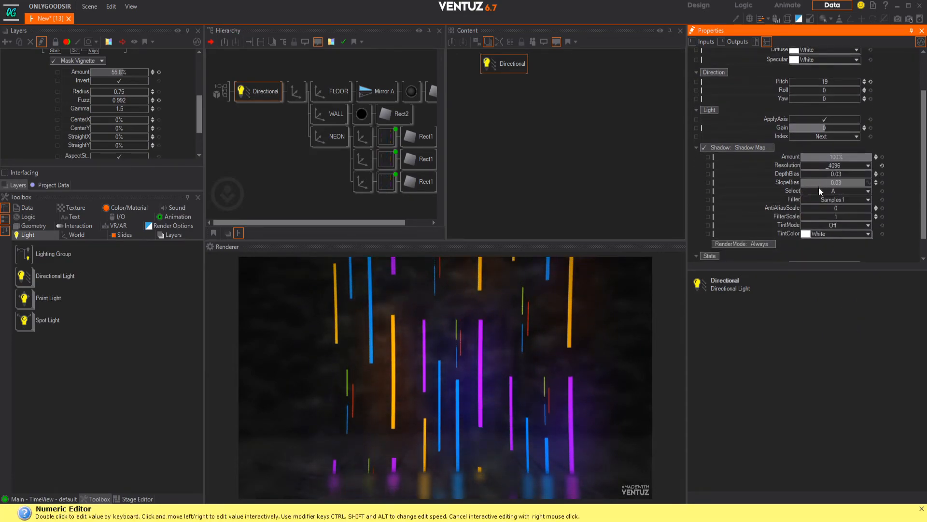
pyautogui.moveTo(832, 216); pyautogui.dragTo(863, 217)
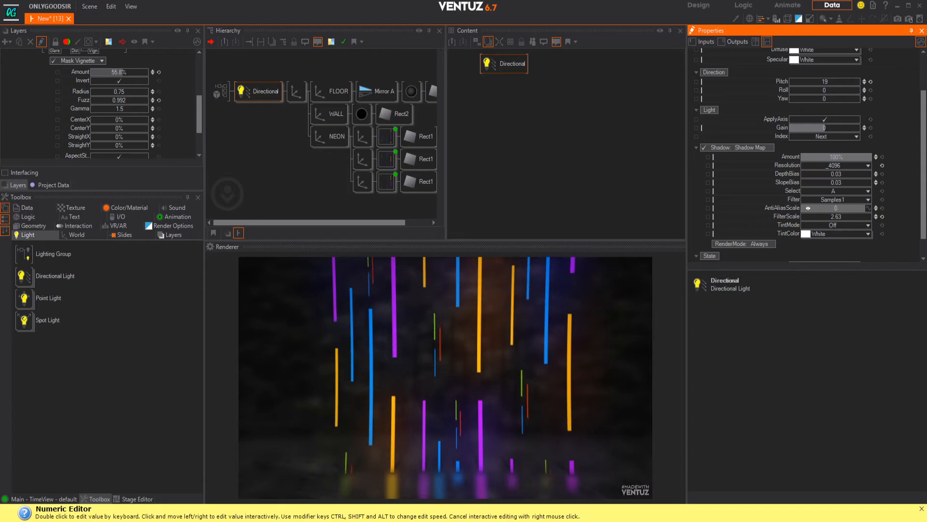
pyautogui.moveTo(801, 208); pyautogui.dragTo(831, 216)
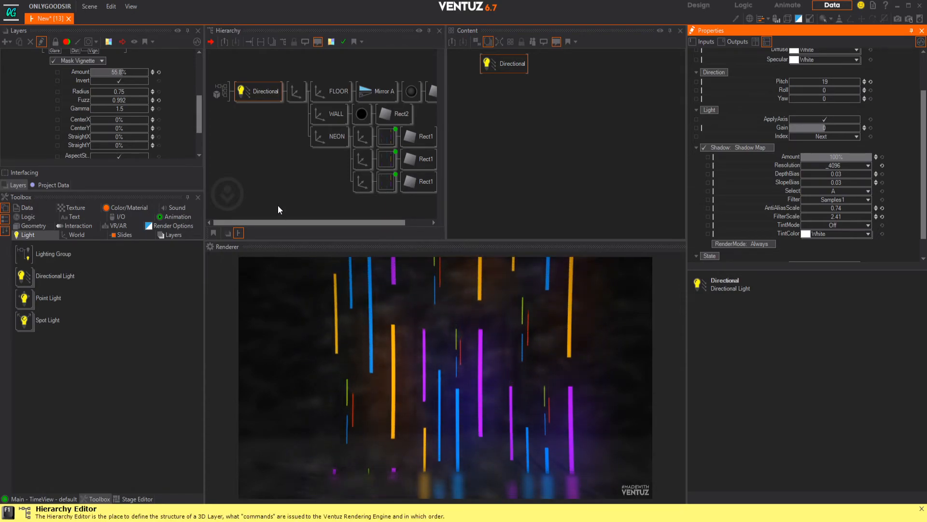
# Step: Insert a Camera under the layer root, above the Directional Light, and expand its Projection settings
pyautogui.click(277, 113)
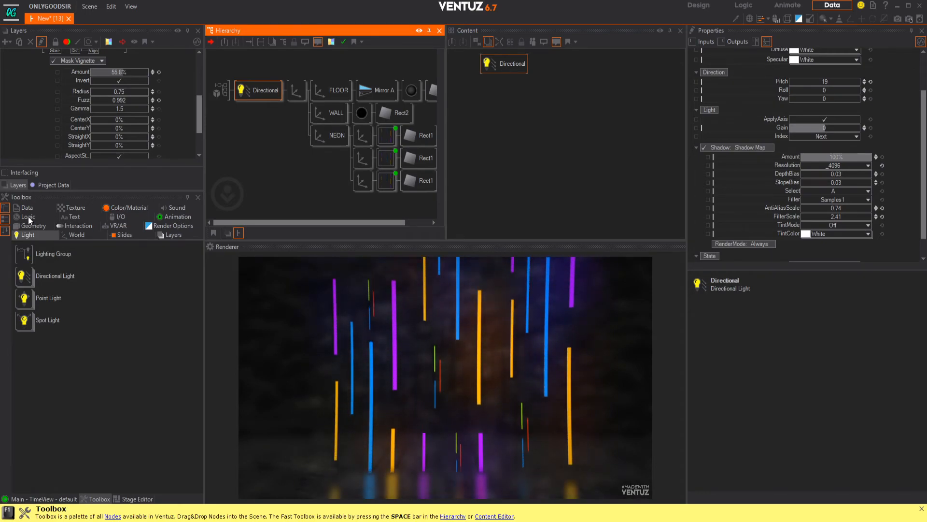
pyautogui.click(73, 235)
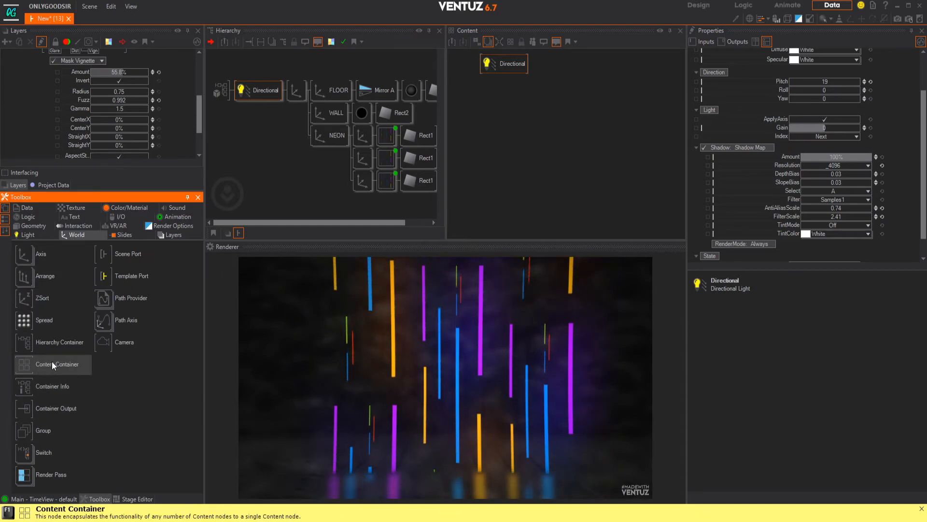
pyautogui.moveTo(108, 342); pyautogui.dragTo(244, 85)
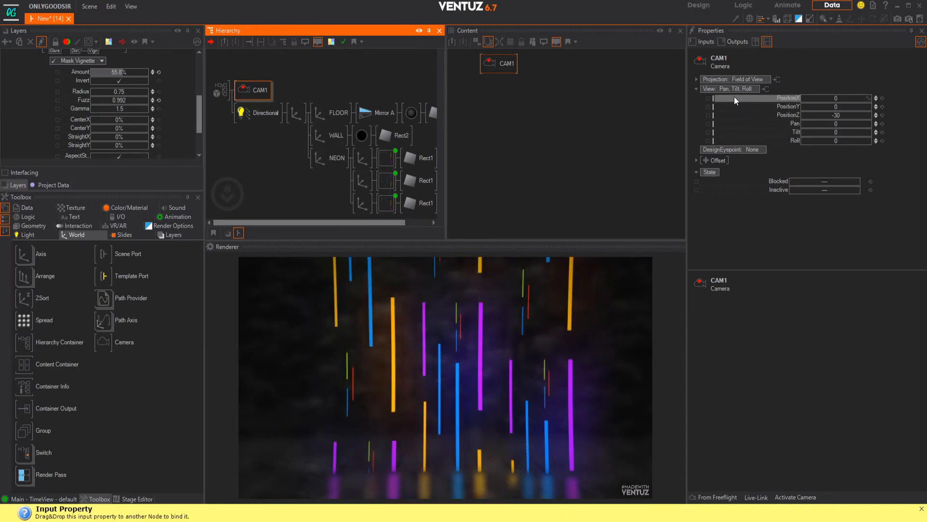
pyautogui.click(696, 79)
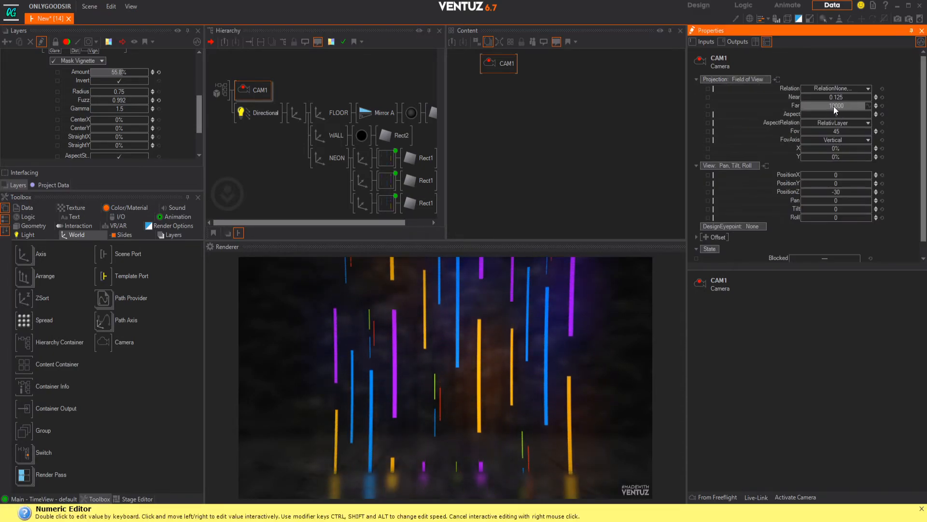
# Step: Widen the camera's Fov to 105.8, then set the parent Axis's Position Z to -24.8 and reset its Scaling Z to 1
pyautogui.moveTo(838, 131); pyautogui.dragTo(816, 133)
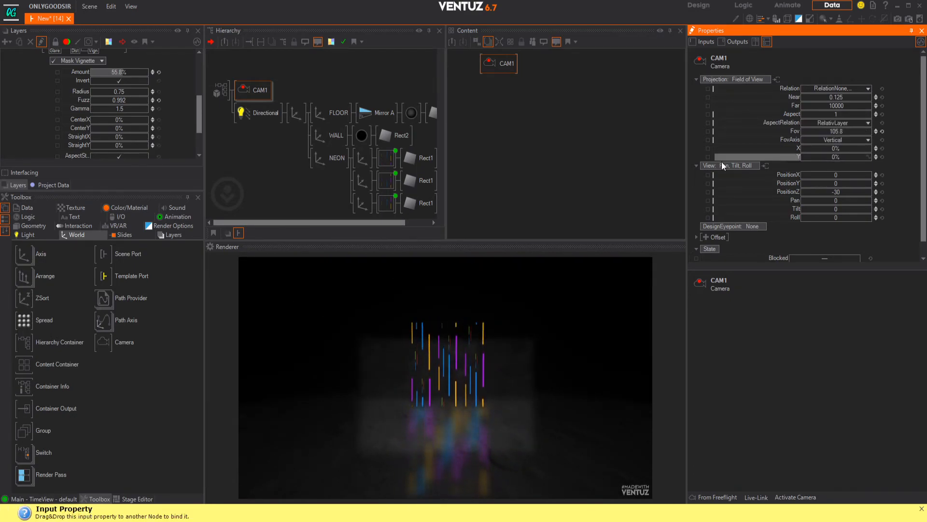
pyautogui.click(291, 108)
pyautogui.moveTo(827, 107); pyautogui.dragTo(789, 108)
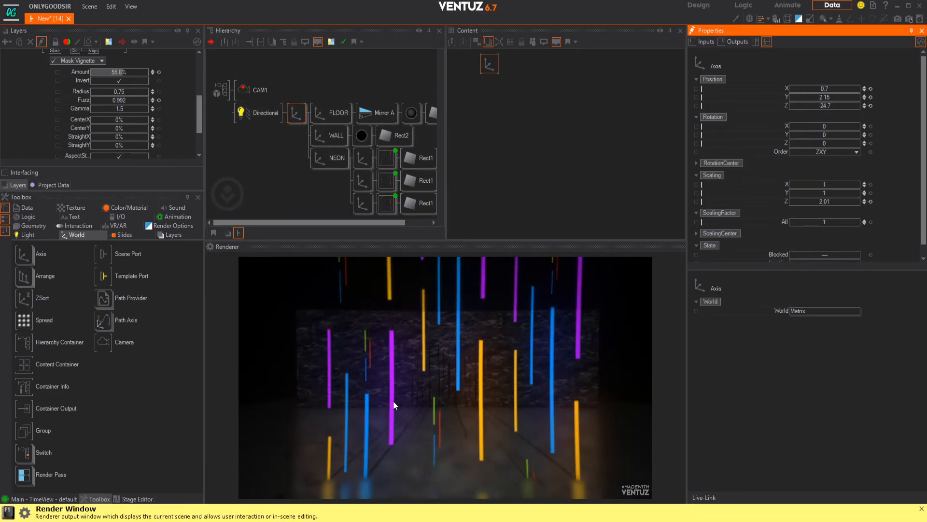
pyautogui.click(868, 202)
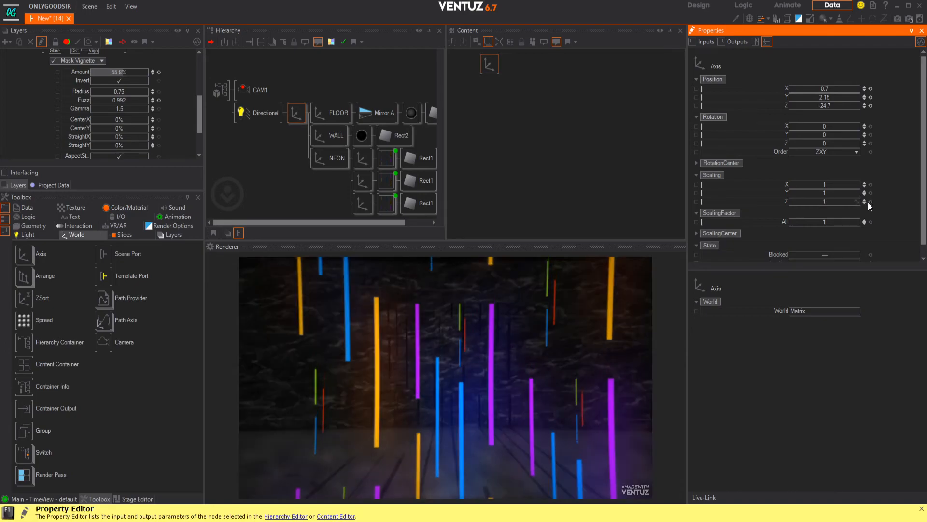
pyautogui.moveTo(828, 109); pyautogui.dragTo(833, 108)
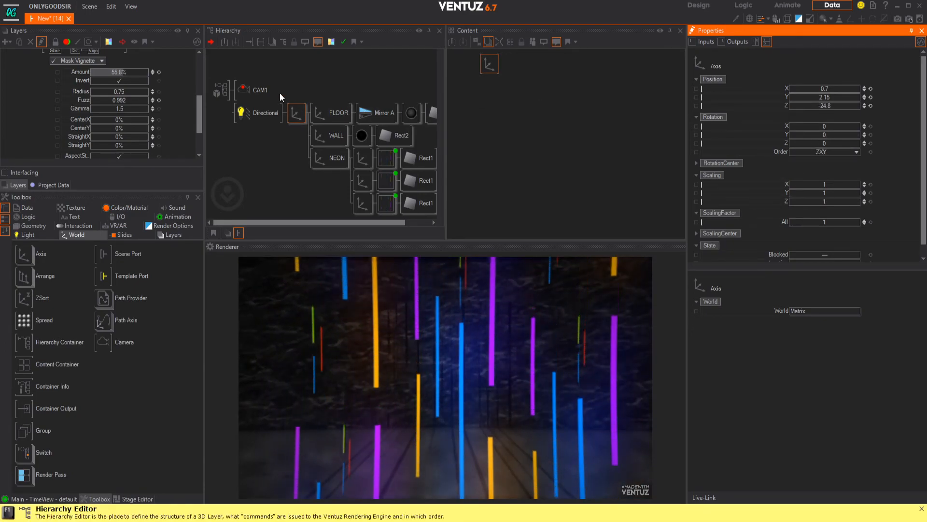
# Step: Switch the camera's FovAxis to the horizontal angle and set its Fov to 126.9
pyautogui.click(248, 92)
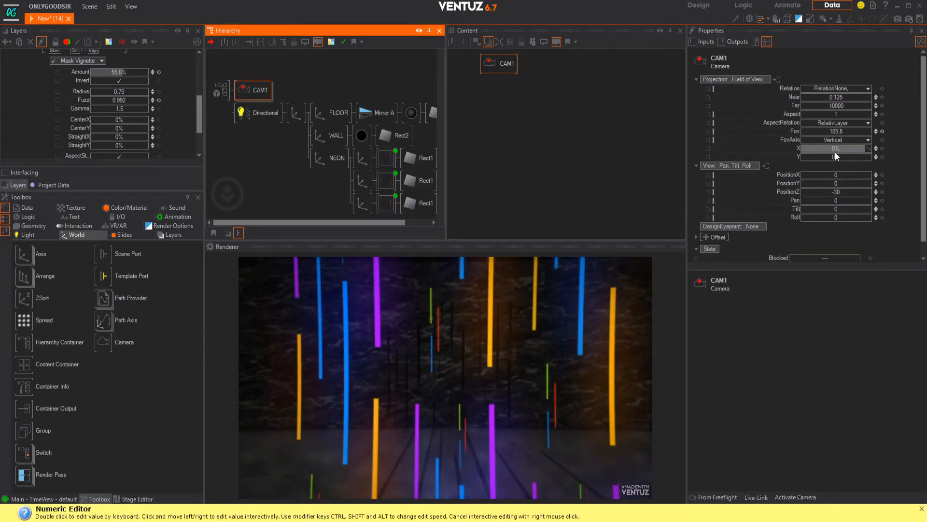
pyautogui.click(853, 140)
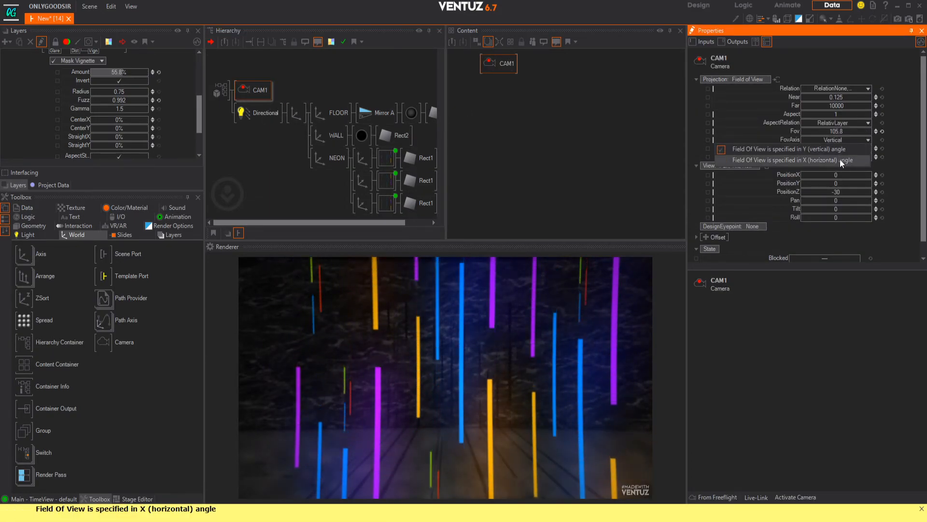
pyautogui.click(839, 158)
pyautogui.moveTo(836, 131); pyautogui.dragTo(801, 134)
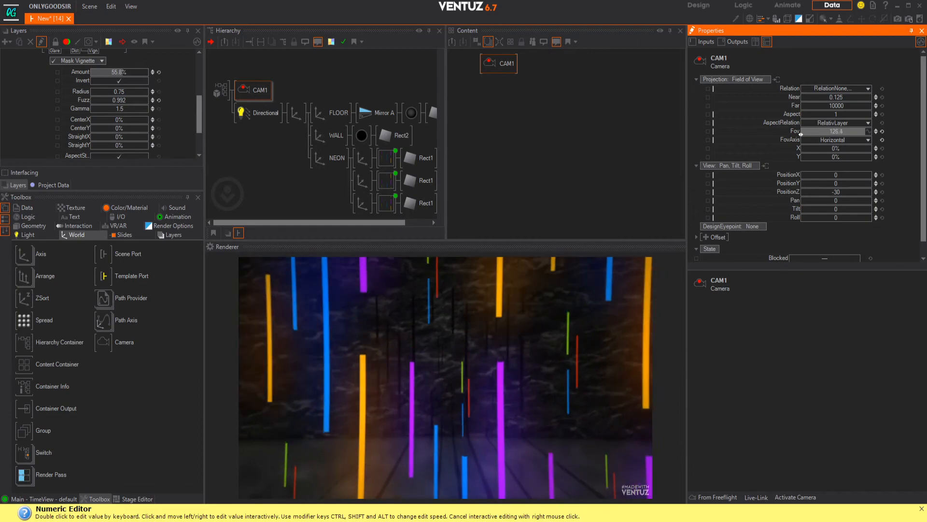
# Step: Set Radial1 to -0.518 in the 3D layer's Distortion effect to bend the image
pyautogui.click(128, 137)
pyautogui.scroll(3, 114, 114)
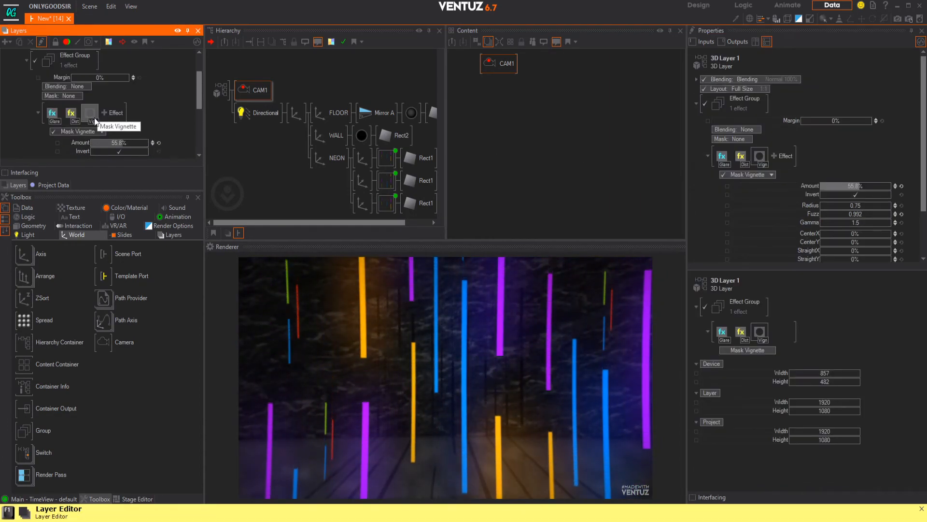
pyautogui.click(69, 115)
pyautogui.scroll(-5, 110, 134)
pyautogui.moveTo(132, 142); pyautogui.dragTo(94, 138)
# Step: Increase the camera's horizontal Fov to 146.7 for a wider view
pyautogui.click(251, 93)
pyautogui.moveTo(842, 132); pyautogui.dragTo(871, 132)
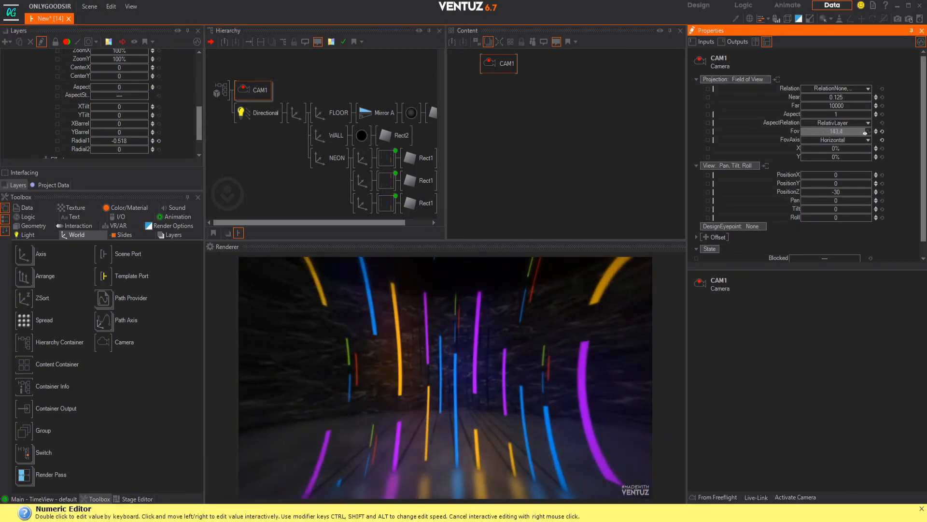
pyautogui.moveTo(869, 134); pyautogui.dragTo(862, 132)
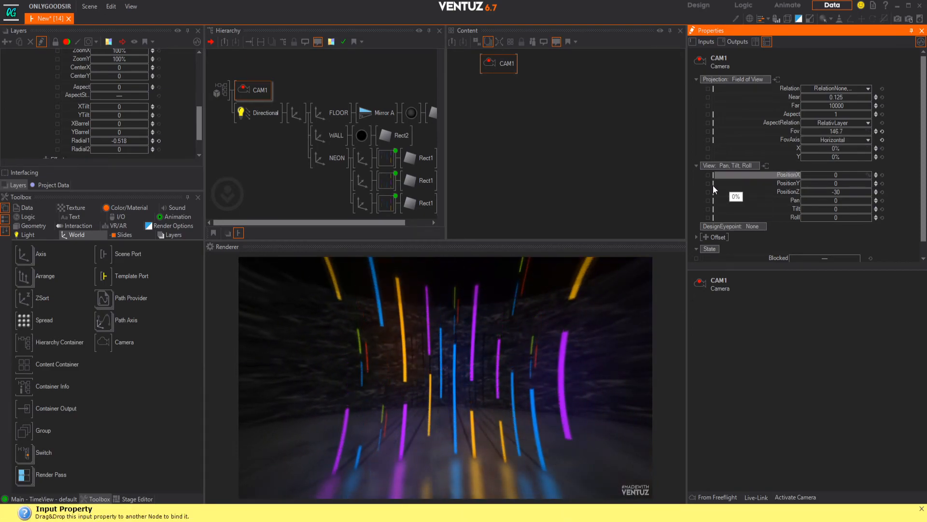
# Step: Move the WALL axis to Position Y 10.71 and Z 6.7, and set the Directional Light's shadow Amount to 34%
pyautogui.click(332, 137)
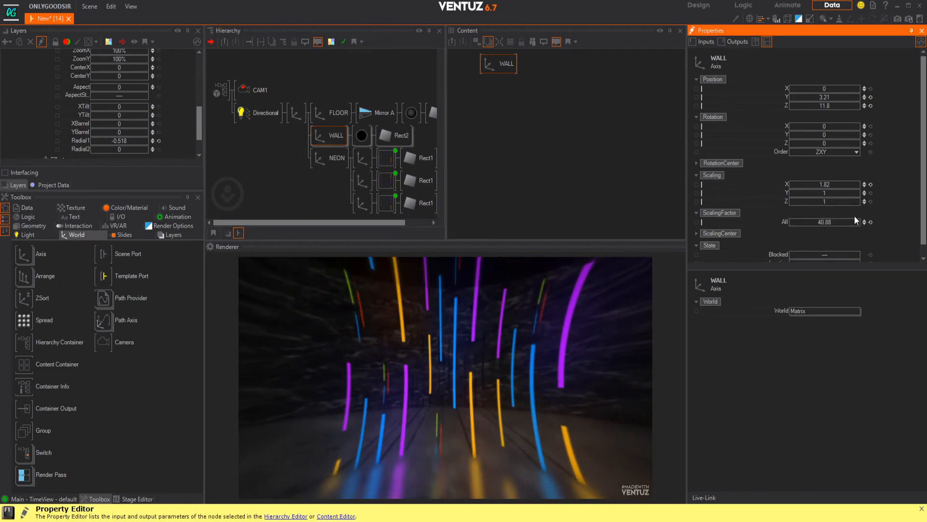
pyautogui.moveTo(842, 97); pyautogui.dragTo(813, 109)
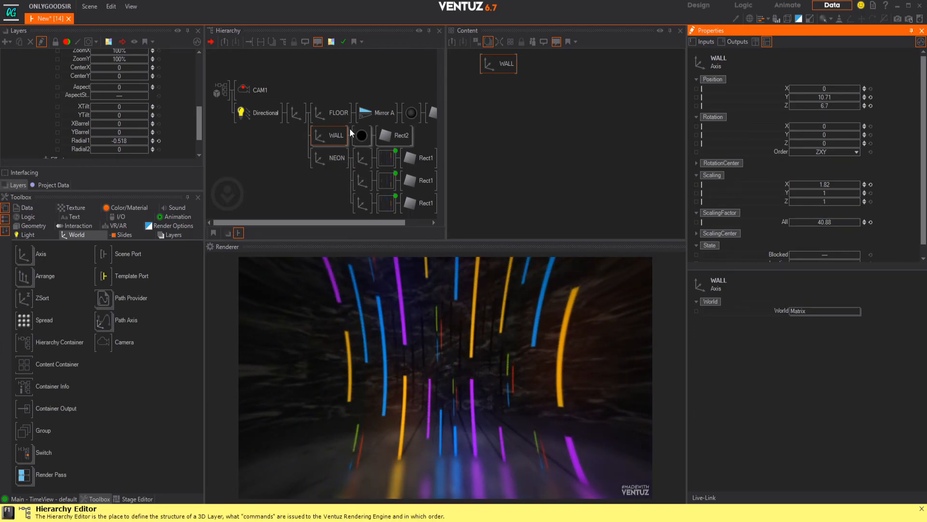
pyautogui.click(261, 113)
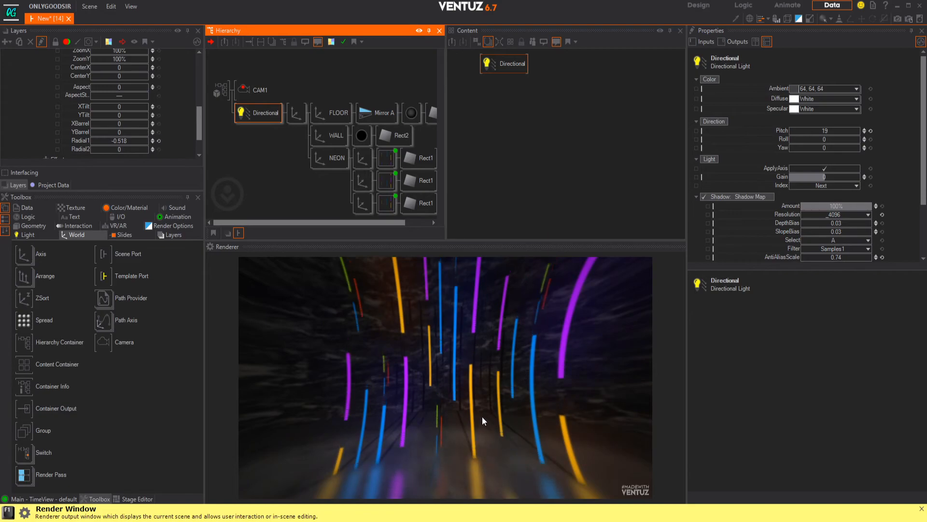
pyautogui.moveTo(838, 205); pyautogui.dragTo(829, 207)
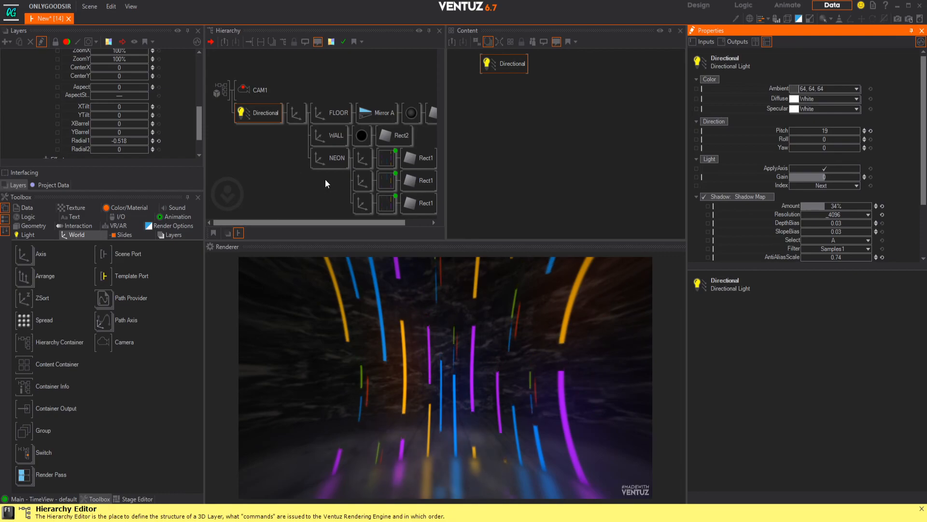
# Step: Duplicate the NEON group with Position Z -4 and place the copy above the collapsed original in the hierarchy
pyautogui.click(327, 166)
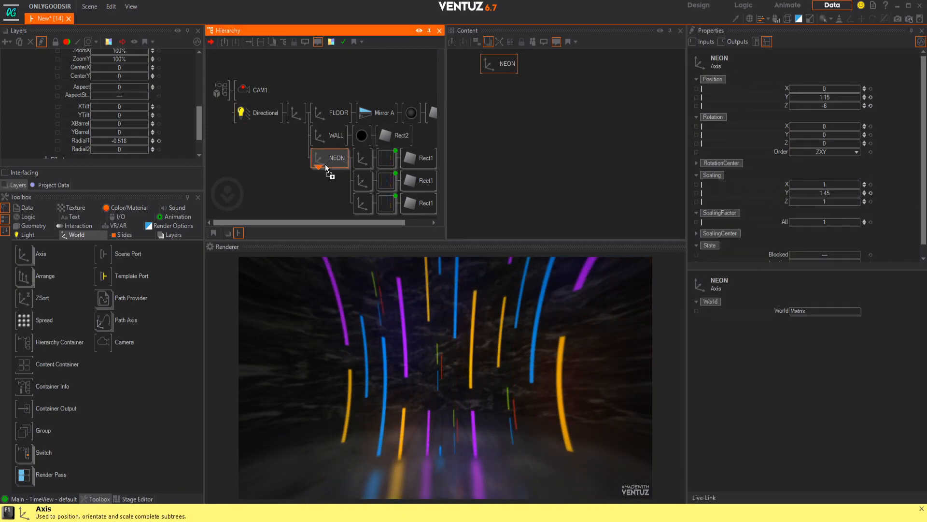
pyautogui.keyDown('ctrl'); pyautogui.moveTo(327, 167); pyautogui.dragTo(329, 162); pyautogui.keyUp('ctrl')
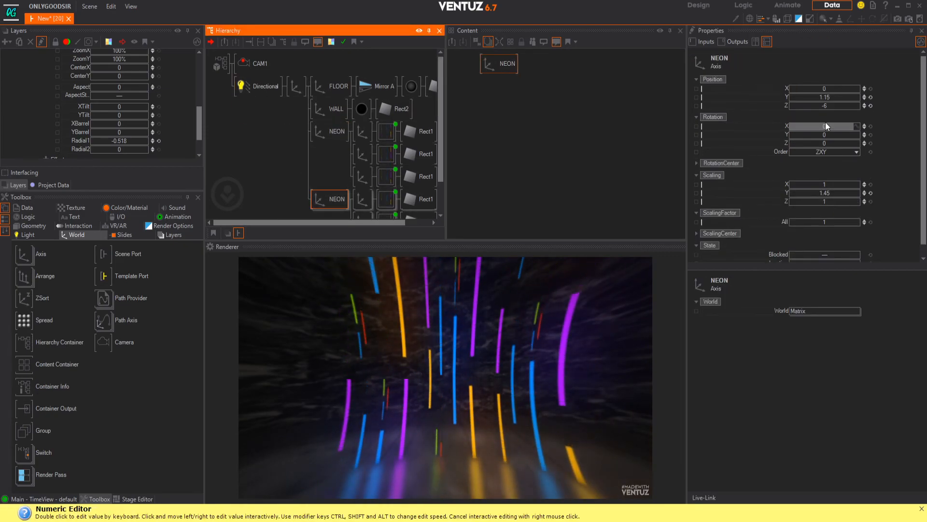
pyautogui.moveTo(827, 108); pyautogui.dragTo(835, 105)
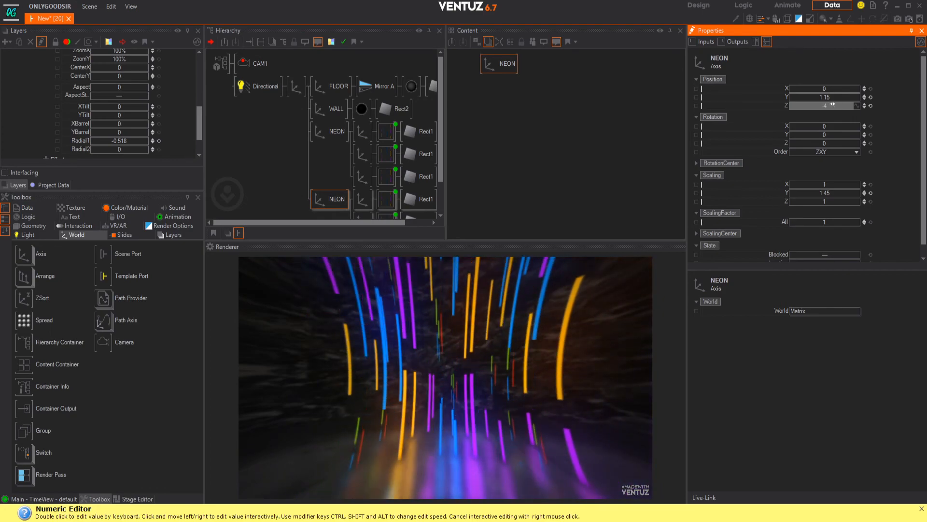
pyautogui.doubleClick(341, 128)
pyautogui.moveTo(332, 150); pyautogui.dragTo(328, 129)
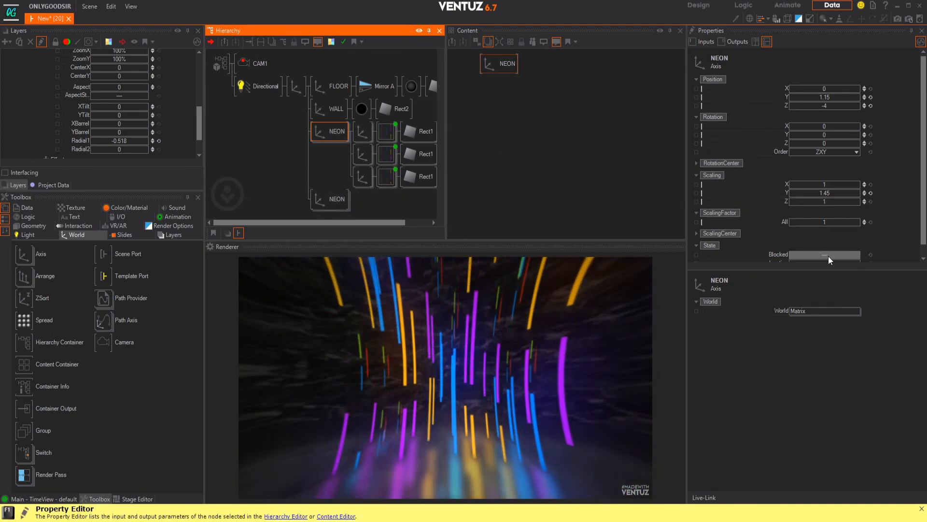
# Step: Try the NEON copy at ScalingFactor 0.14 and Position X -0.9, Y -4.37, Z -3.81
pyautogui.moveTo(830, 89); pyautogui.dragTo(808, 88)
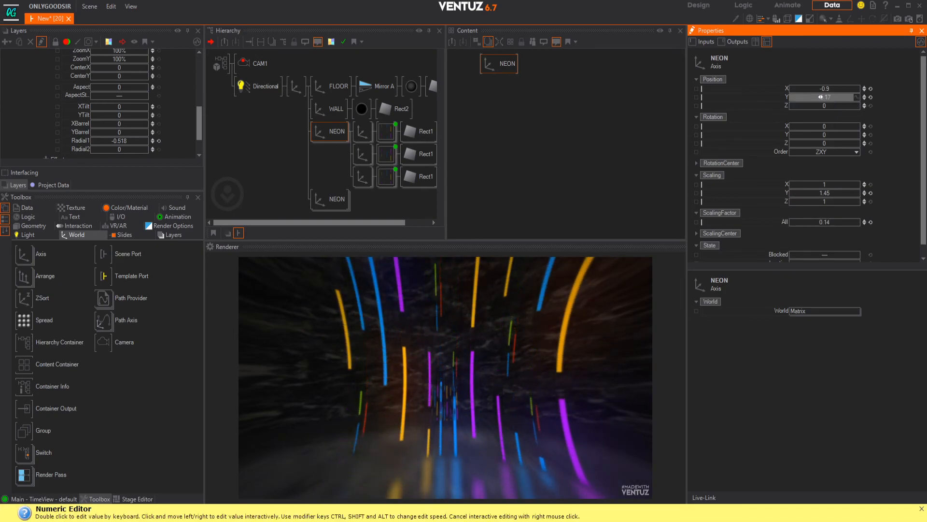
pyautogui.moveTo(812, 106); pyautogui.dragTo(813, 106)
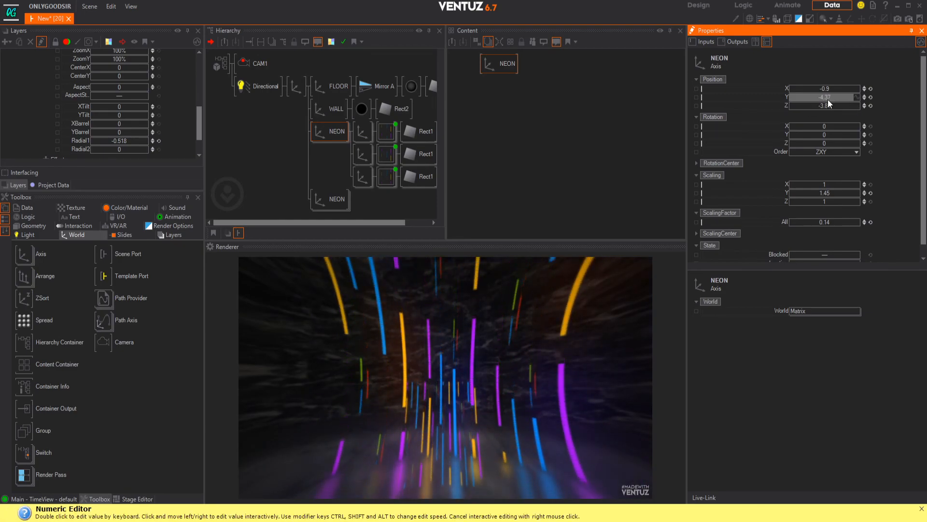
# Step: Reset the NEON copy's position, then set its ScalingFactor to 1.03, Position X to 0.49 and Position Z to -4.01
pyautogui.click(871, 97)
pyautogui.click(870, 88)
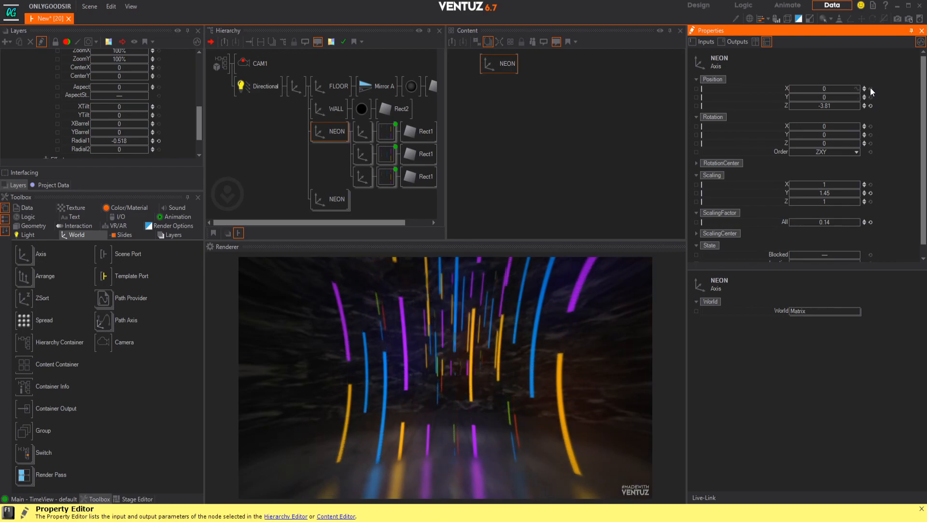
pyautogui.click(871, 105)
pyautogui.moveTo(827, 221); pyautogui.dragTo(832, 221)
pyautogui.moveTo(824, 105); pyautogui.dragTo(842, 86)
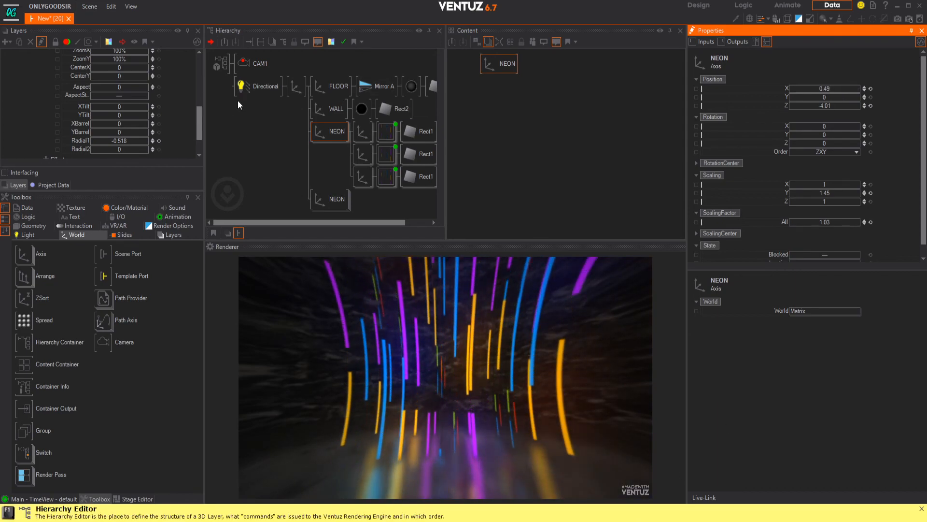
# Step: Angle the camera with Roll -27.4 and Tilt -6.9, and set its Fov to 143.5 and PositionX to 0.93
pyautogui.click(256, 63)
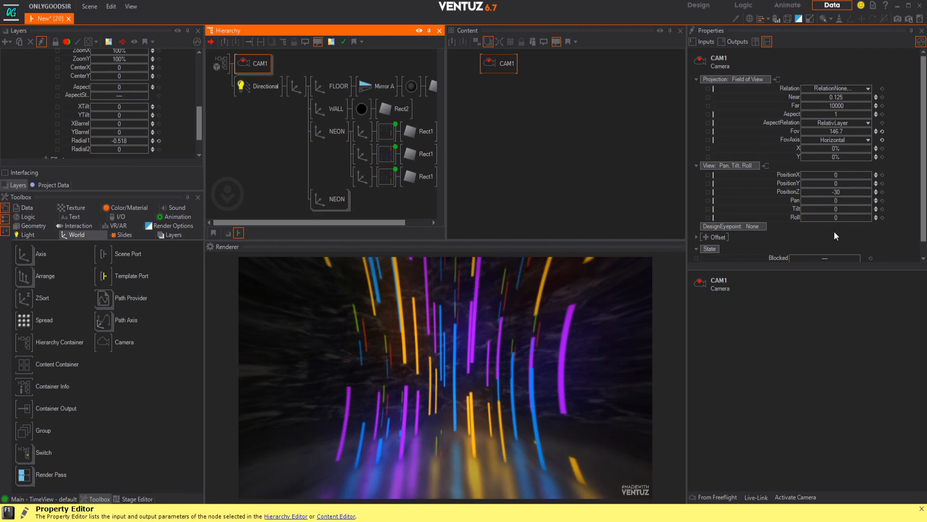
pyautogui.moveTo(836, 218); pyautogui.dragTo(814, 211)
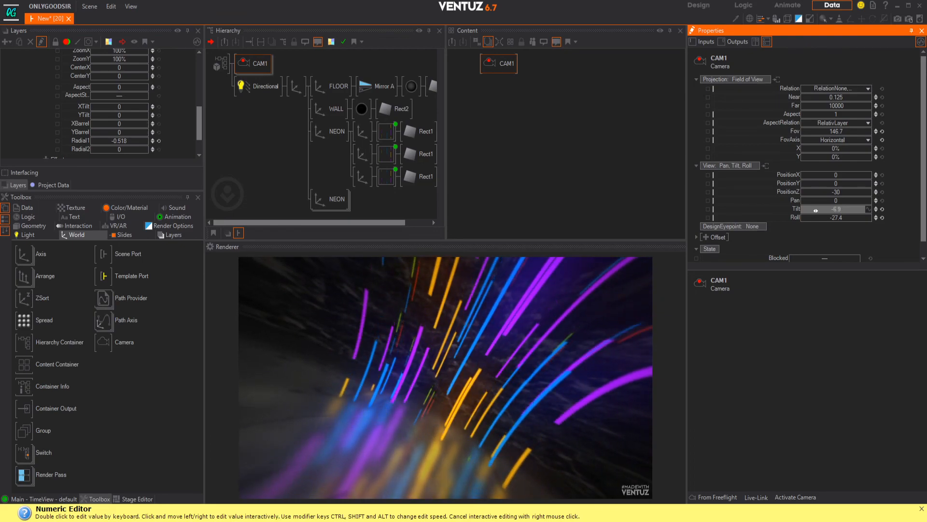
pyautogui.moveTo(844, 131); pyautogui.dragTo(832, 134)
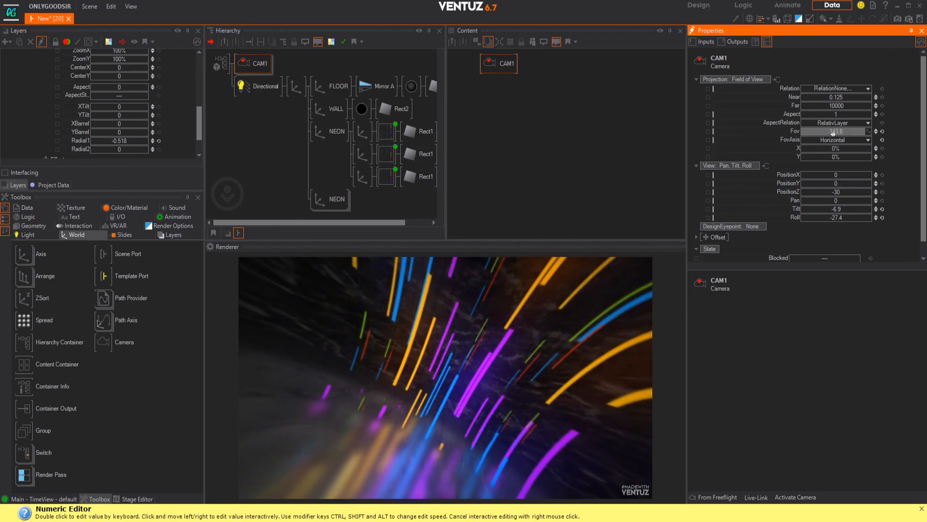
pyautogui.moveTo(837, 175)
pyautogui.mouseDown()
pyautogui.moveTo(870, 175)
pyautogui.moveTo(848, 175)
pyautogui.mouseUp()
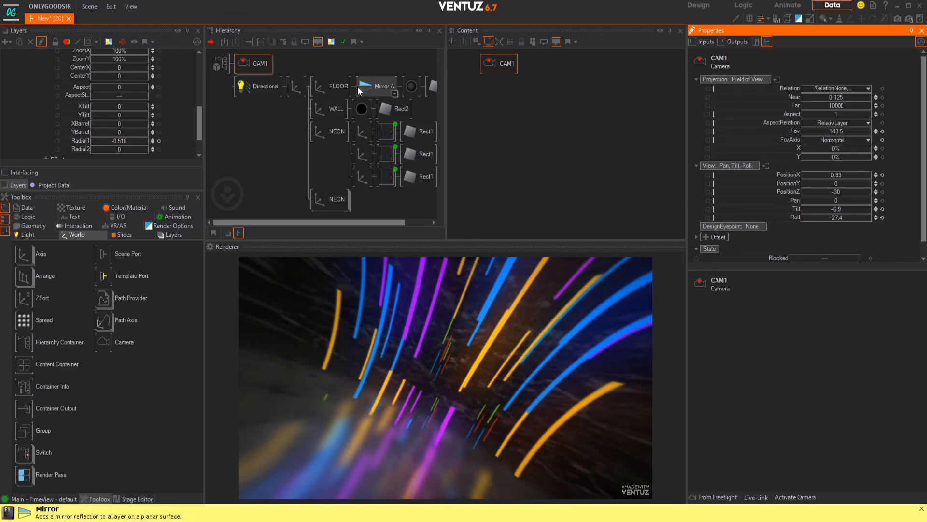